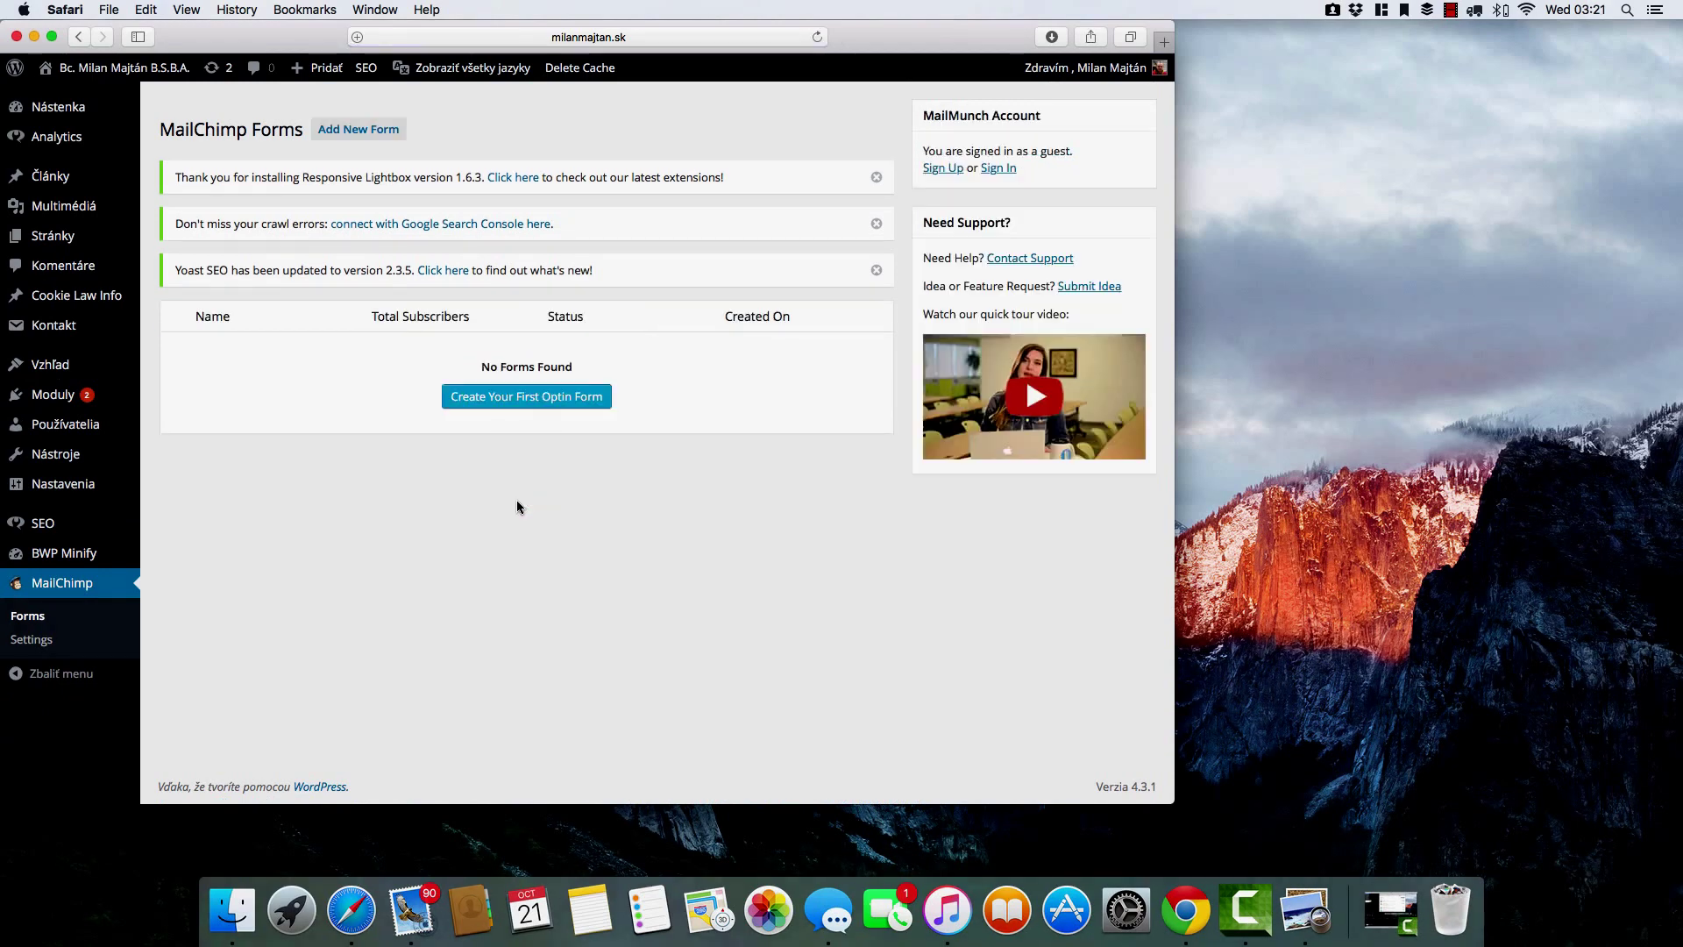
Create a popover opt-in form with the Postman theme titled 'Pop up'.
{"action": "left_click", "coordinate": [553, 396]}
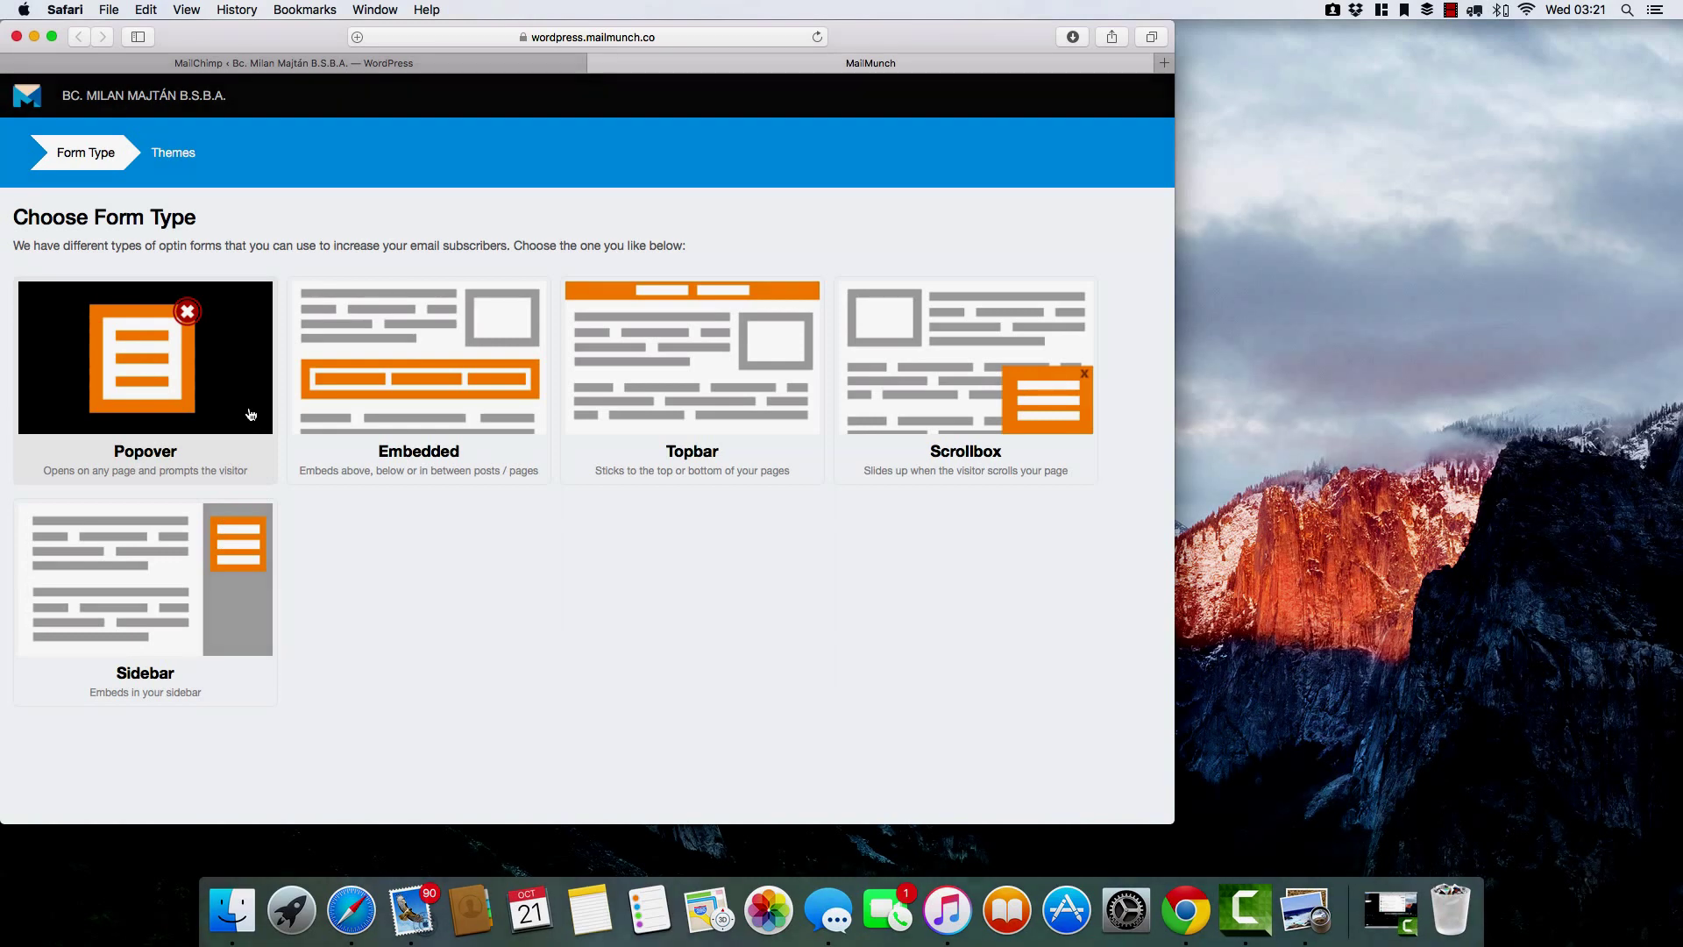
{"action": "left_click", "coordinate": [250, 414]}
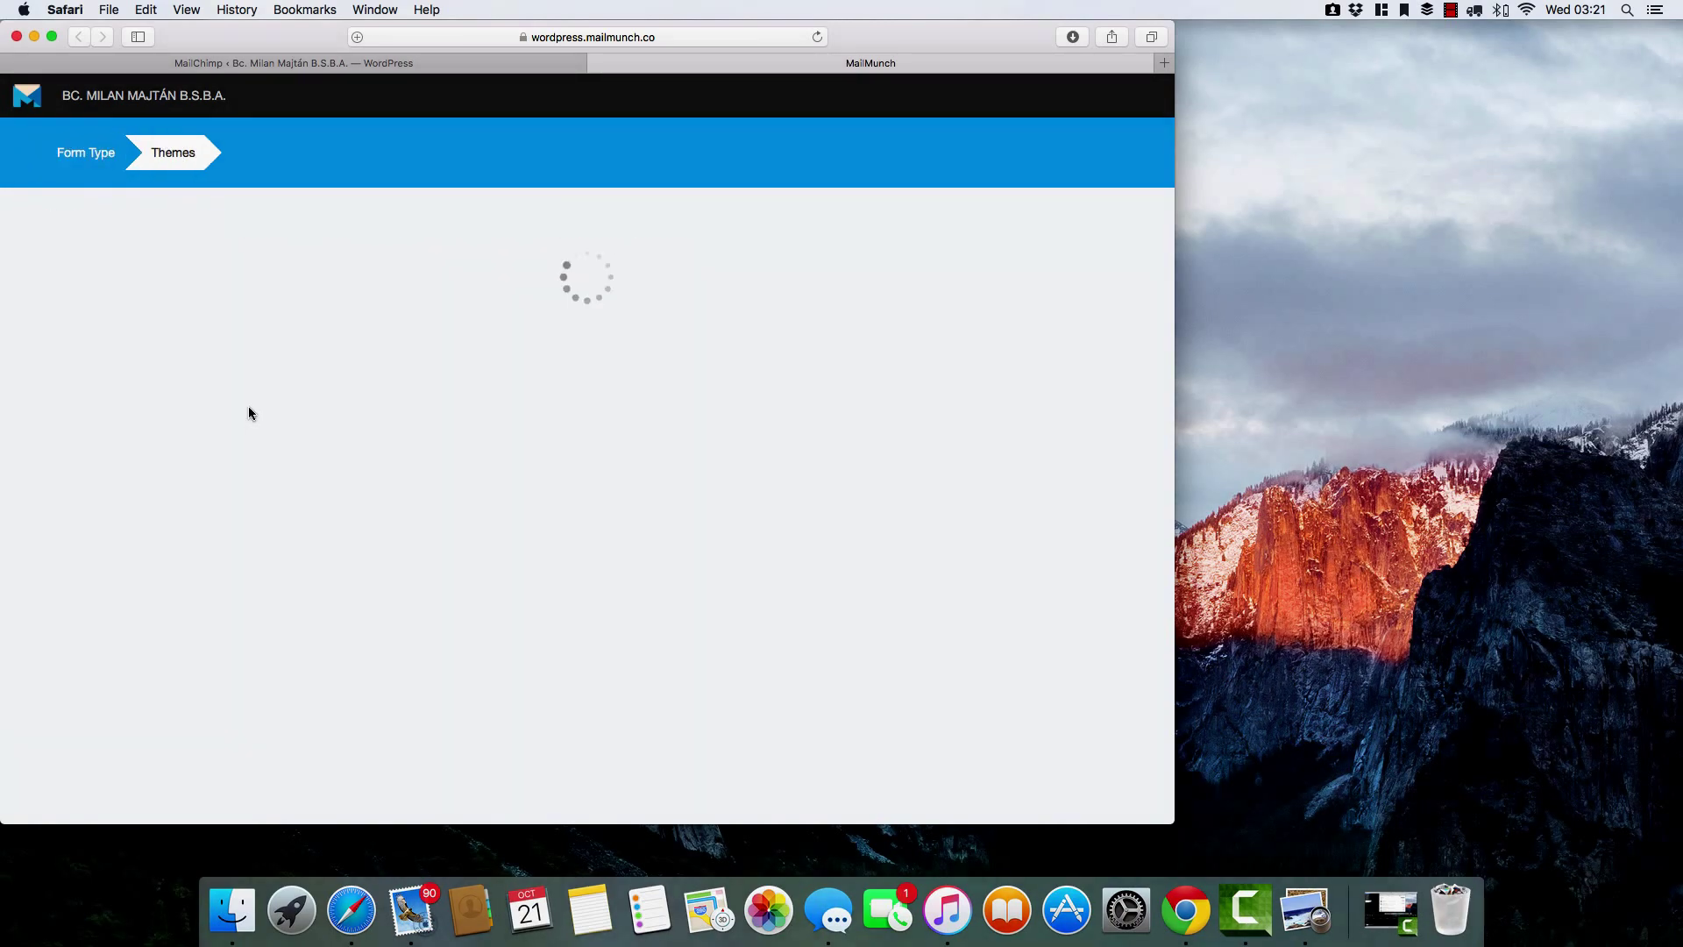
{"action": "mouse_move", "coordinate": [302, 409]}
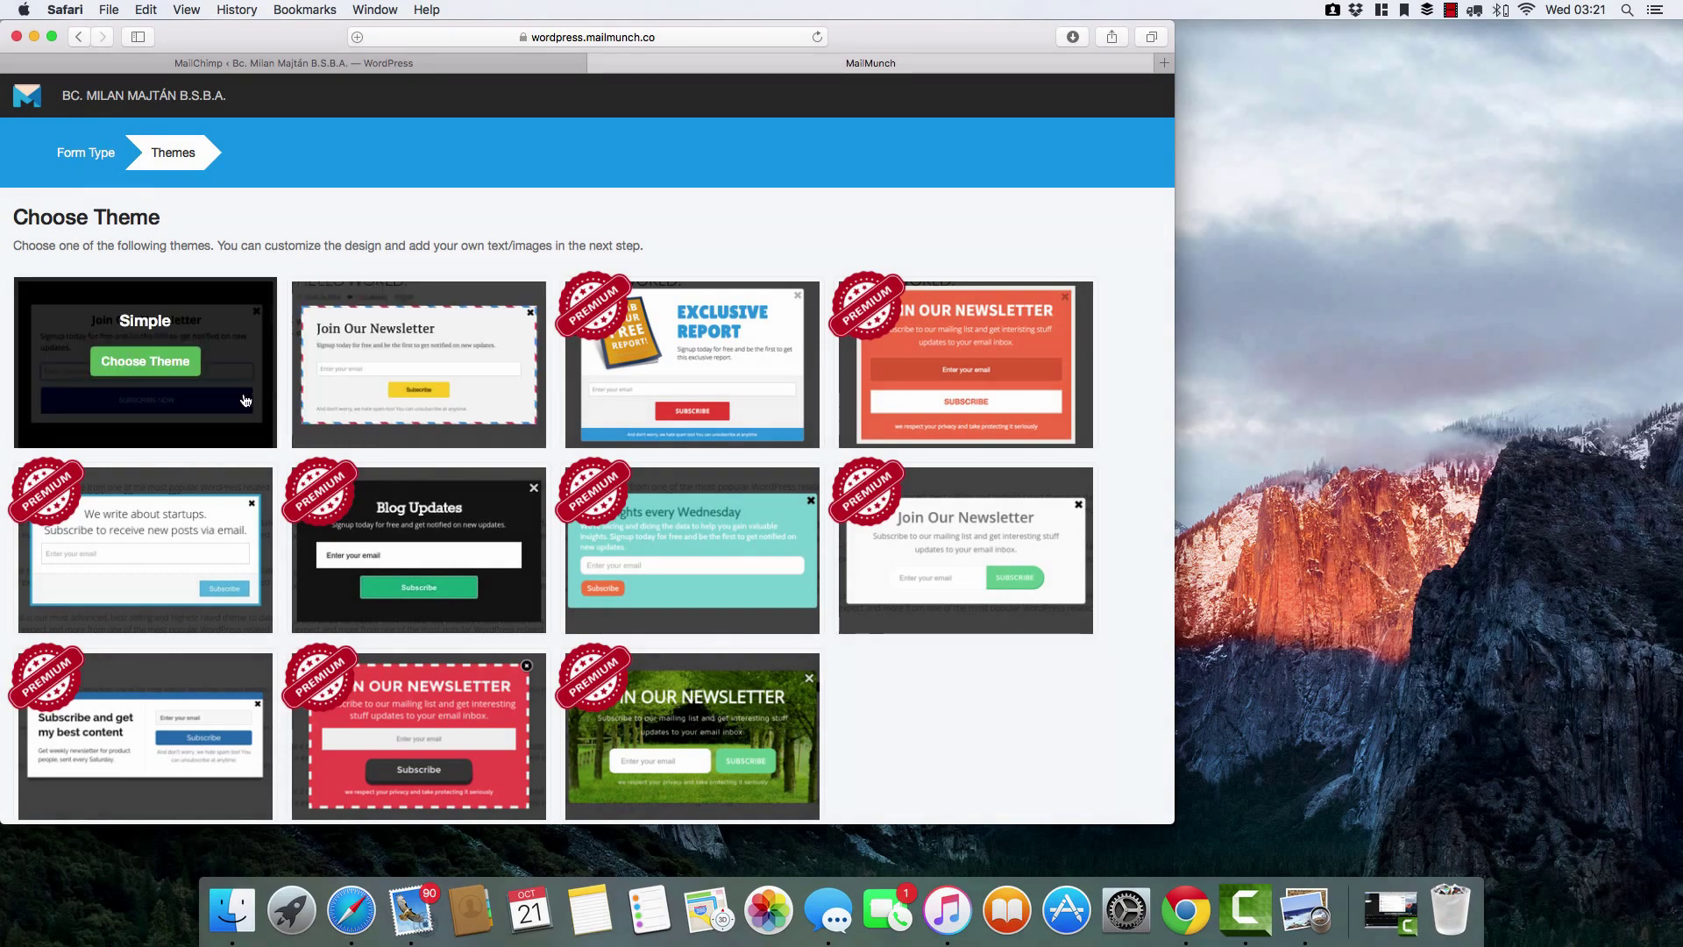
{"action": "left_click", "coordinate": [408, 366]}
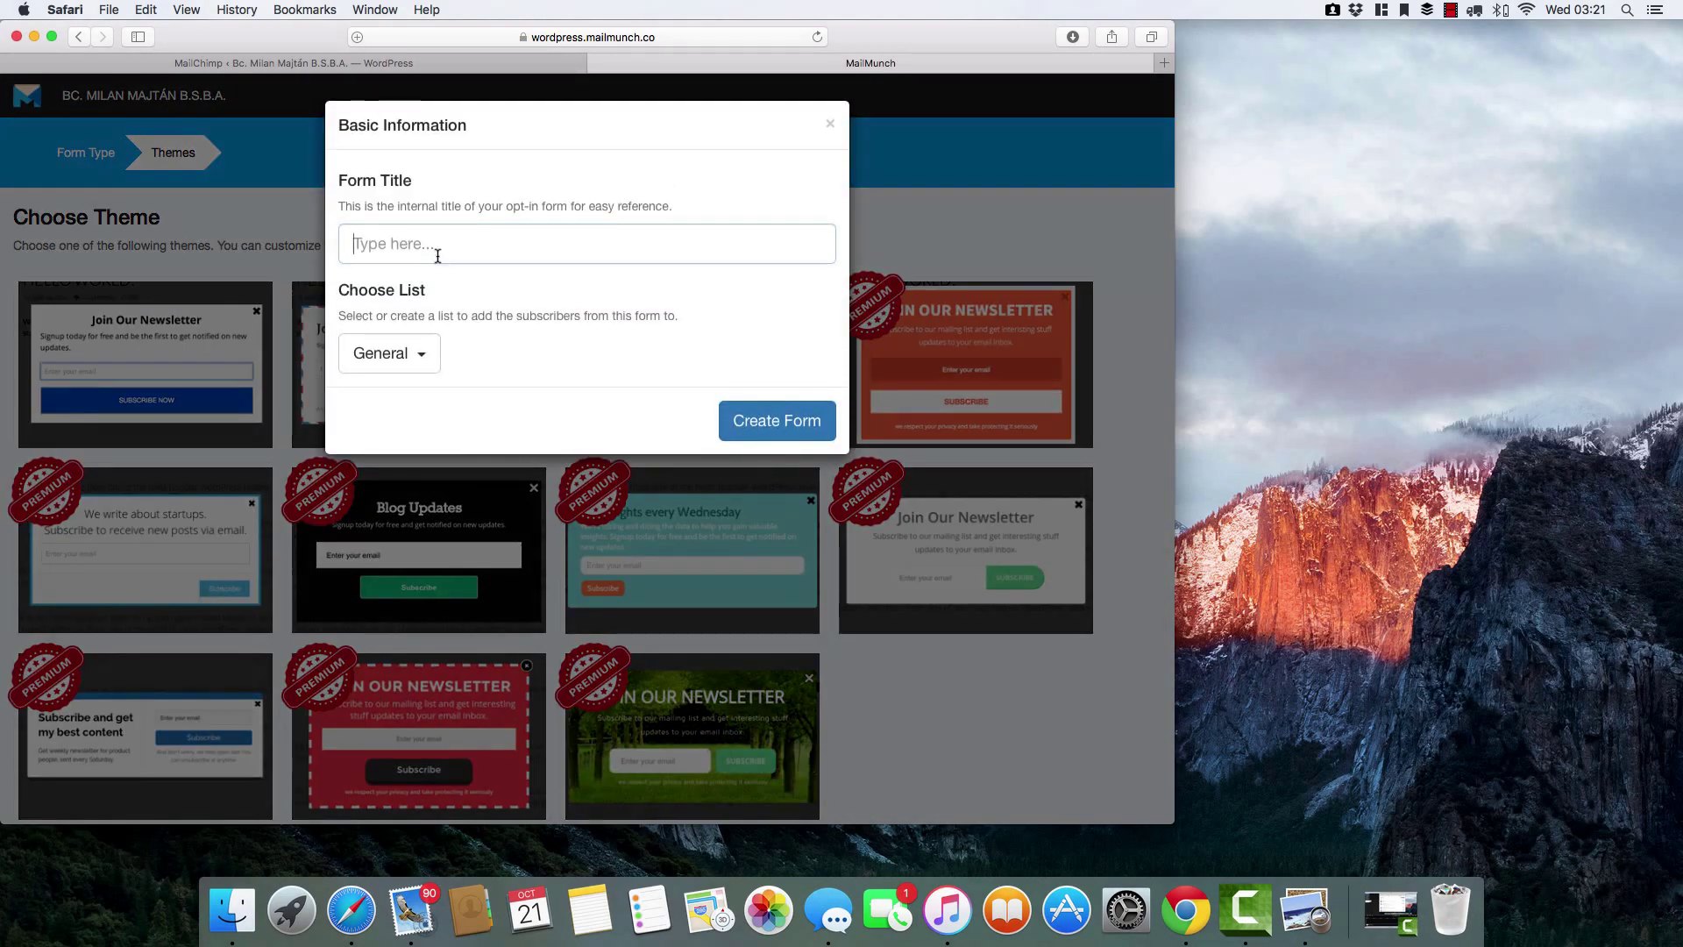
{"action": "left_click", "coordinate": [438, 250]}
{"action": "type", "text": "Pop"}
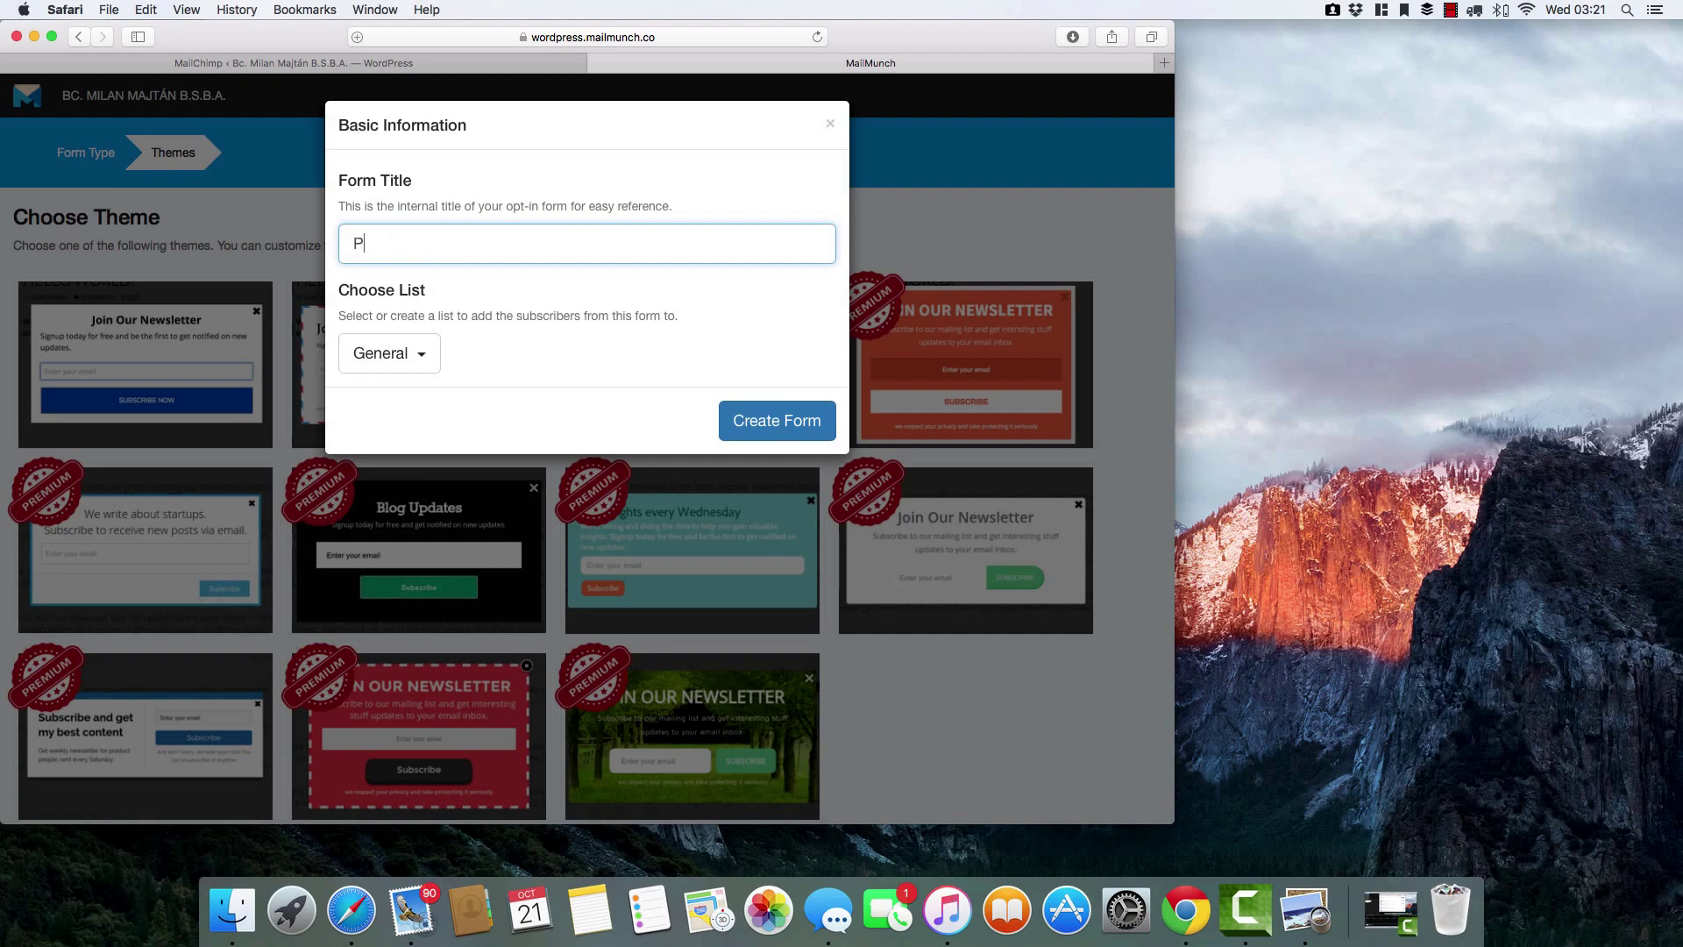
{"action": "type", "text": " up"}
{"action": "left_click", "coordinate": [779, 423]}
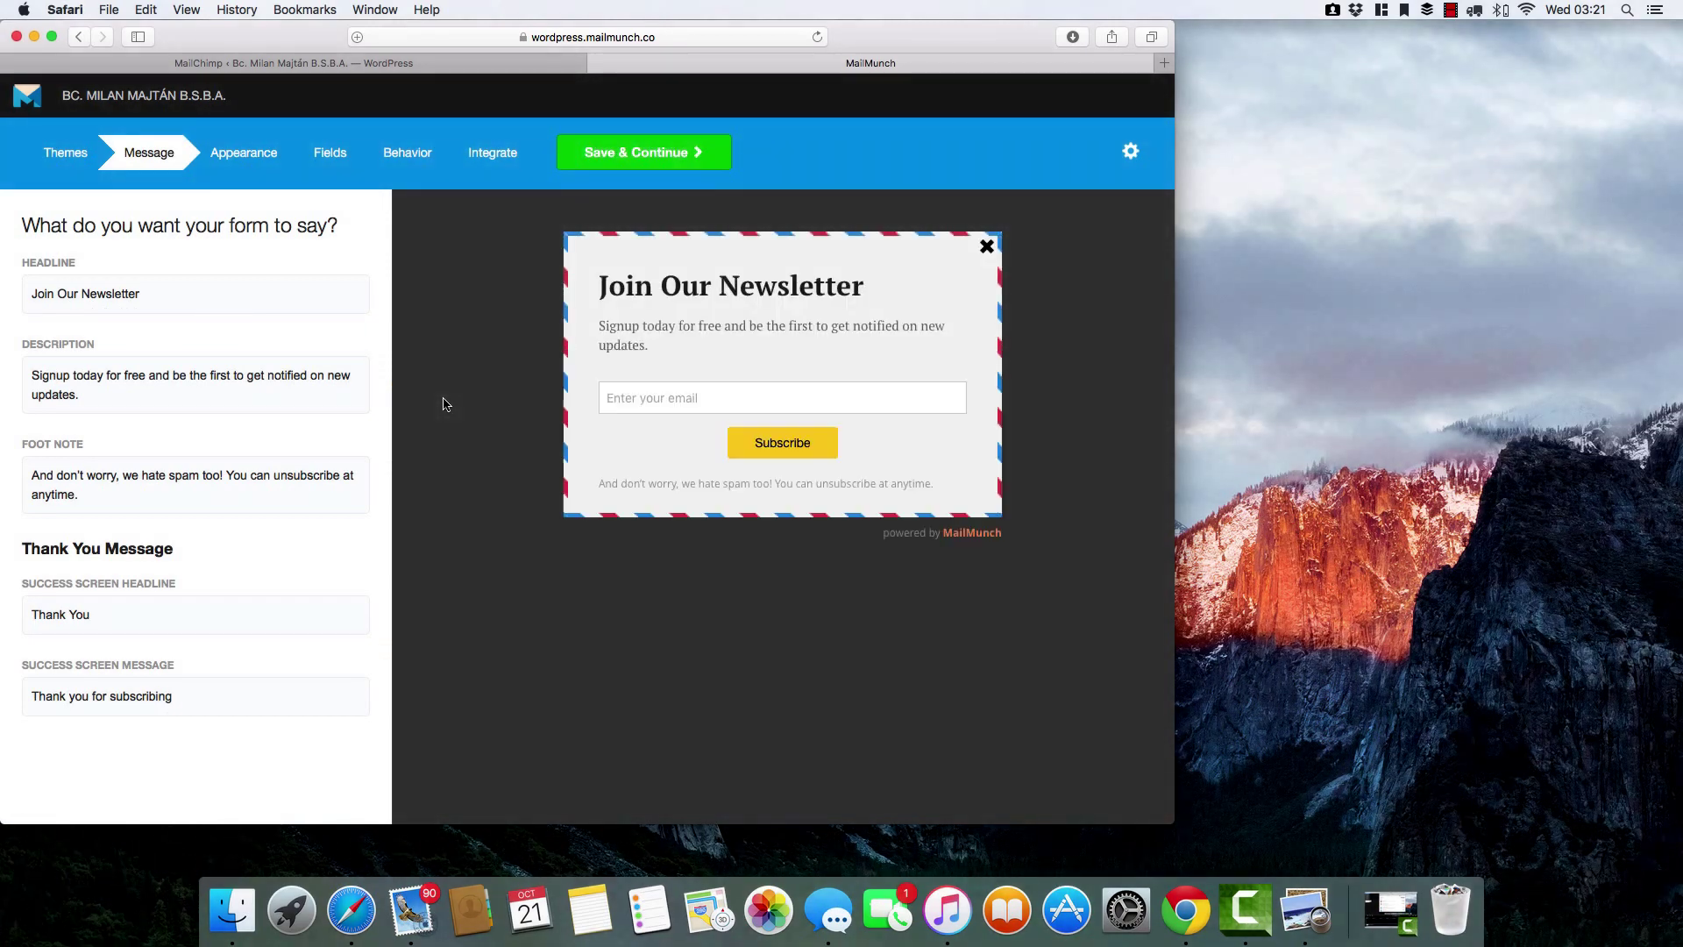
Set the headline to 'Odoberaj náš newsleter' and the description to 'Odoberaj náš newleter a dostaň darček'.
{"action": "left_click", "coordinate": [188, 298]}
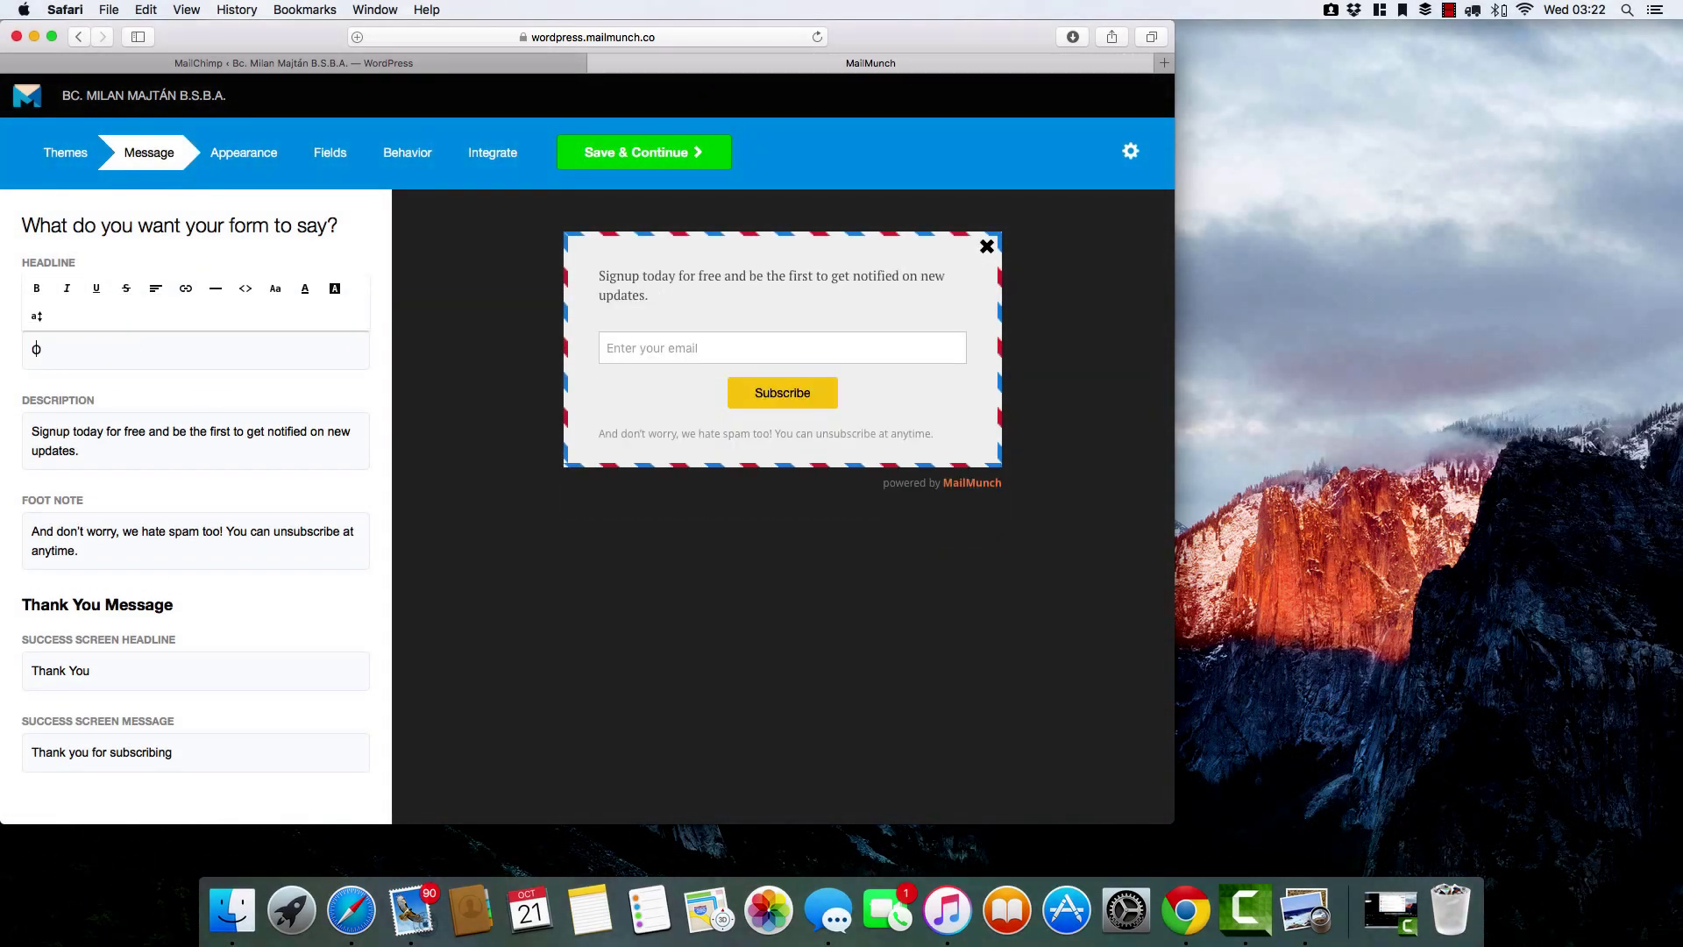
{"action": "type", "text": "Odob"}
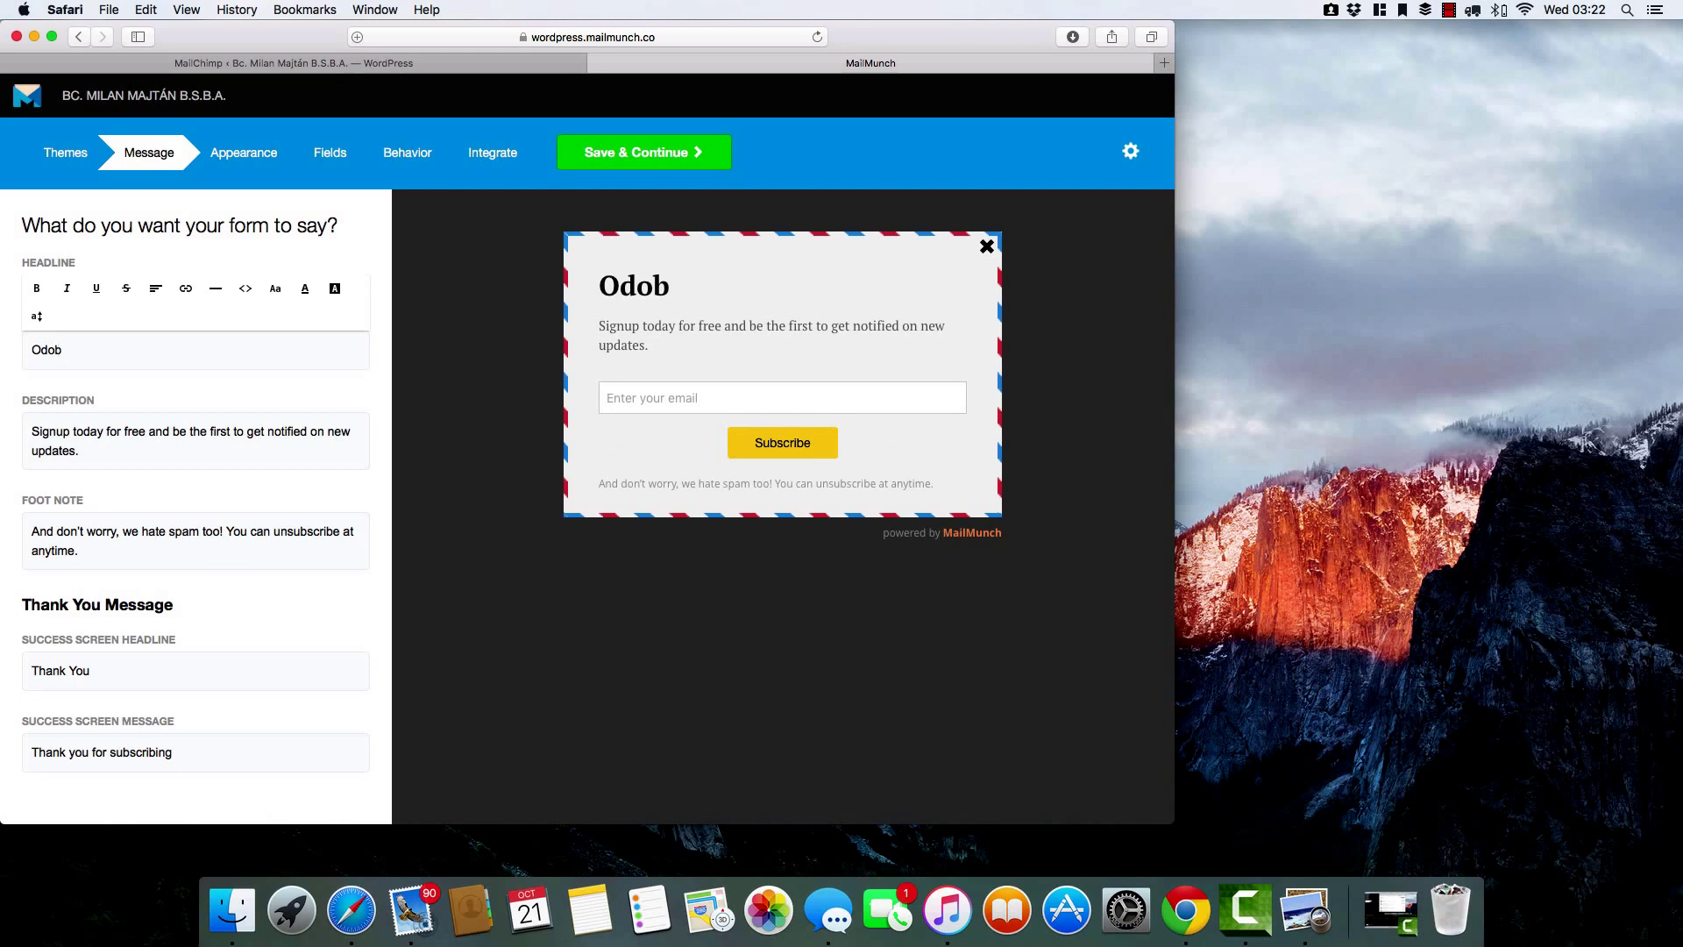
{"action": "type", "text": "eraj náš"}
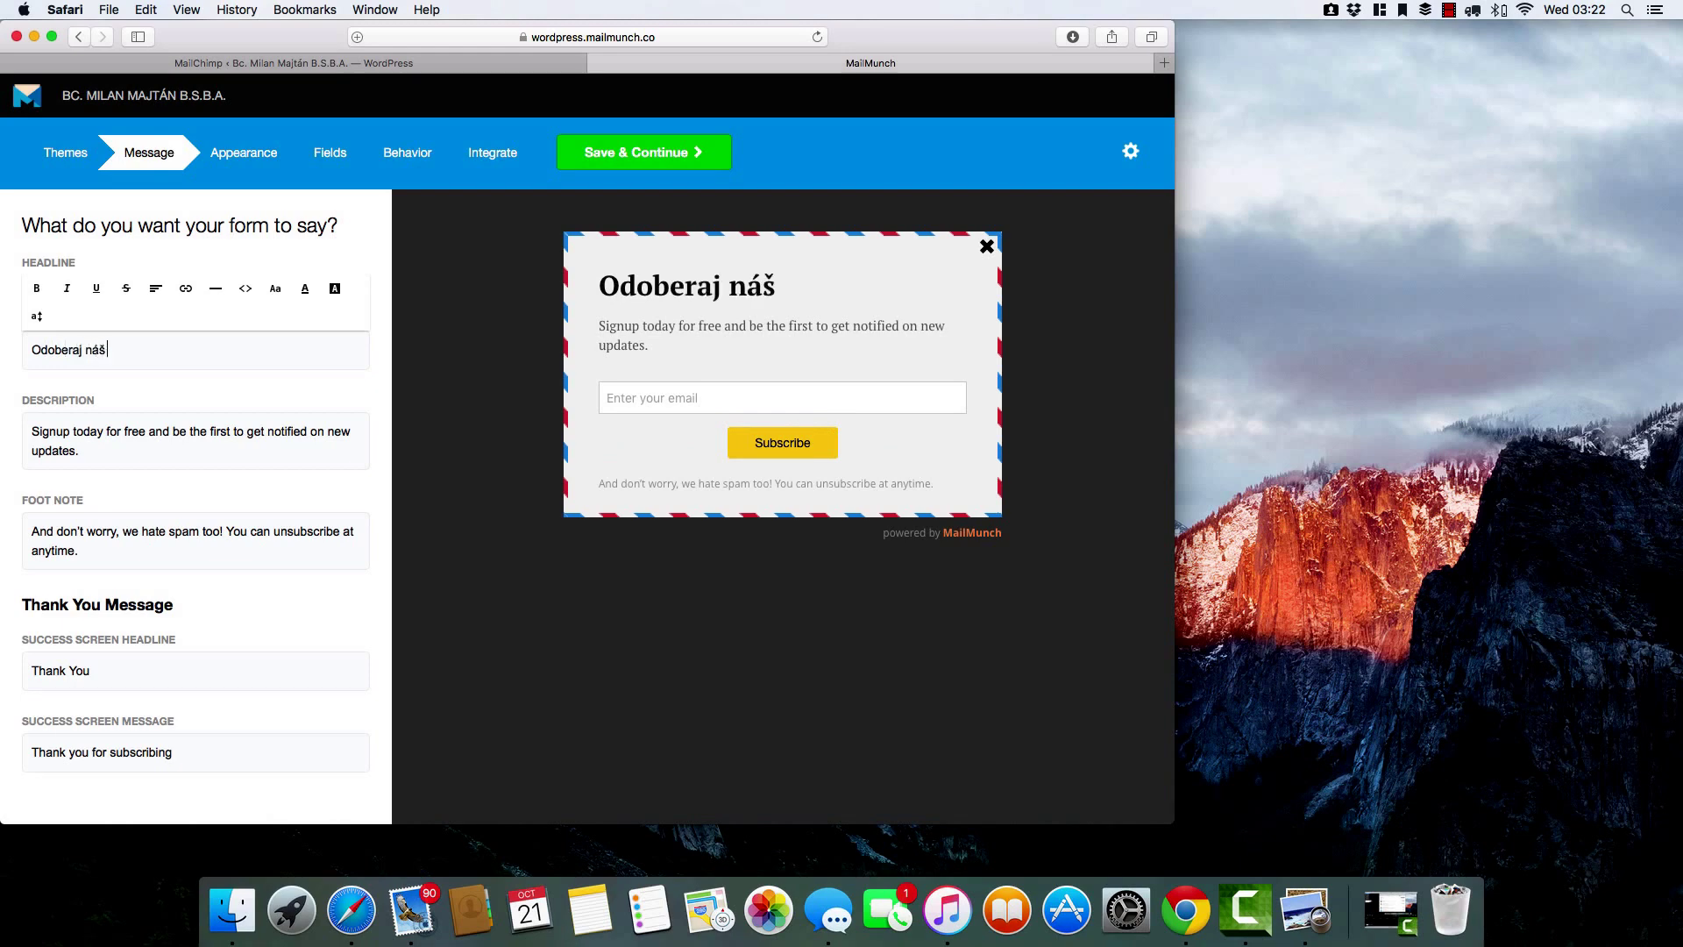
{"action": "type", "text": " newsleter"}
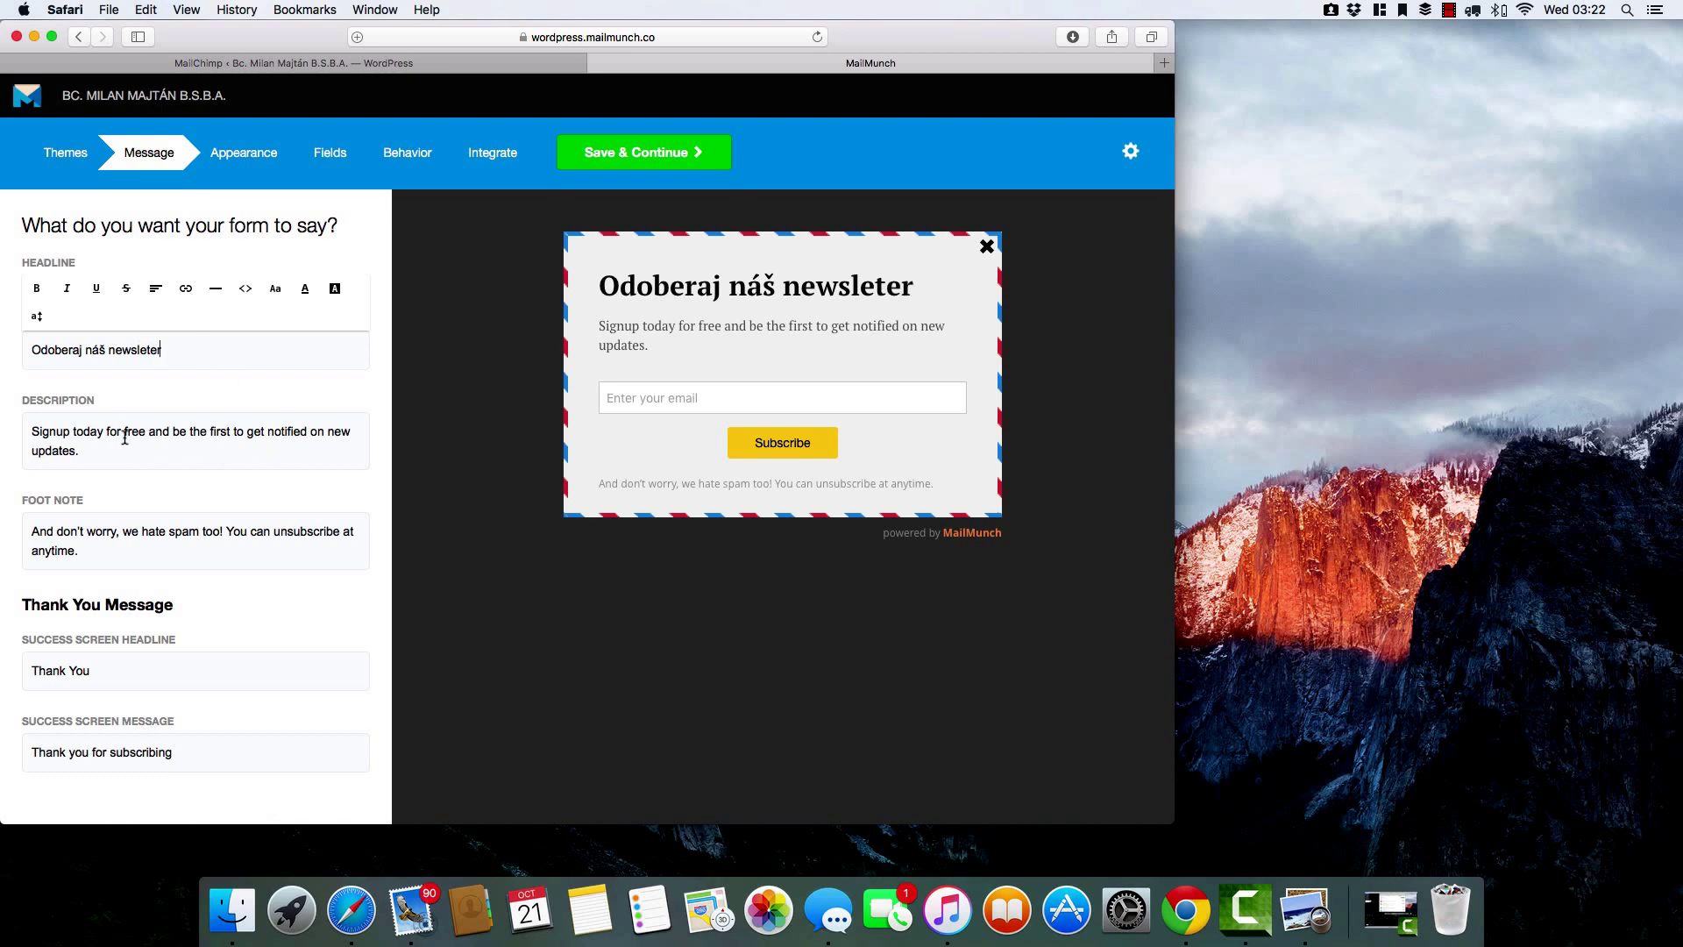
{"action": "left_click", "coordinate": [34, 431]}
{"action": "left_click_drag", "start_coordinate": [32, 488], "coordinate": [148, 516]}
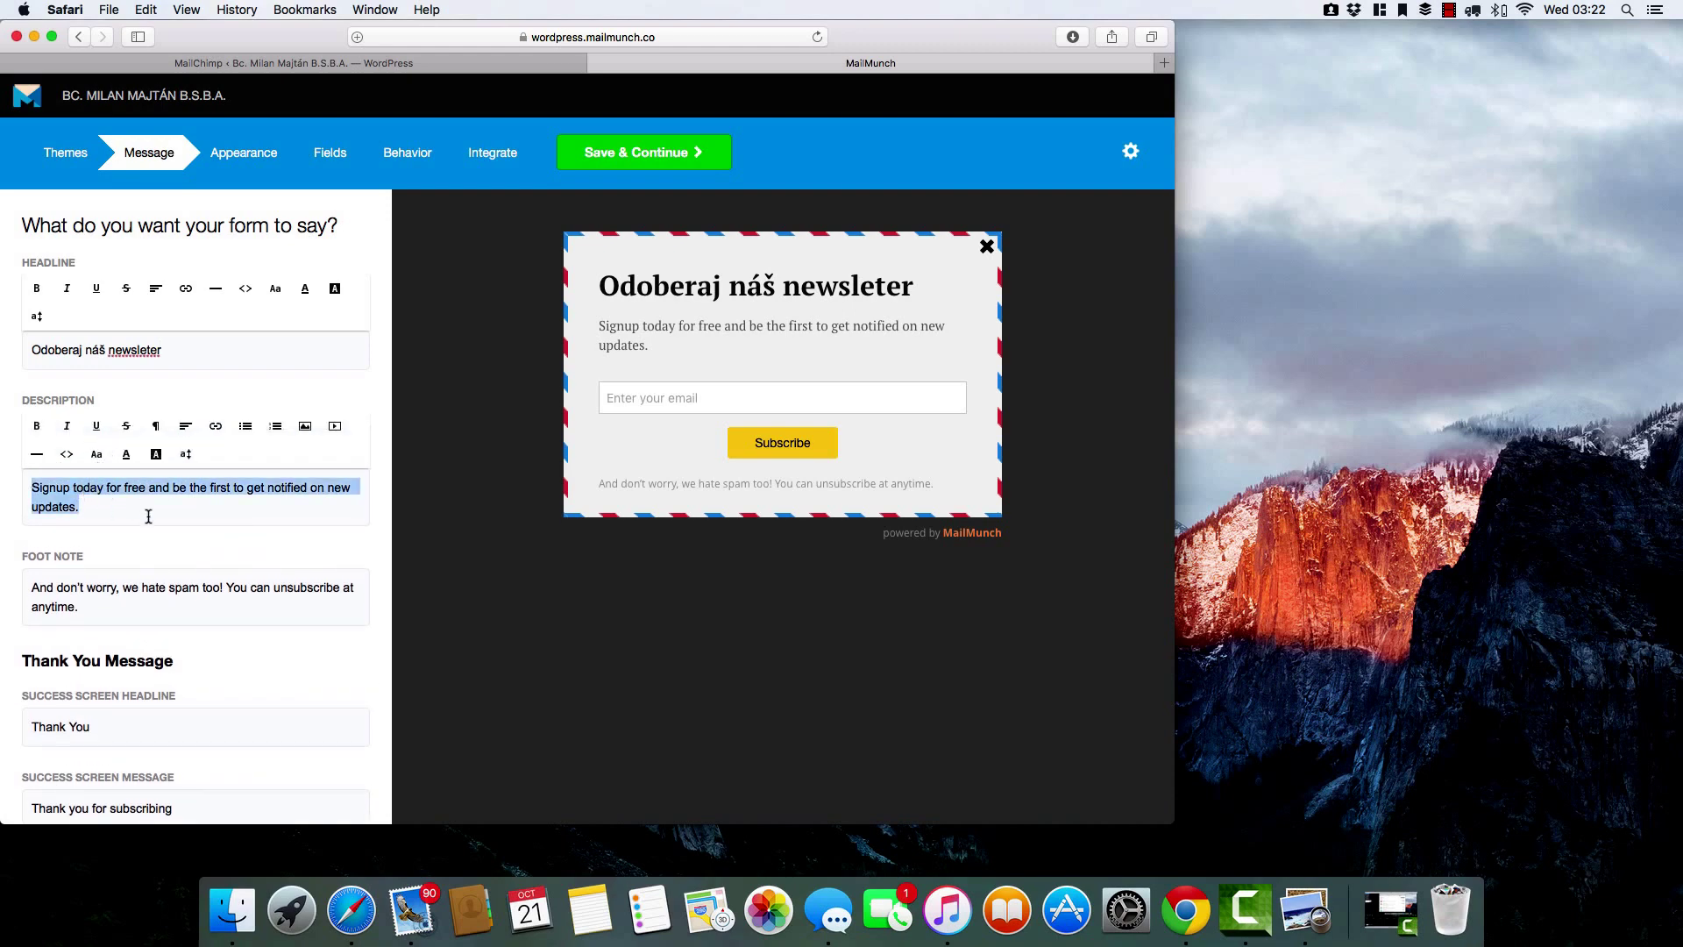
{"action": "key", "text": "BackSpace"}
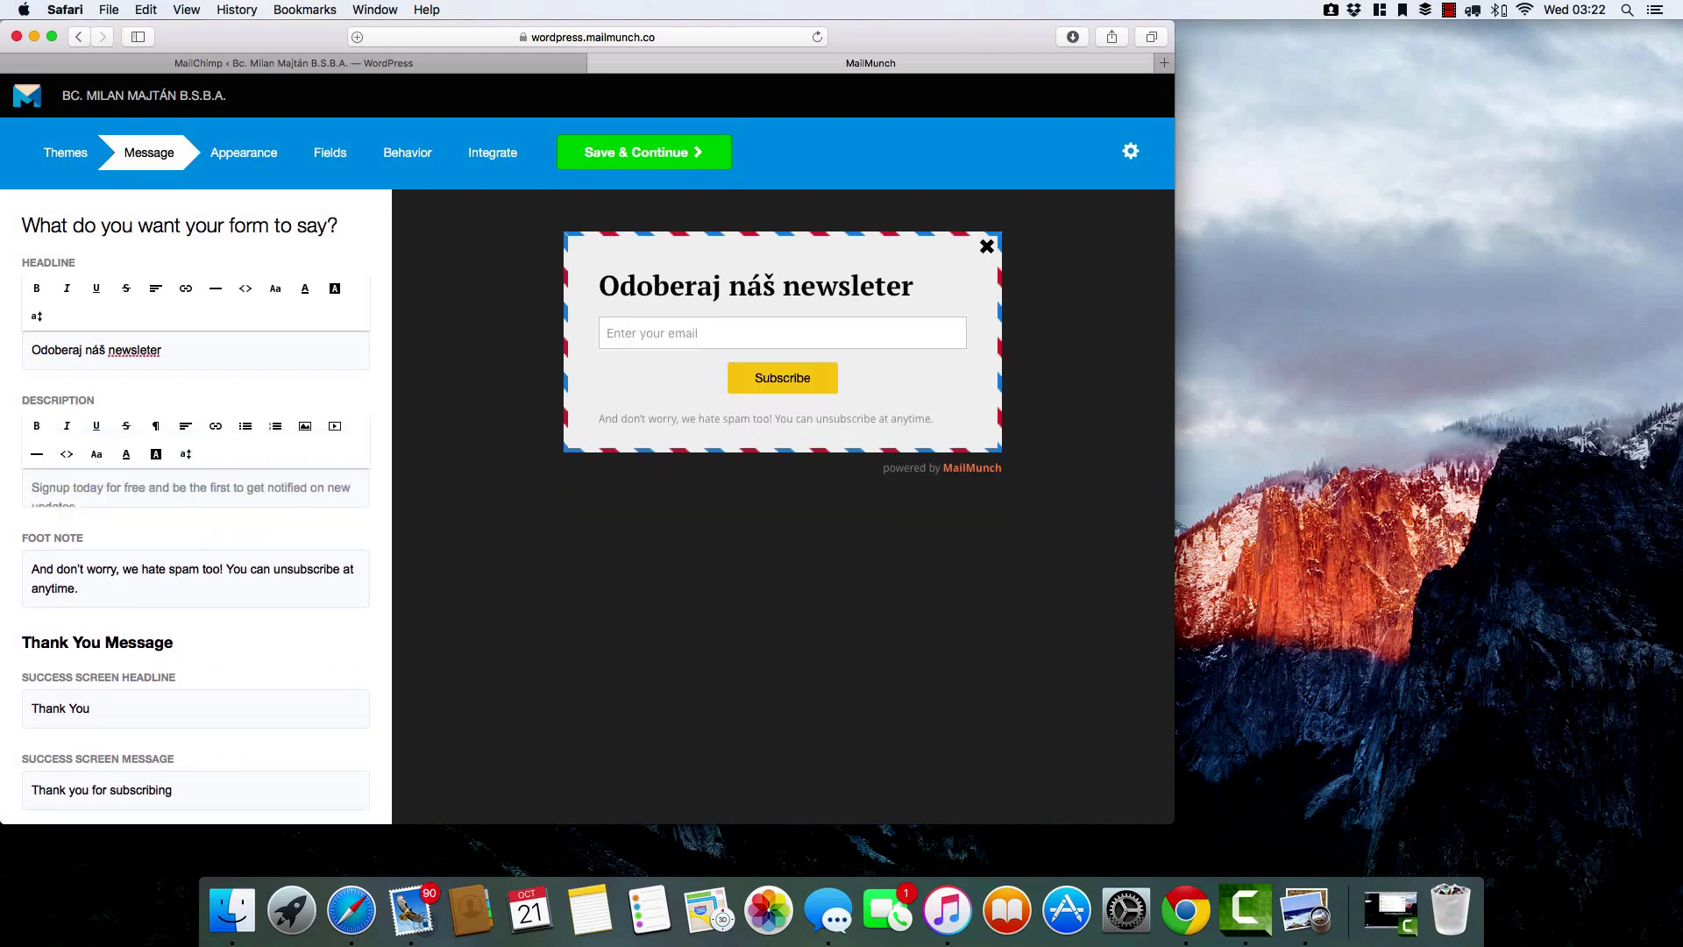
{"action": "type", "text": "Odoberaj n"}
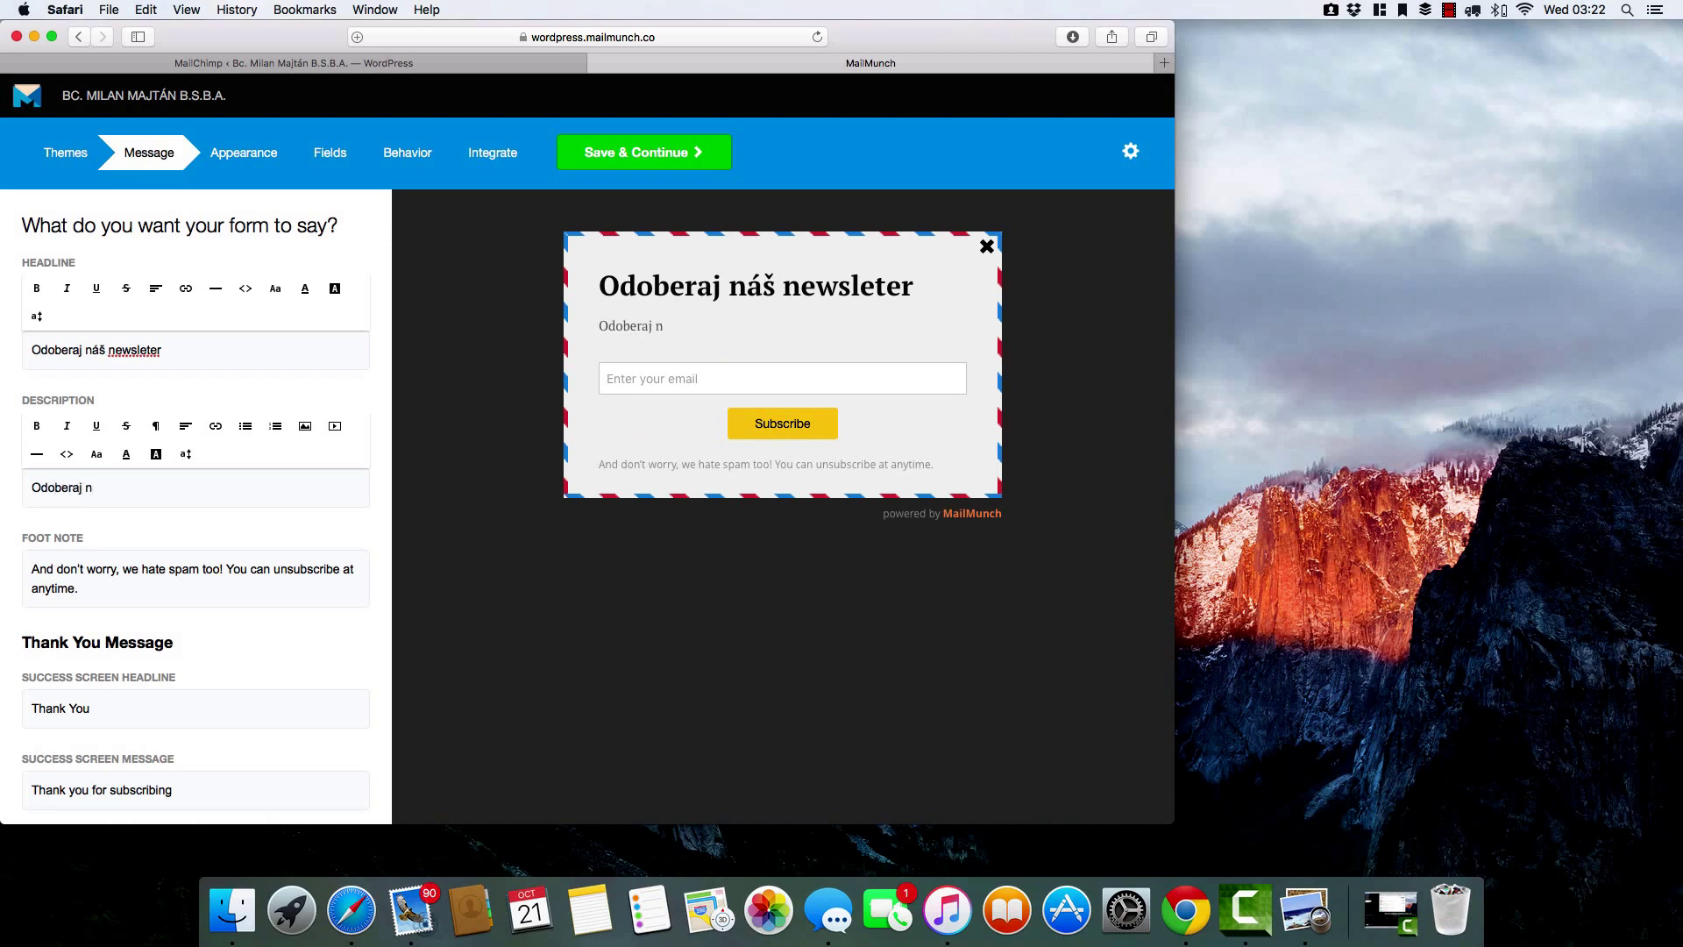
{"action": "type", "text": "áš newleter a dosta"}
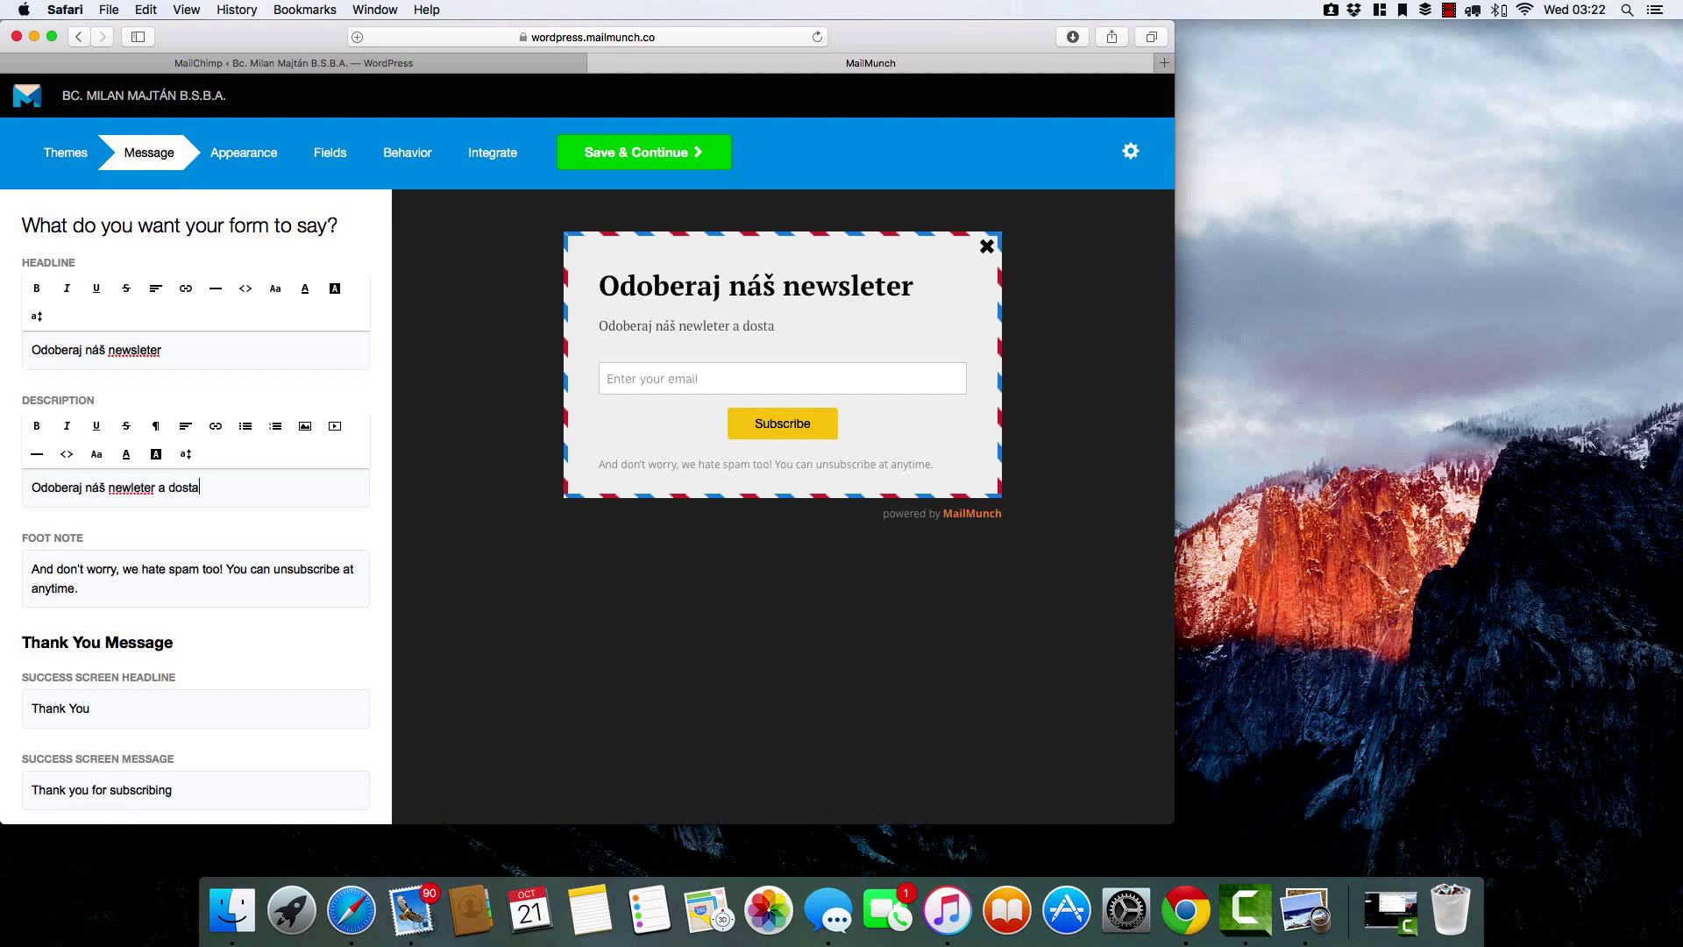
{"action": "type", "text": "ň darček"}
Replace the foot note text with 'Nemusíš sa báť, kedykoľvek sa môžeš odhlásit'.
{"action": "left_click", "coordinate": [28, 569]}
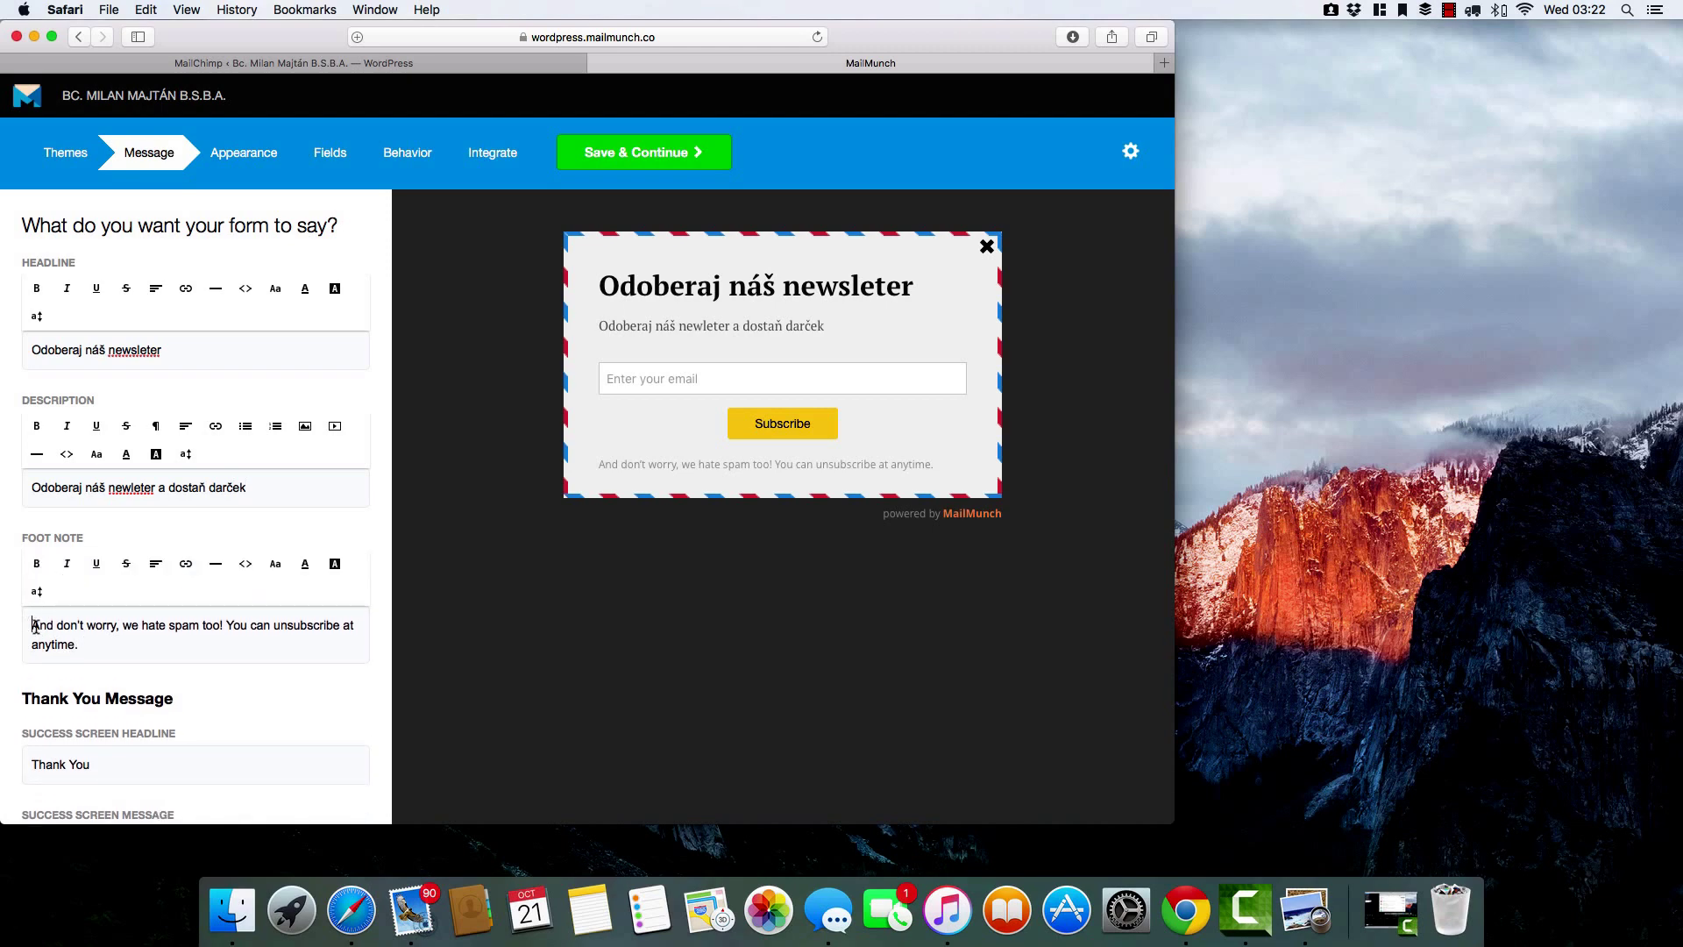
{"action": "left_click_drag", "start_coordinate": [32, 625], "coordinate": [121, 648]}
{"action": "key", "text": "BackSpace"}
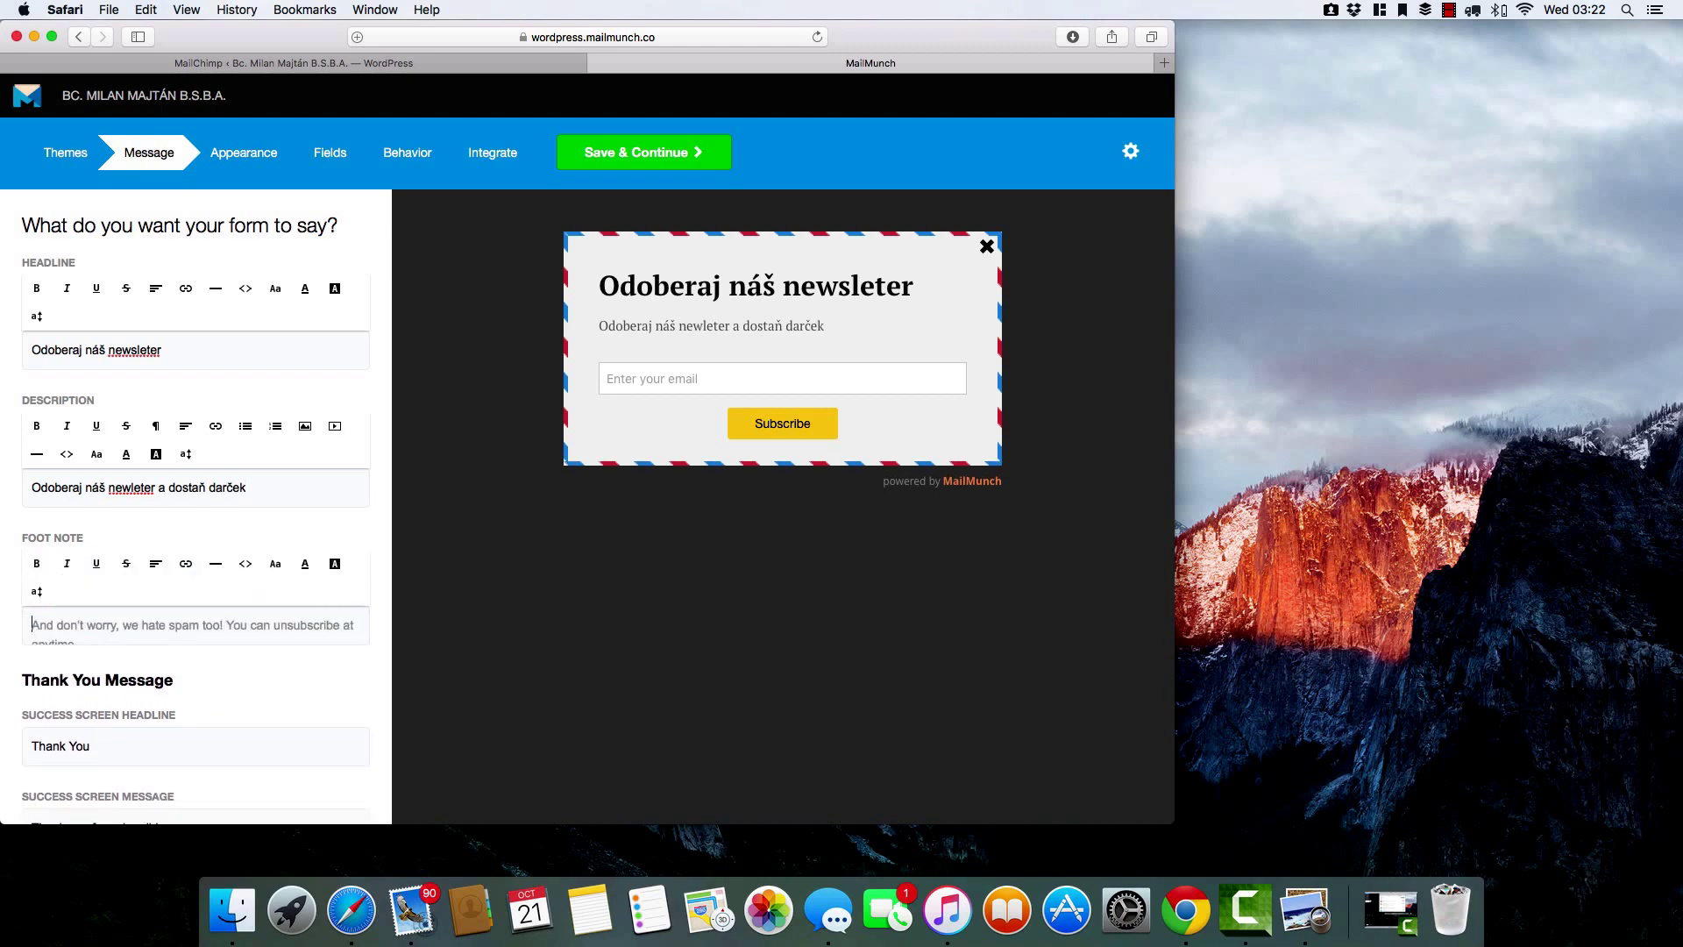
{"action": "type", "text": "Nemus"}
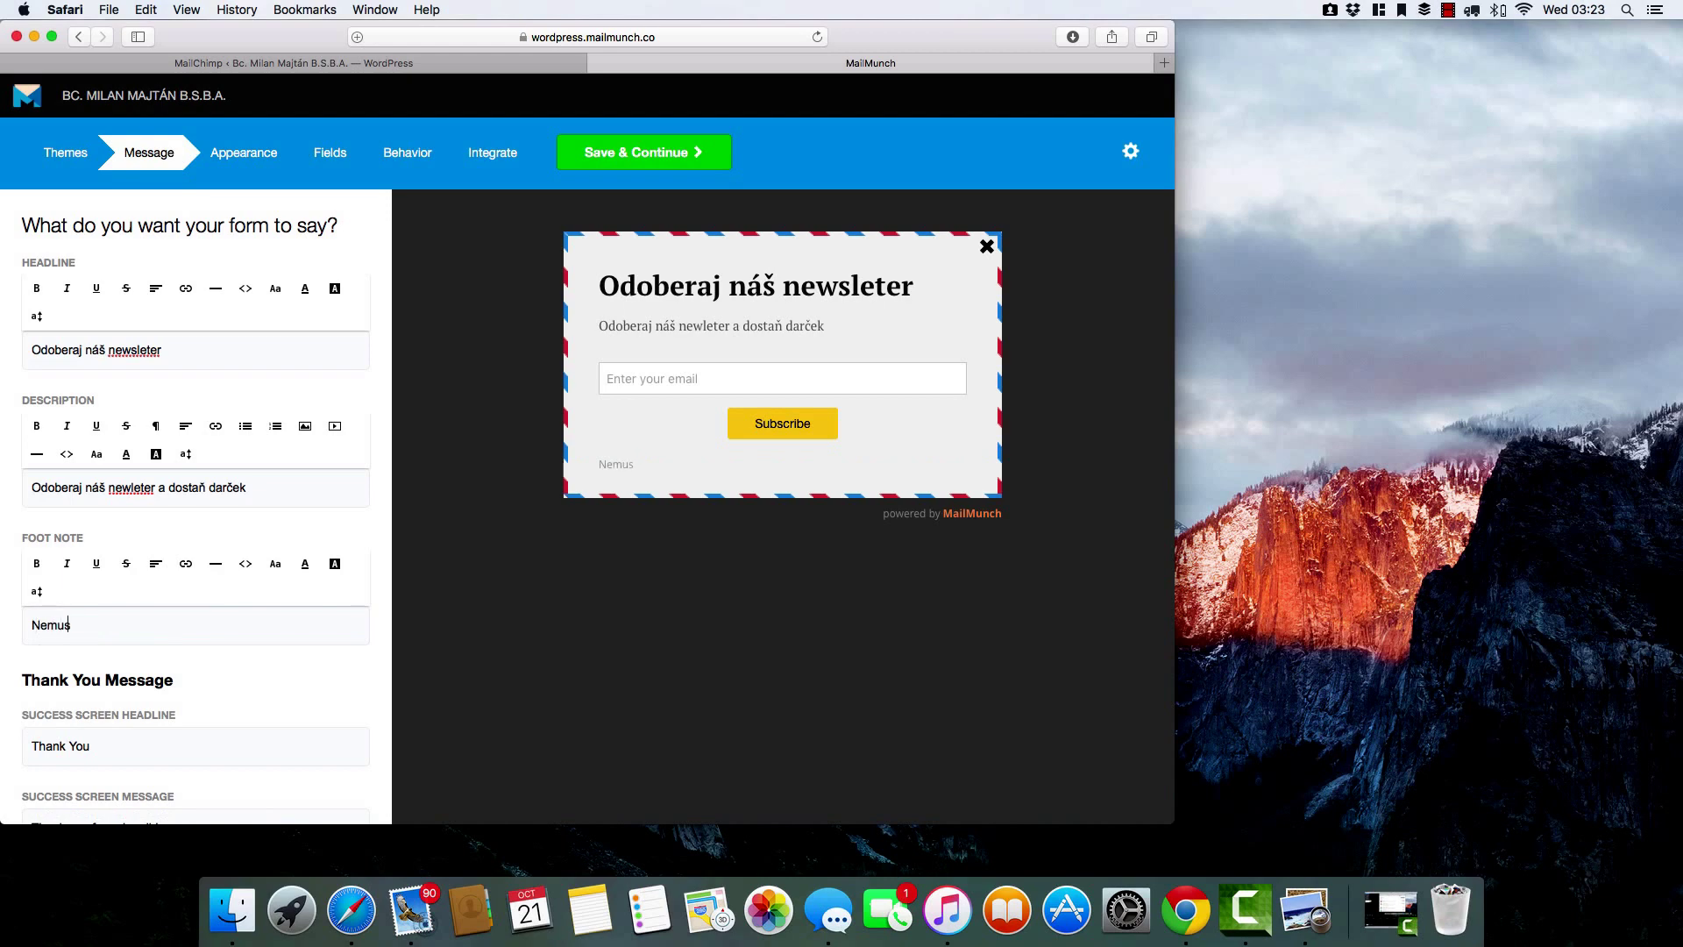
{"action": "type", "text": "íš sa báť, kedykoľvek s"}
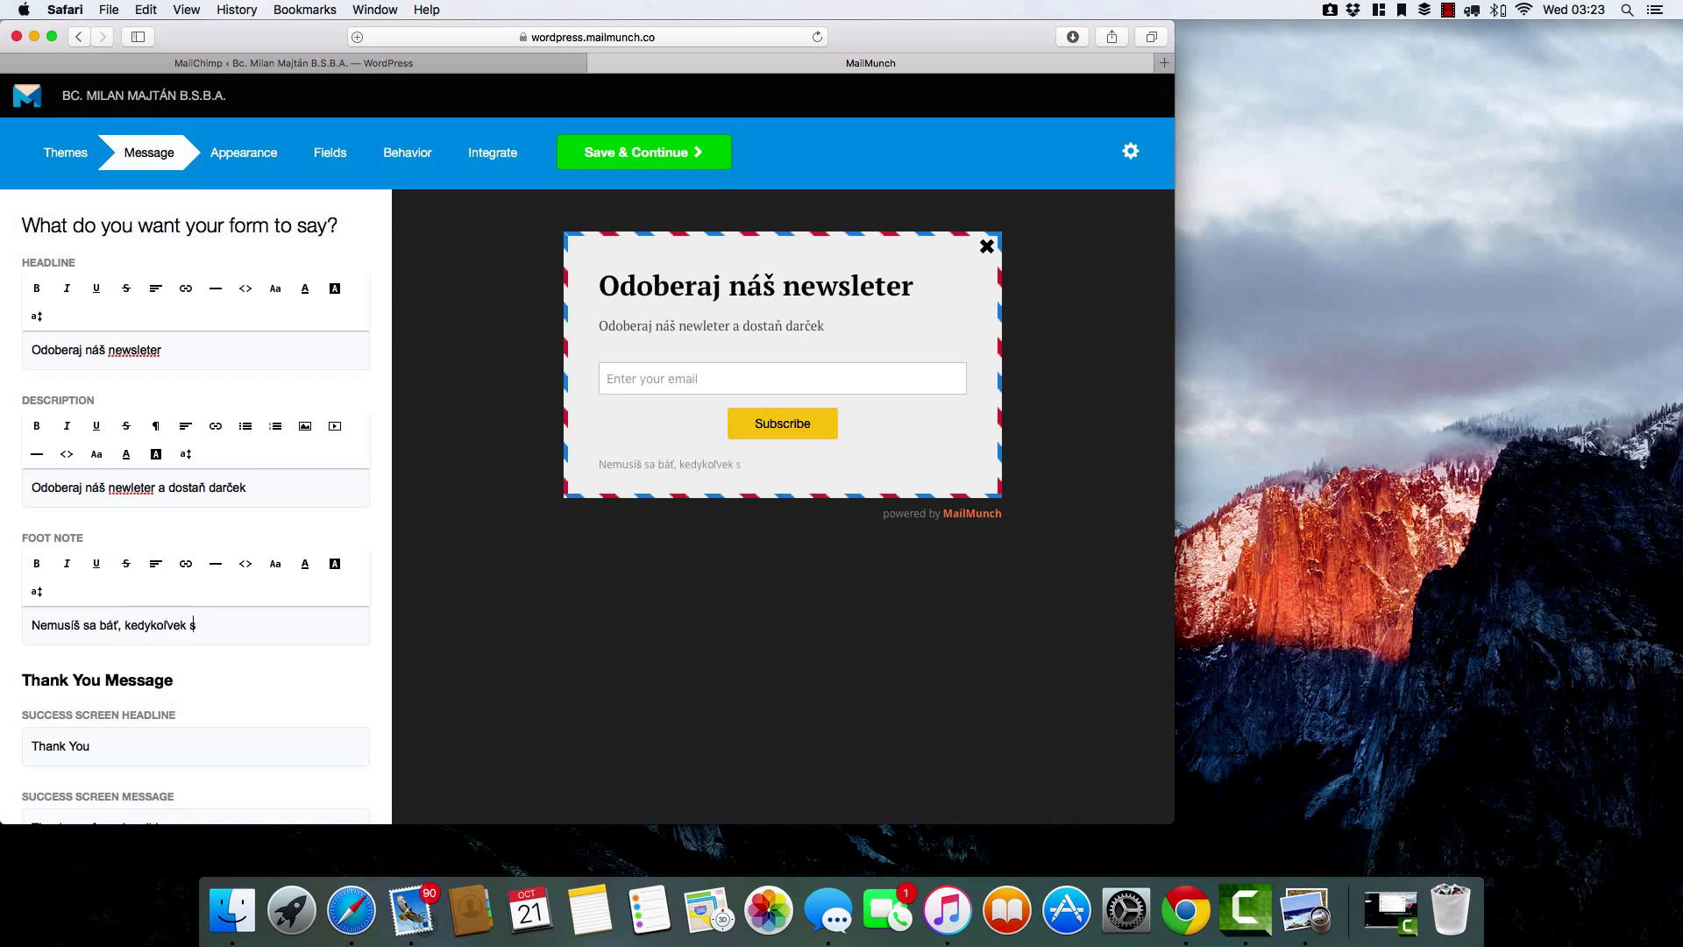
{"action": "type", "text": "a môžeš odhlásit"}
Change the Success Screen Headline to 'Ďakujeme za tvoj email'.
{"action": "left_click", "coordinate": [126, 740]}
{"action": "scroll", "coordinate": [200, 701], "scroll_direction": "down", "scroll_amount": 2}
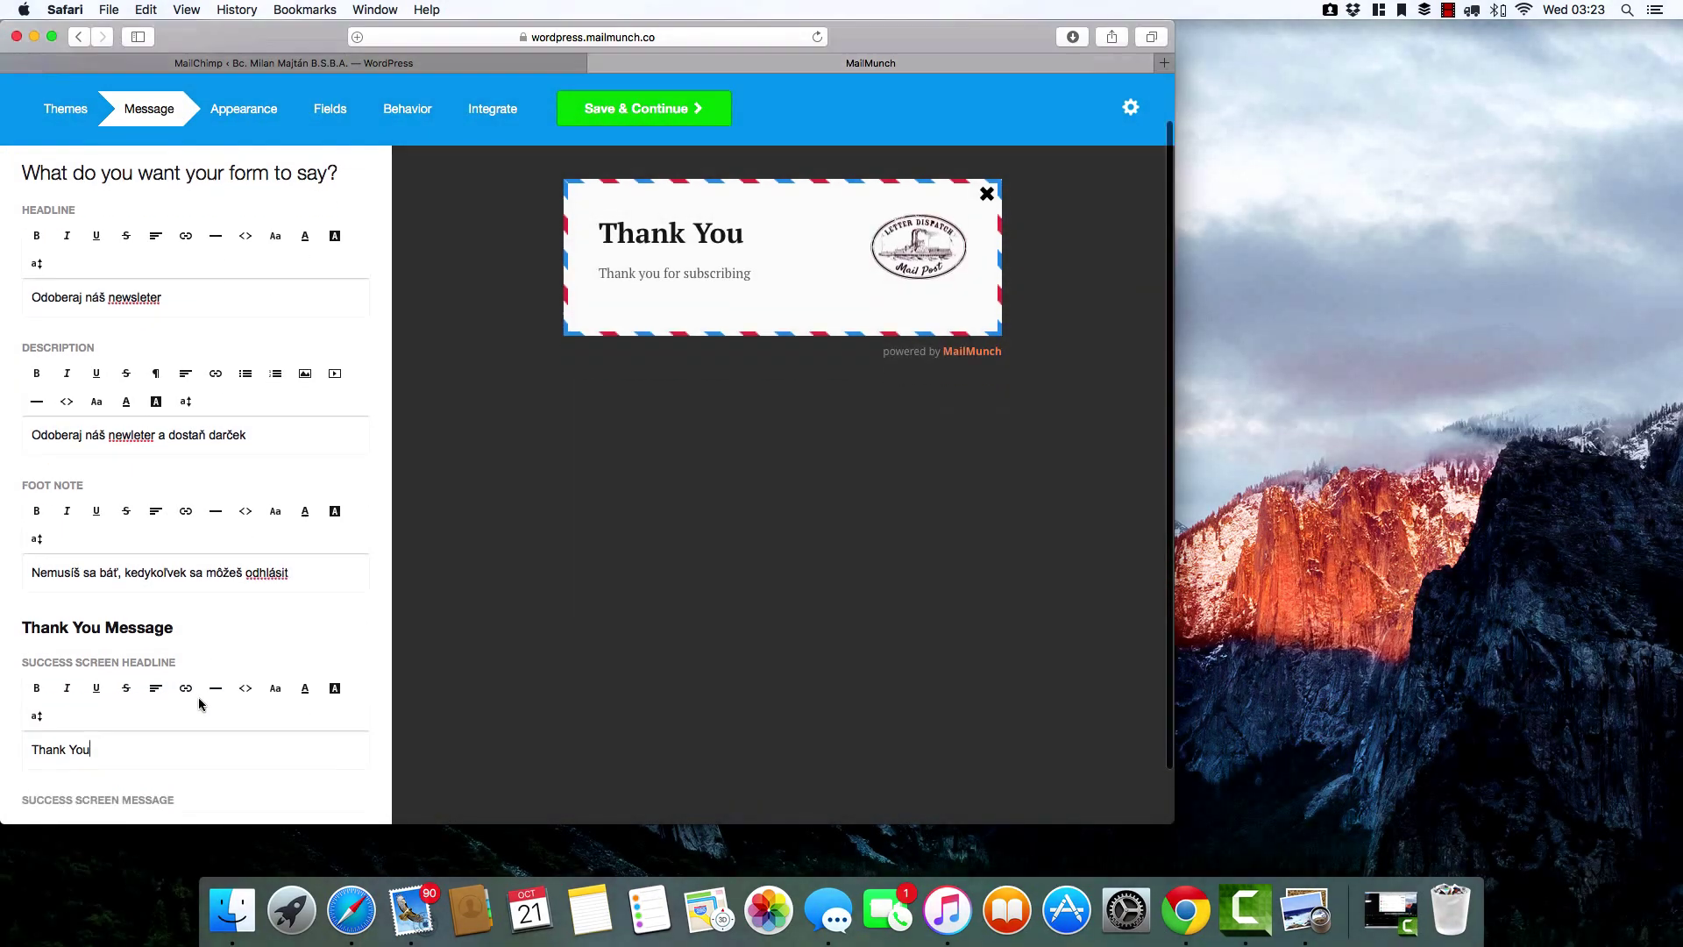
{"action": "scroll", "coordinate": [200, 701], "scroll_direction": "down", "scroll_amount": 2}
{"action": "key", "text": "BackSpace"}
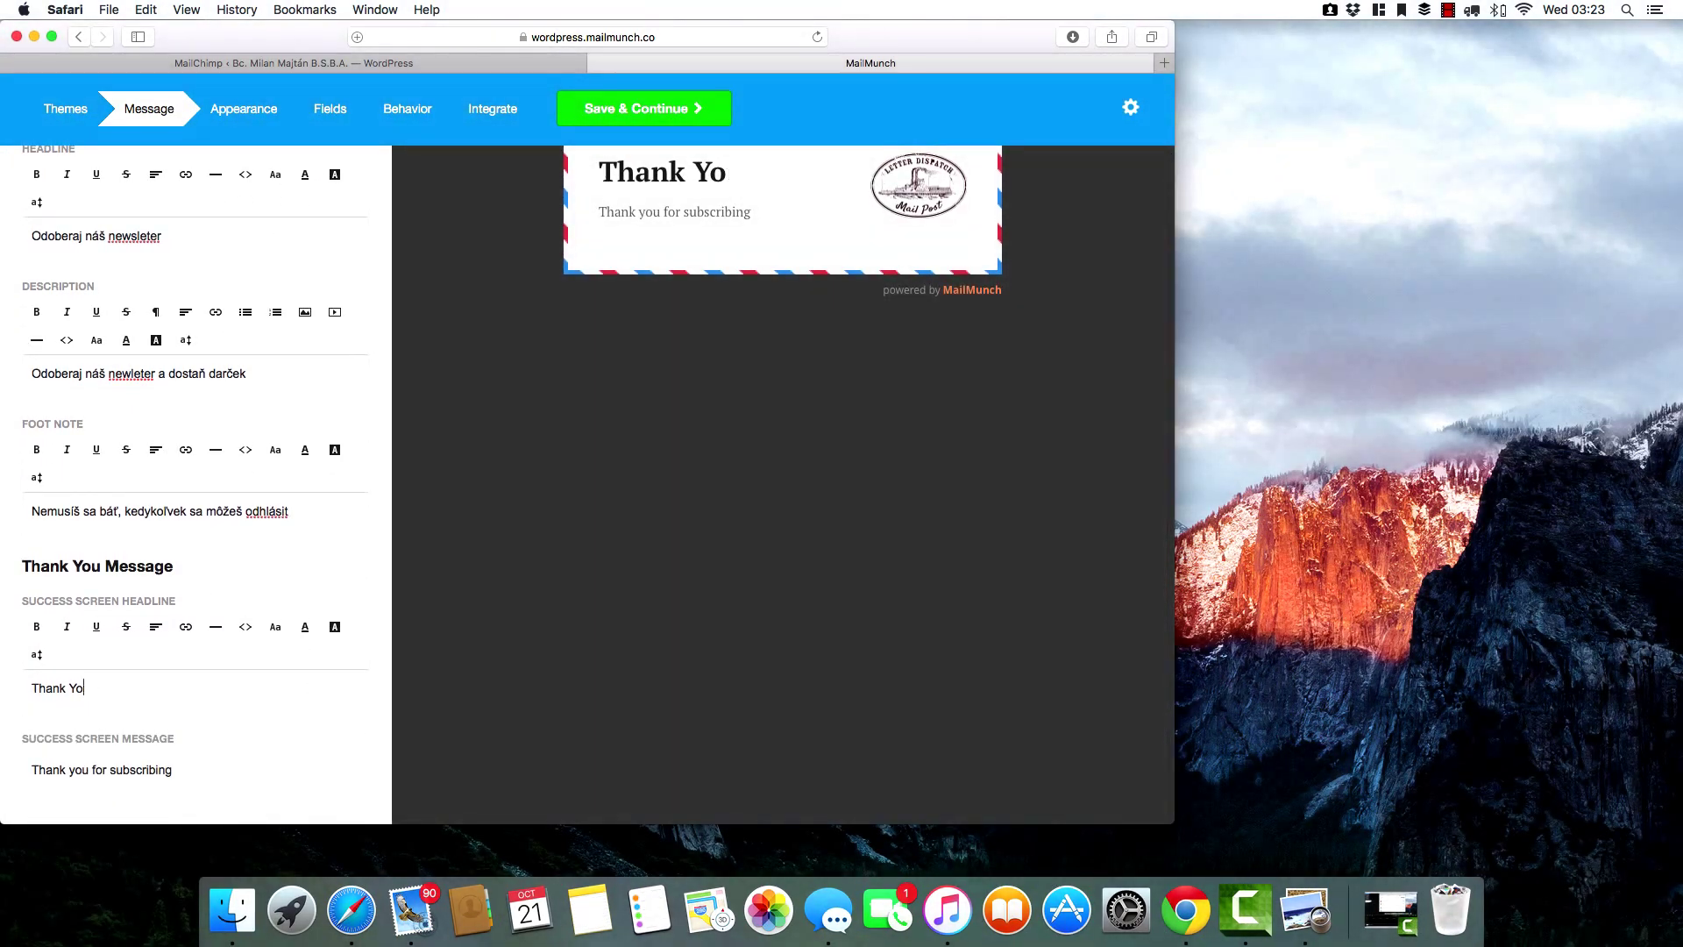
{"action": "key", "text": "BackSpace"}
{"action": "key", "text": "BackSpace"}
{"action": "key", "text": "BackSpace"}
{"action": "key", "text": "BackSpace"}
{"action": "key", "text": "BackSpace"}
{"action": "key", "text": "BackSpace"}
{"action": "key", "text": "BackSpace"}
{"action": "key", "text": "BackSpace"}
{"action": "type", "text": "Ď"}
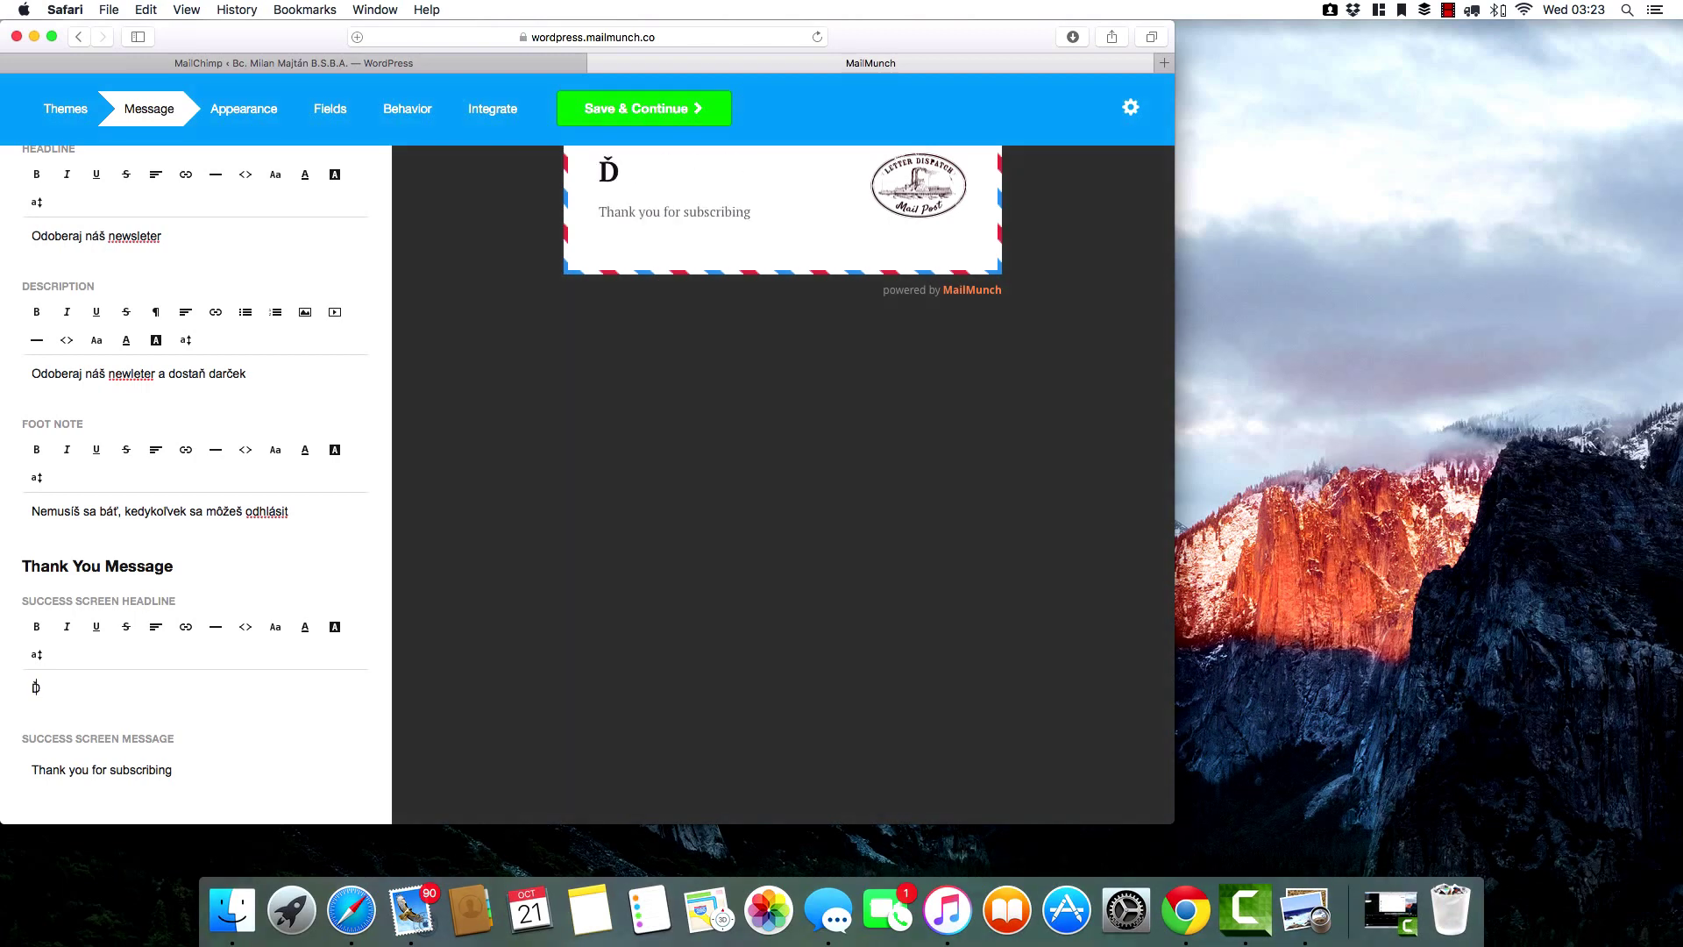
{"action": "type", "text": "akujeme za"}
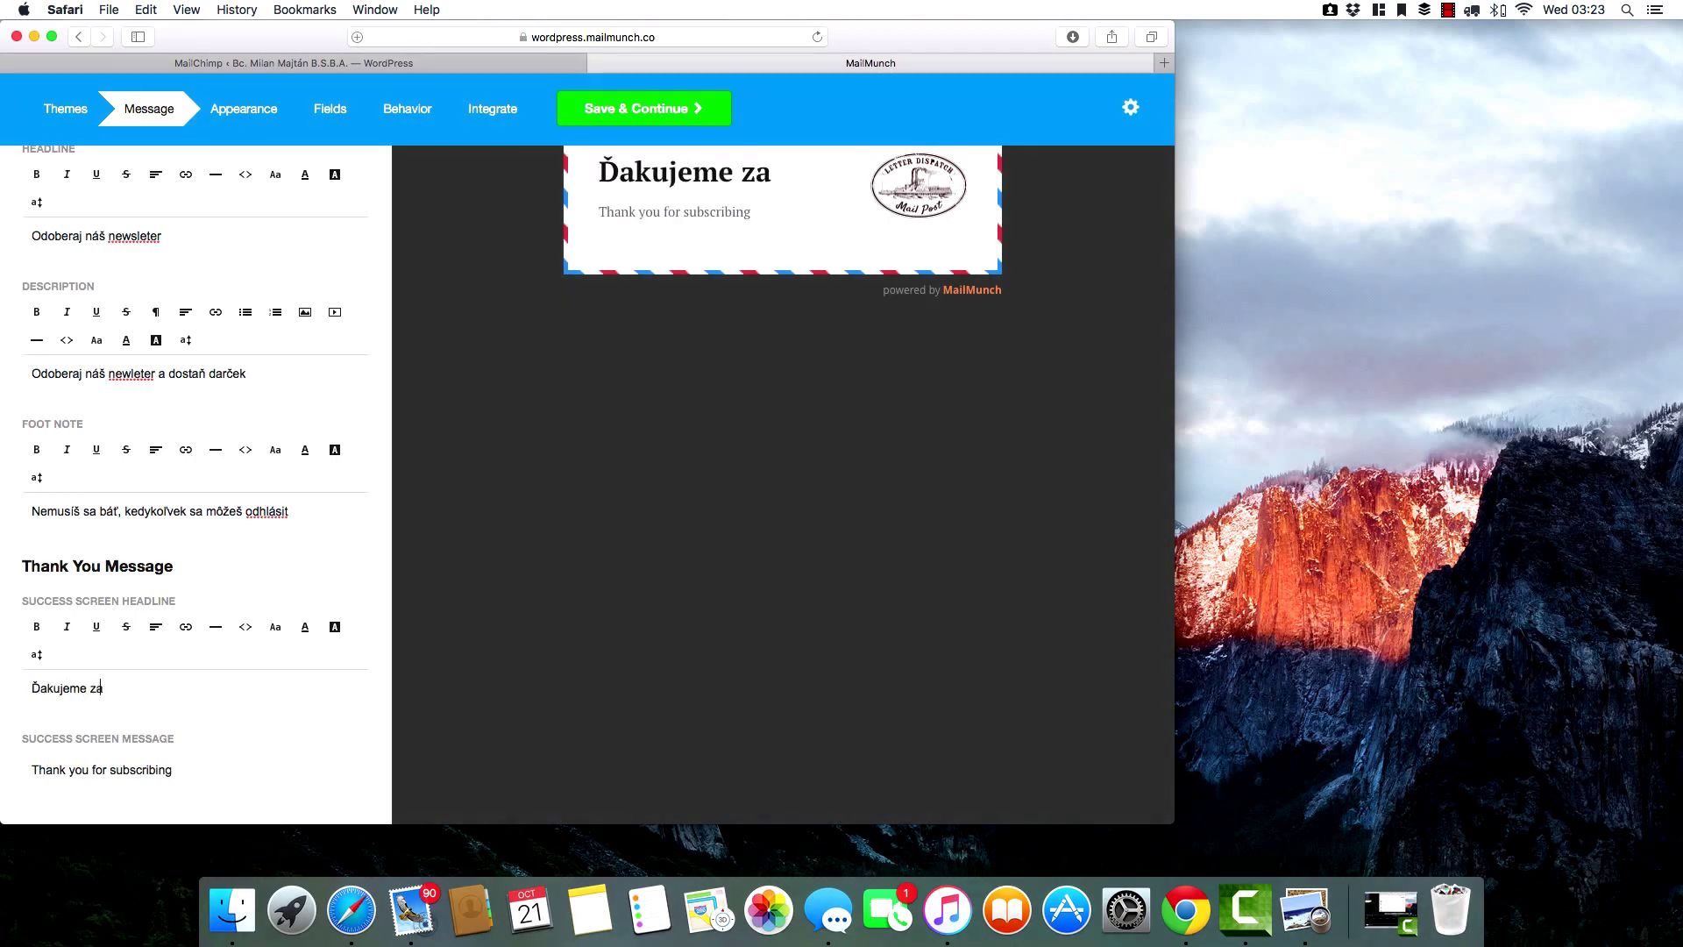
{"action": "type", "text": " tvoj email"}
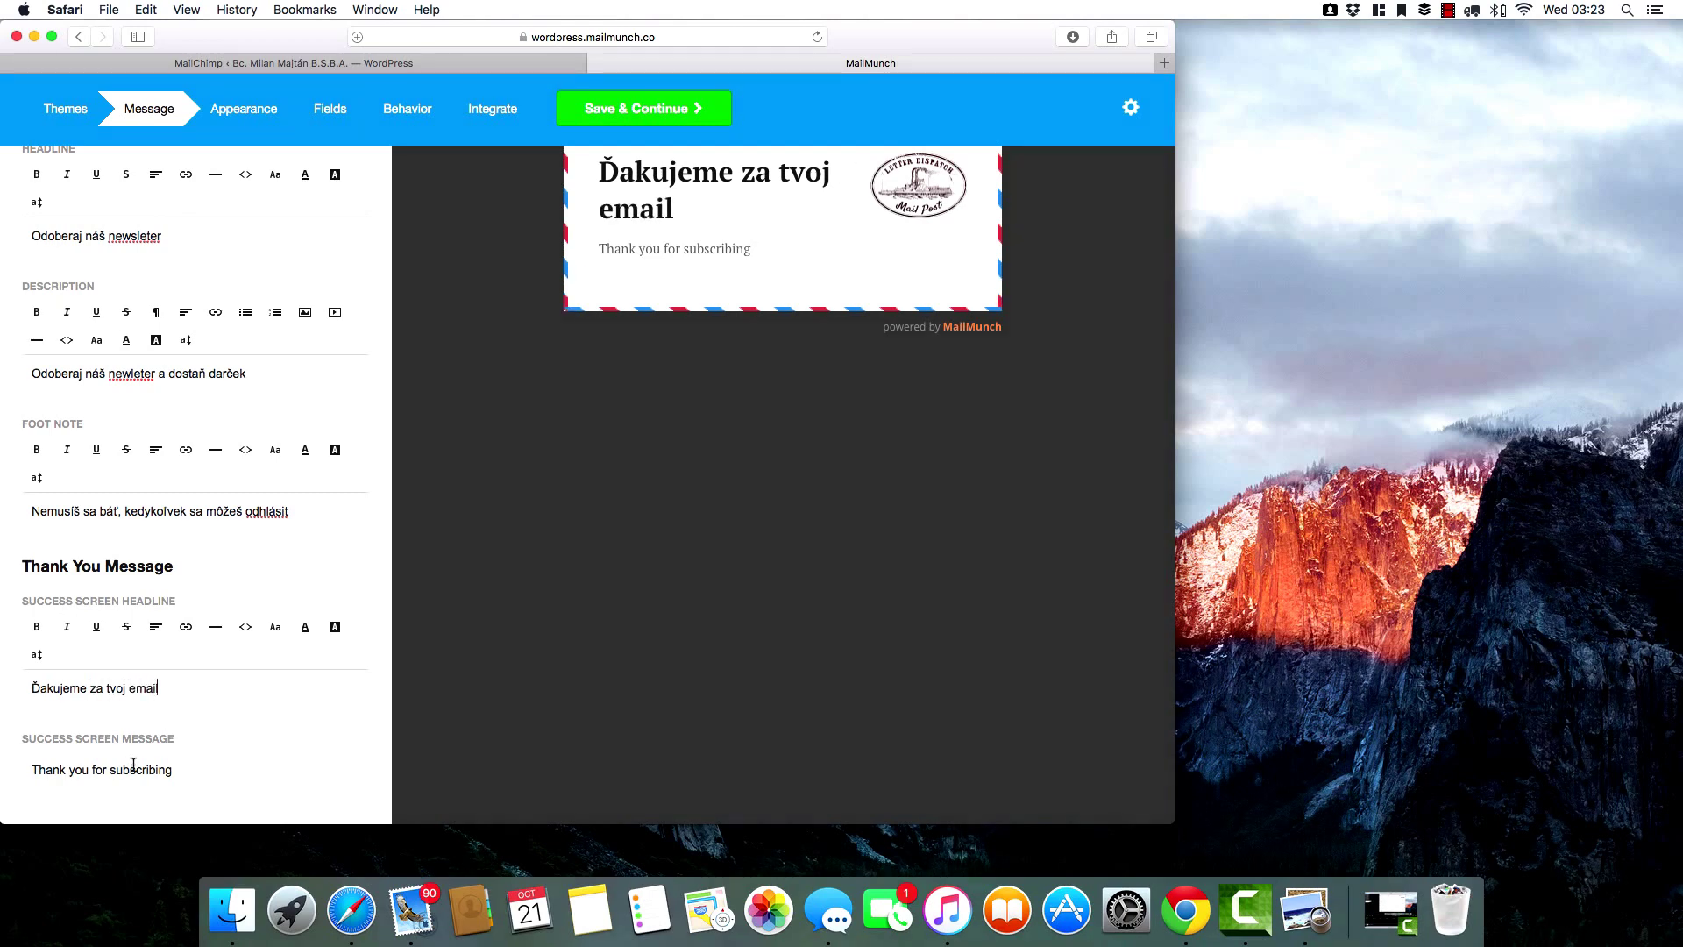
Change the thank-you message to 'Darček je na ceste' and save the texts.
{"action": "left_click", "coordinate": [181, 769]}
{"action": "scroll", "coordinate": [182, 771], "scroll_direction": "down", "scroll_amount": 2}
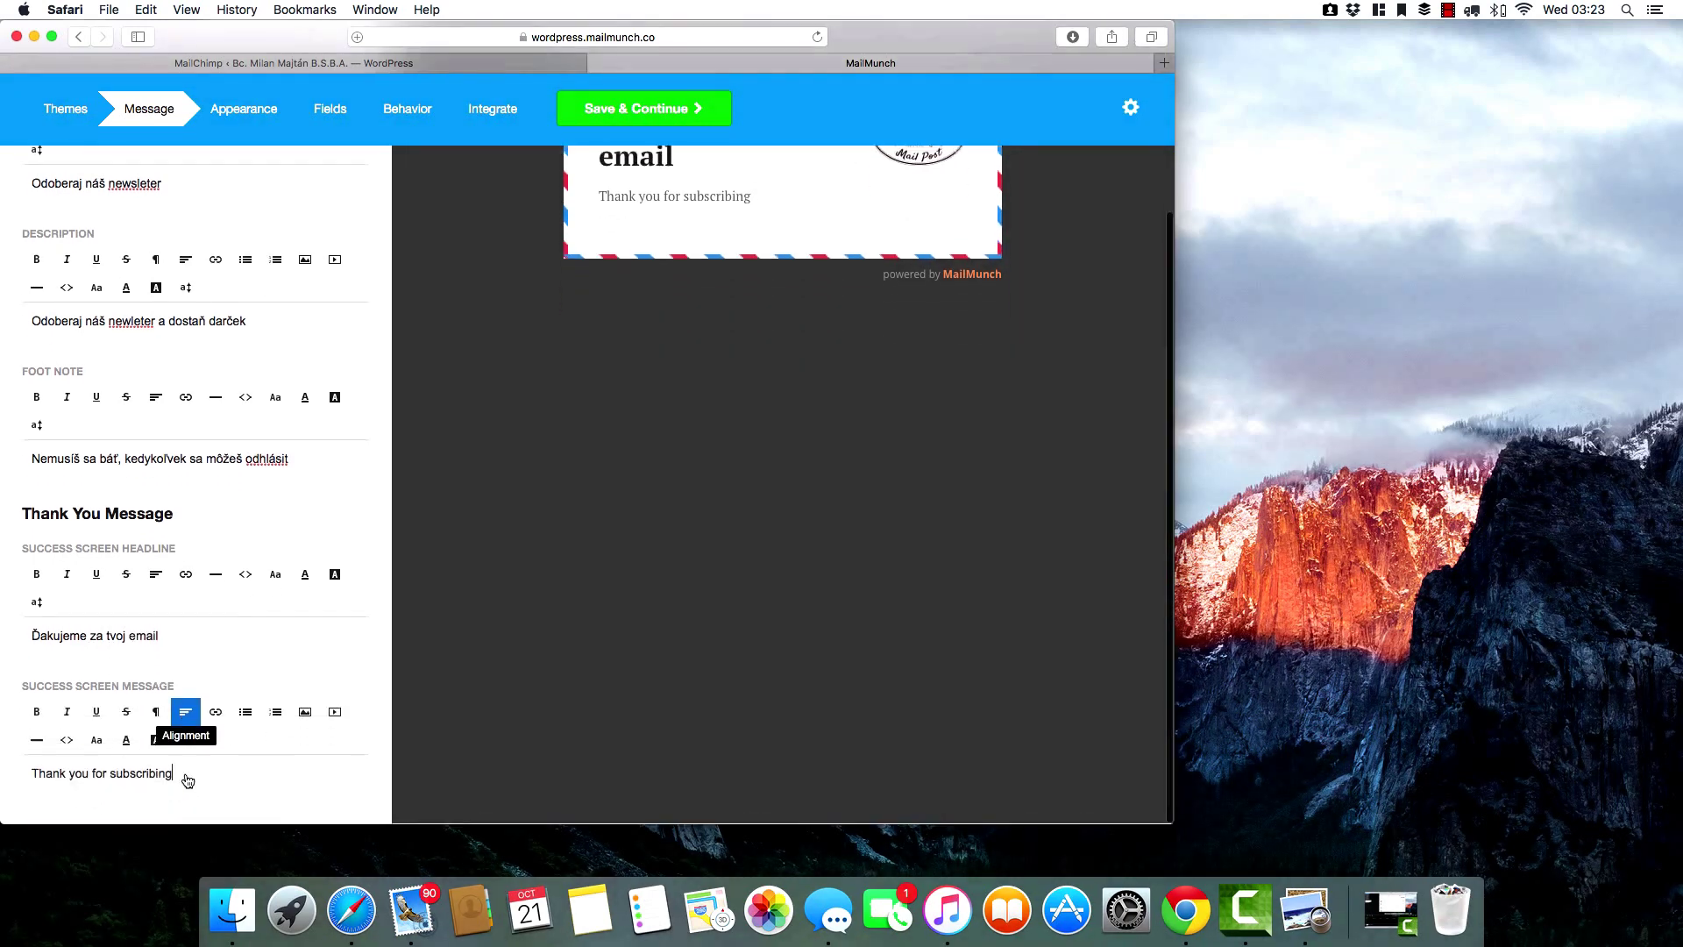
{"action": "key", "text": "BackSpace"}
{"action": "key", "text": "BackSpace"}
{"action": "key", "text": "BackSpace"}
{"action": "key", "text": "BackSpace"}
{"action": "key", "text": "BackSpace"}
{"action": "key", "text": "BackSpace"}
{"action": "key", "text": "BackSpace"}
{"action": "key", "text": "BackSpace"}
{"action": "key", "text": "BackSpace"}
{"action": "key", "text": "BackSpace"}
{"action": "key", "text": "BackSpace"}
{"action": "key", "text": "BackSpace"}
{"action": "key", "text": "BackSpace"}
{"action": "key", "text": "BackSpace"}
{"action": "key", "text": "BackSpace"}
{"action": "key", "text": "BackSpace"}
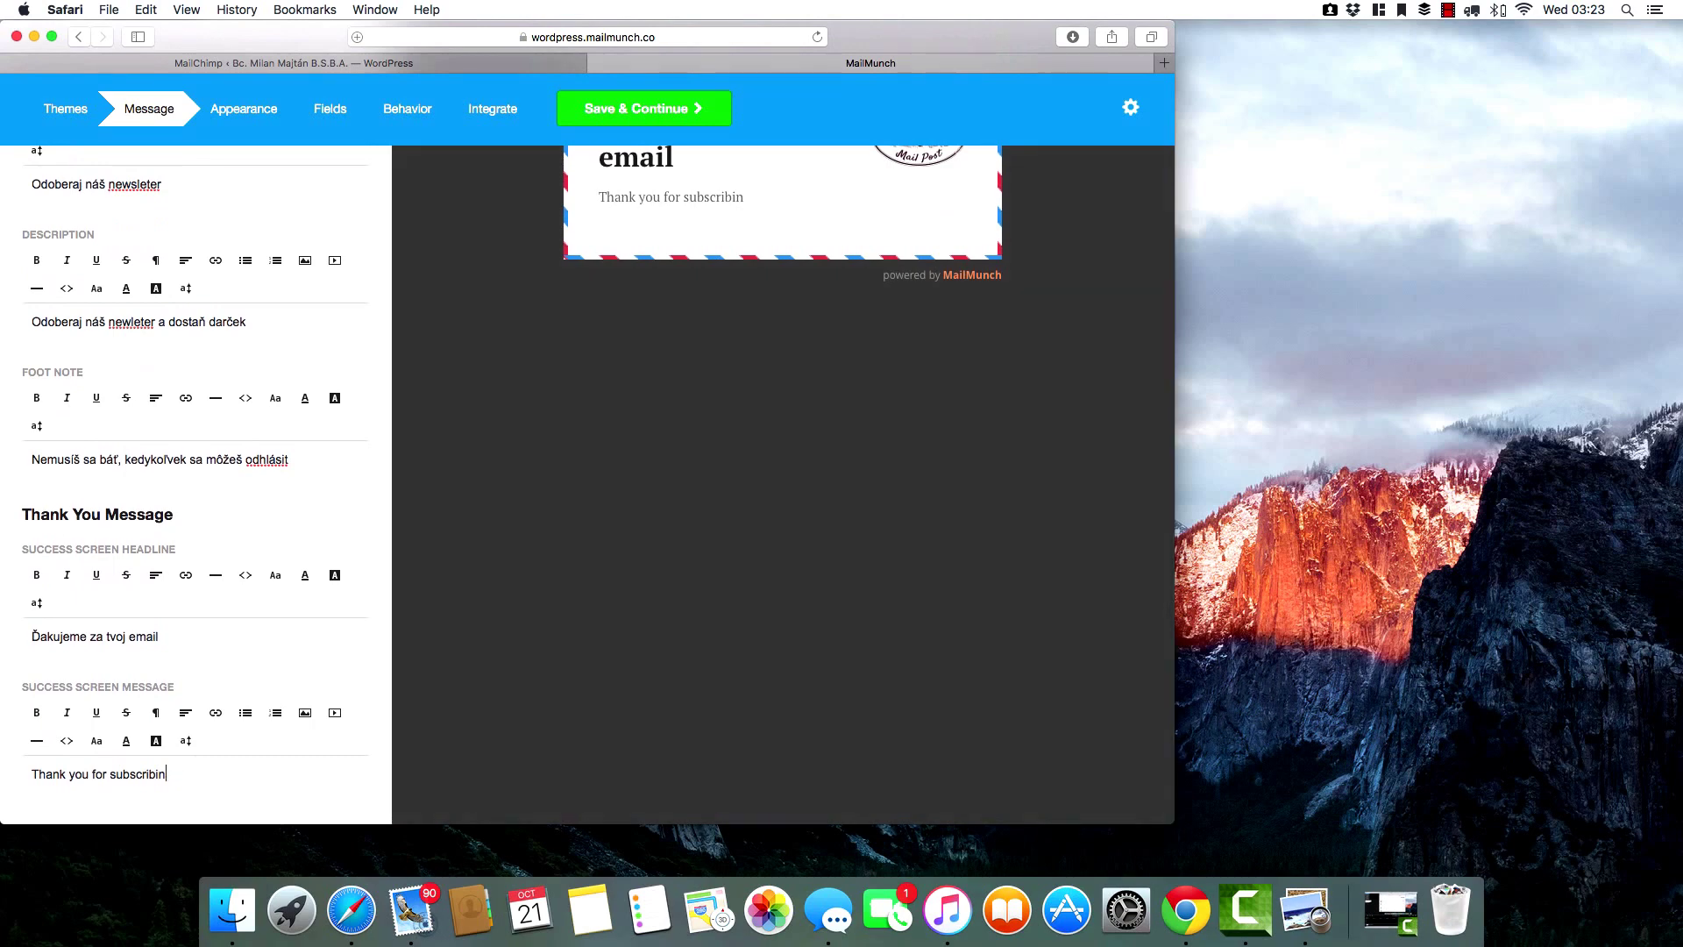
{"action": "key", "text": "BackSpace"}
{"action": "key", "text": "BackSpace"}
{"action": "key", "text": "BackSpace"}
{"action": "key", "text": "BackSpace"}
{"action": "key", "text": "BackSpace"}
{"action": "key", "text": "BackSpace"}
{"action": "key", "text": "BackSpace"}
{"action": "key", "text": "BackSpace"}
{"action": "key", "text": "BackSpace"}
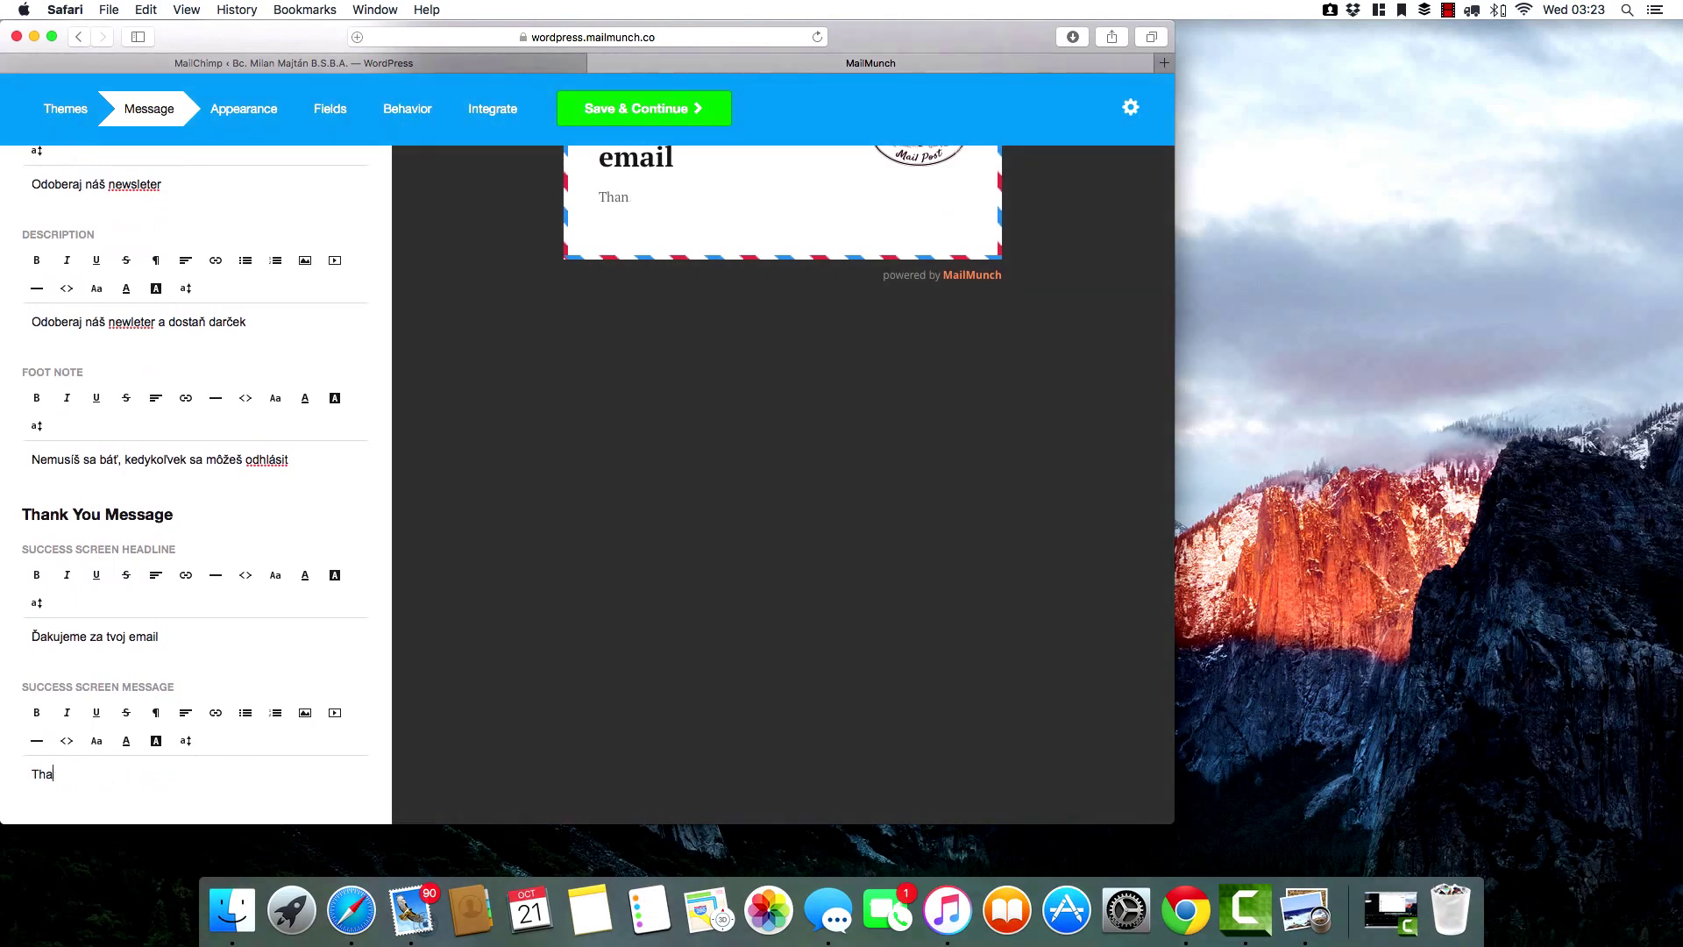
{"action": "type", "text": "da"}
{"action": "key", "text": "BackSpace"}
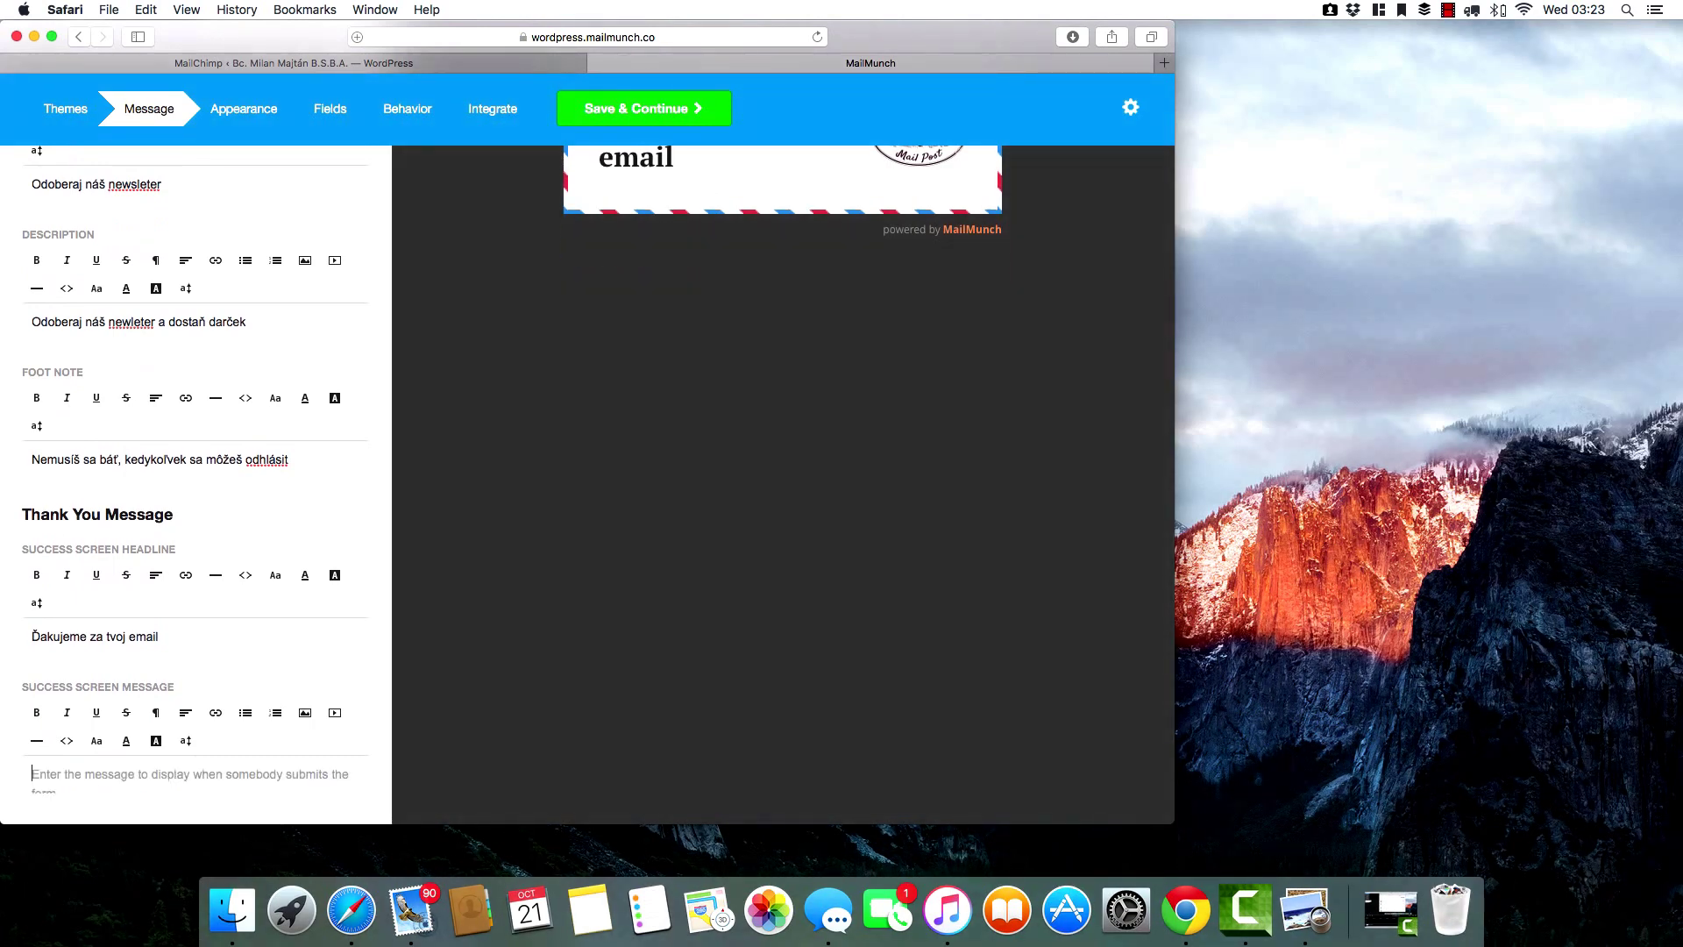
{"action": "type", "text": "Darč"}
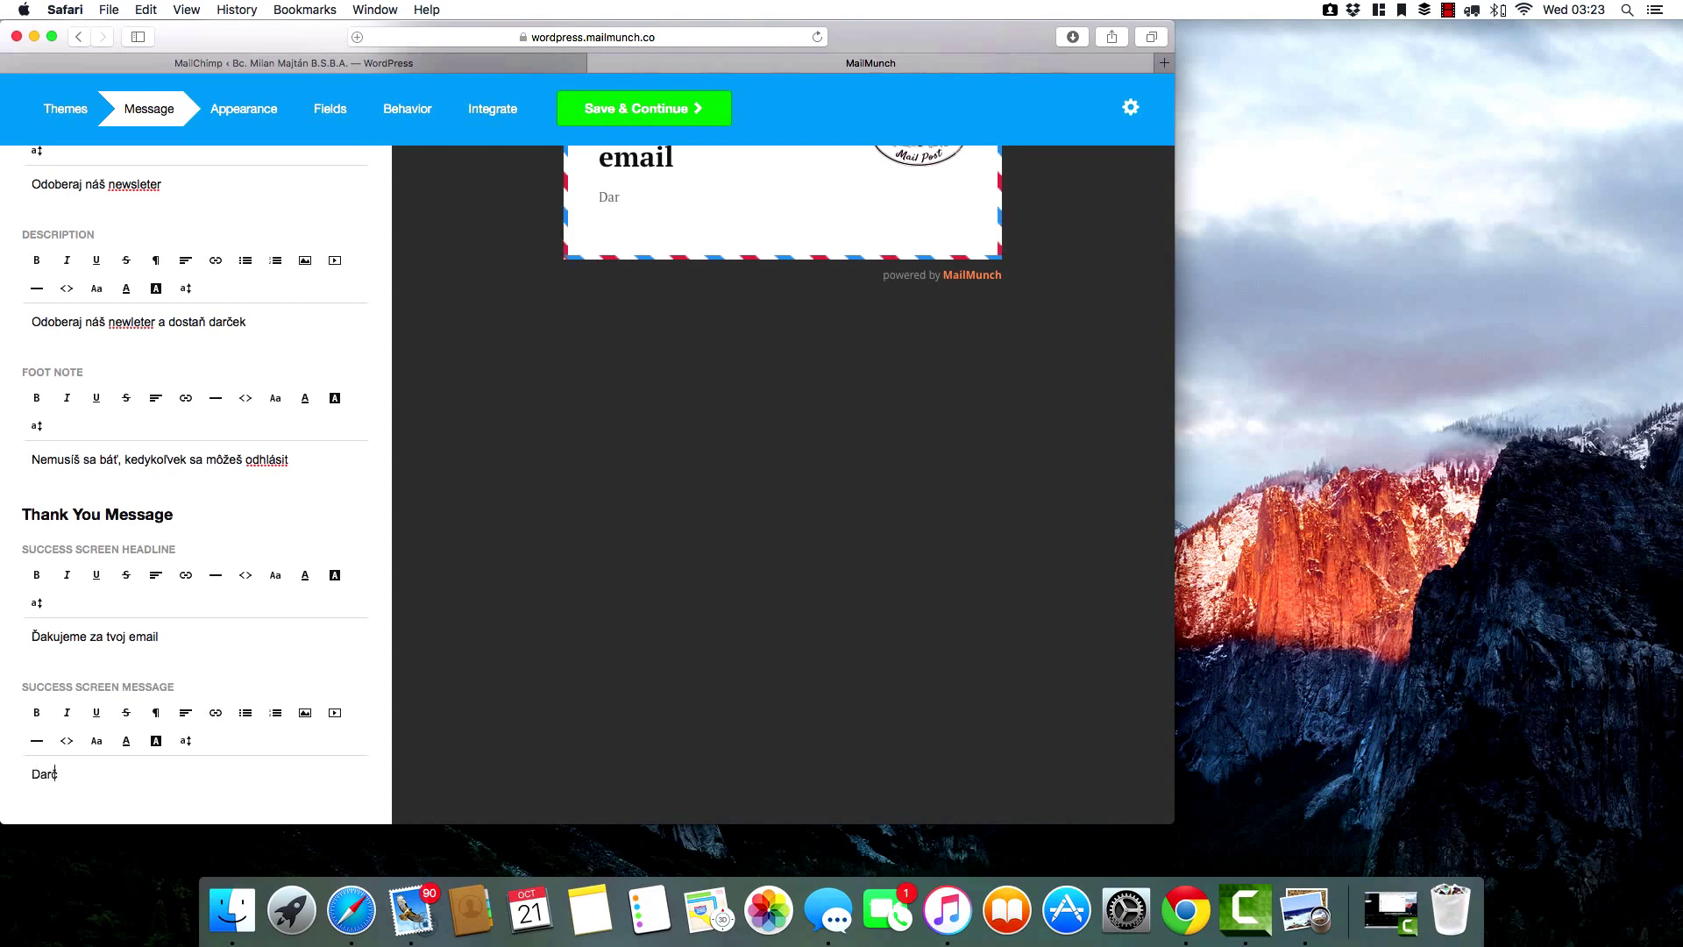
{"action": "type", "text": "ek je na ceste"}
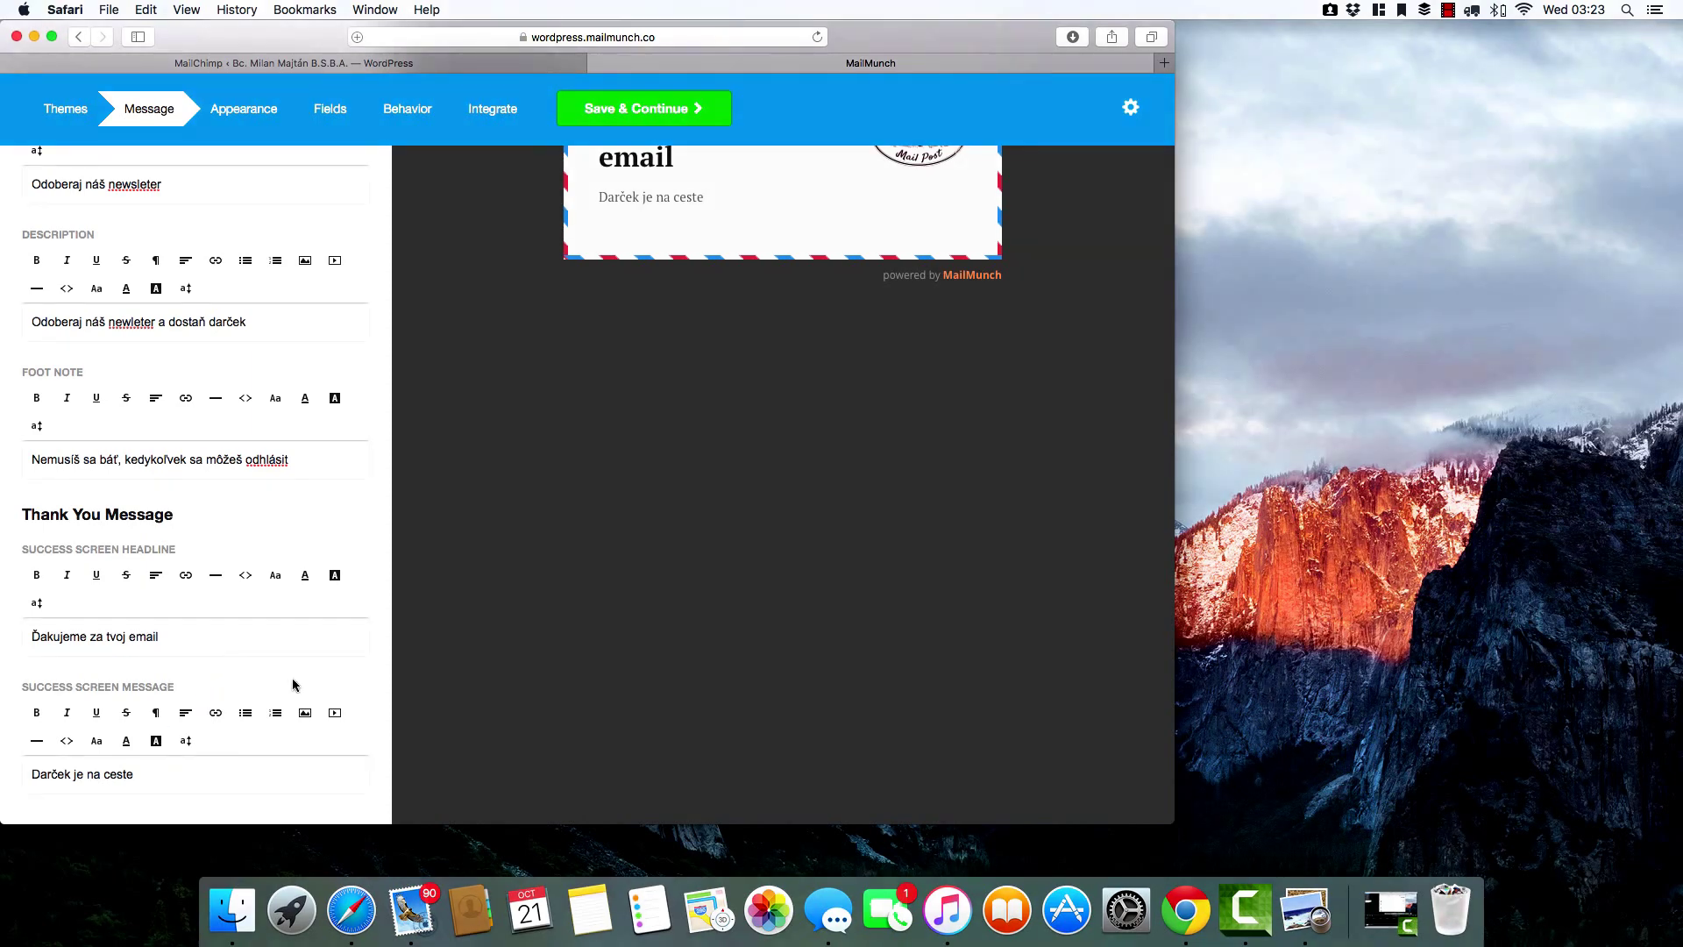
{"action": "left_click", "coordinate": [256, 119]}
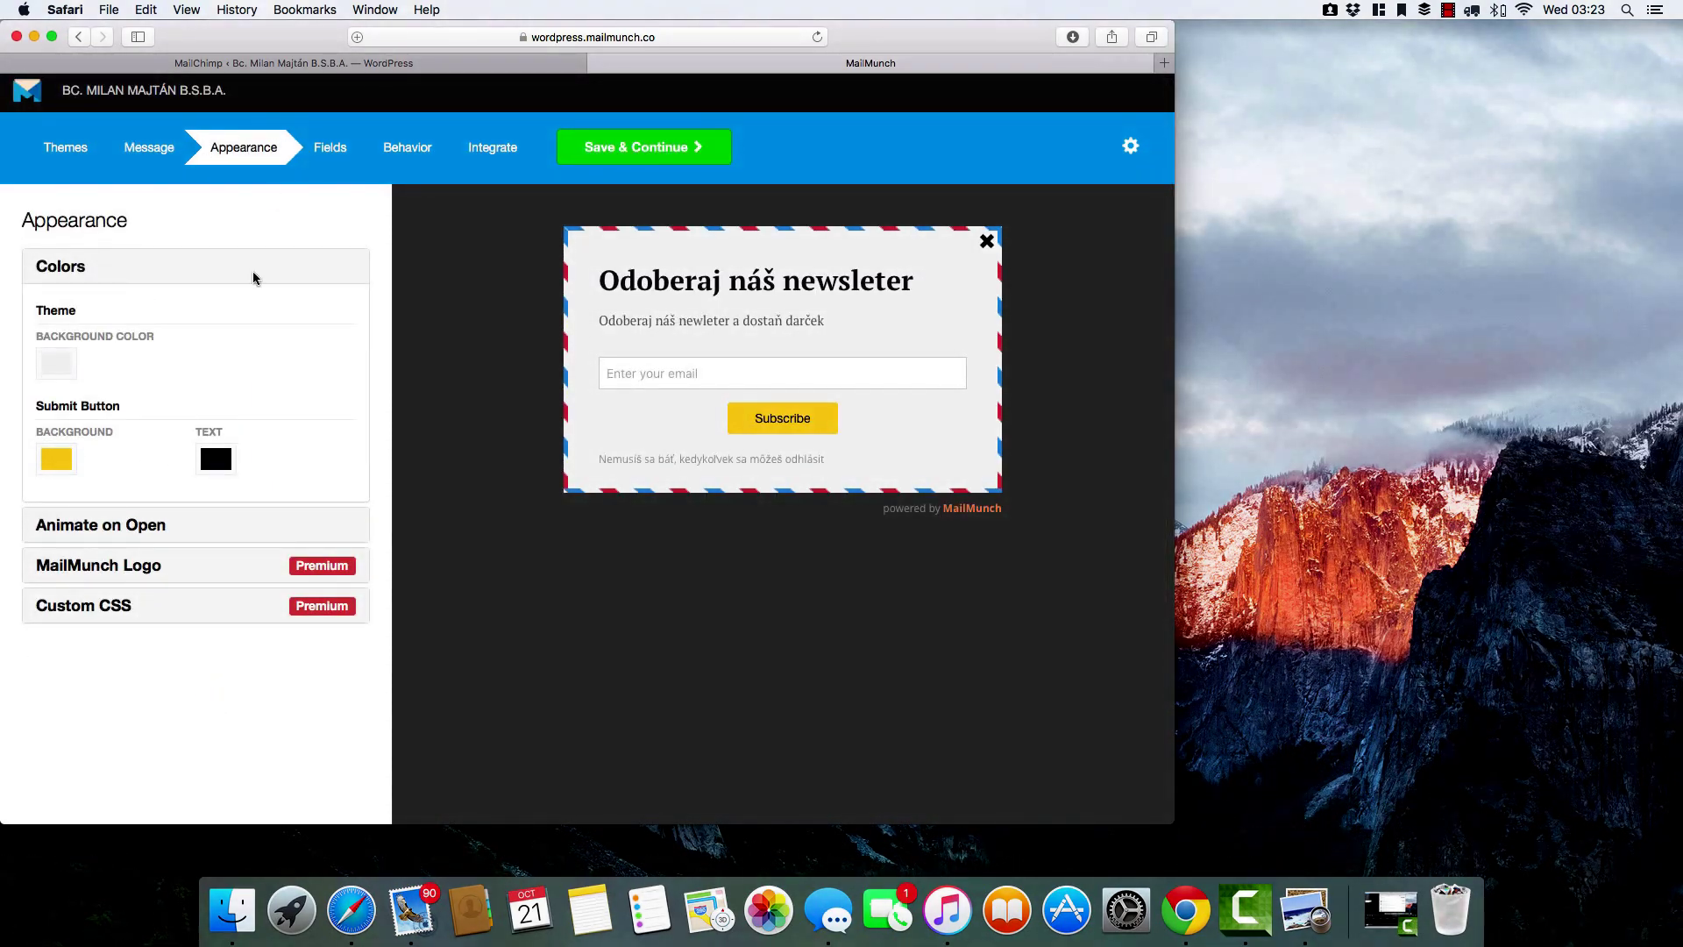
Make the Subscribe button background blue (#104DF9).
{"action": "left_click", "coordinate": [58, 458]}
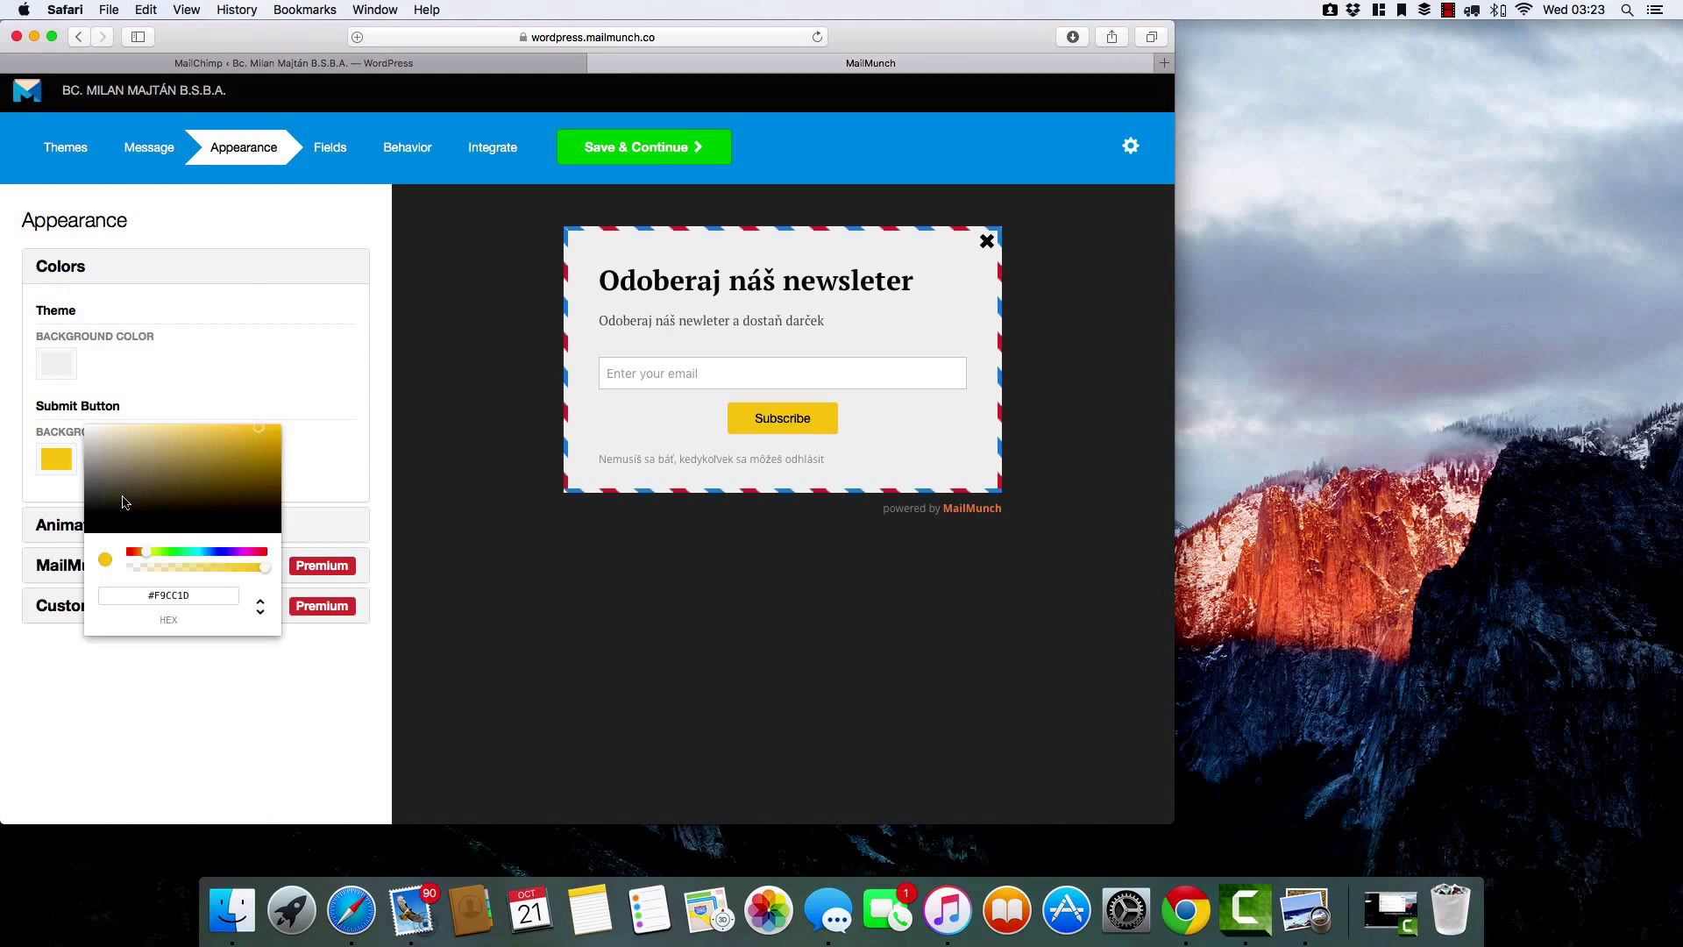
{"action": "left_click", "coordinate": [252, 552]}
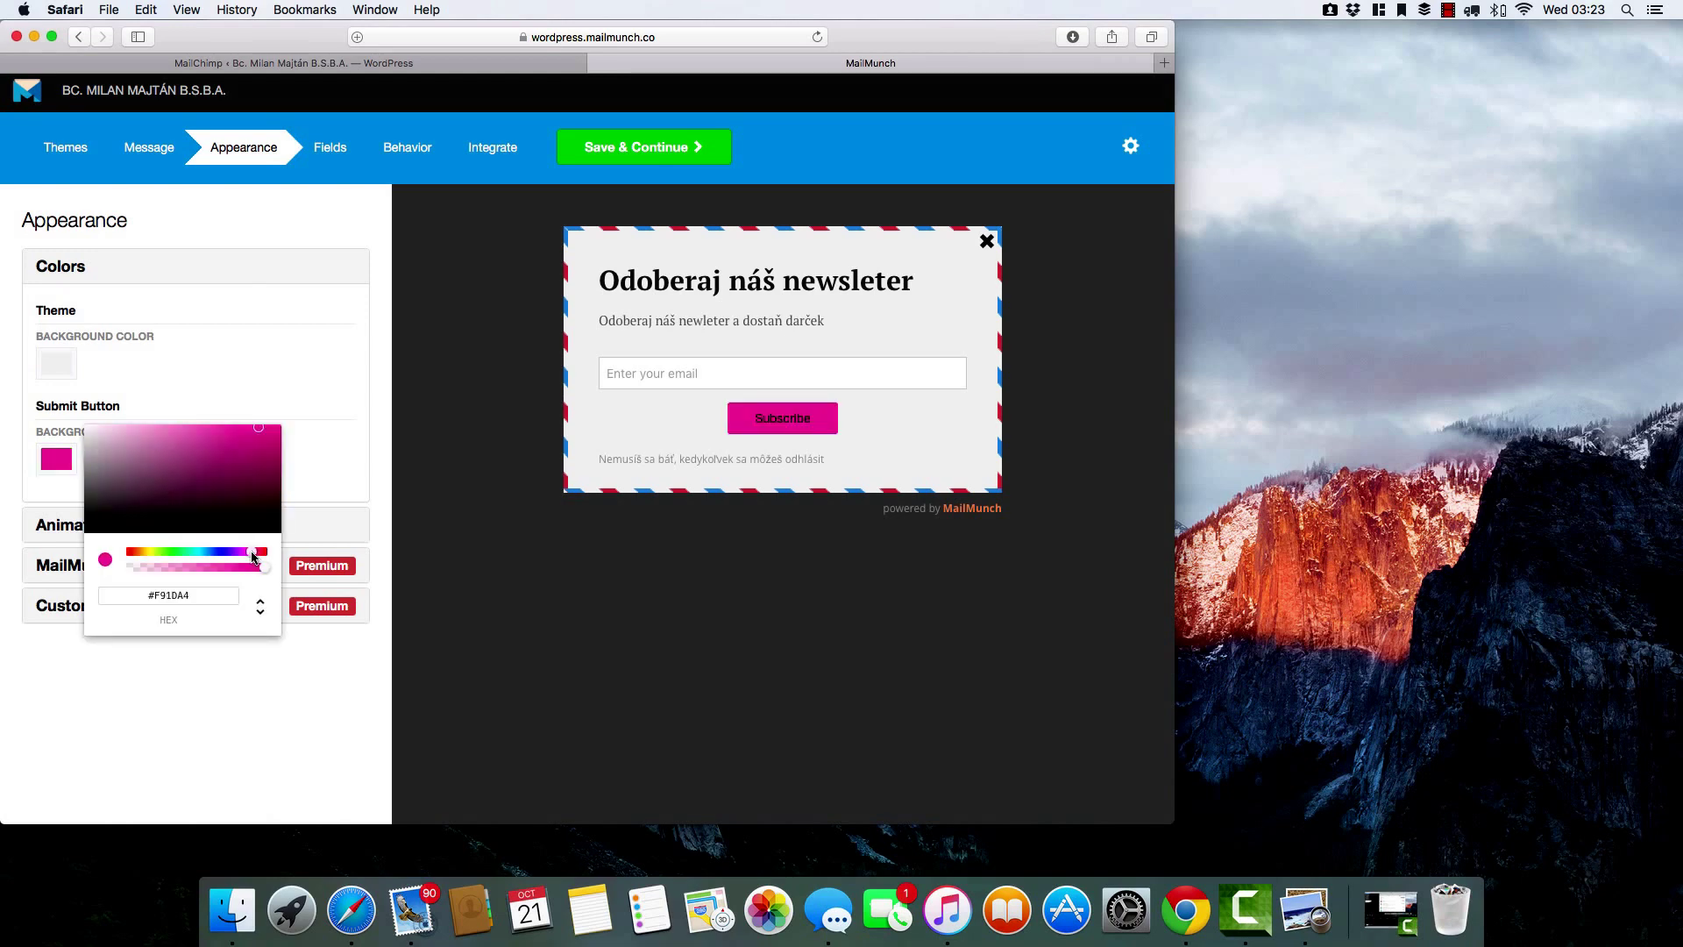
{"action": "left_click", "coordinate": [215, 551]}
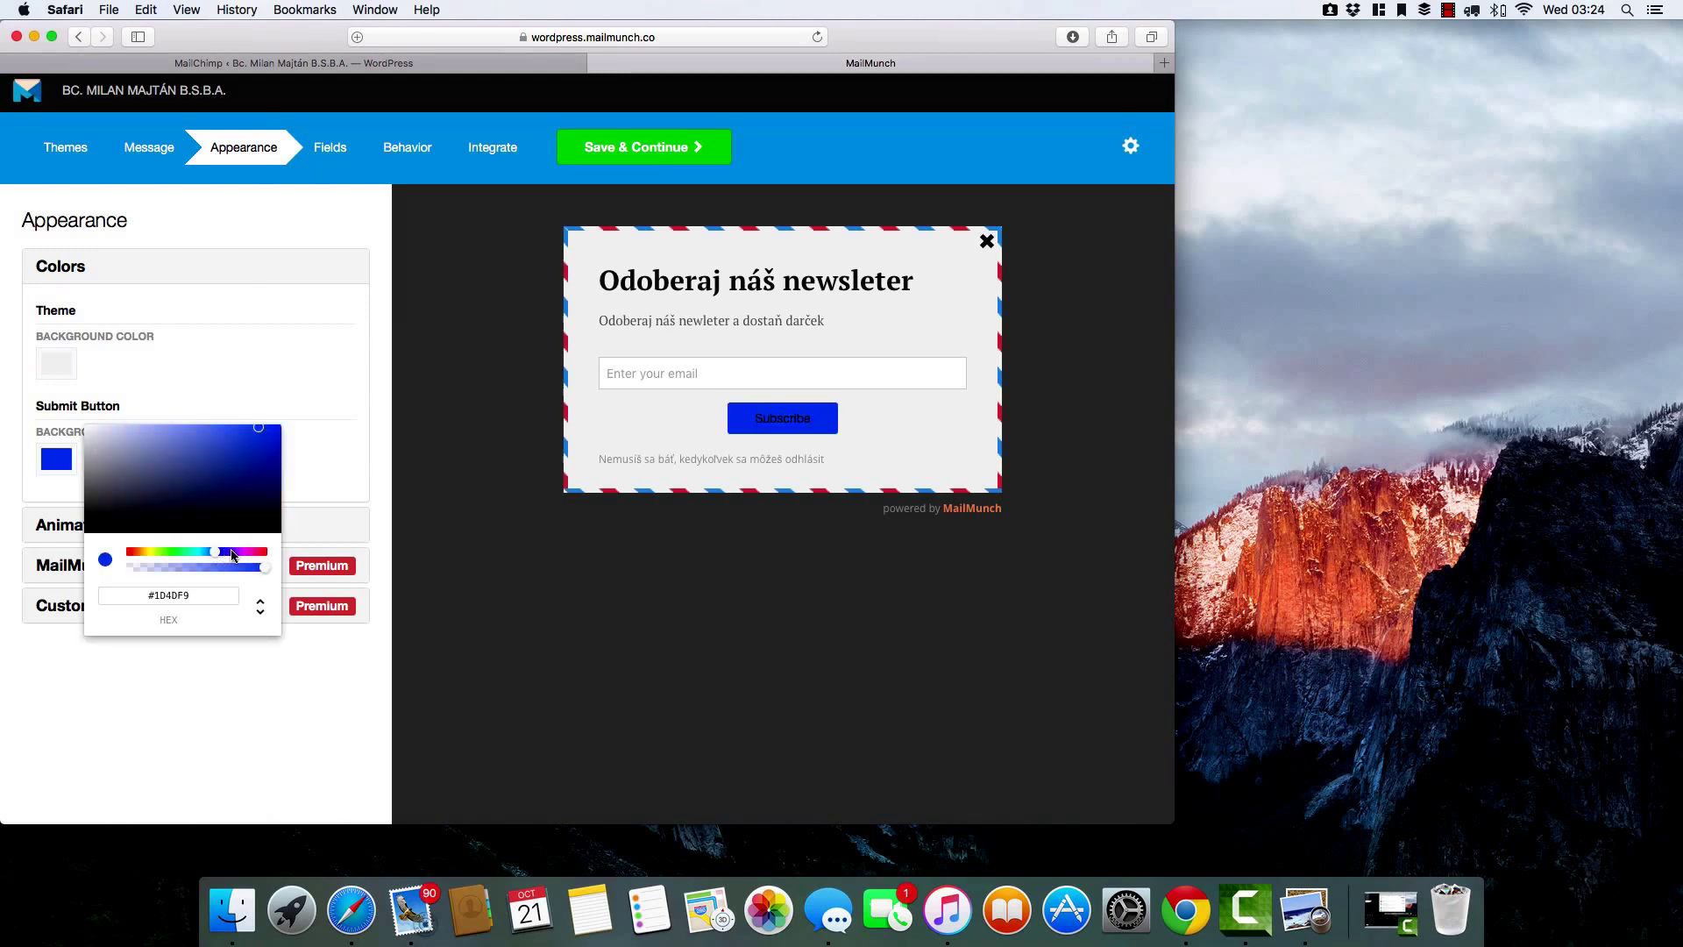
Set the popup's Animate on Open effect to Rubber Band.
{"action": "left_click", "coordinate": [336, 524]}
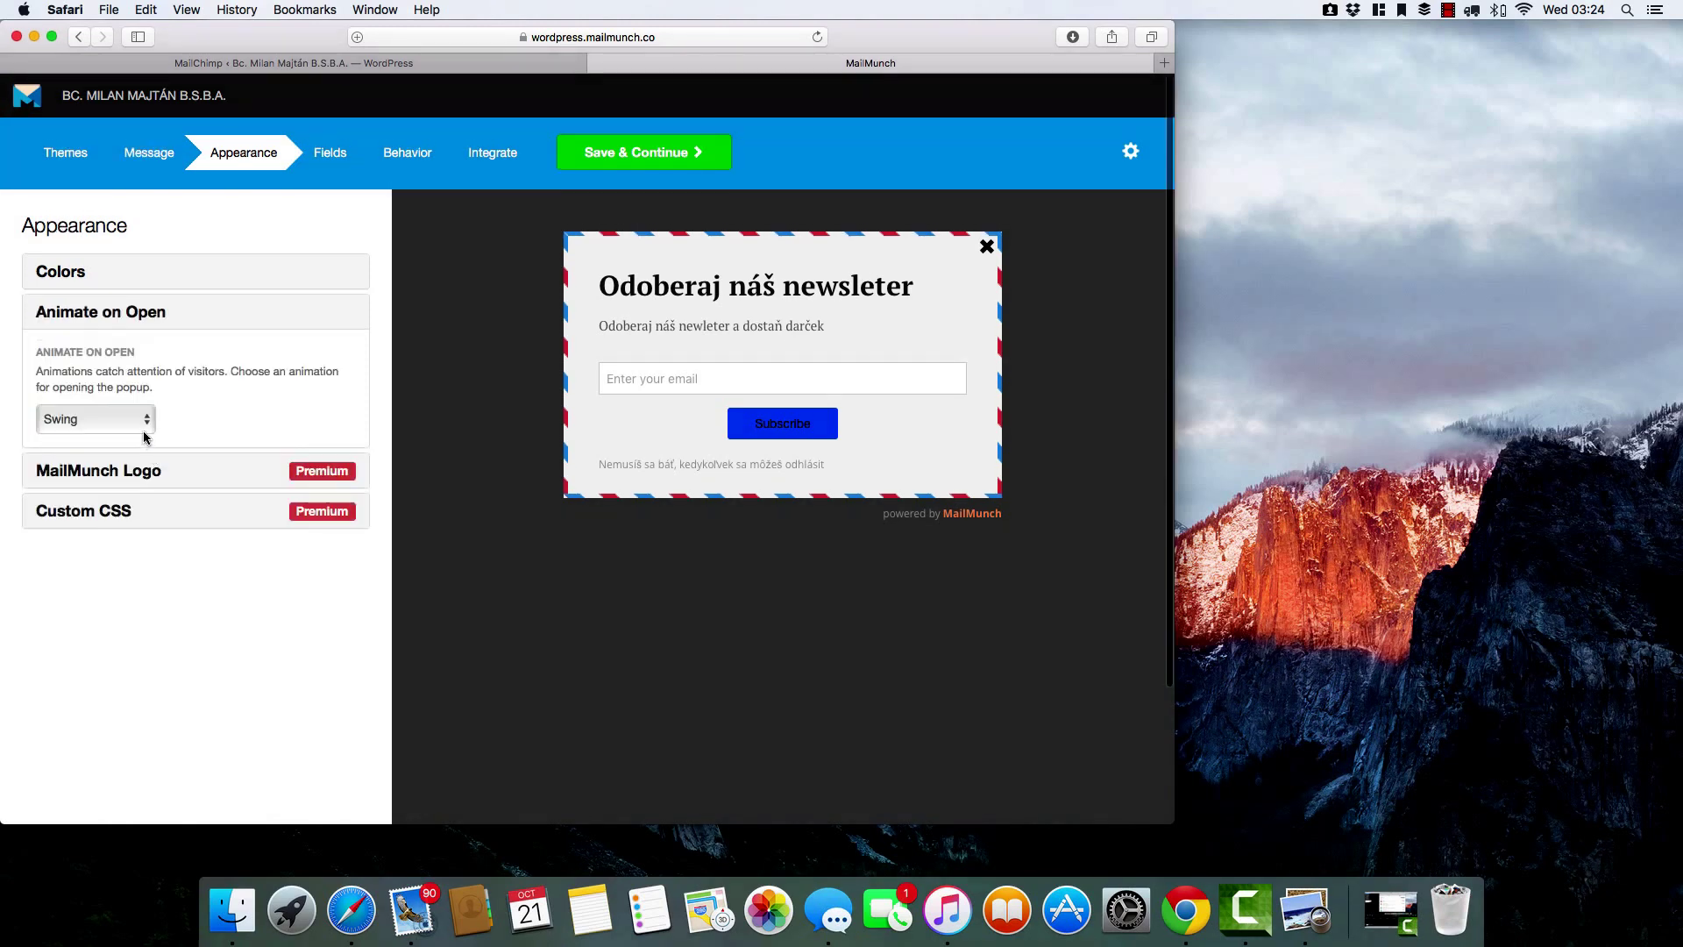
{"action": "left_click", "coordinate": [146, 424]}
{"action": "left_click", "coordinate": [138, 405]}
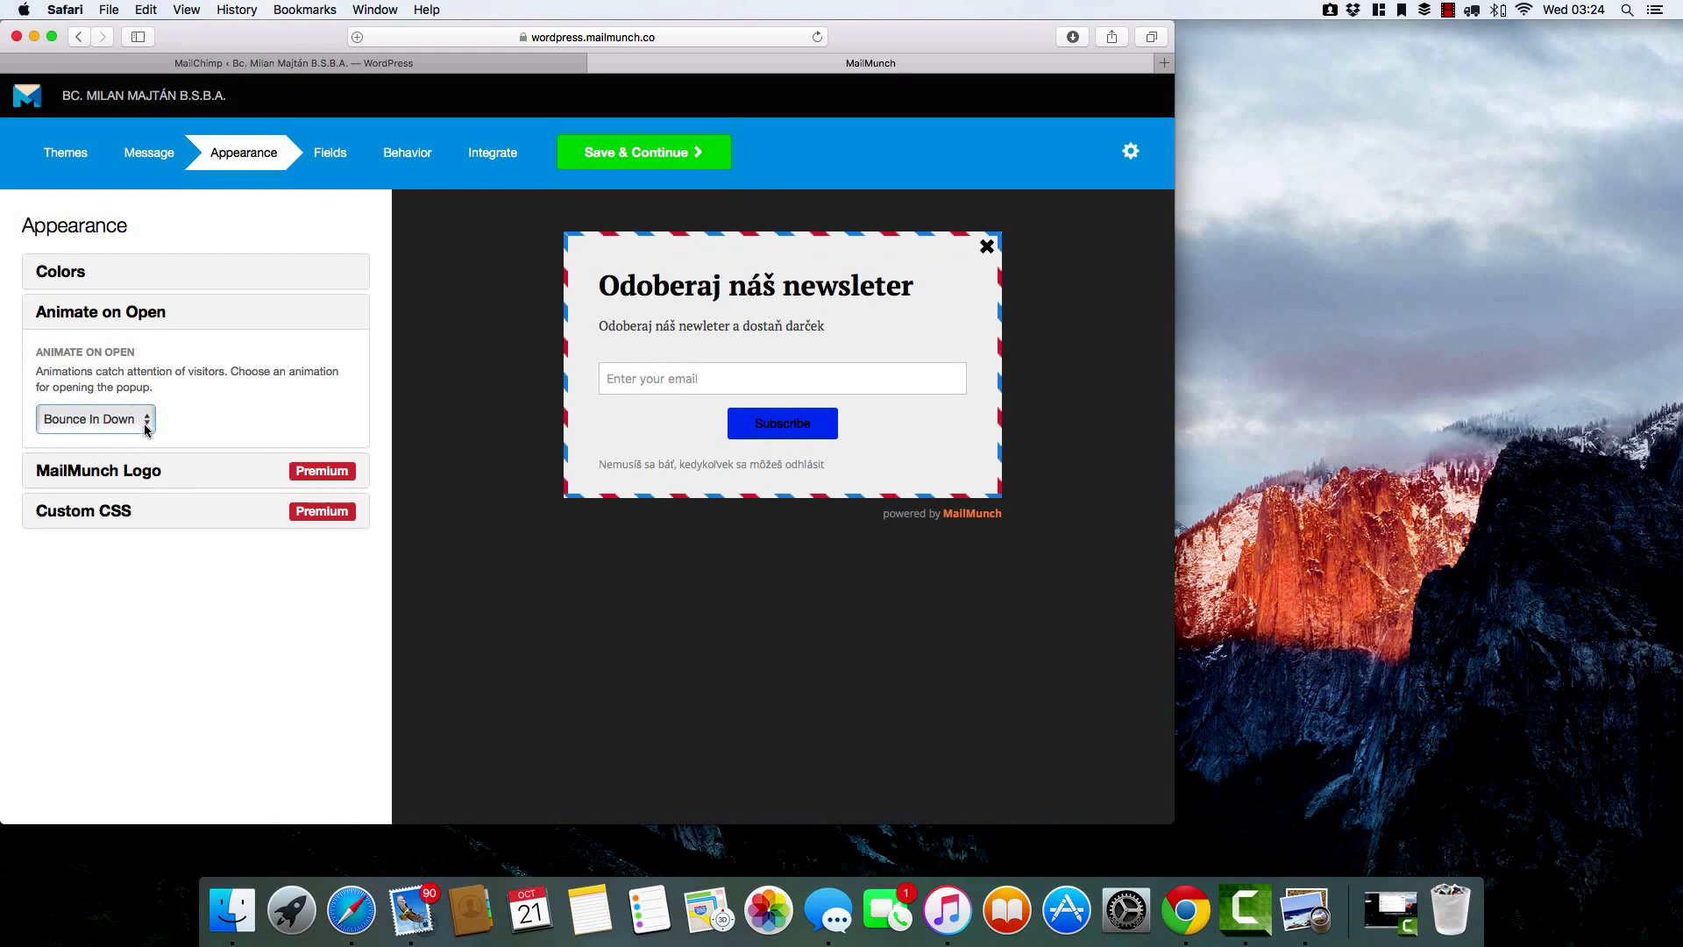
{"action": "left_click", "coordinate": [138, 420]}
{"action": "left_click", "coordinate": [106, 407]}
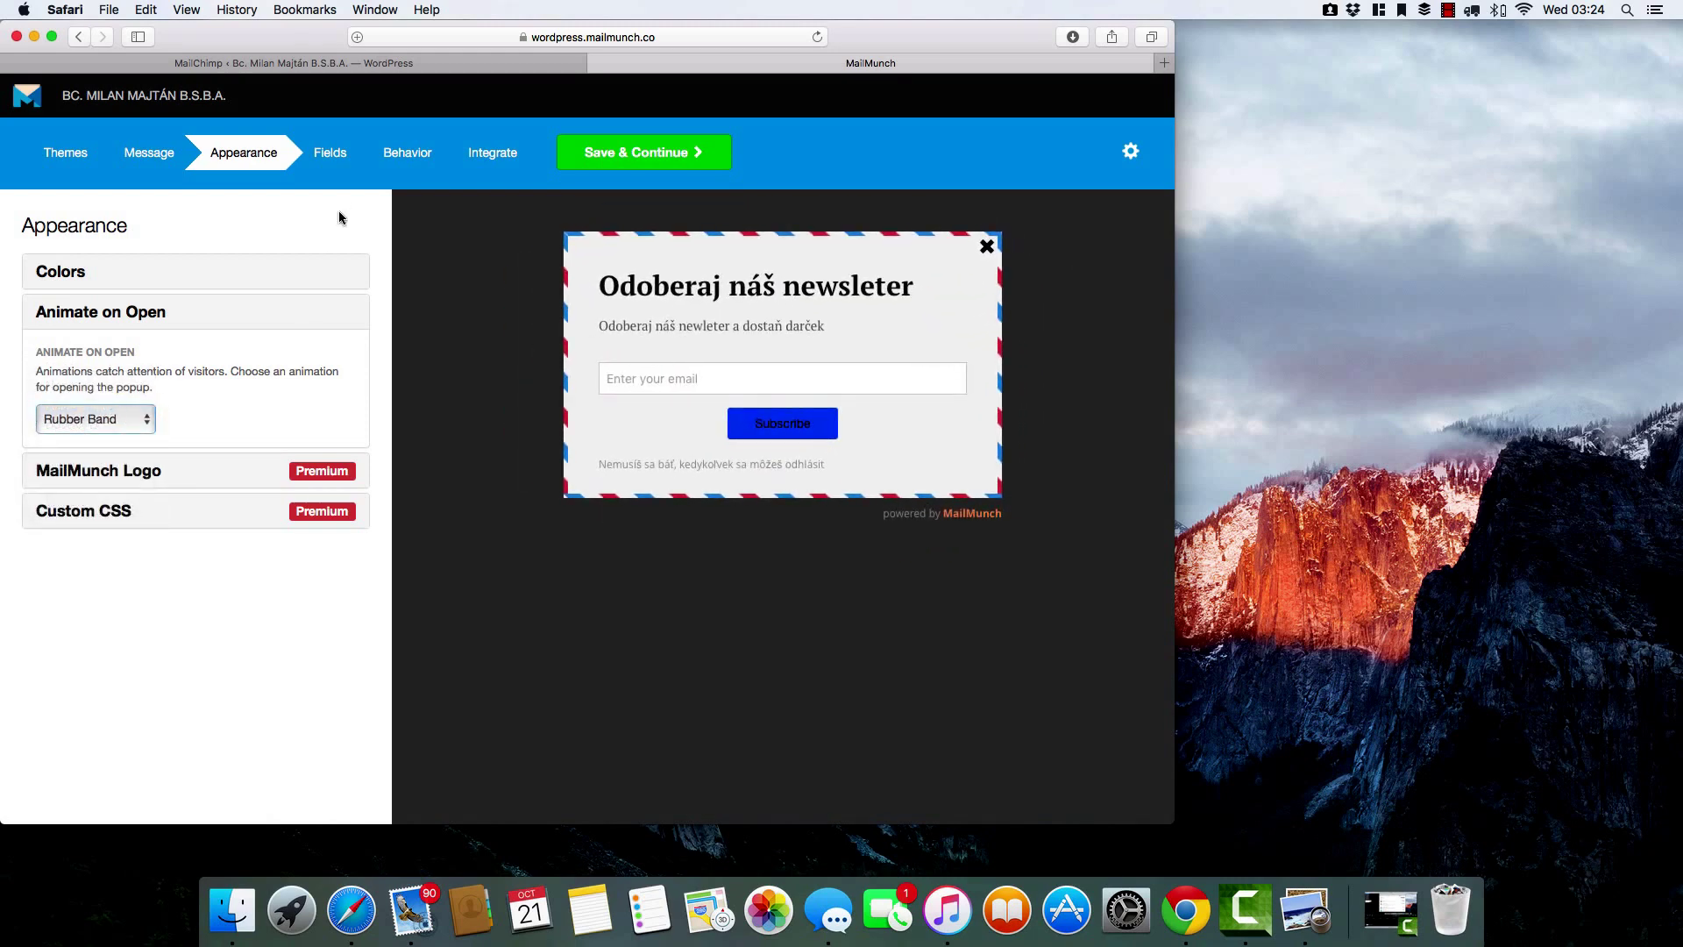
Save the appearance settings and go to the Fields step.
{"action": "left_click", "coordinate": [329, 156]}
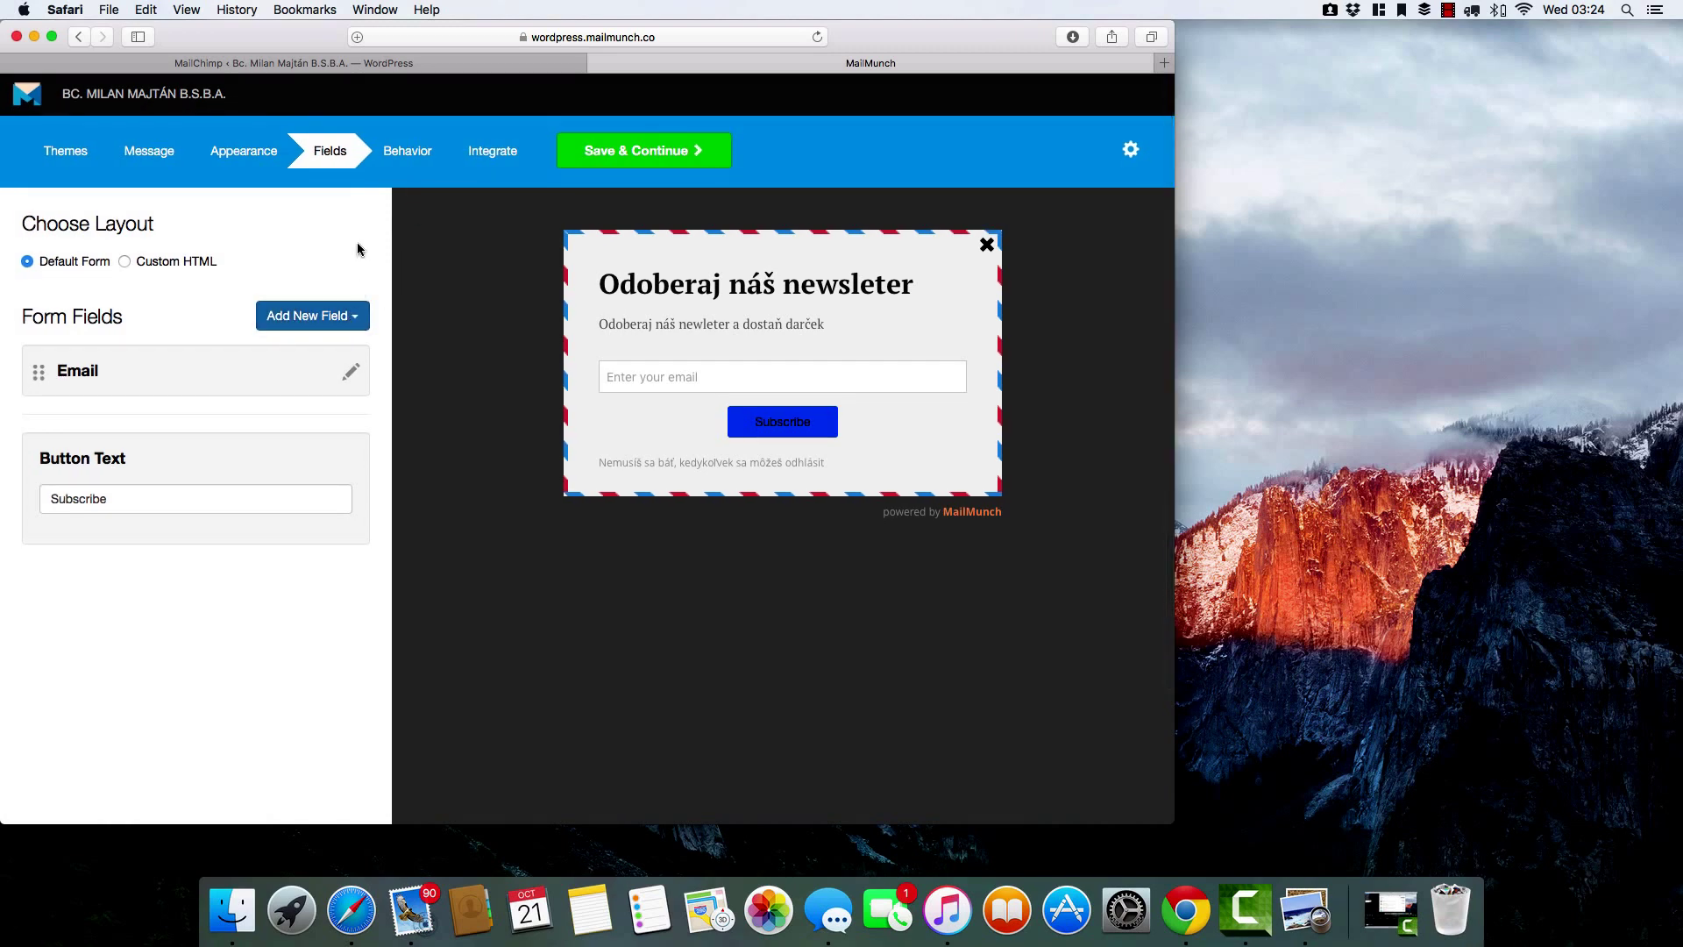
Set the Loading Delay to 30 seconds and the show-again Frequency to 1 day.
{"action": "left_click", "coordinate": [412, 155]}
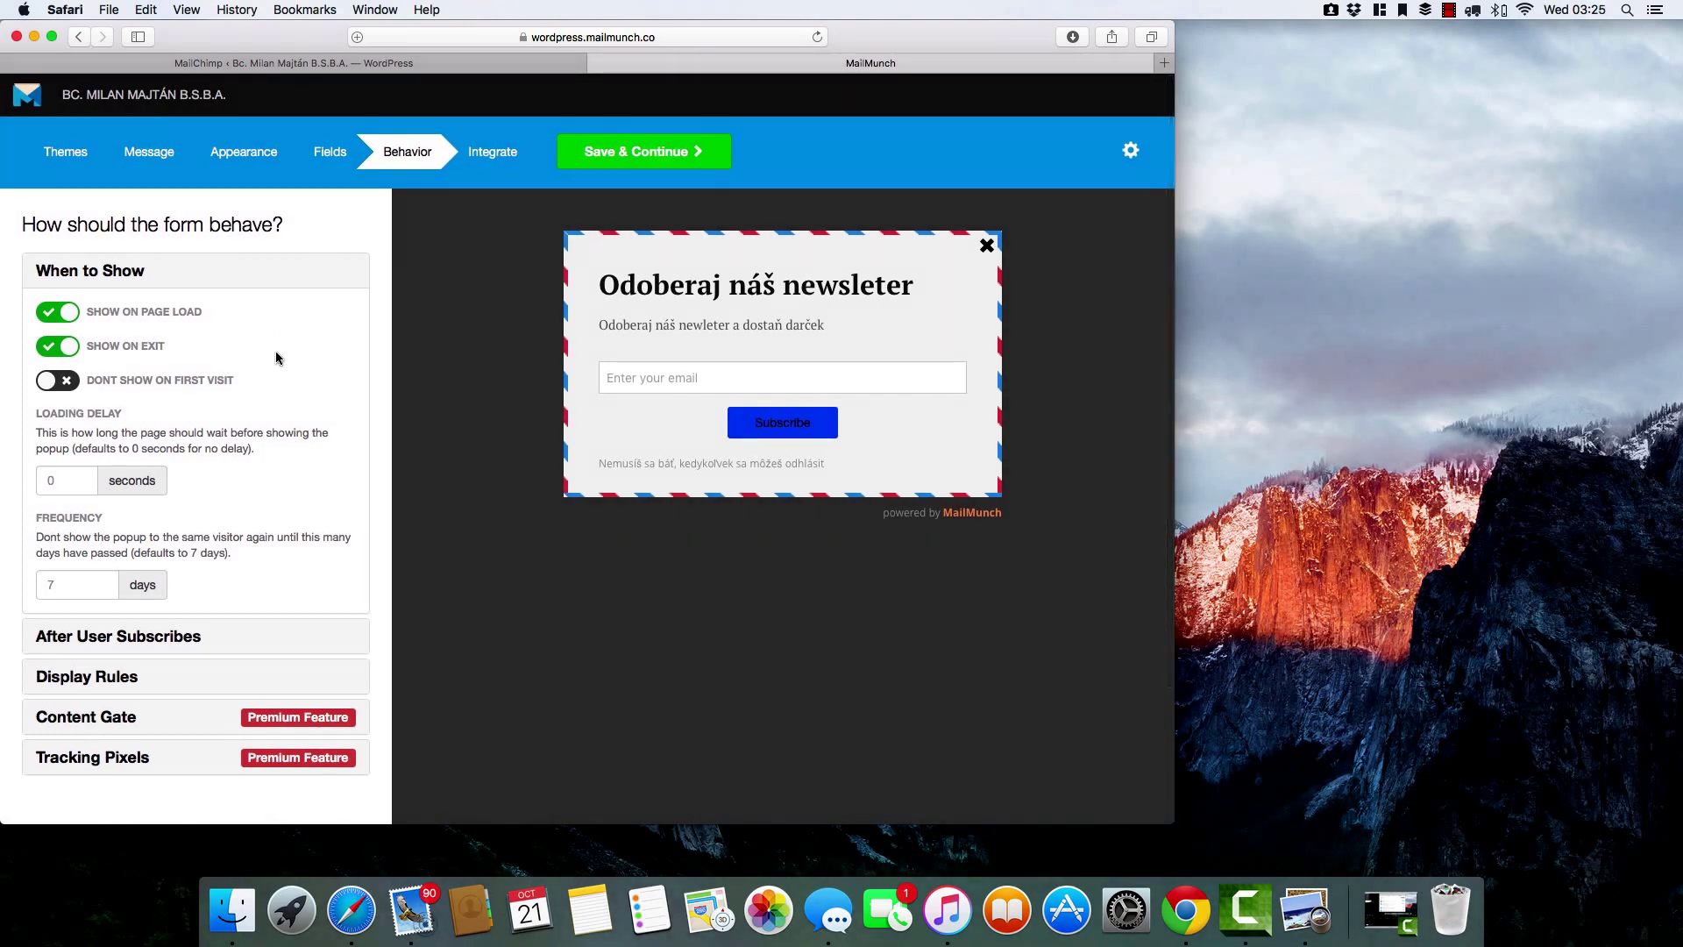
{"action": "scroll", "coordinate": [275, 351], "scroll_direction": "down", "scroll_amount": 3}
{"action": "left_click", "coordinate": [87, 325]}
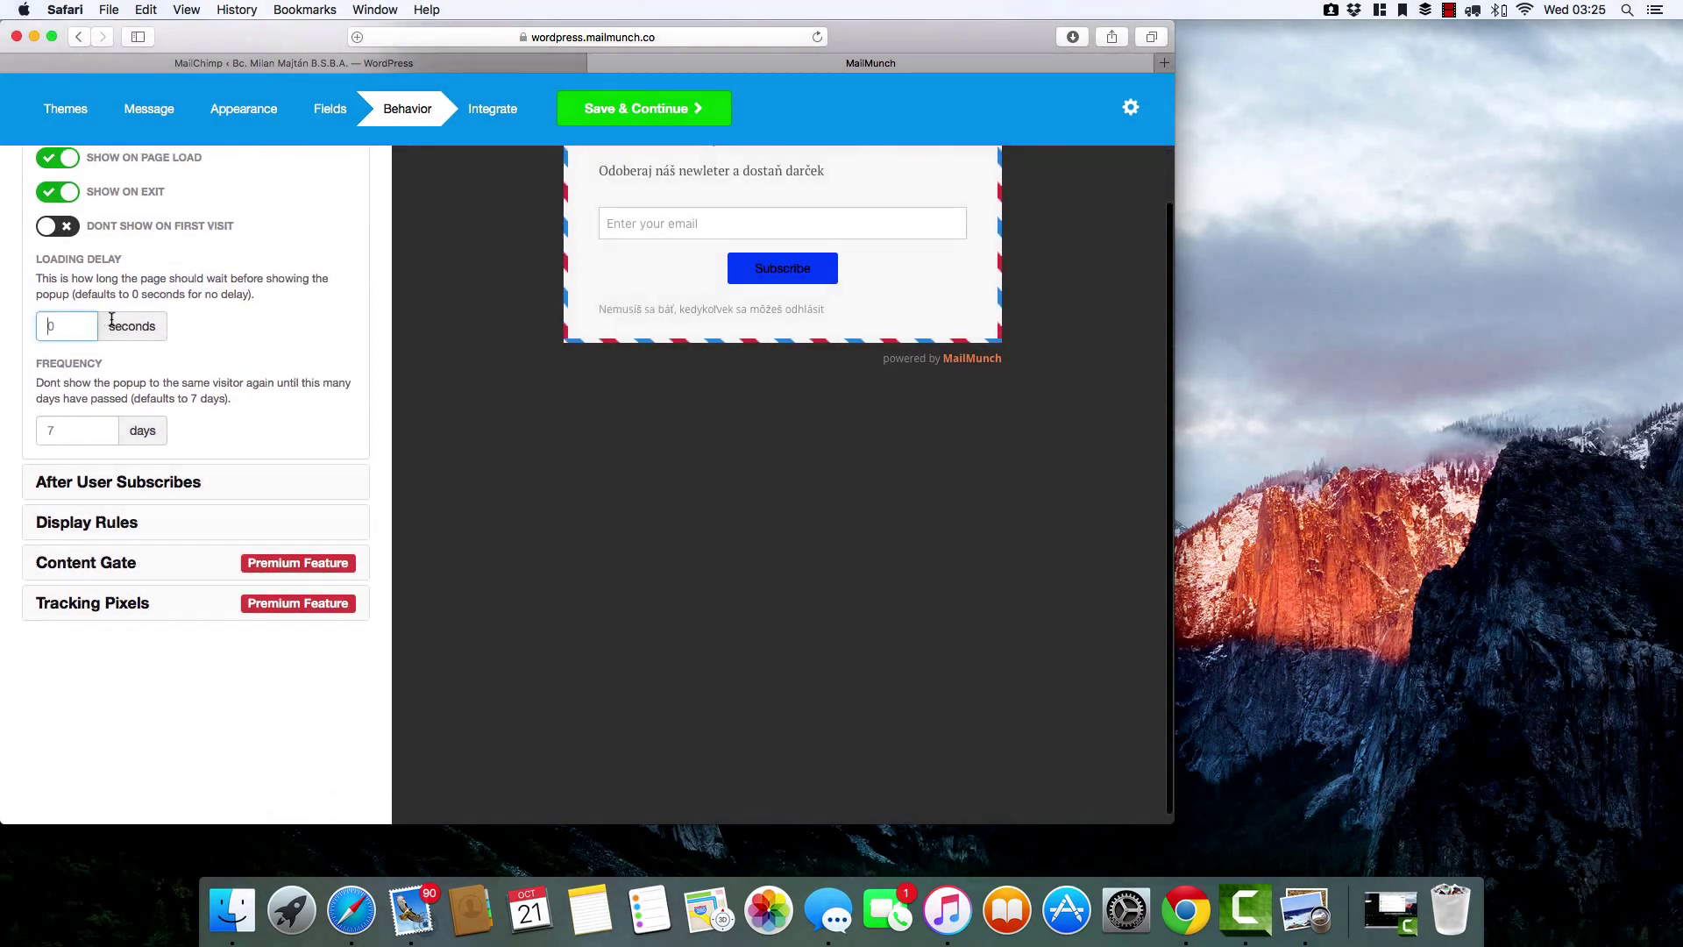
{"action": "type", "text": "30"}
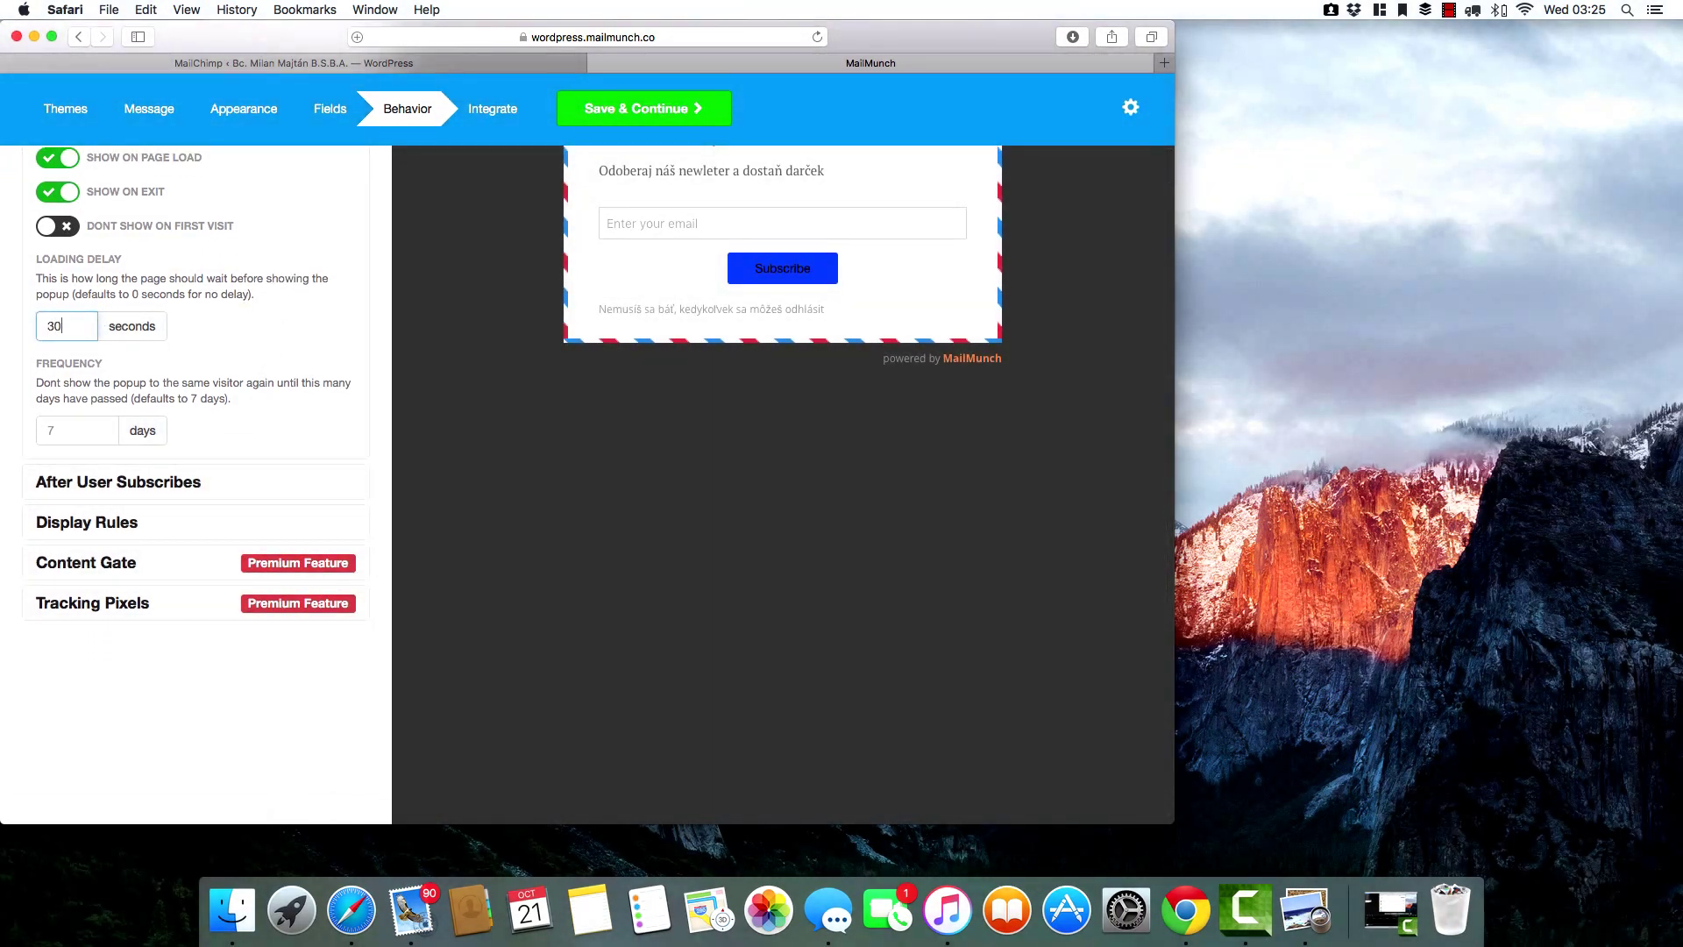
{"action": "left_click", "coordinate": [96, 431]}
{"action": "type", "text": "1"}
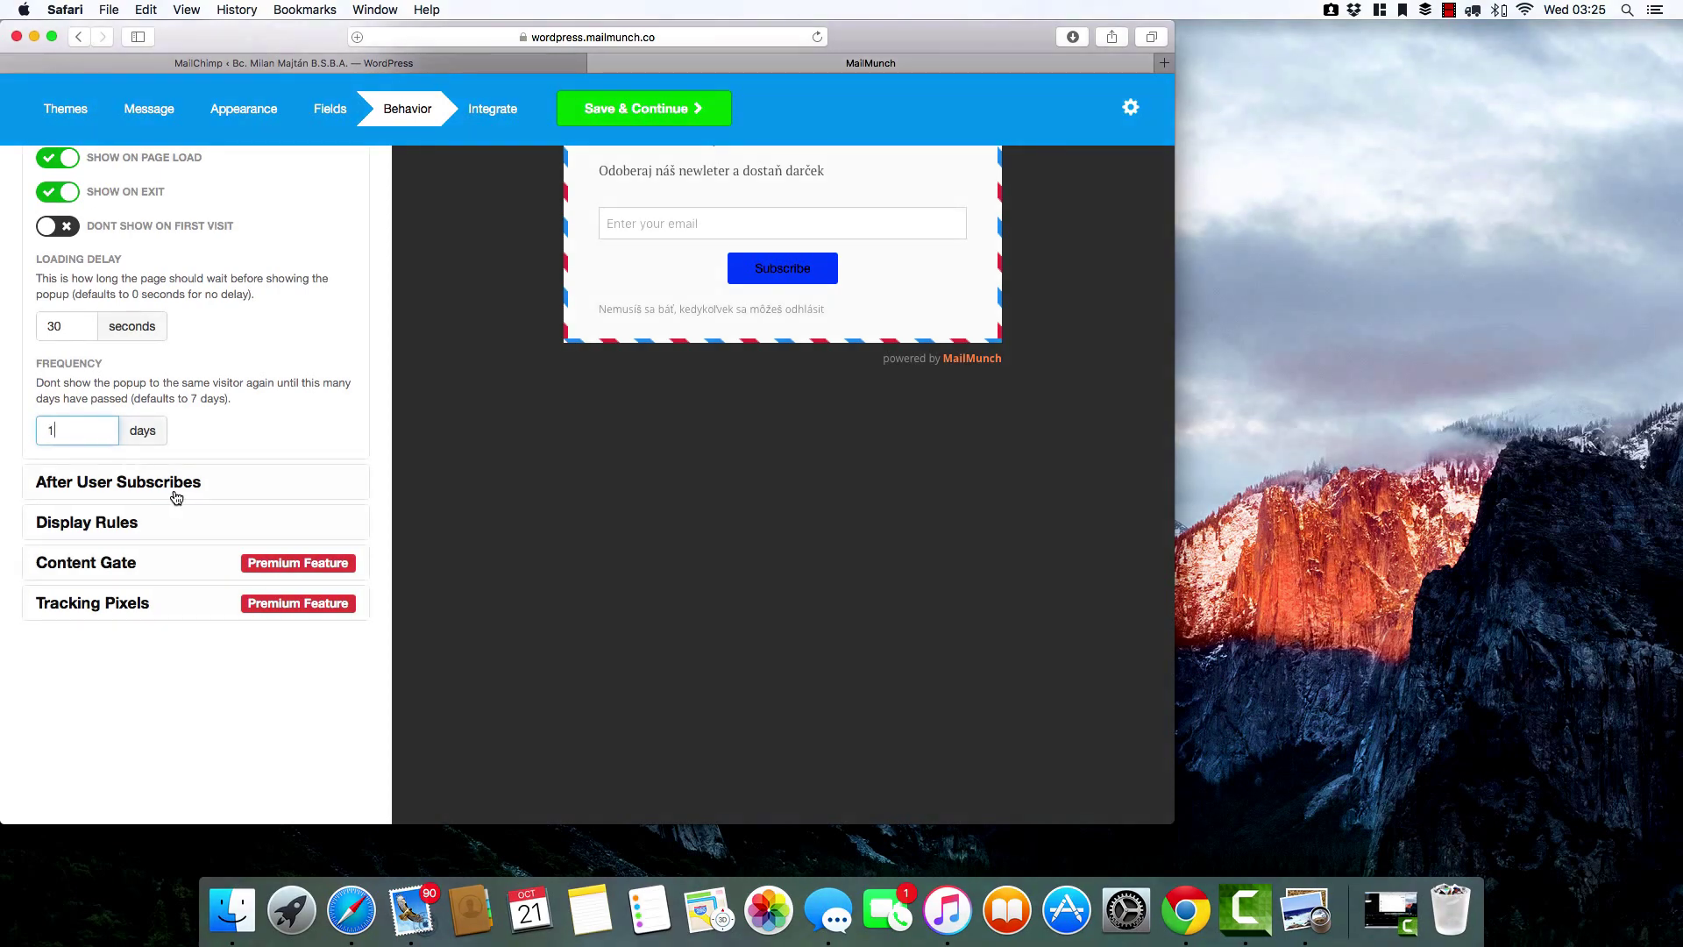
Review the After User Subscribes and Display Rules options, then go to Integrate.
{"action": "left_click", "coordinate": [178, 491]}
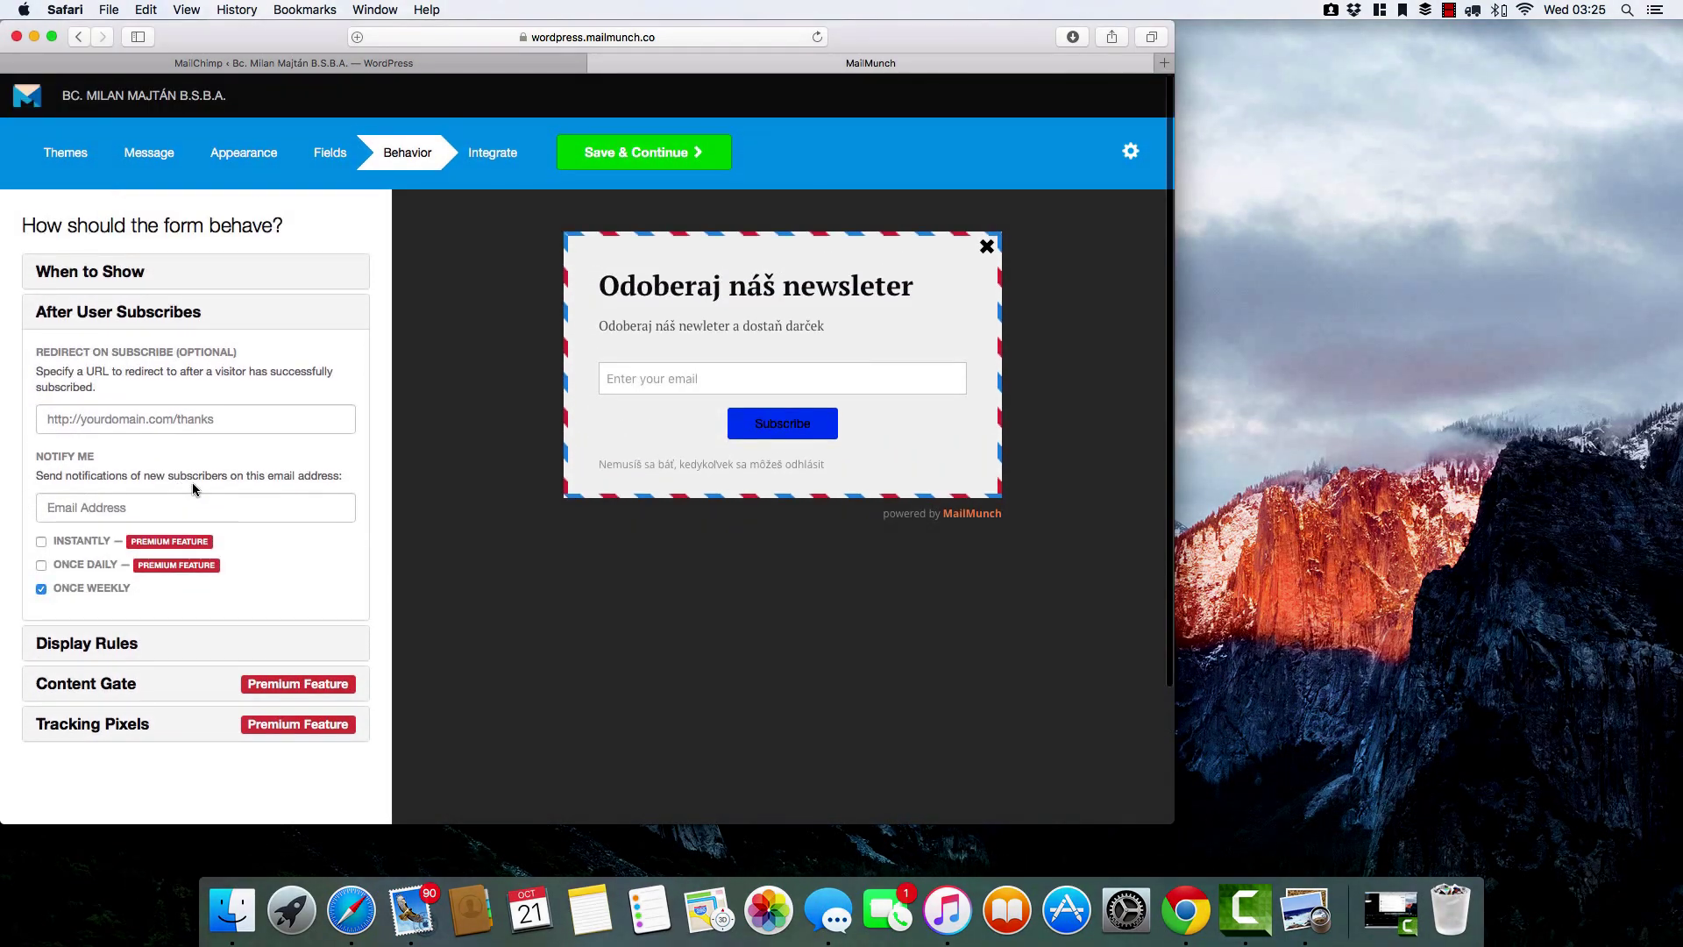
{"action": "scroll", "coordinate": [208, 481], "scroll_direction": "down", "scroll_amount": 3}
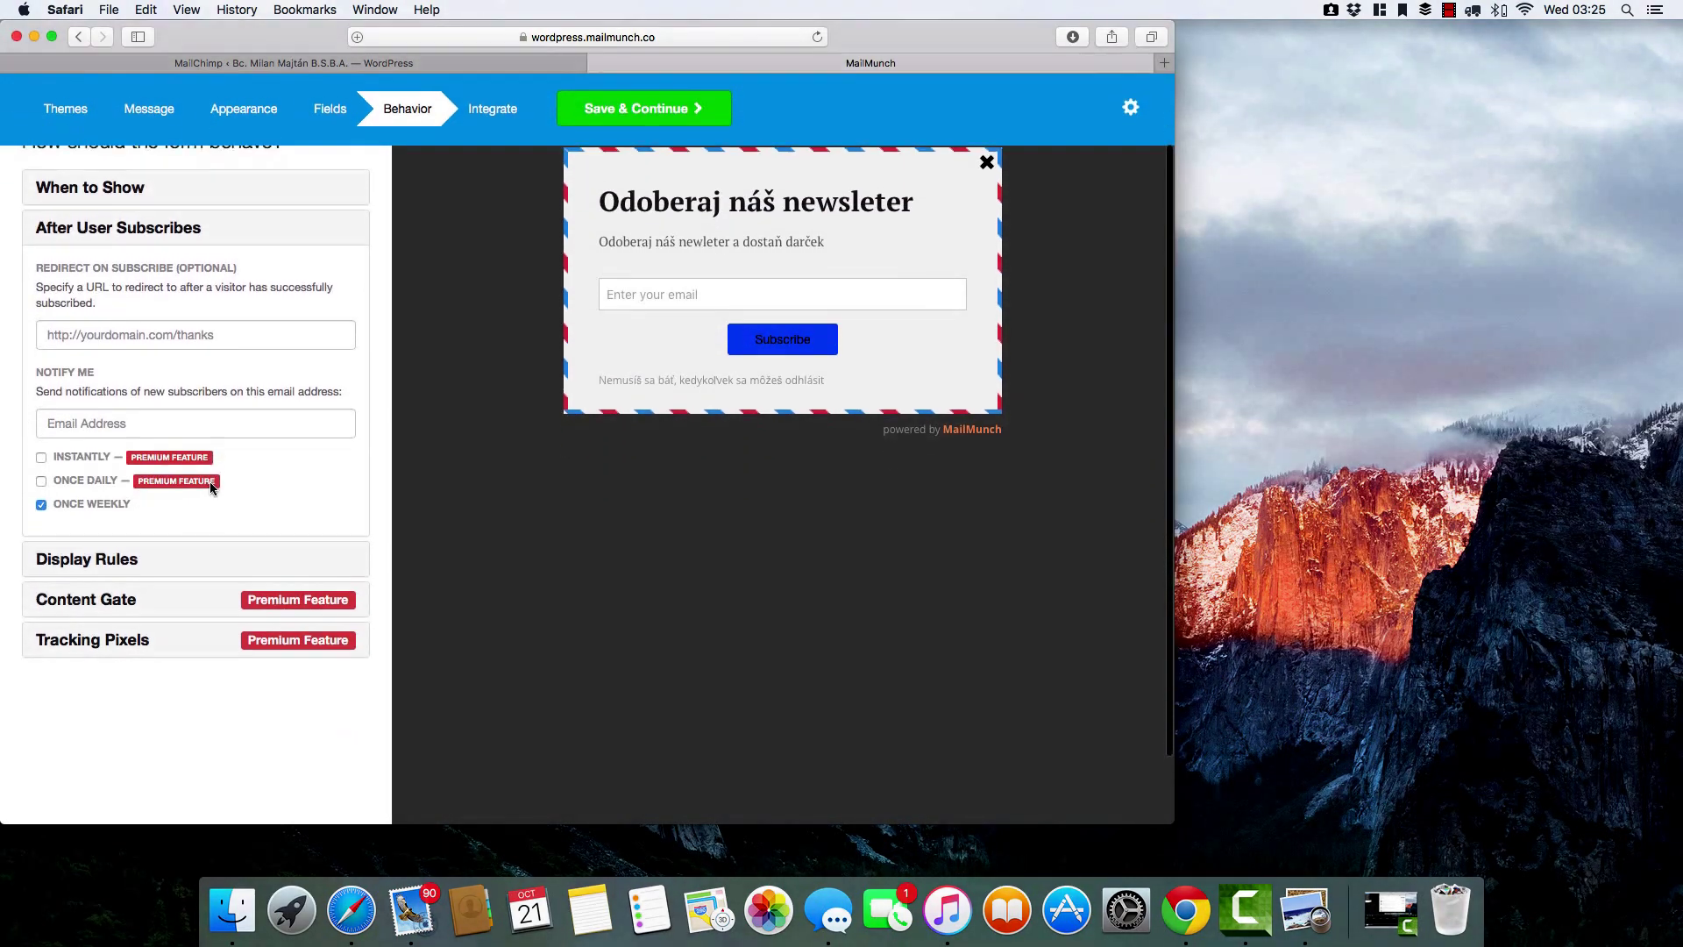
{"action": "left_click", "coordinate": [165, 507]}
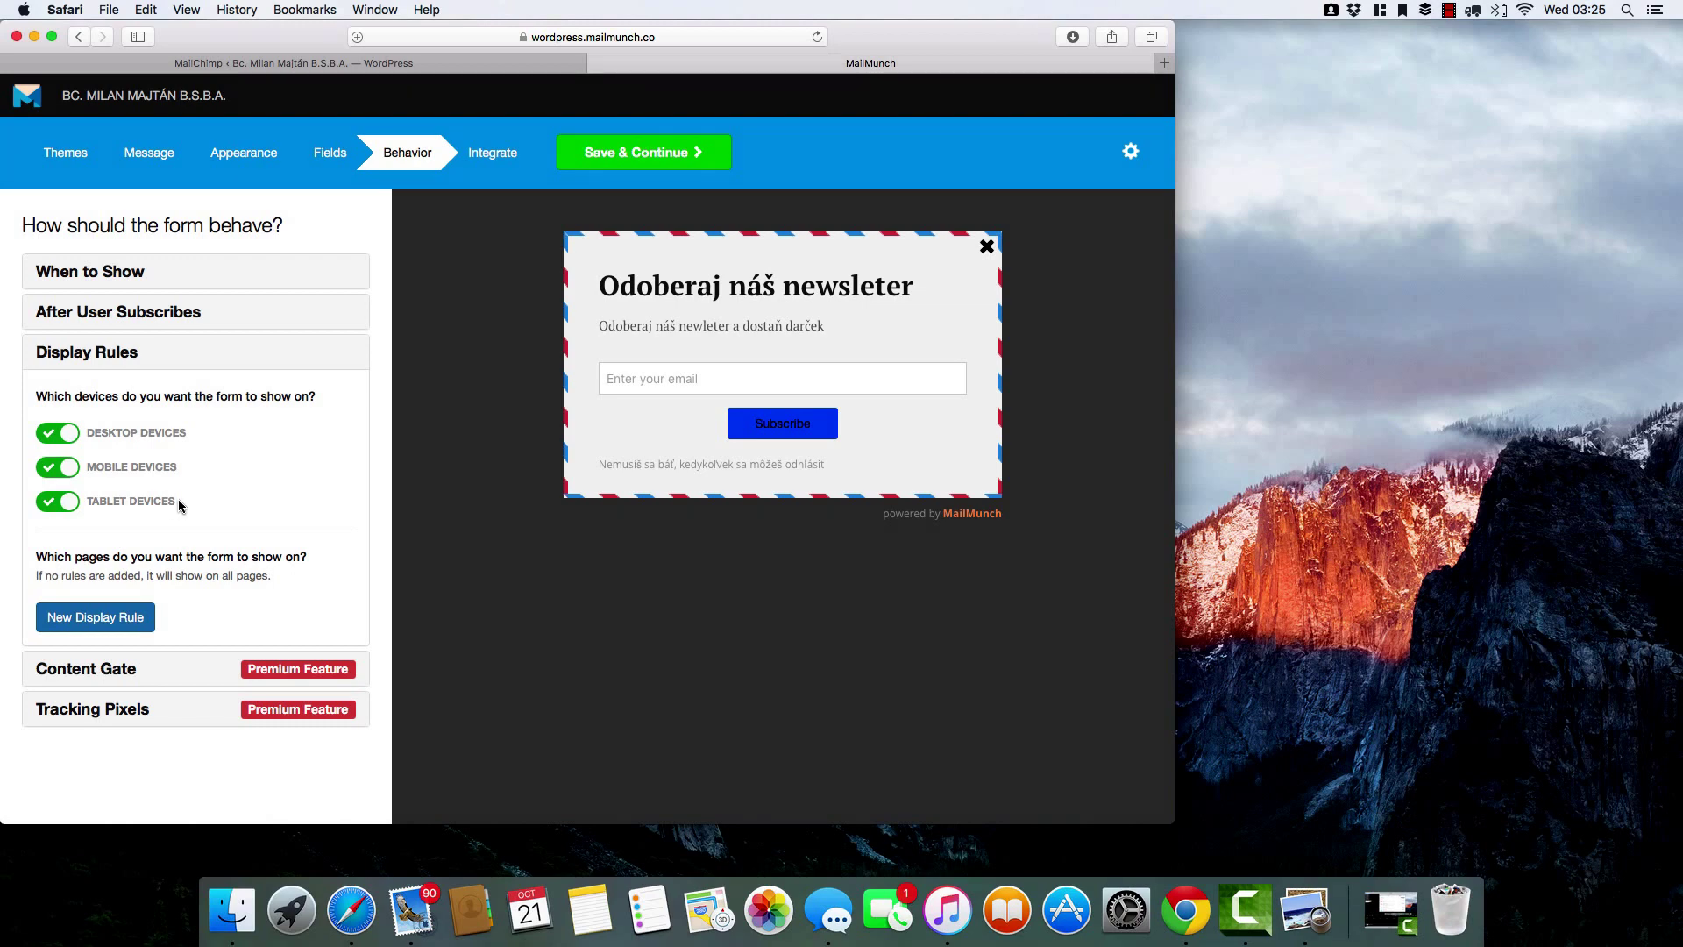
{"action": "scroll", "coordinate": [177, 498], "scroll_direction": "down", "scroll_amount": 4}
{"action": "scroll", "coordinate": [181, 507], "scroll_direction": "up", "scroll_amount": 4}
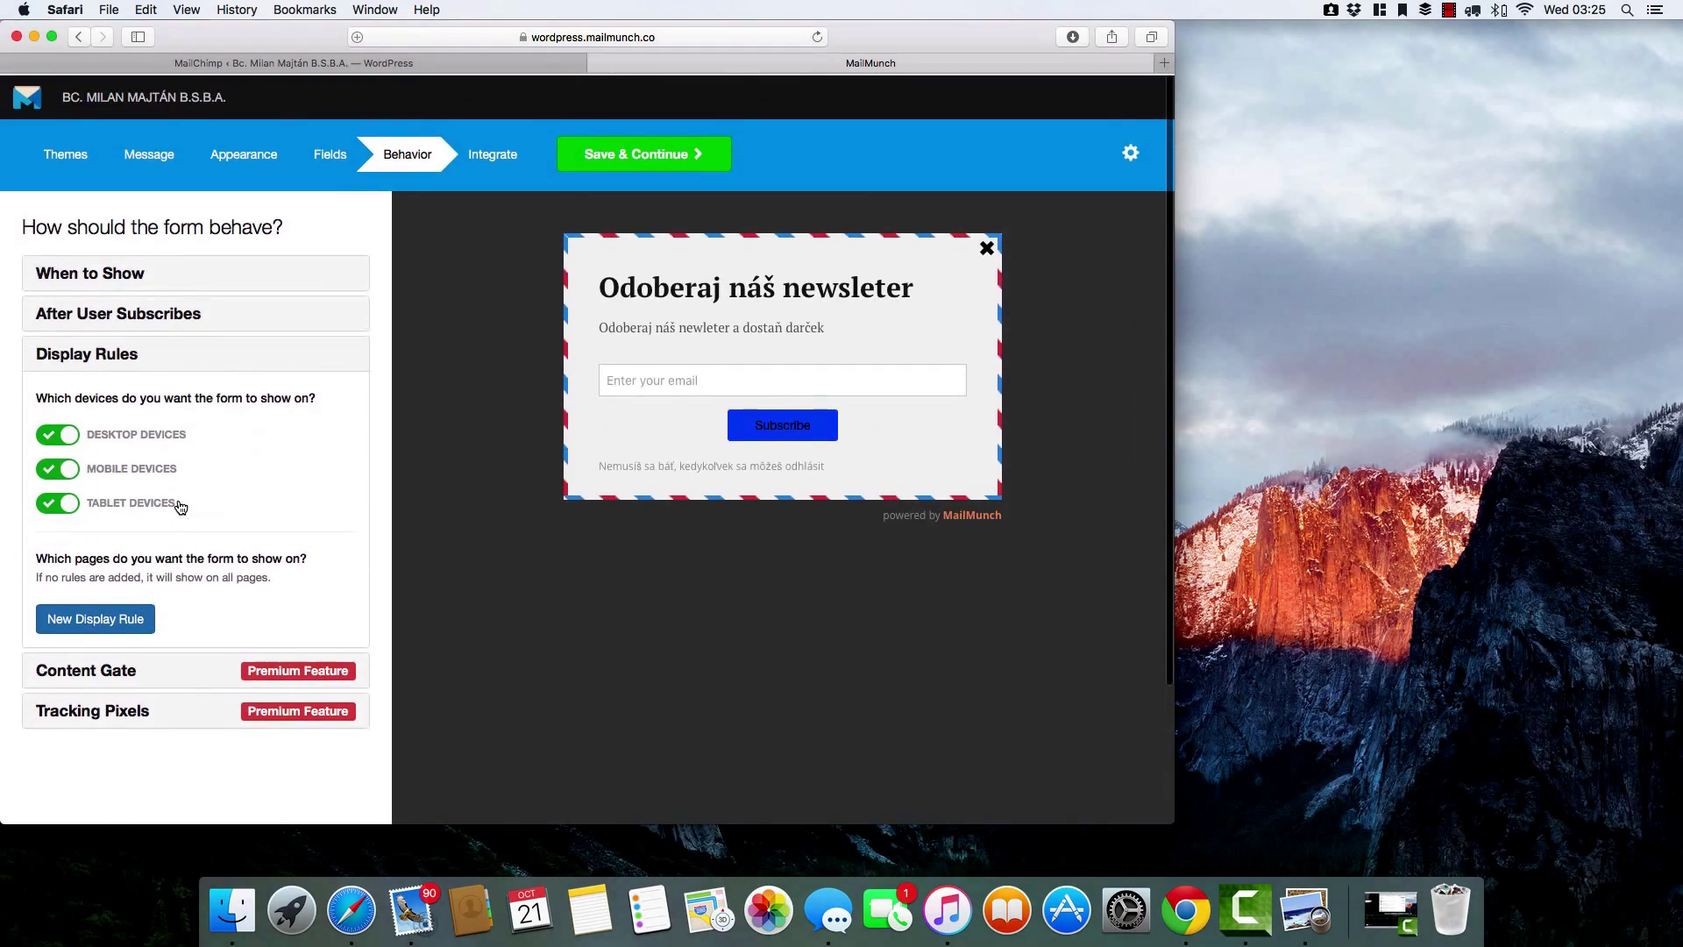
{"action": "left_click", "coordinate": [487, 155]}
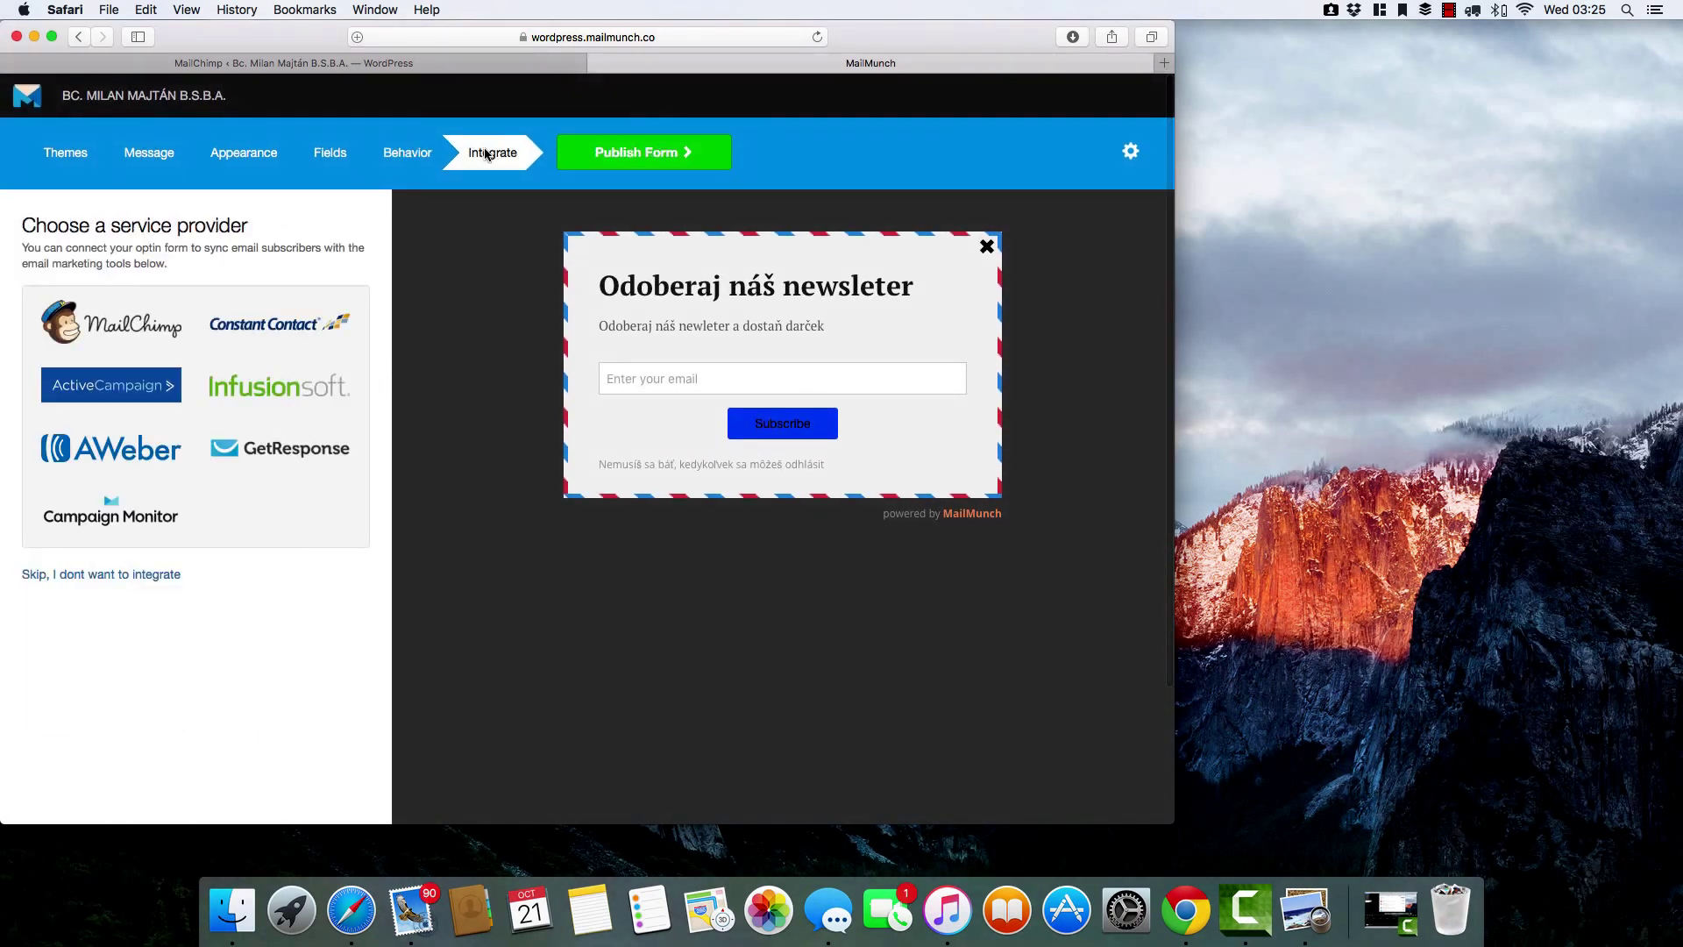
Pick MailChimp as the provider, dismiss its login window, and open a new browser tab.
{"action": "left_click", "coordinate": [161, 320]}
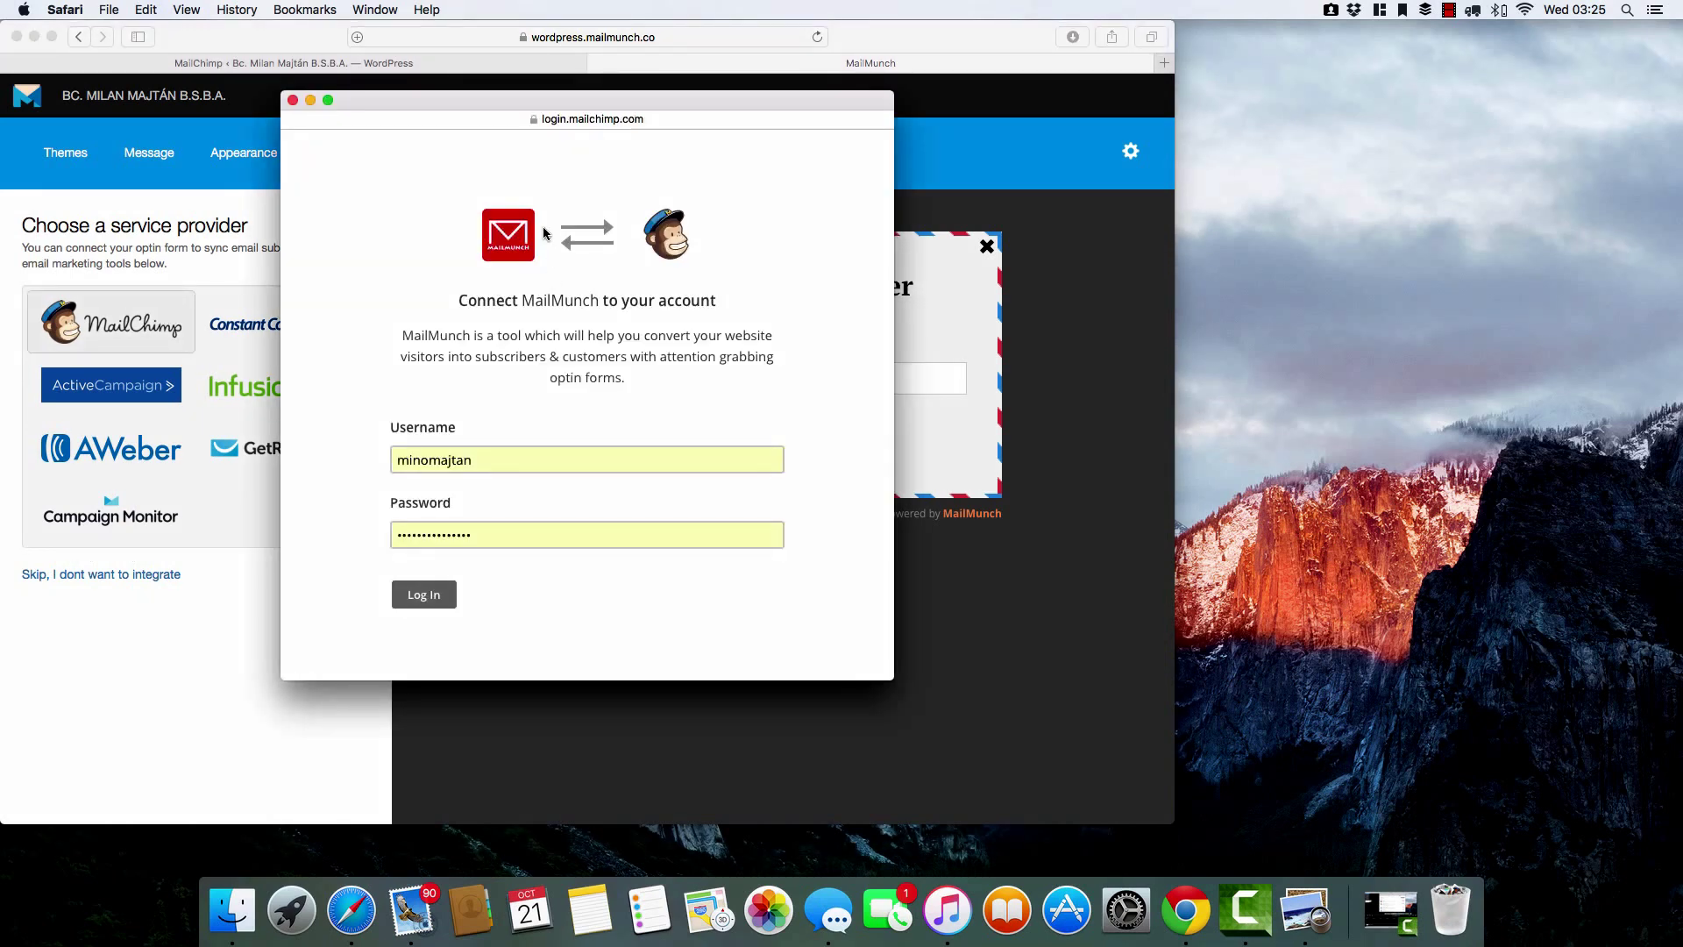
{"action": "left_click", "coordinate": [925, 67]}
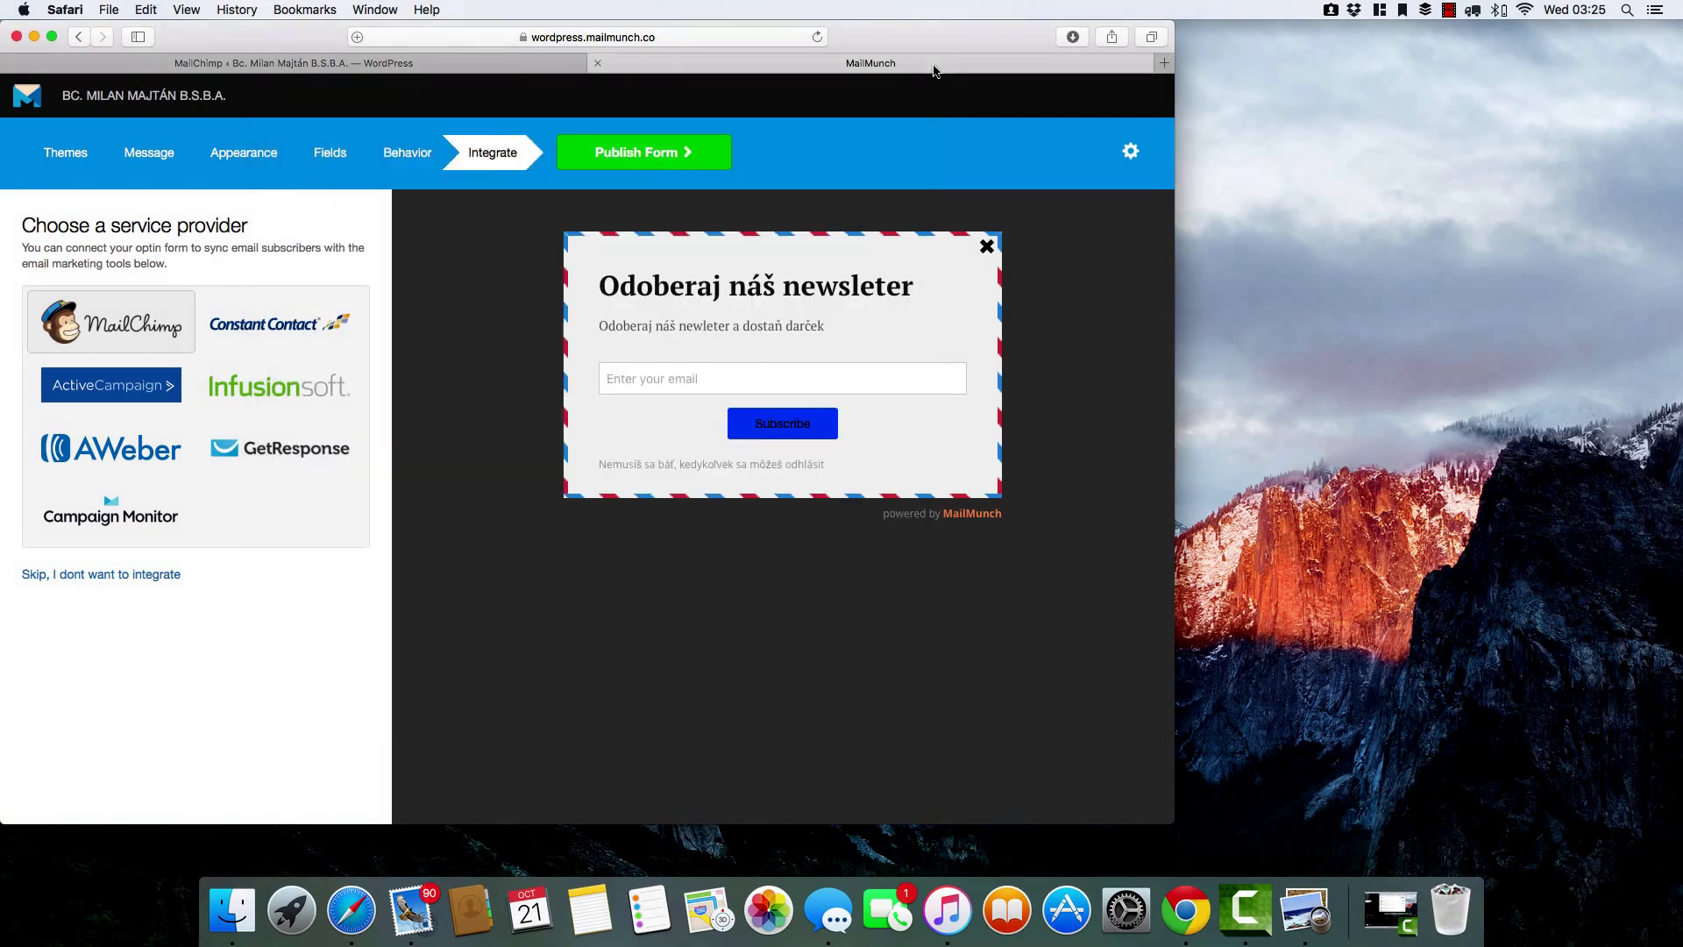
{"action": "left_click", "coordinate": [1164, 63]}
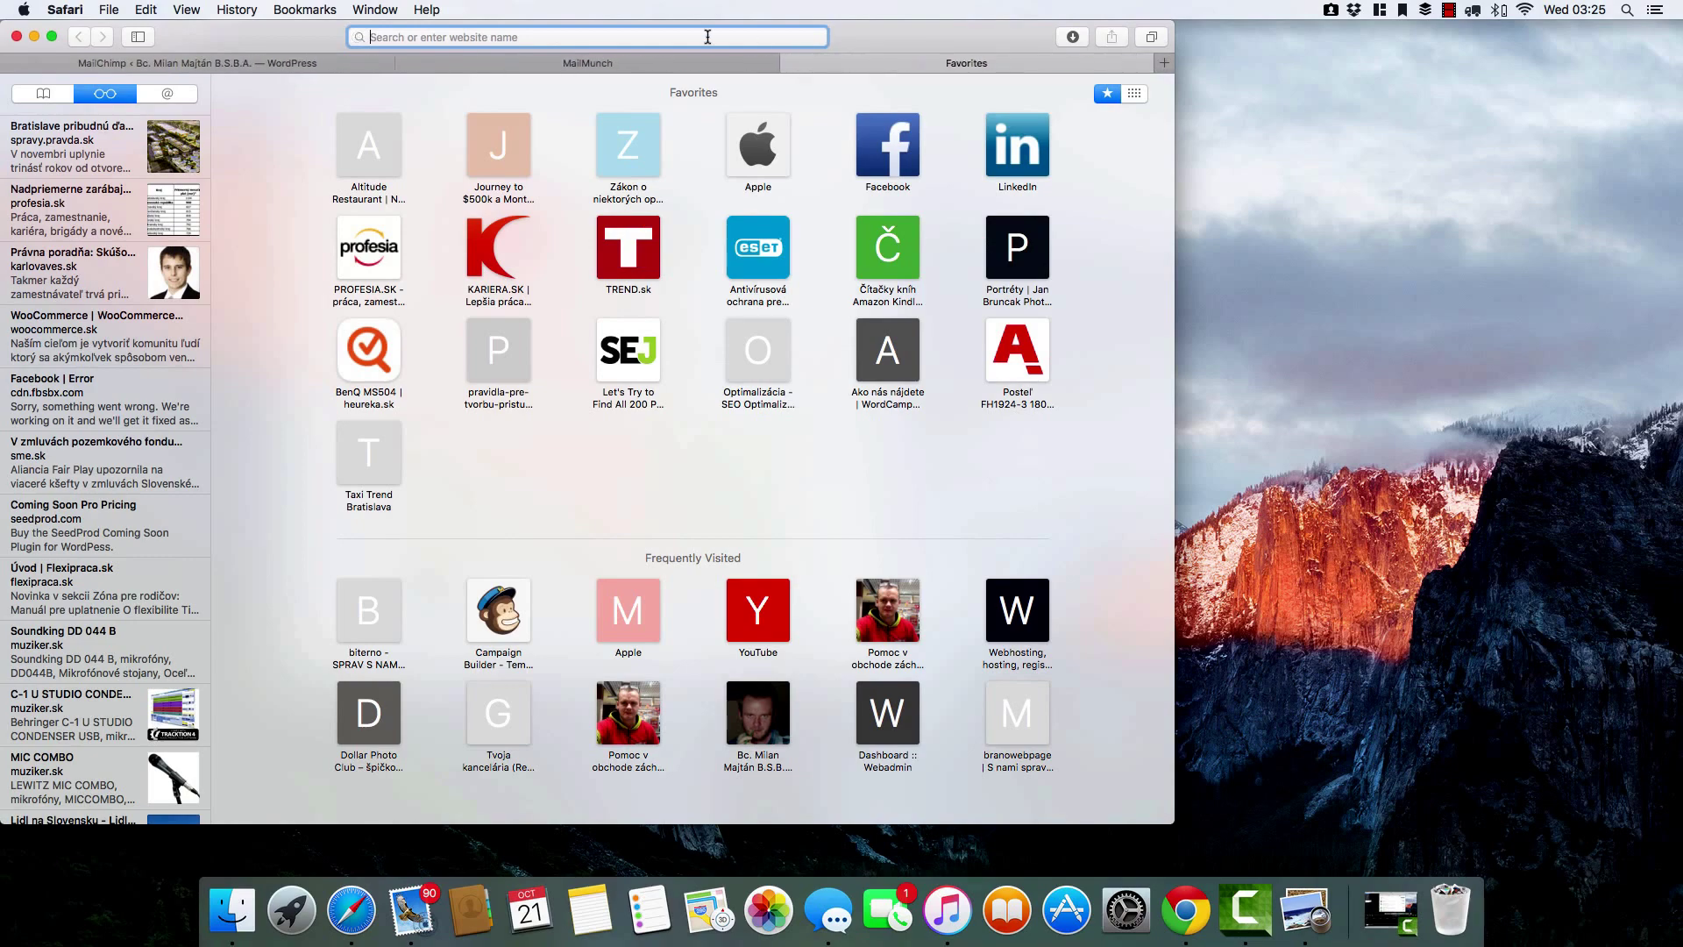
Load the MailChimp website and start the free account sign-up.
{"action": "type", "text": "www"}
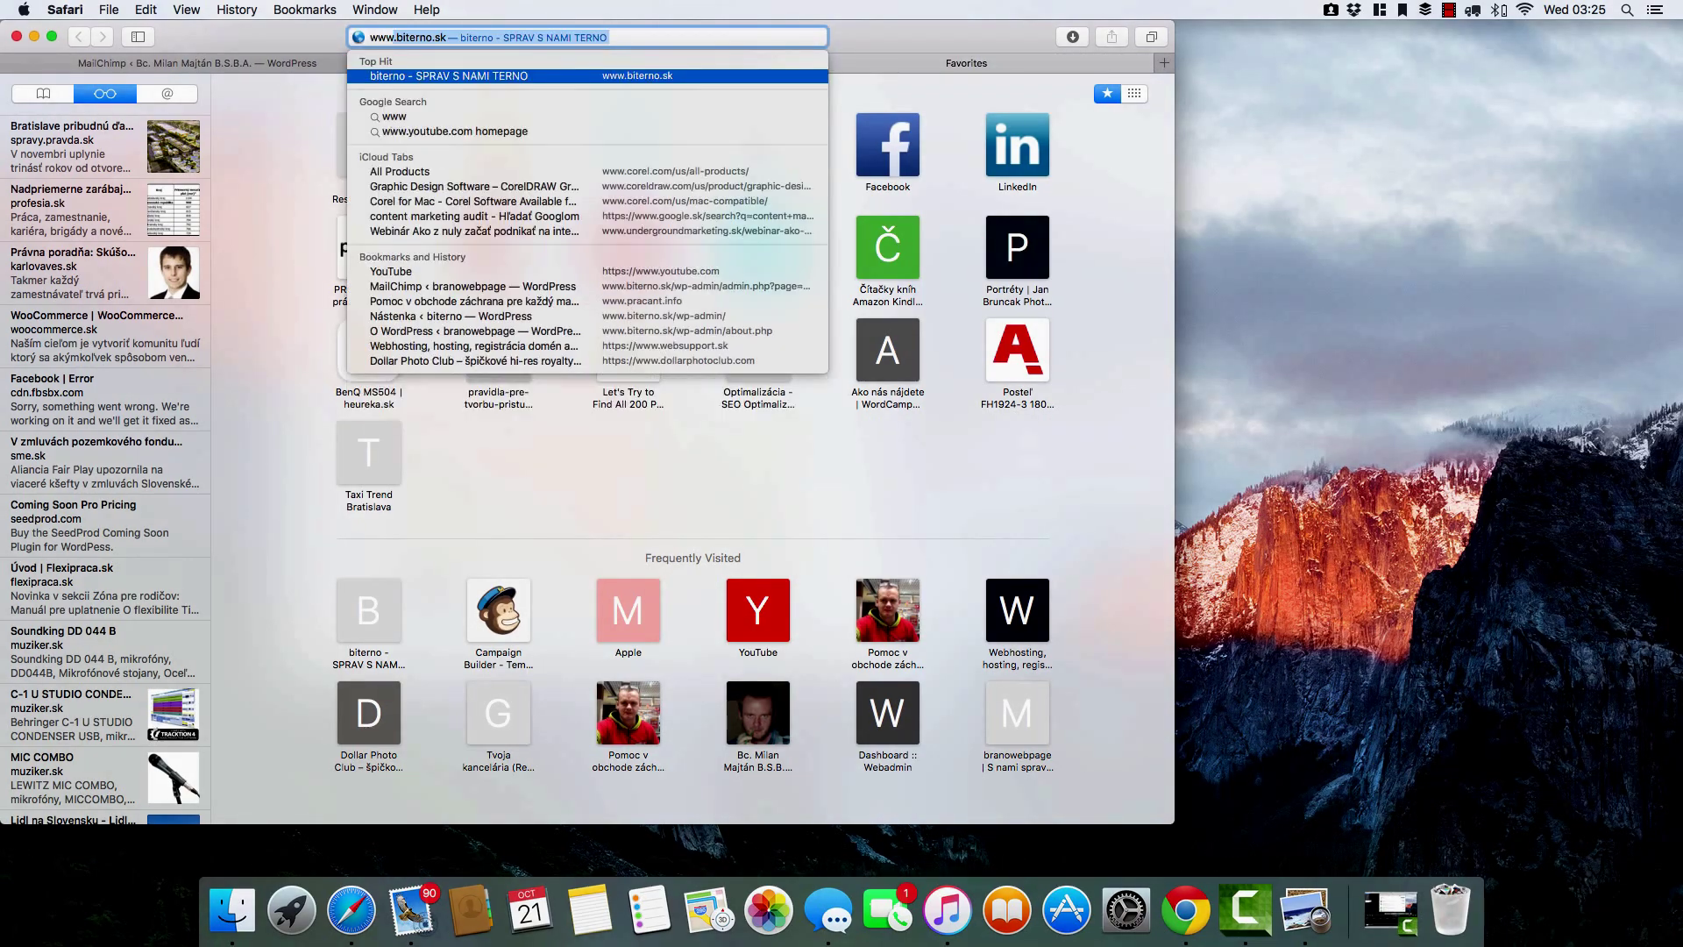
{"action": "type", "text": ".mail"}
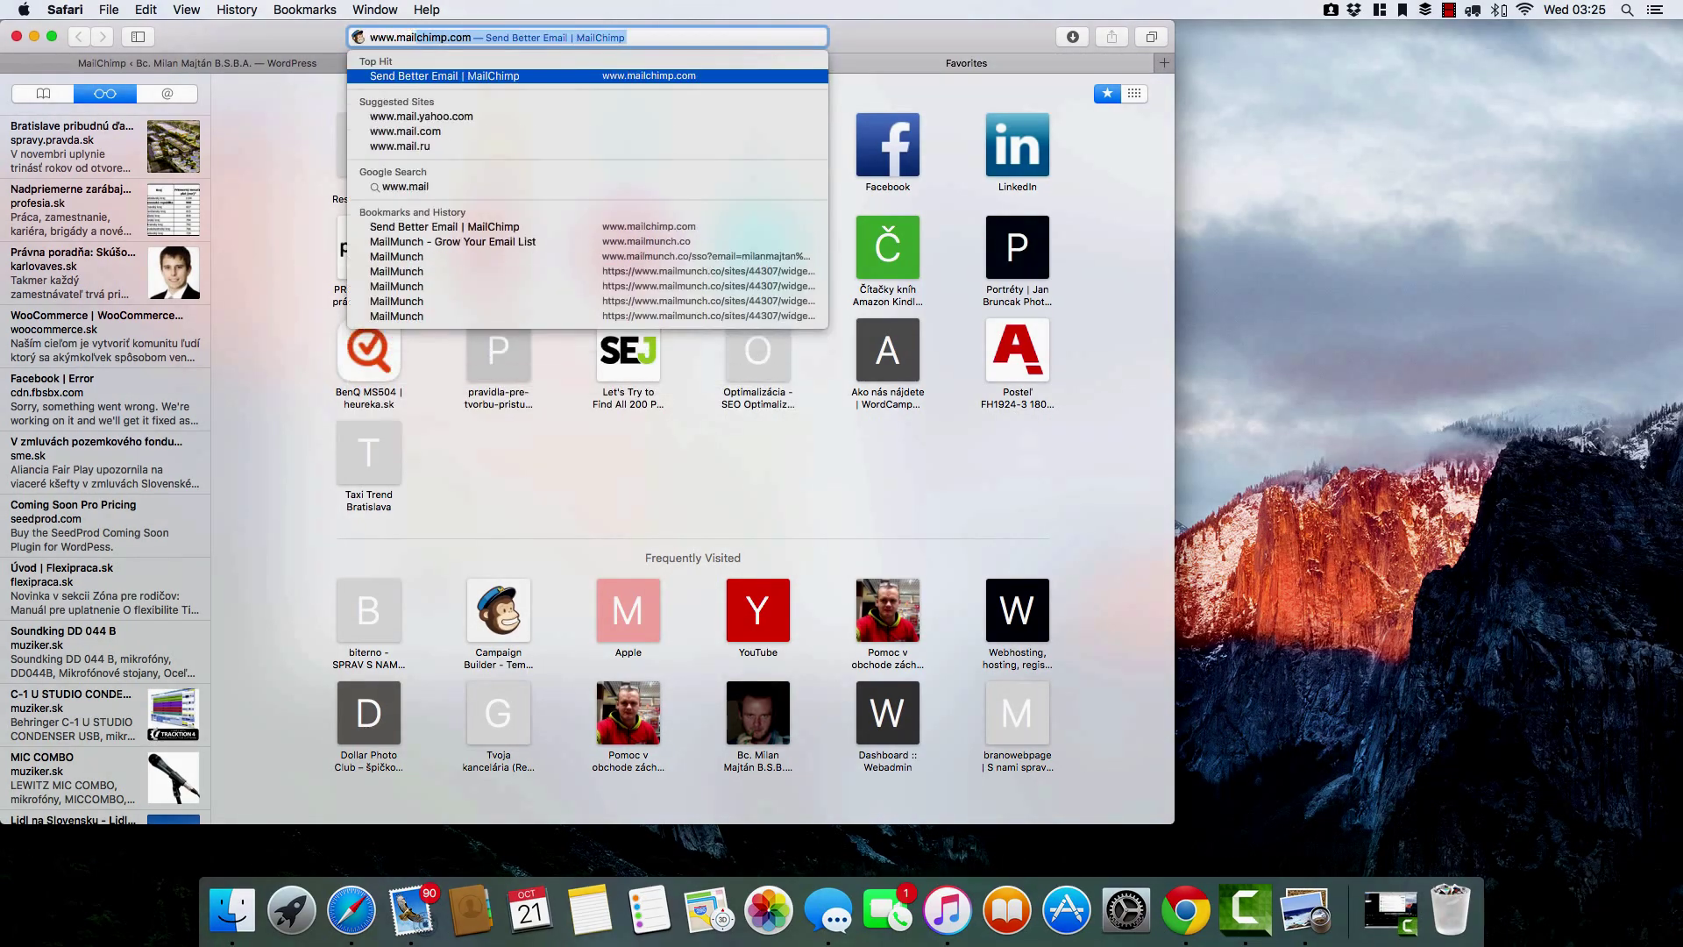
{"action": "key", "text": "Return"}
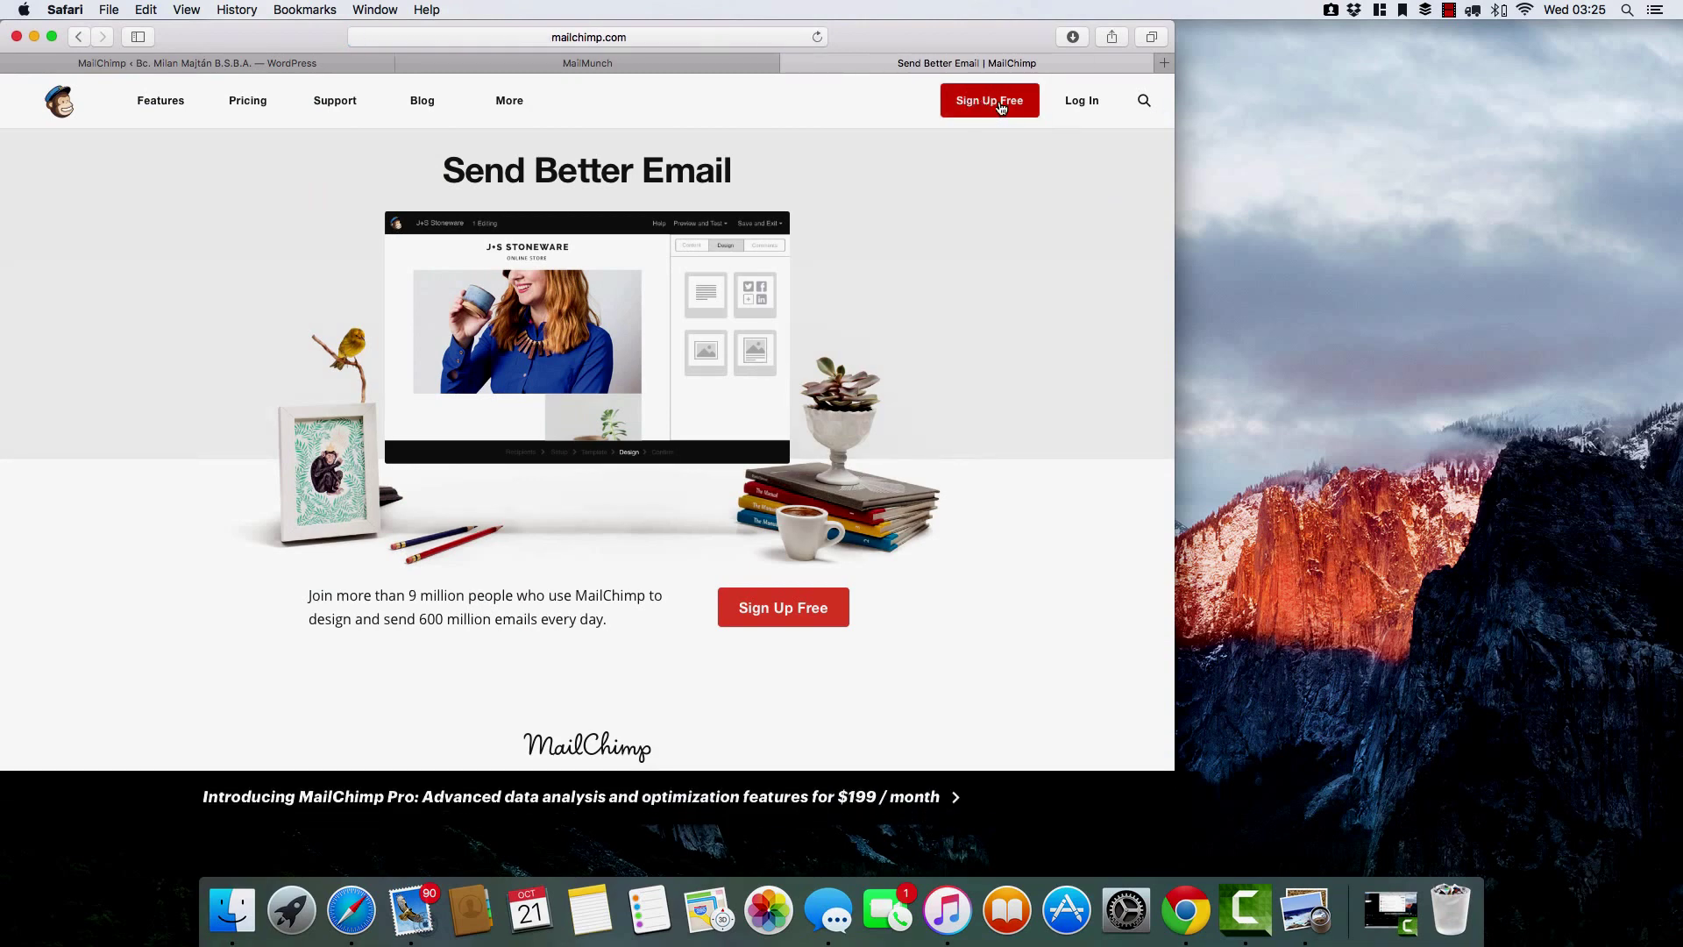
{"action": "left_click", "coordinate": [1001, 105]}
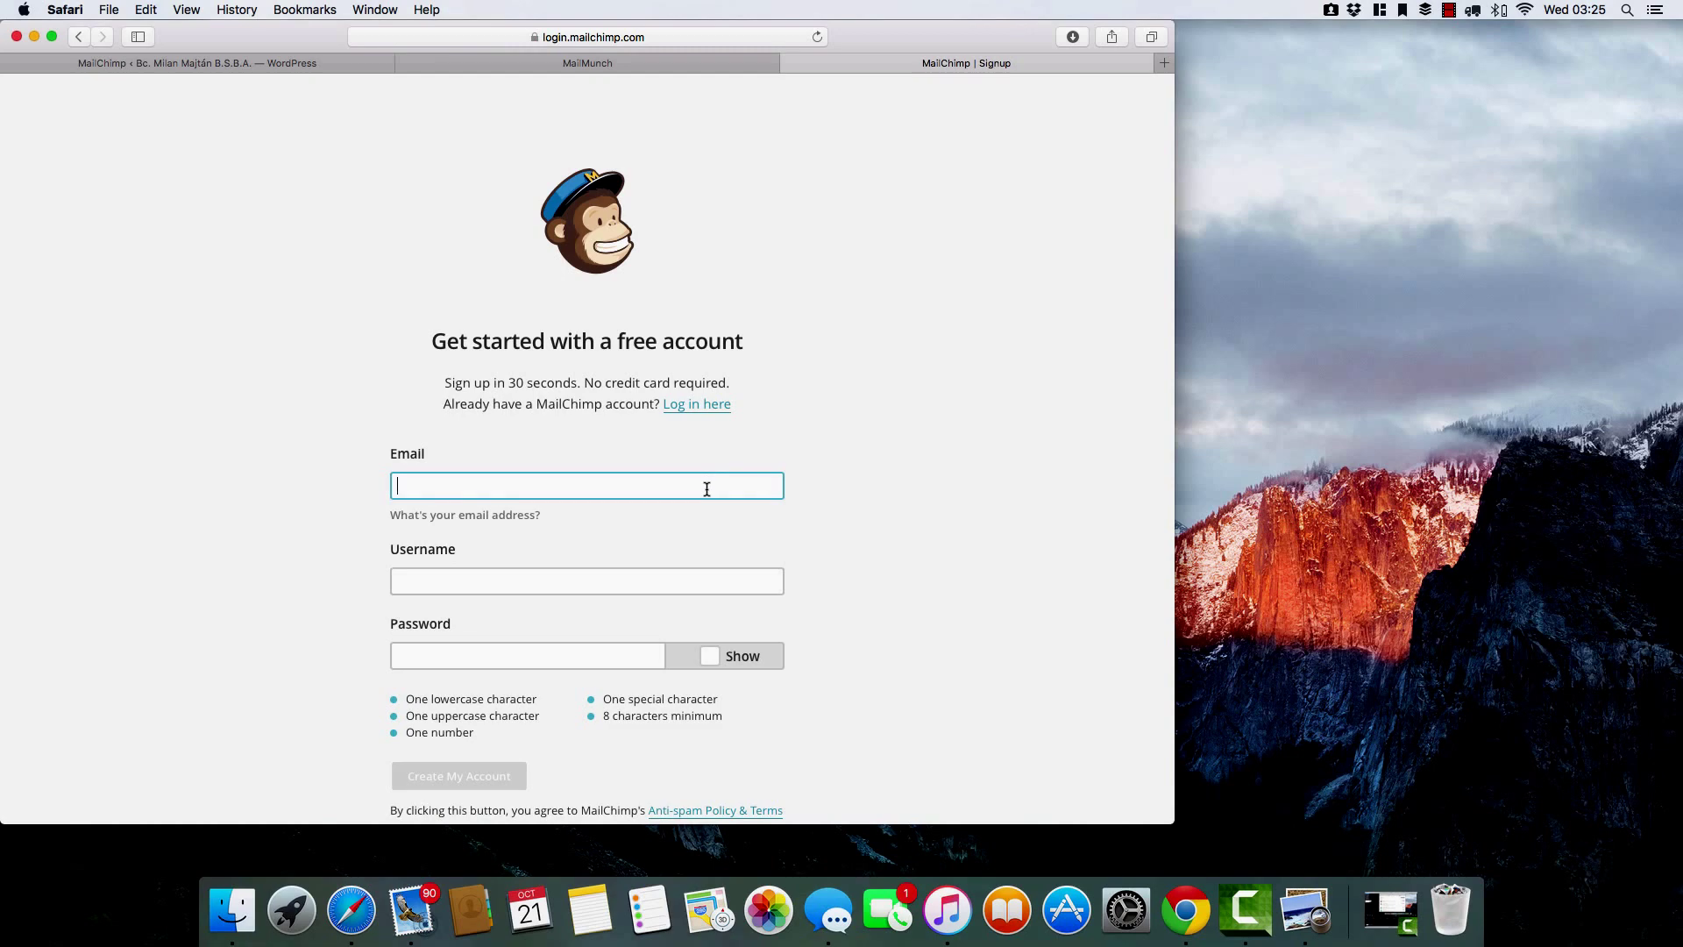
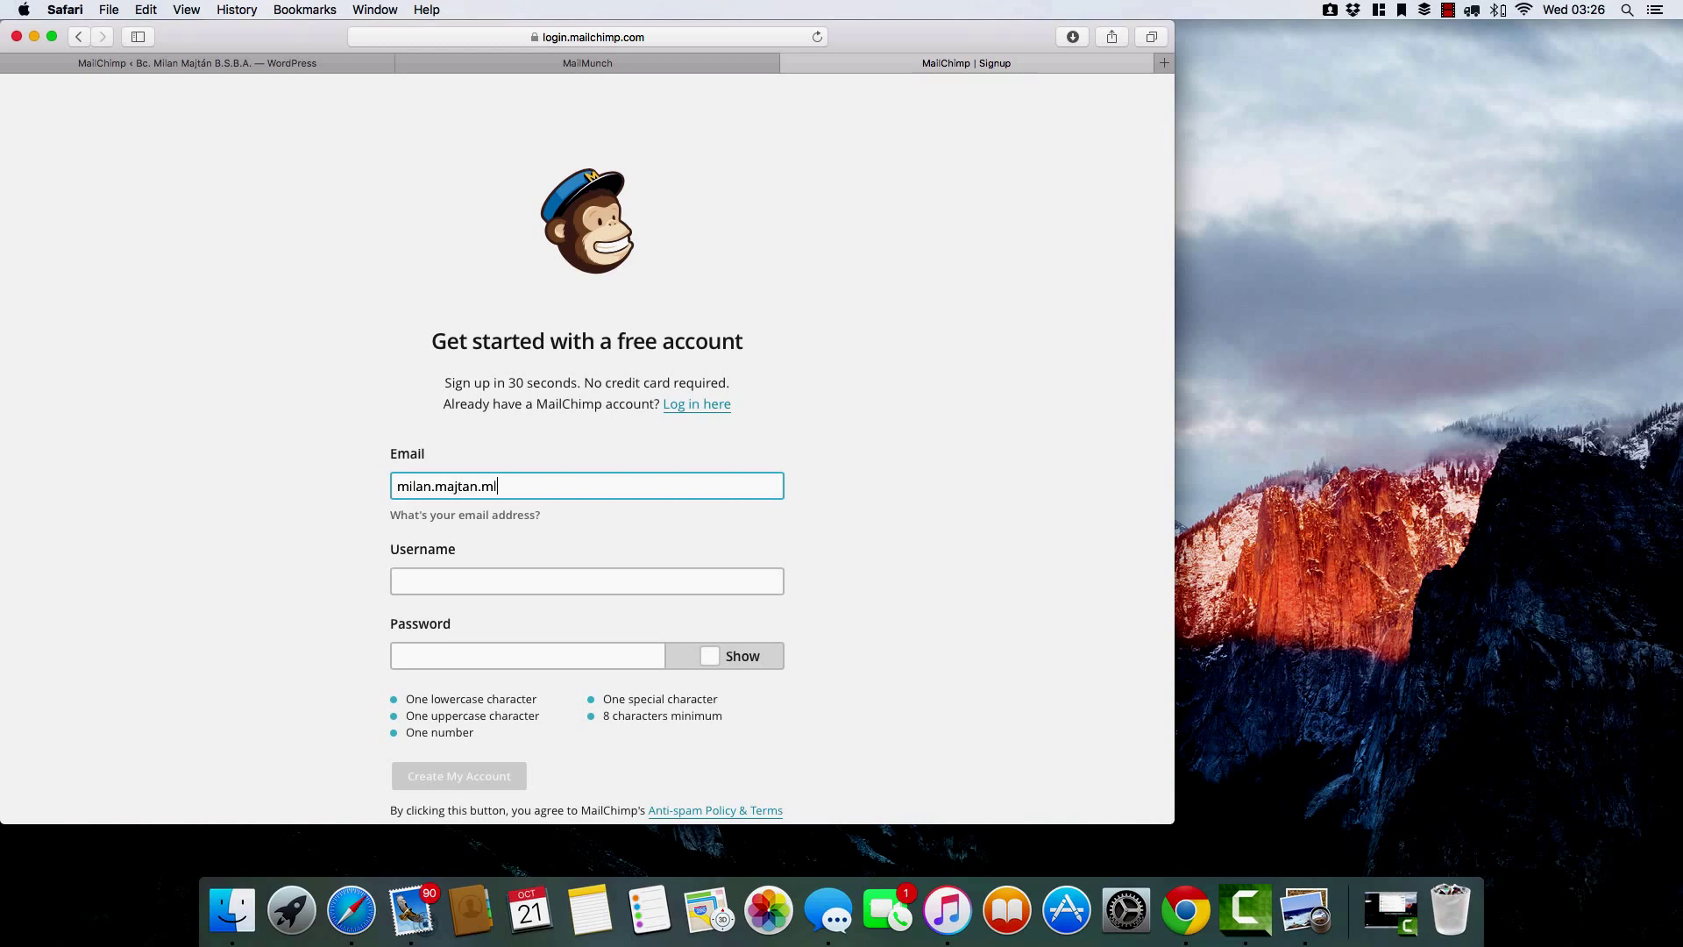
Fill the sign-up form with an email address, a username and a password.
{"action": "left_click", "coordinate": [661, 579]}
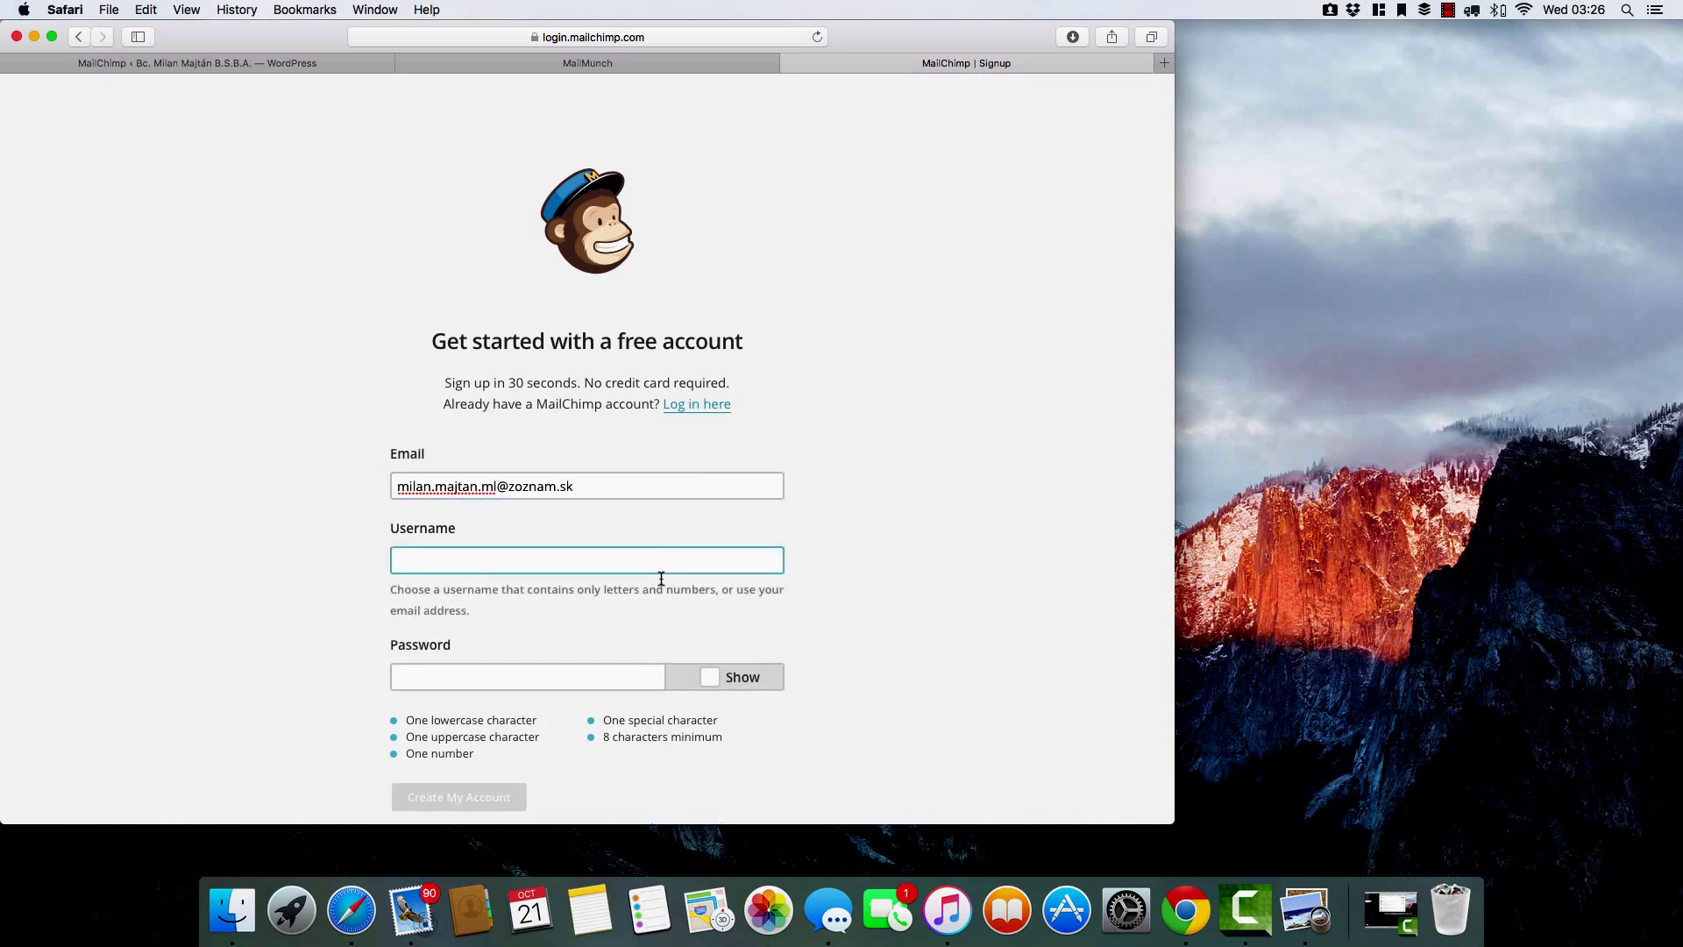
{"action": "type", "text": "Milan"}
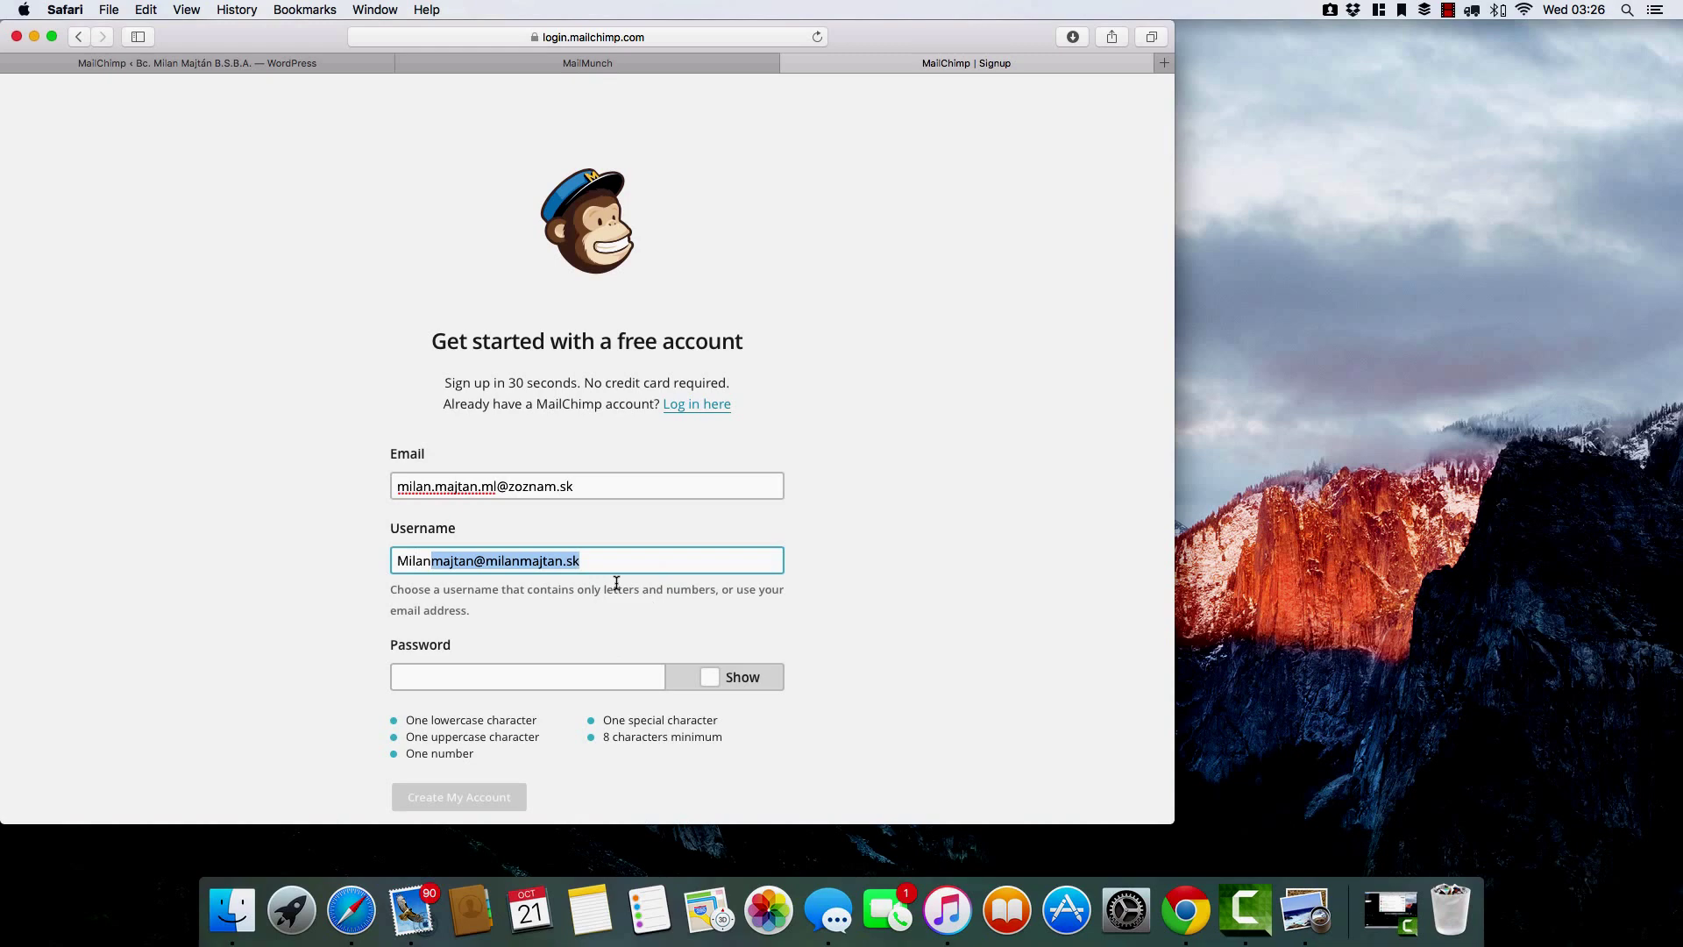
{"action": "key", "text": "BackSpace"}
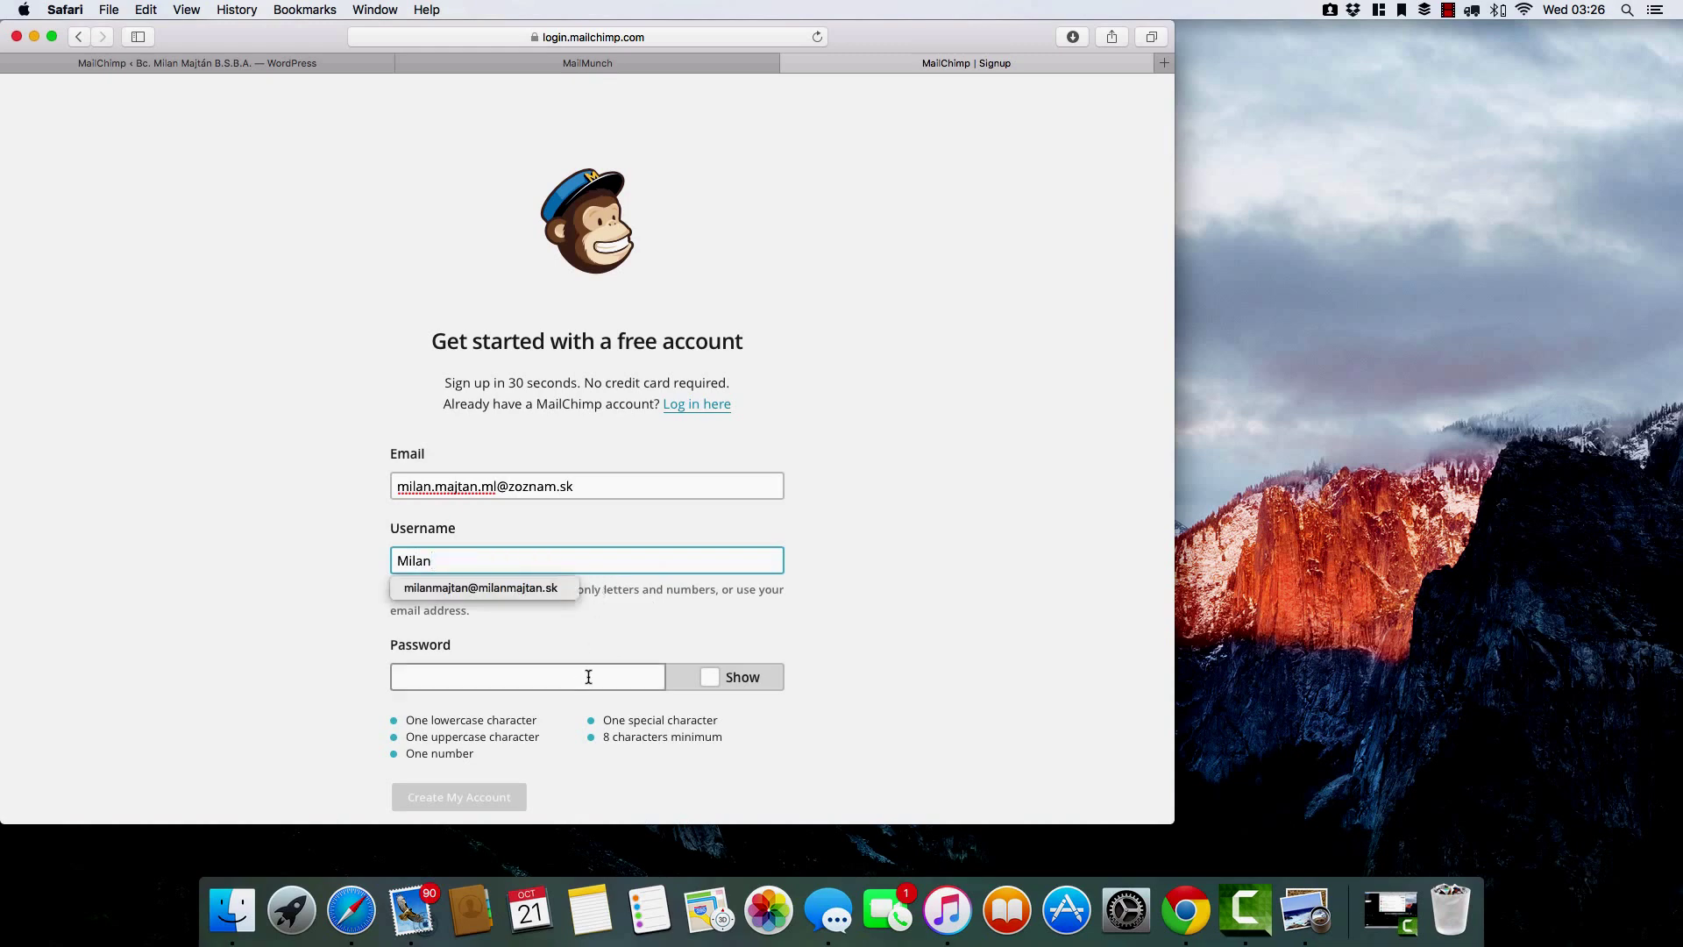
{"action": "left_click", "coordinate": [588, 677]}
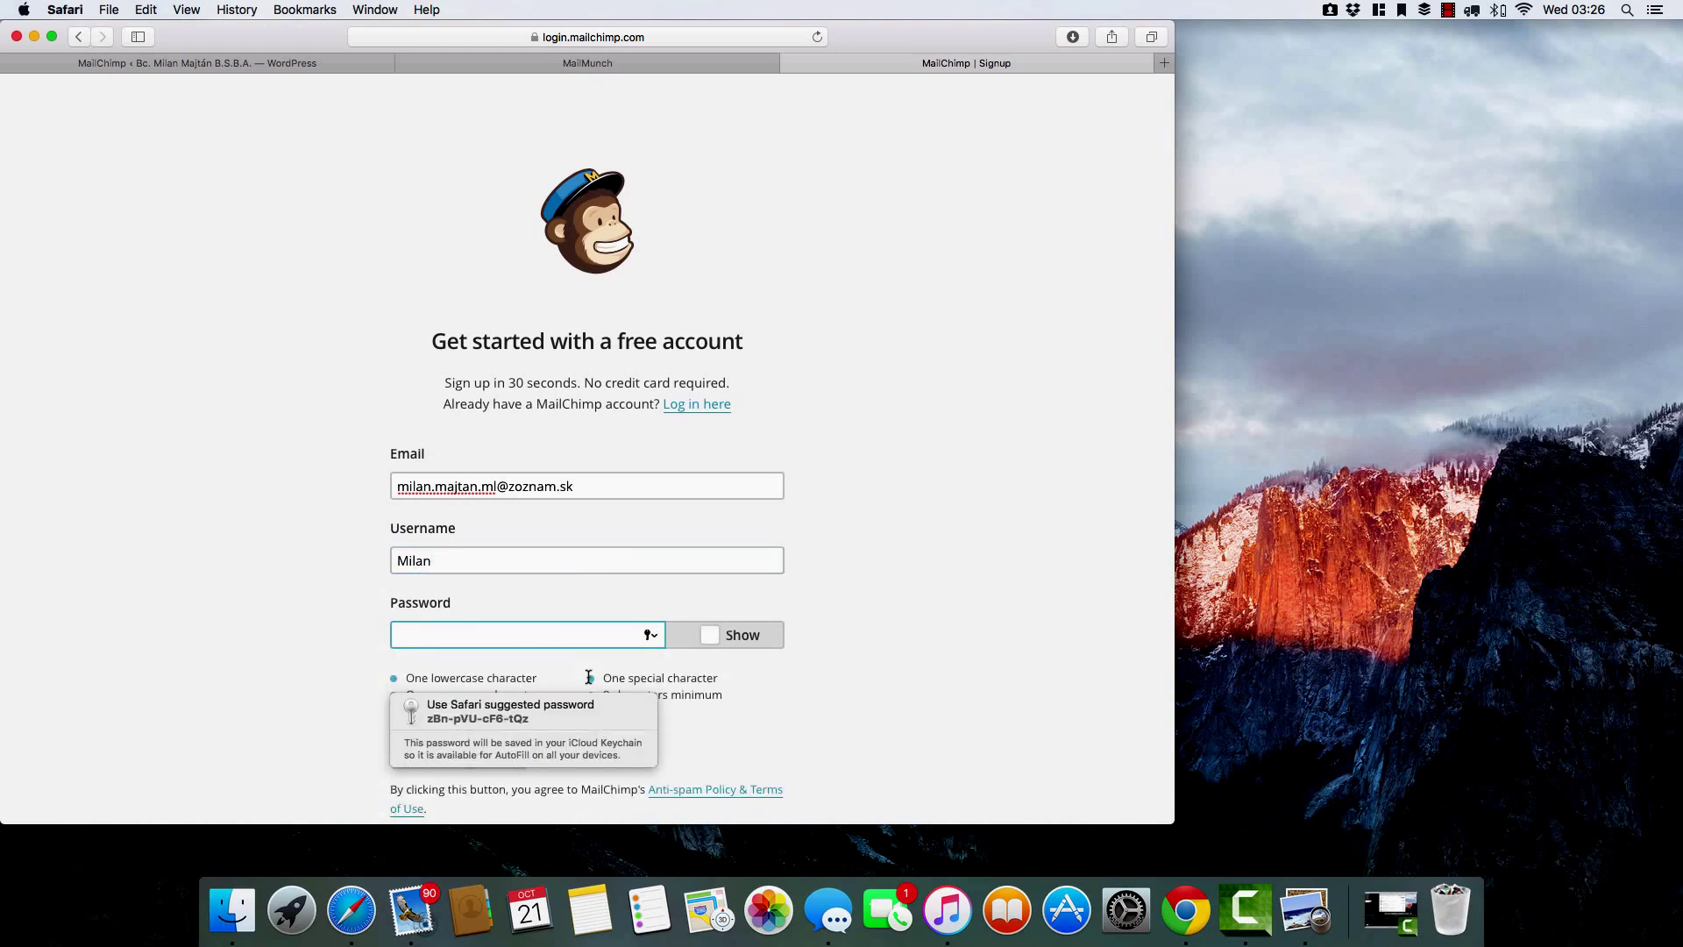
{"action": "type", "text": "•••••"}
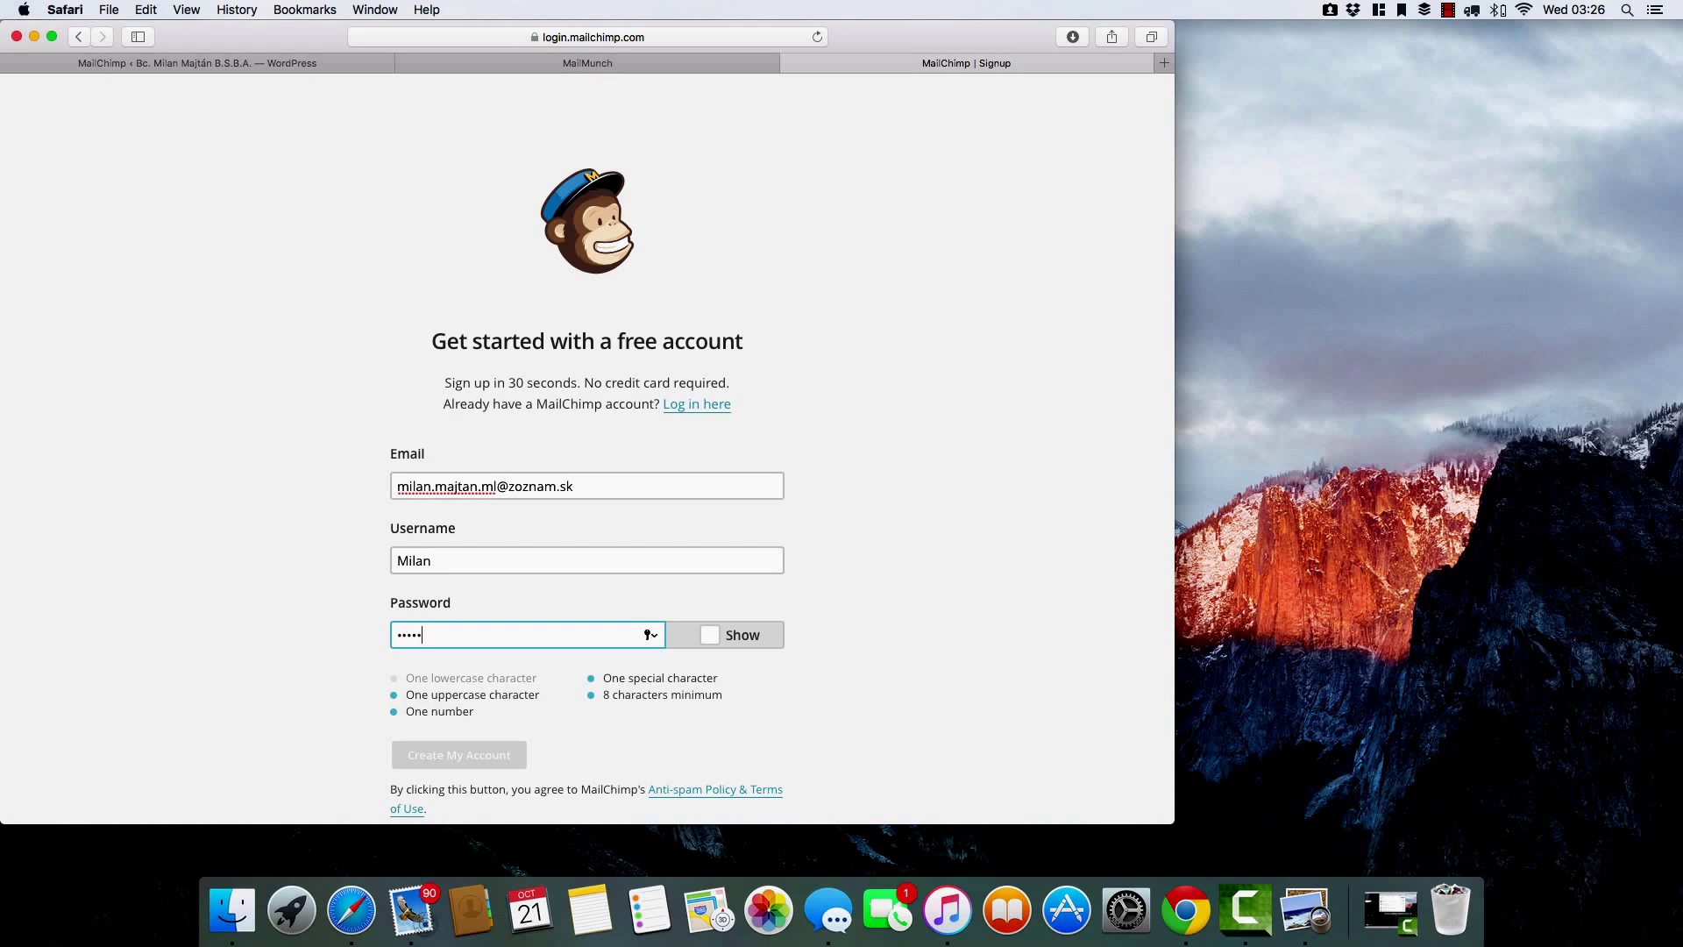
{"action": "scroll", "coordinate": [649, 682], "scroll_direction": "down", "scroll_amount": 3}
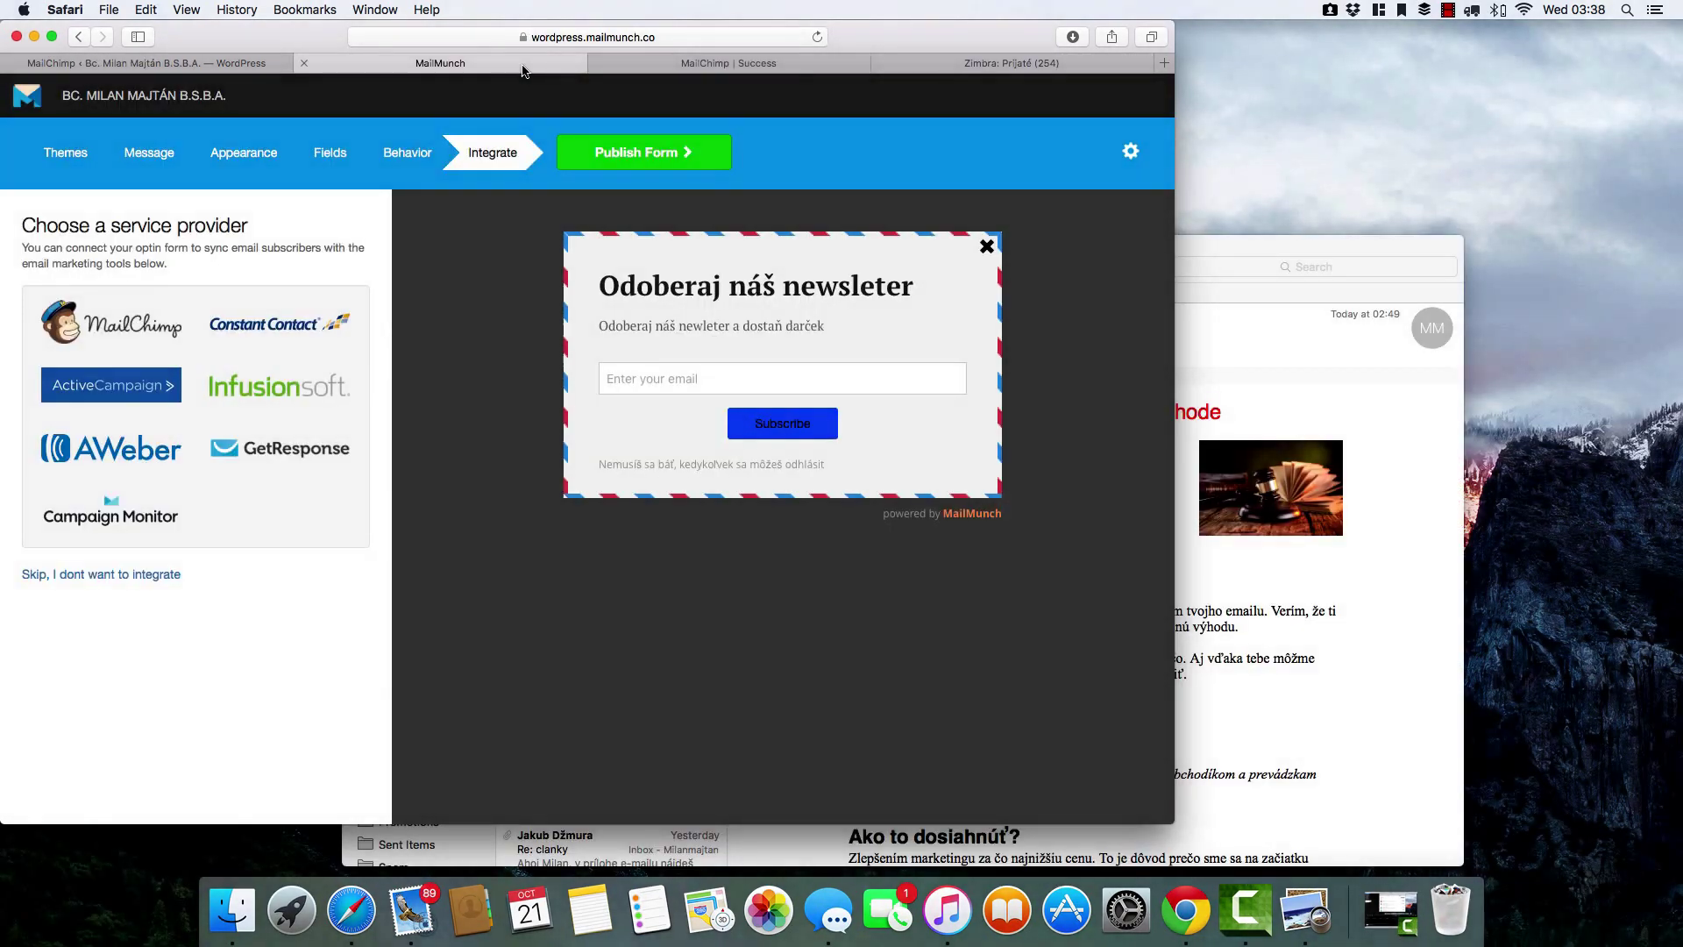
Publish the newsletter popup form and look over the Publish this Form page.
{"action": "left_click", "coordinate": [651, 153]}
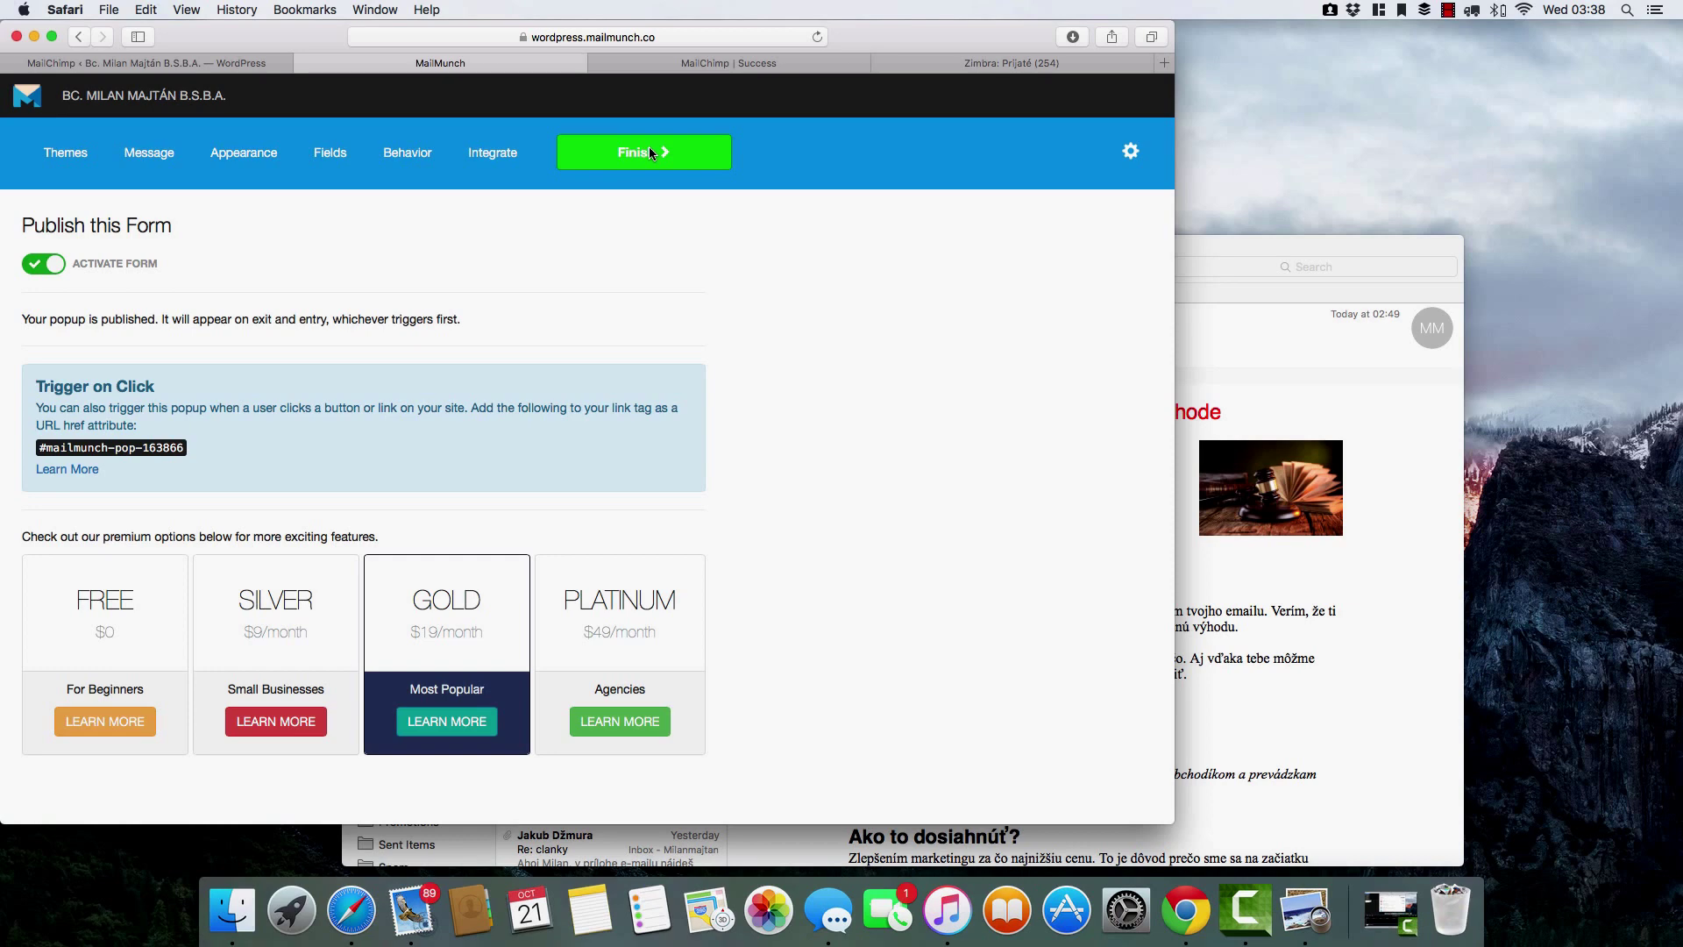
{"action": "scroll", "coordinate": [668, 291], "scroll_direction": "down", "scroll_amount": 2}
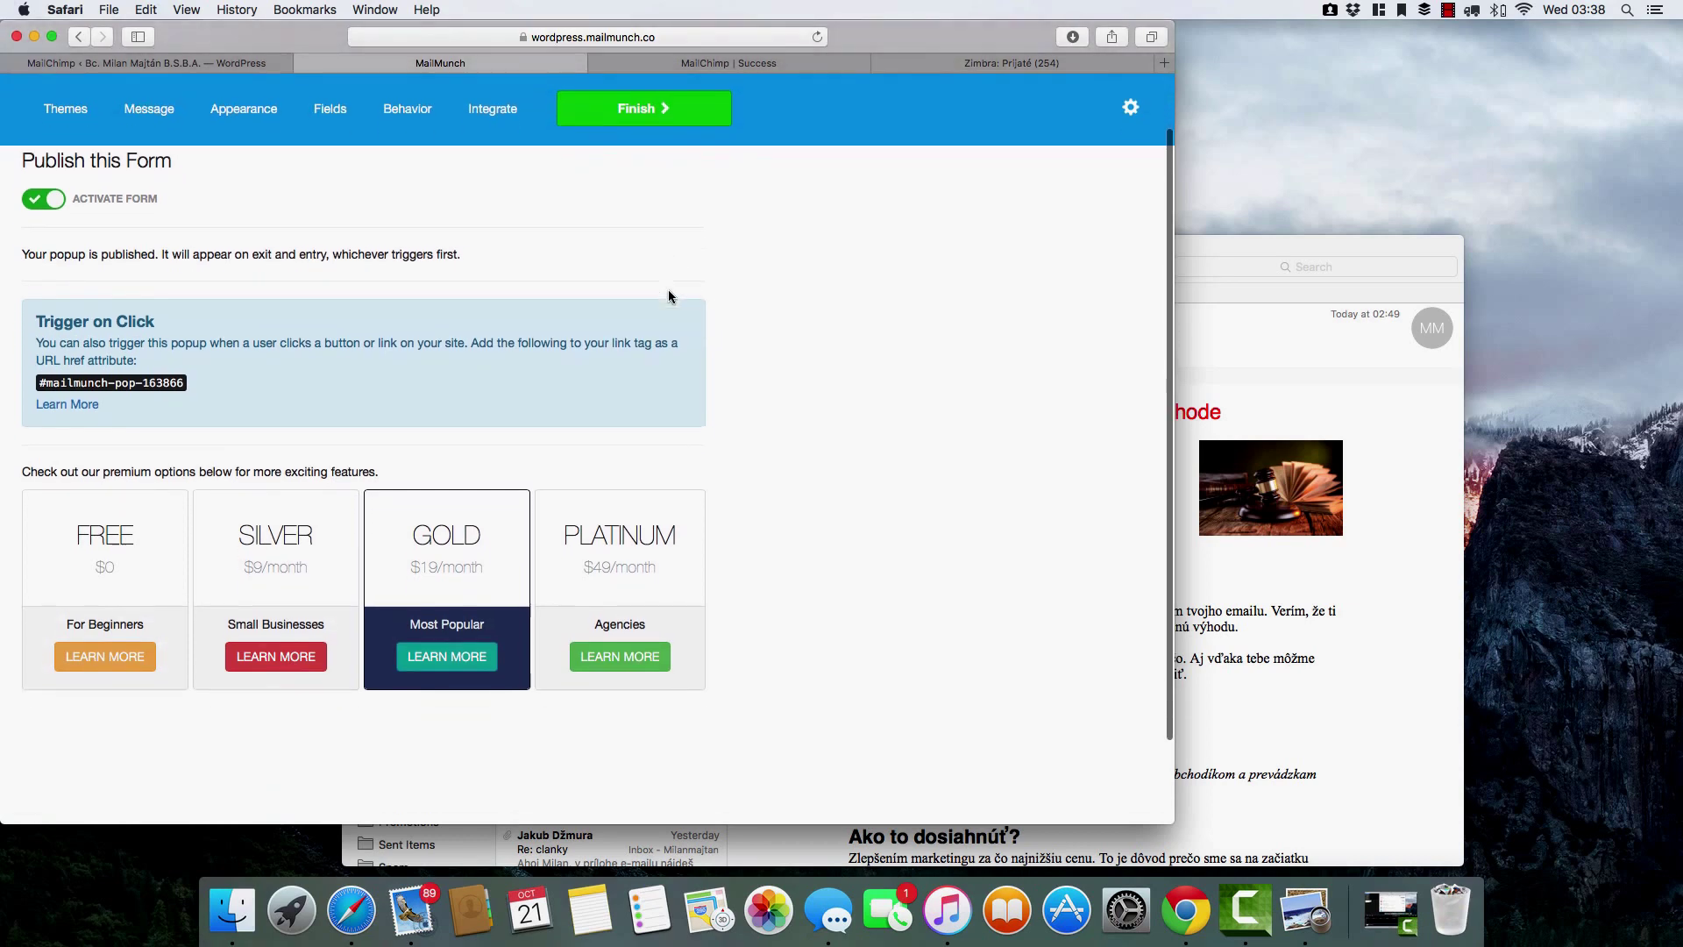
{"action": "scroll", "coordinate": [297, 524], "scroll_direction": "up", "scroll_amount": 1}
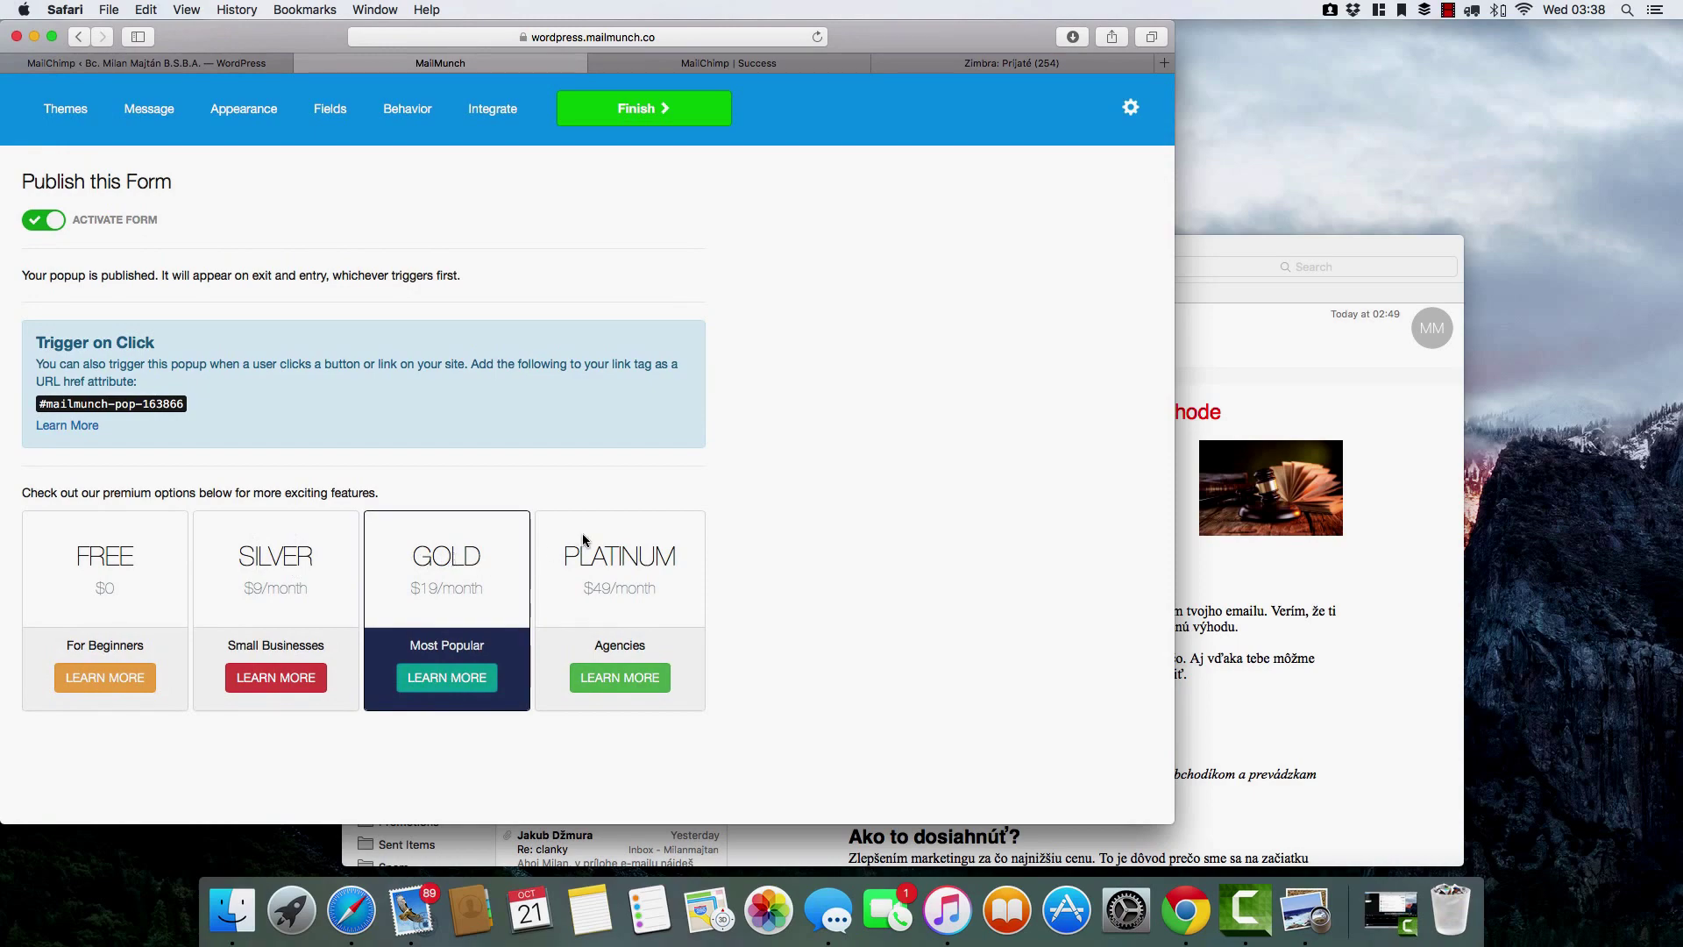
{"action": "scroll", "coordinate": [583, 539], "scroll_direction": "down", "scroll_amount": 2}
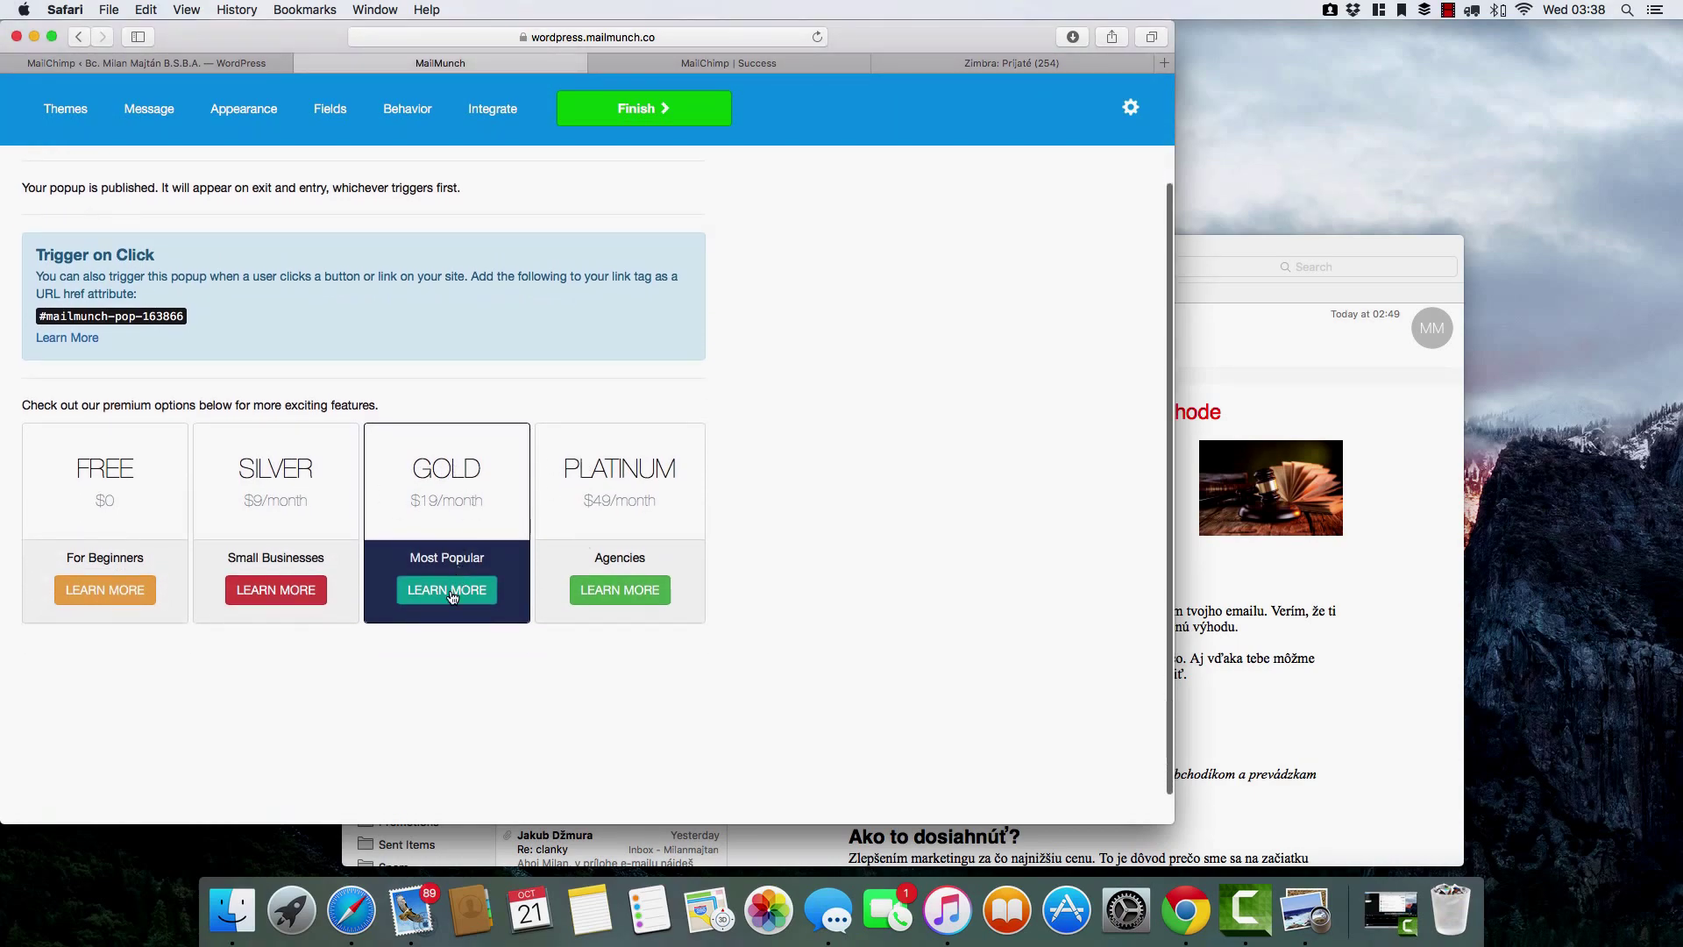
{"action": "scroll", "coordinate": [452, 596], "scroll_direction": "up", "scroll_amount": 3}
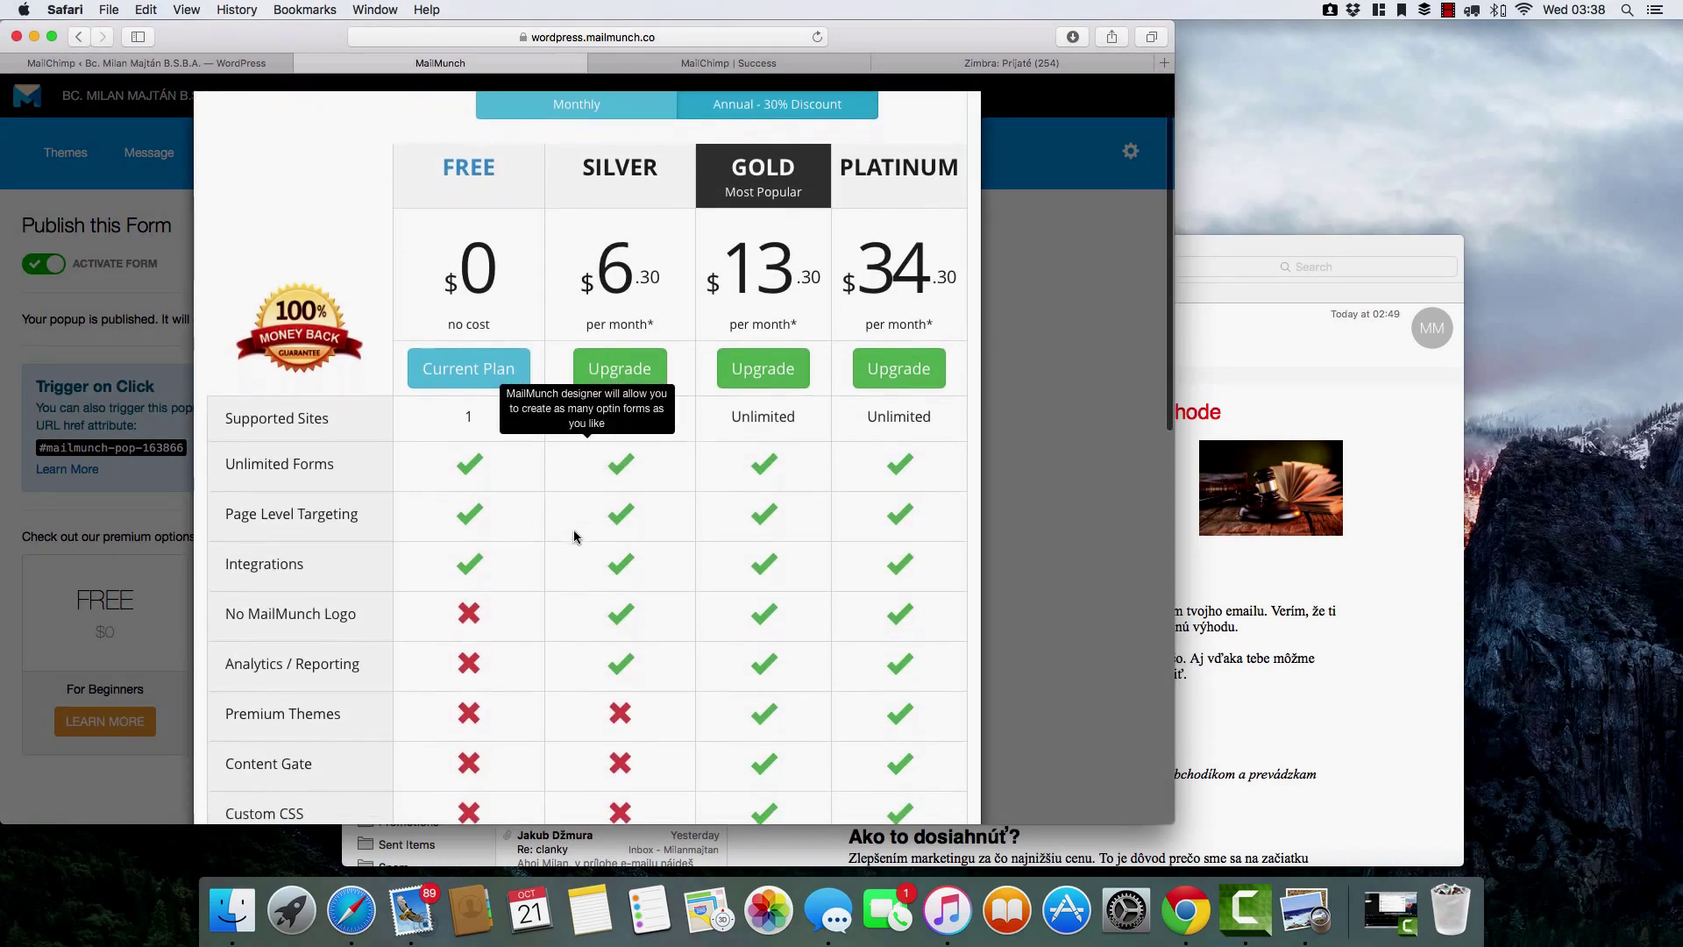
Review the paid-plan features and close the pricing comparison.
{"action": "scroll", "coordinate": [574, 536], "scroll_direction": "down", "scroll_amount": 3}
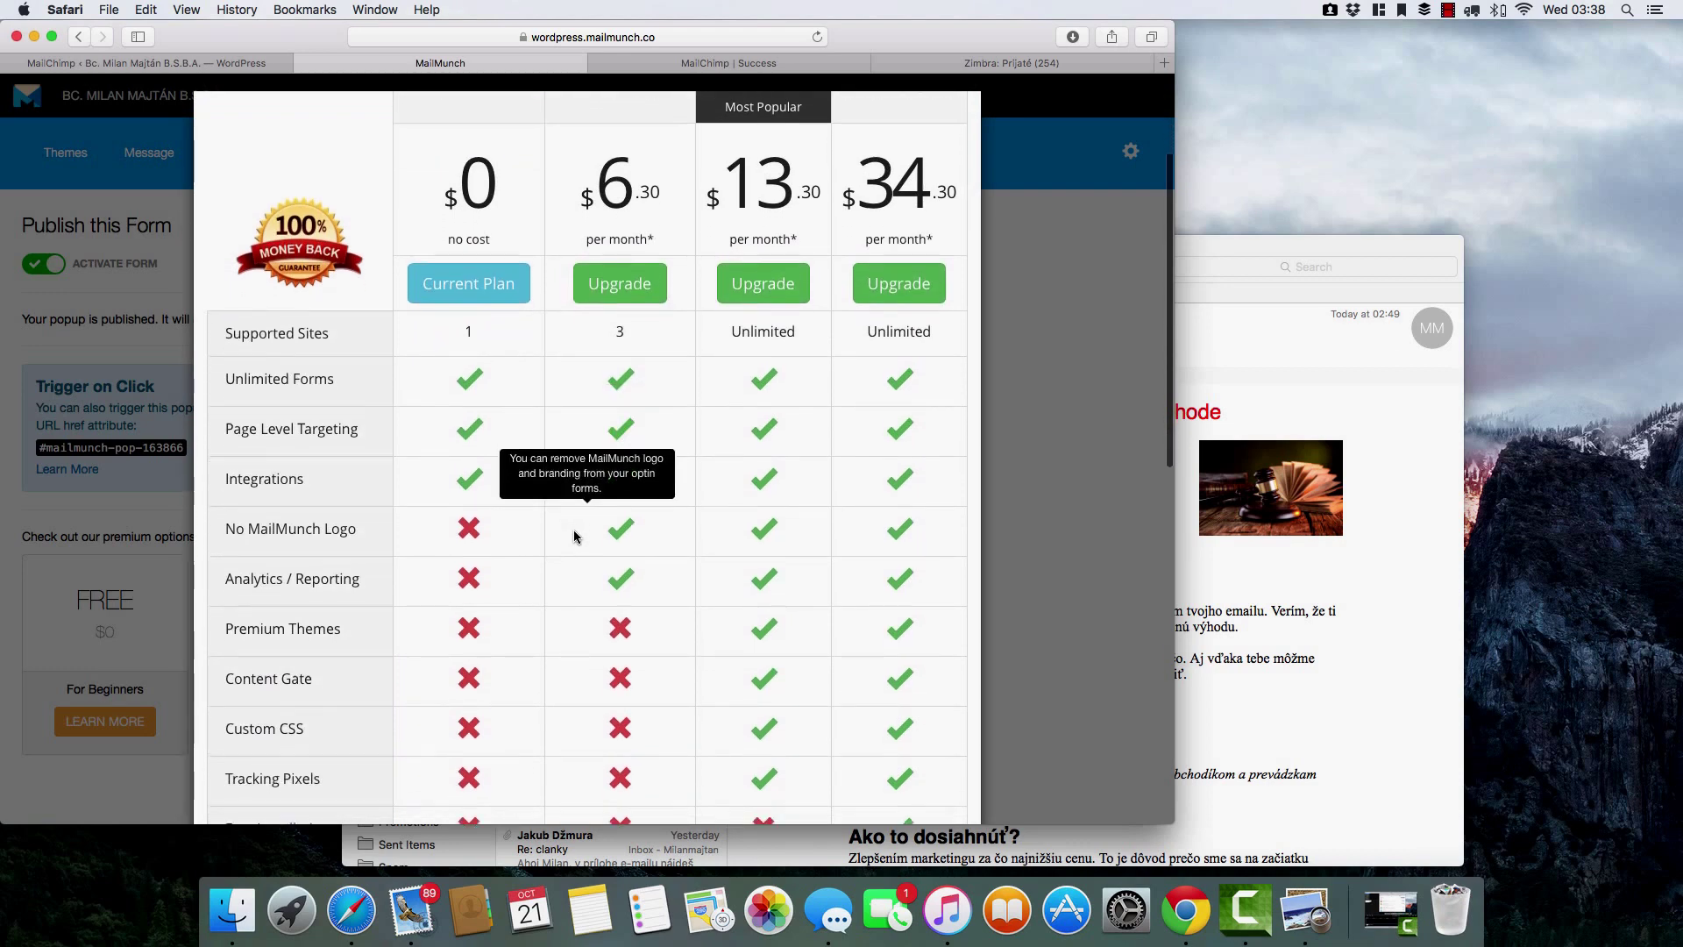
{"action": "scroll", "coordinate": [574, 536], "scroll_direction": "down", "scroll_amount": 3}
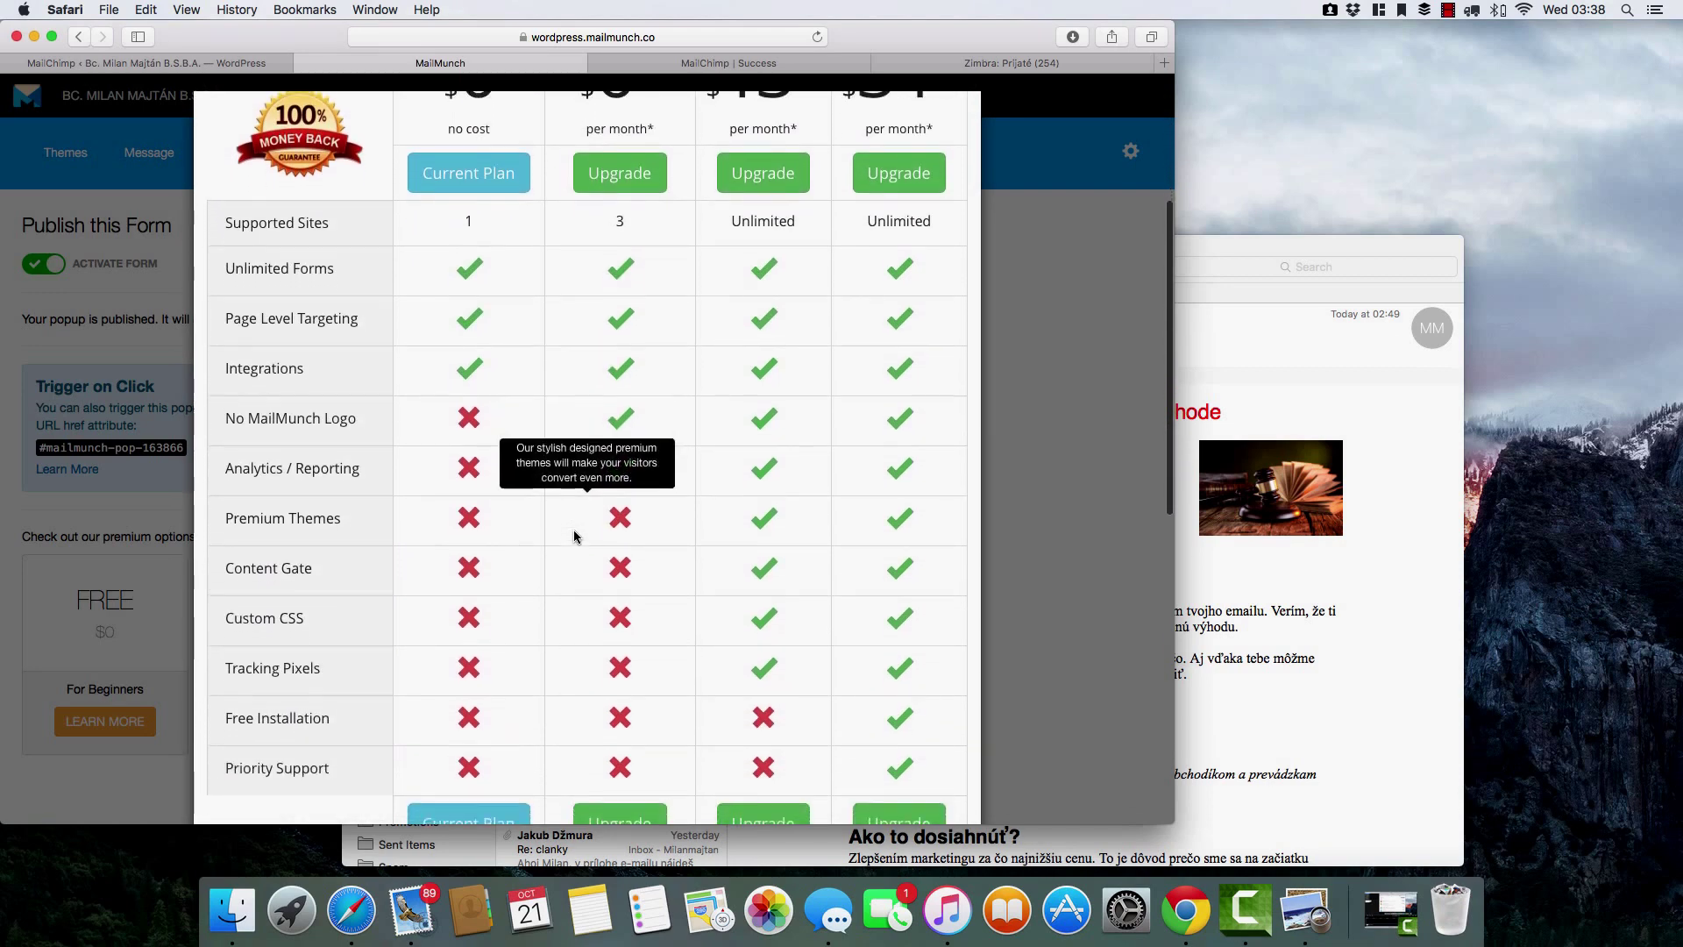
{"action": "scroll", "coordinate": [575, 537], "scroll_direction": "up", "scroll_amount": 4}
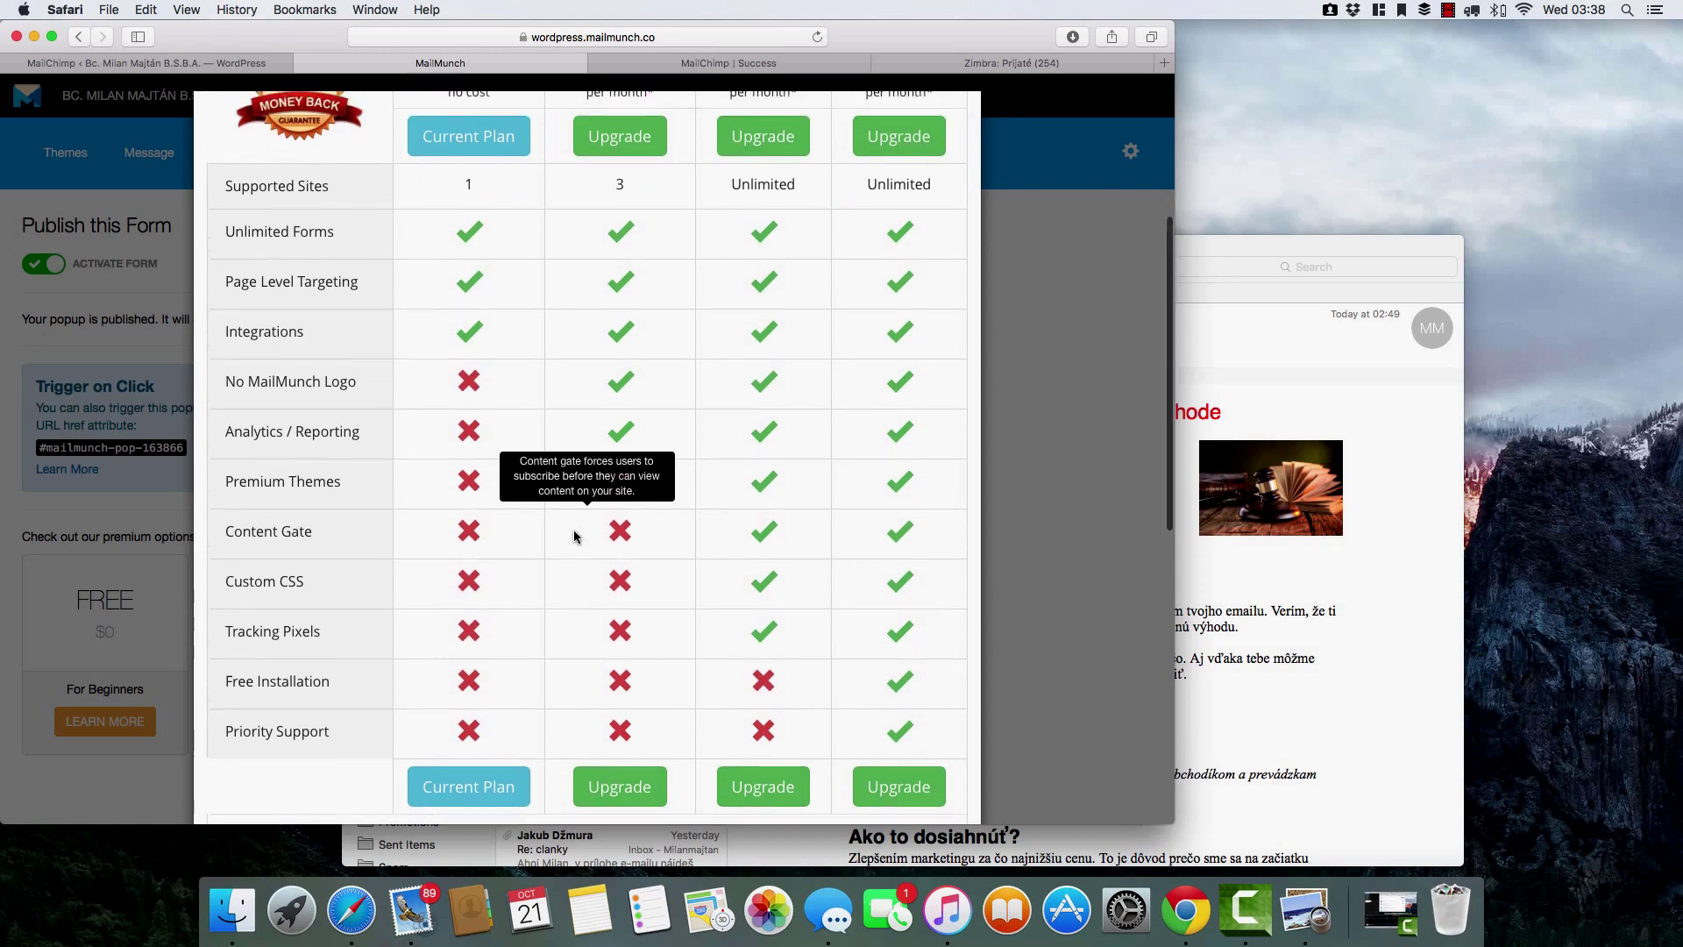
{"action": "scroll", "coordinate": [574, 536], "scroll_direction": "up", "scroll_amount": 2}
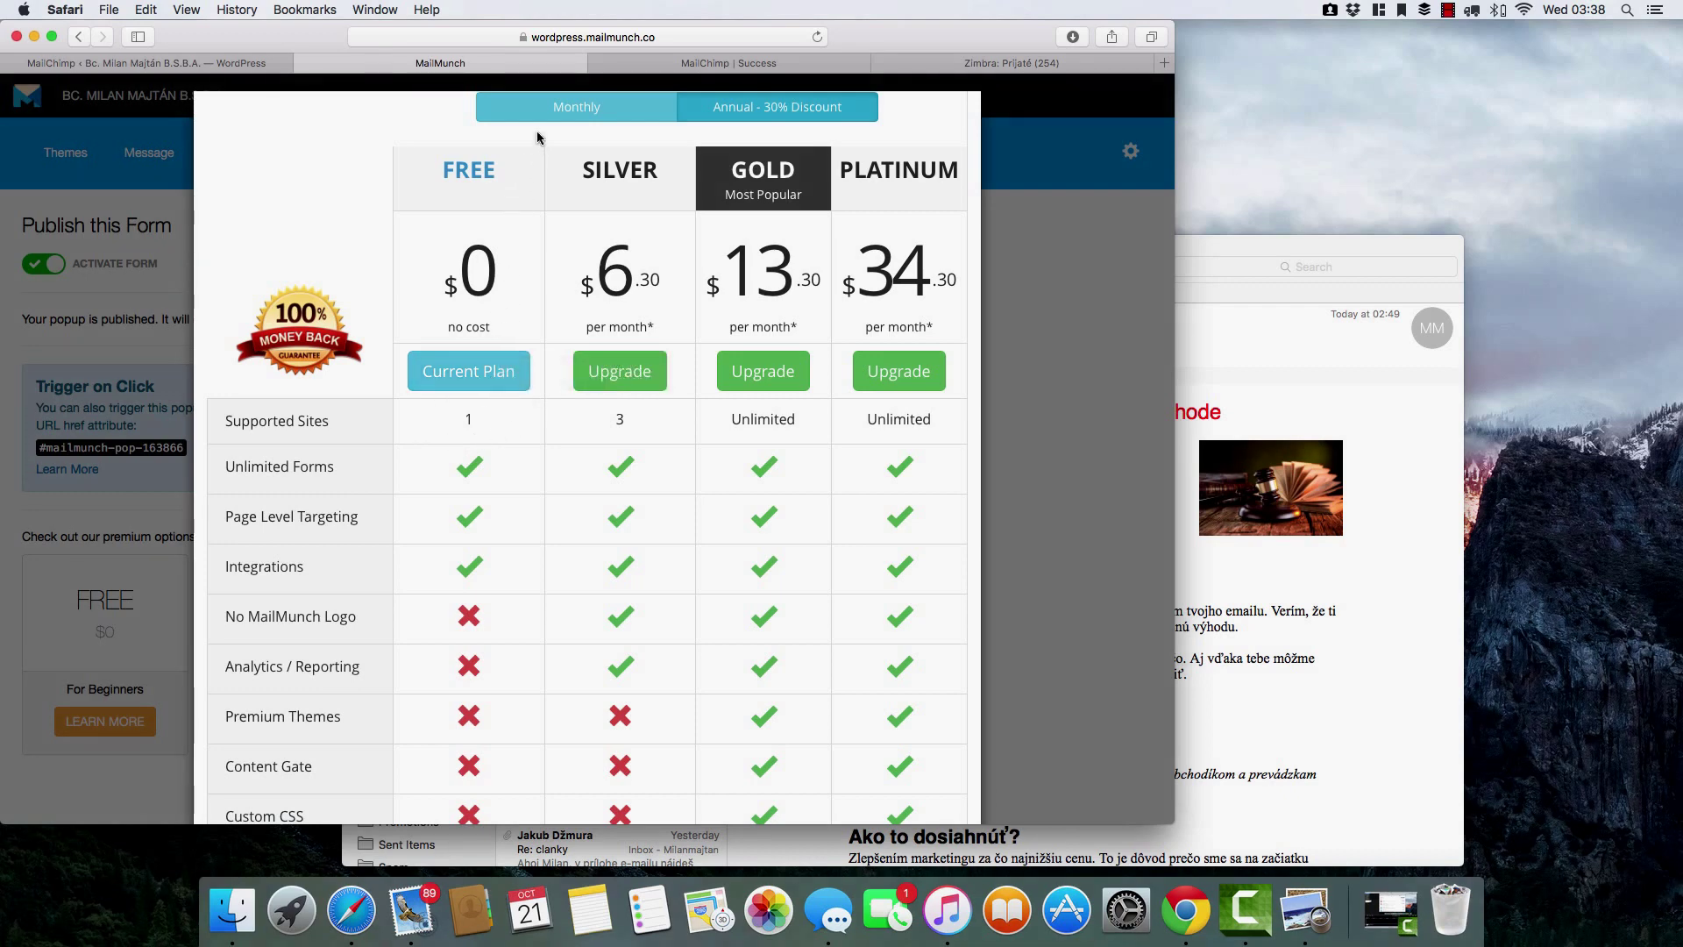
{"action": "scroll", "coordinate": [245, 118], "scroll_direction": "up", "scroll_amount": 2}
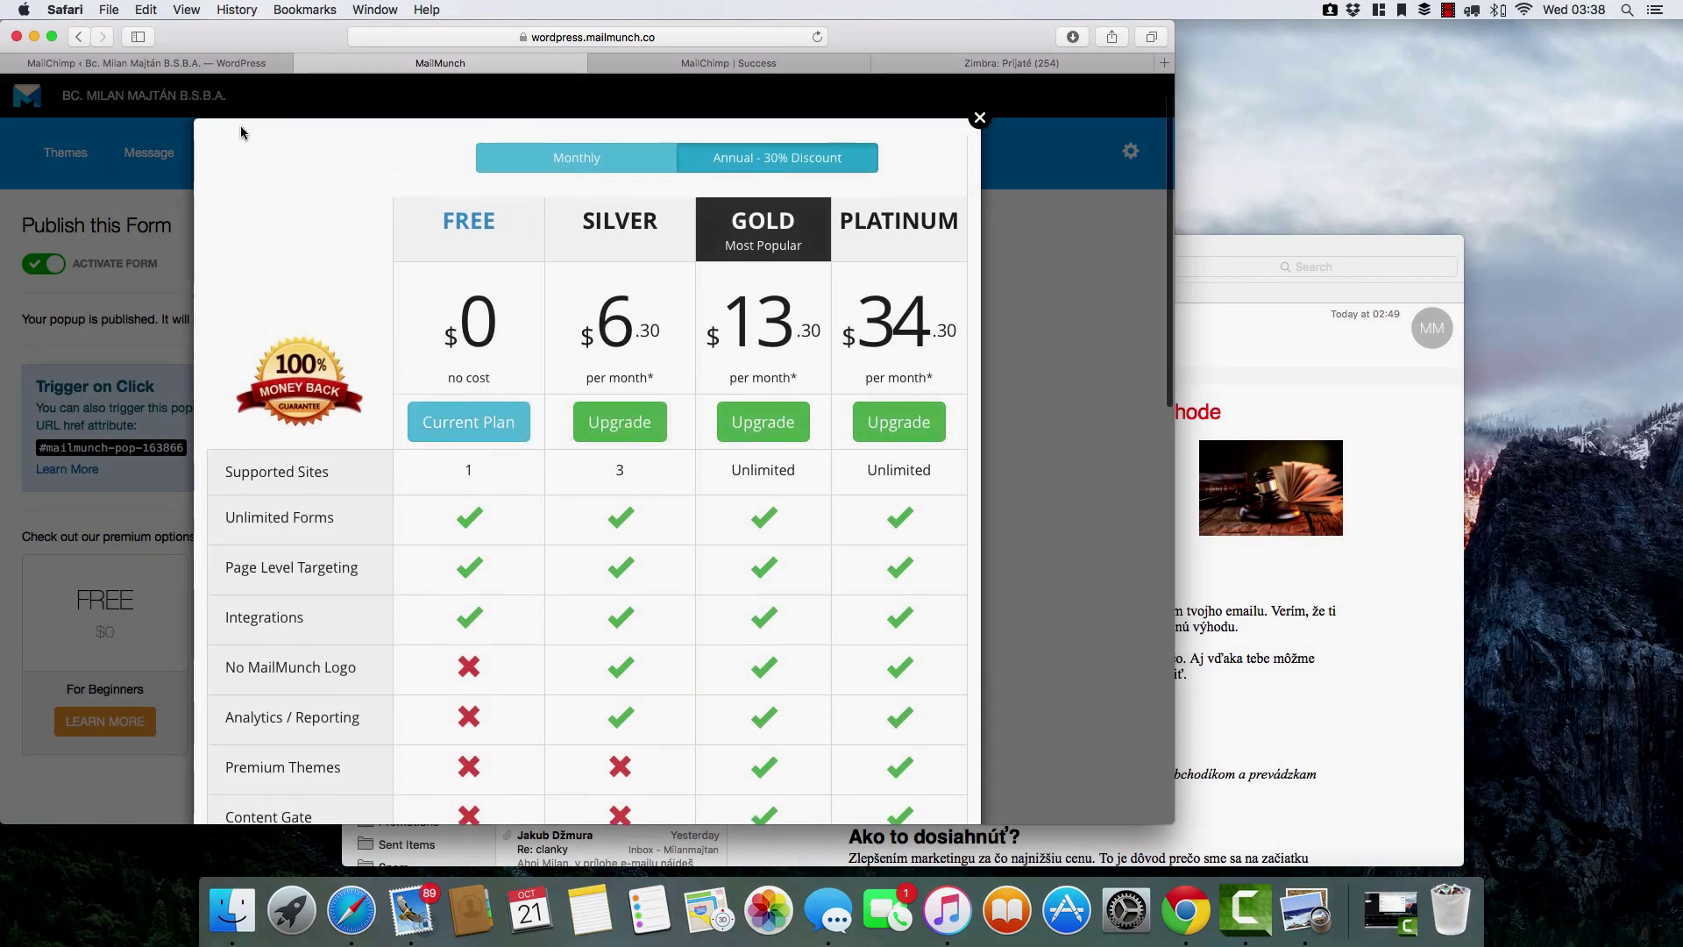
{"action": "left_click", "coordinate": [981, 118]}
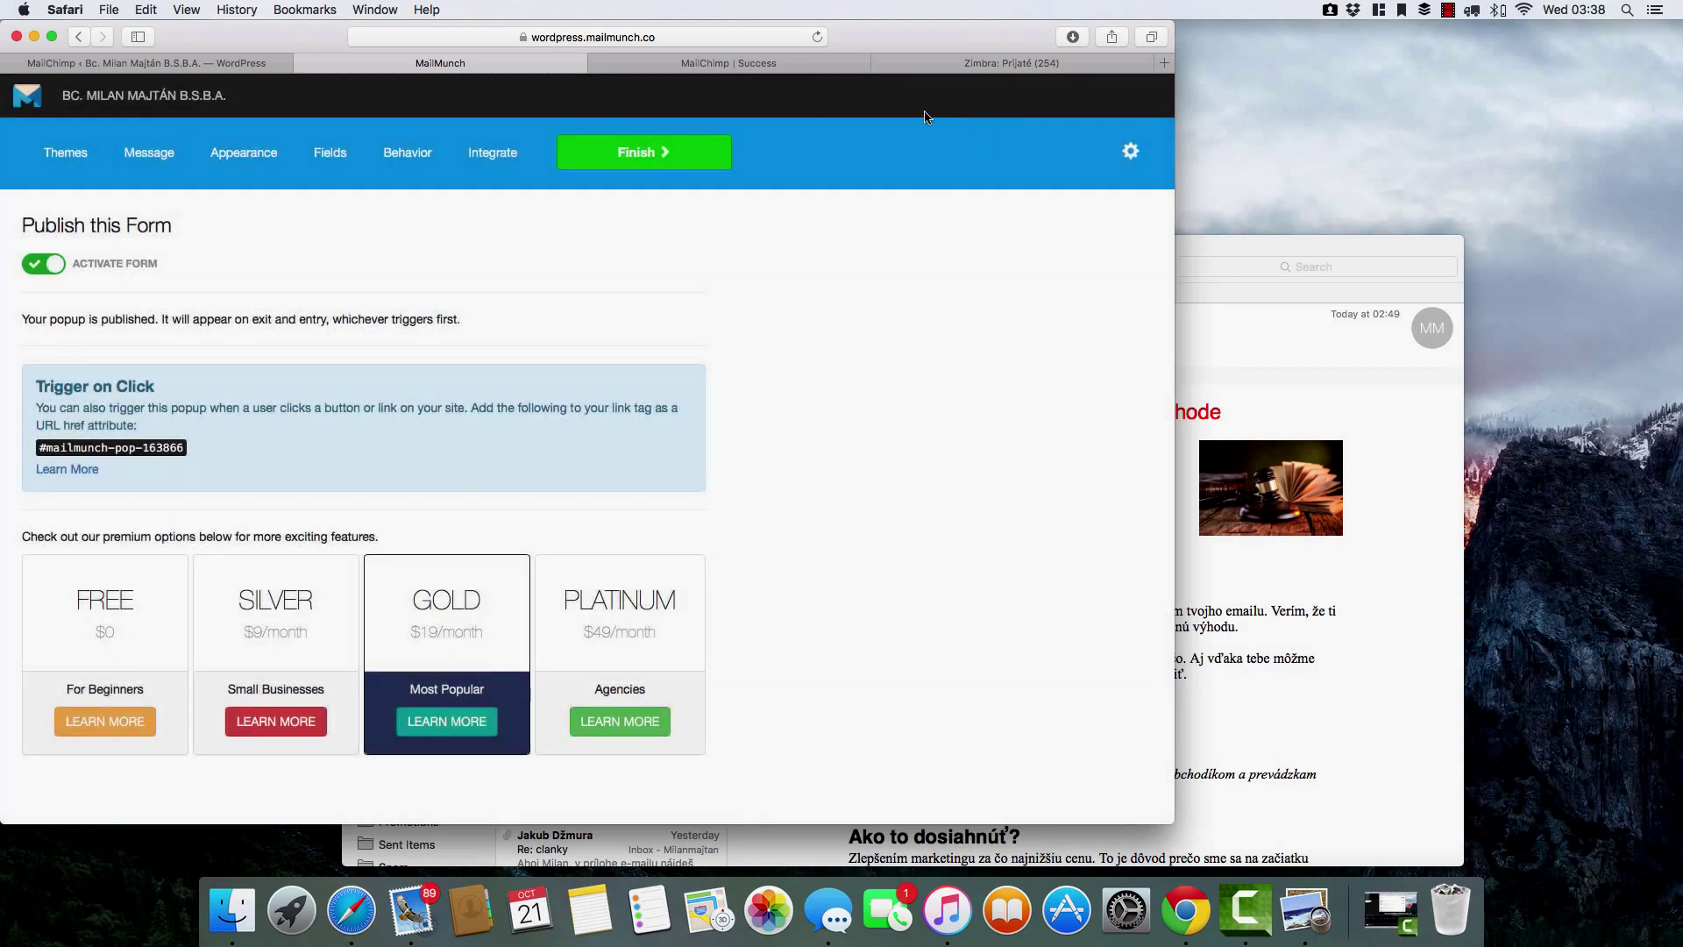
Finish the popup setup and sign in to MailMunch with the saved Safari login.
{"action": "left_click", "coordinate": [641, 156]}
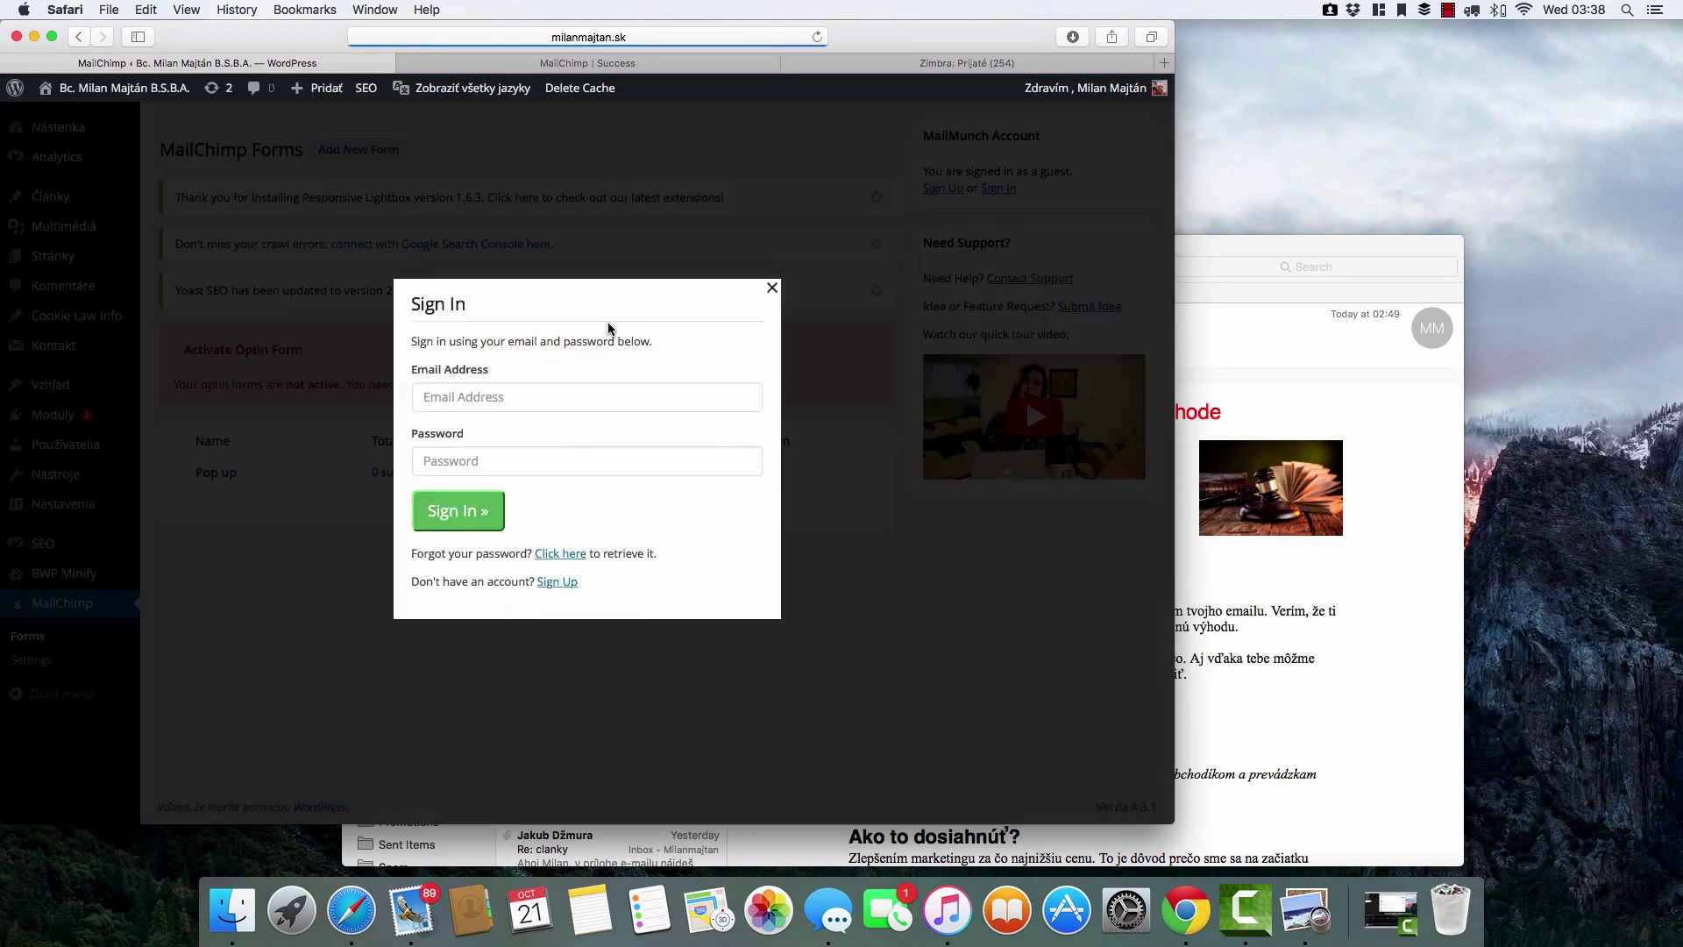
{"action": "left_click", "coordinate": [565, 408]}
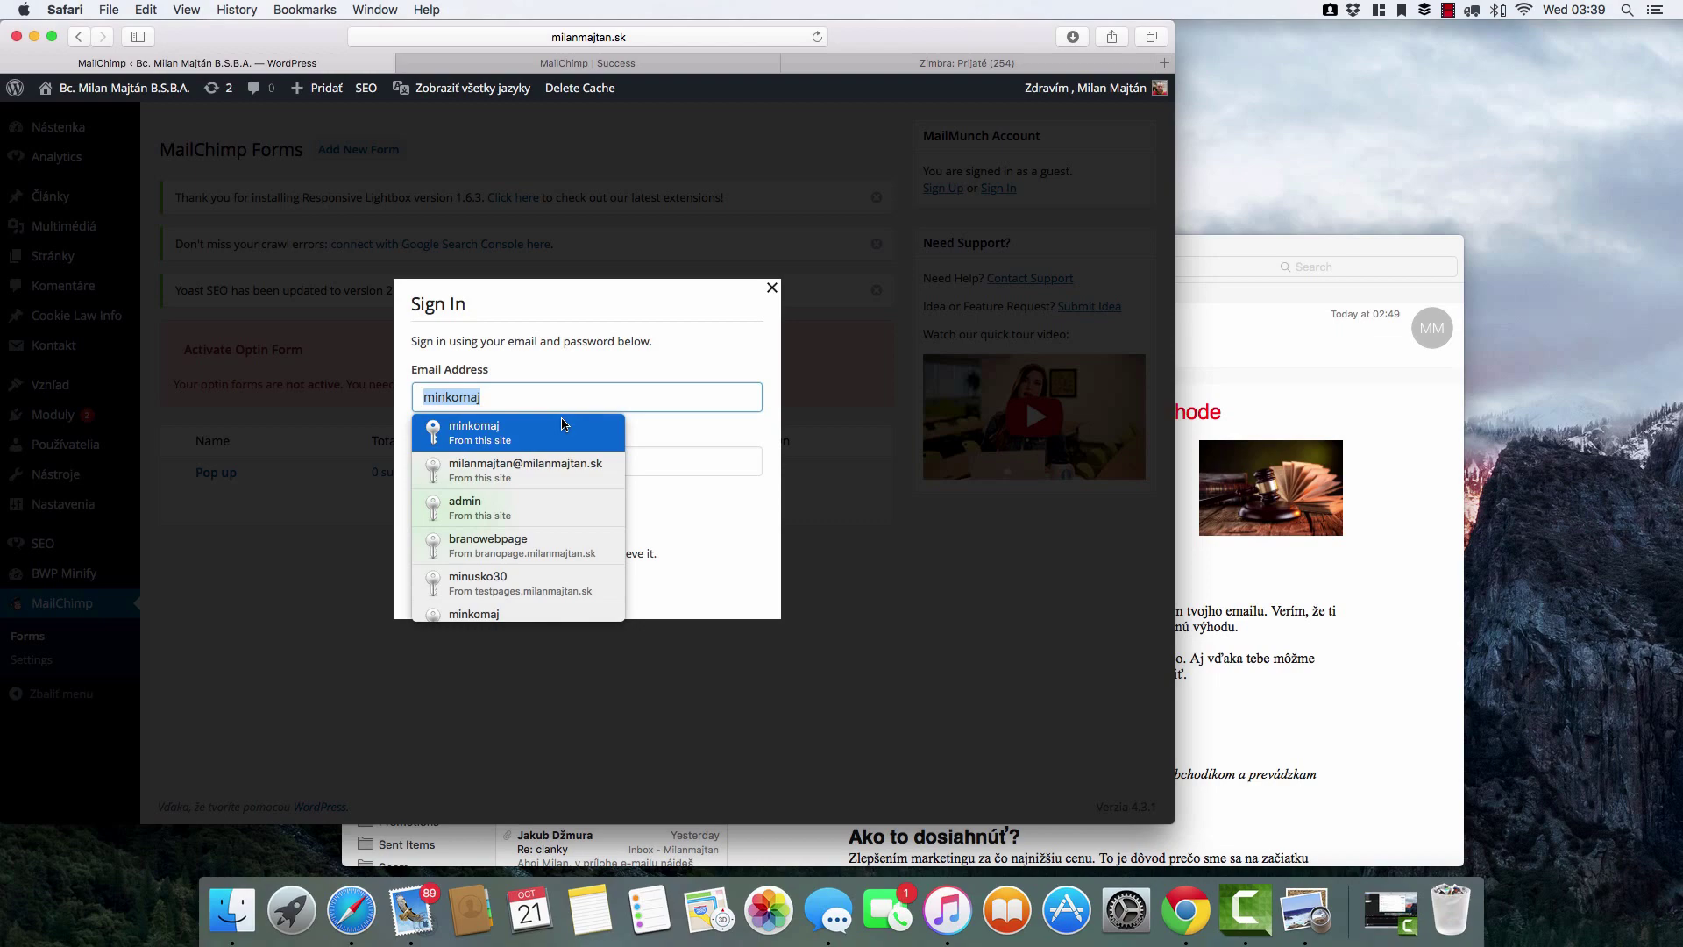
{"action": "left_click", "coordinate": [562, 426]}
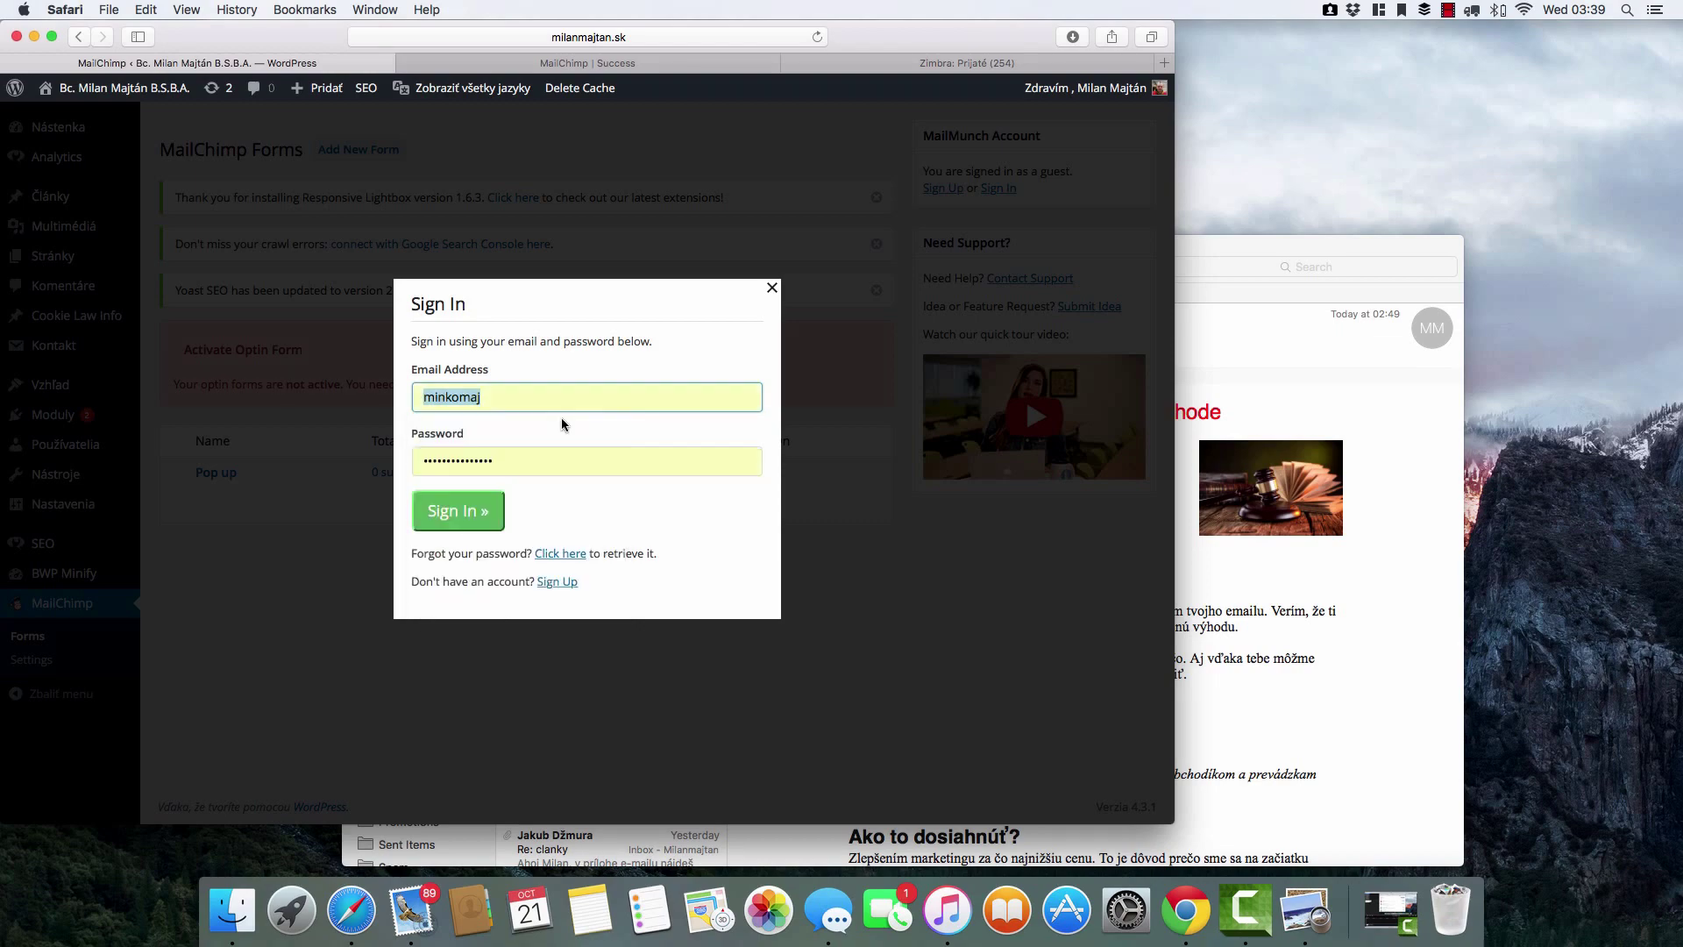
{"action": "left_click", "coordinate": [463, 521]}
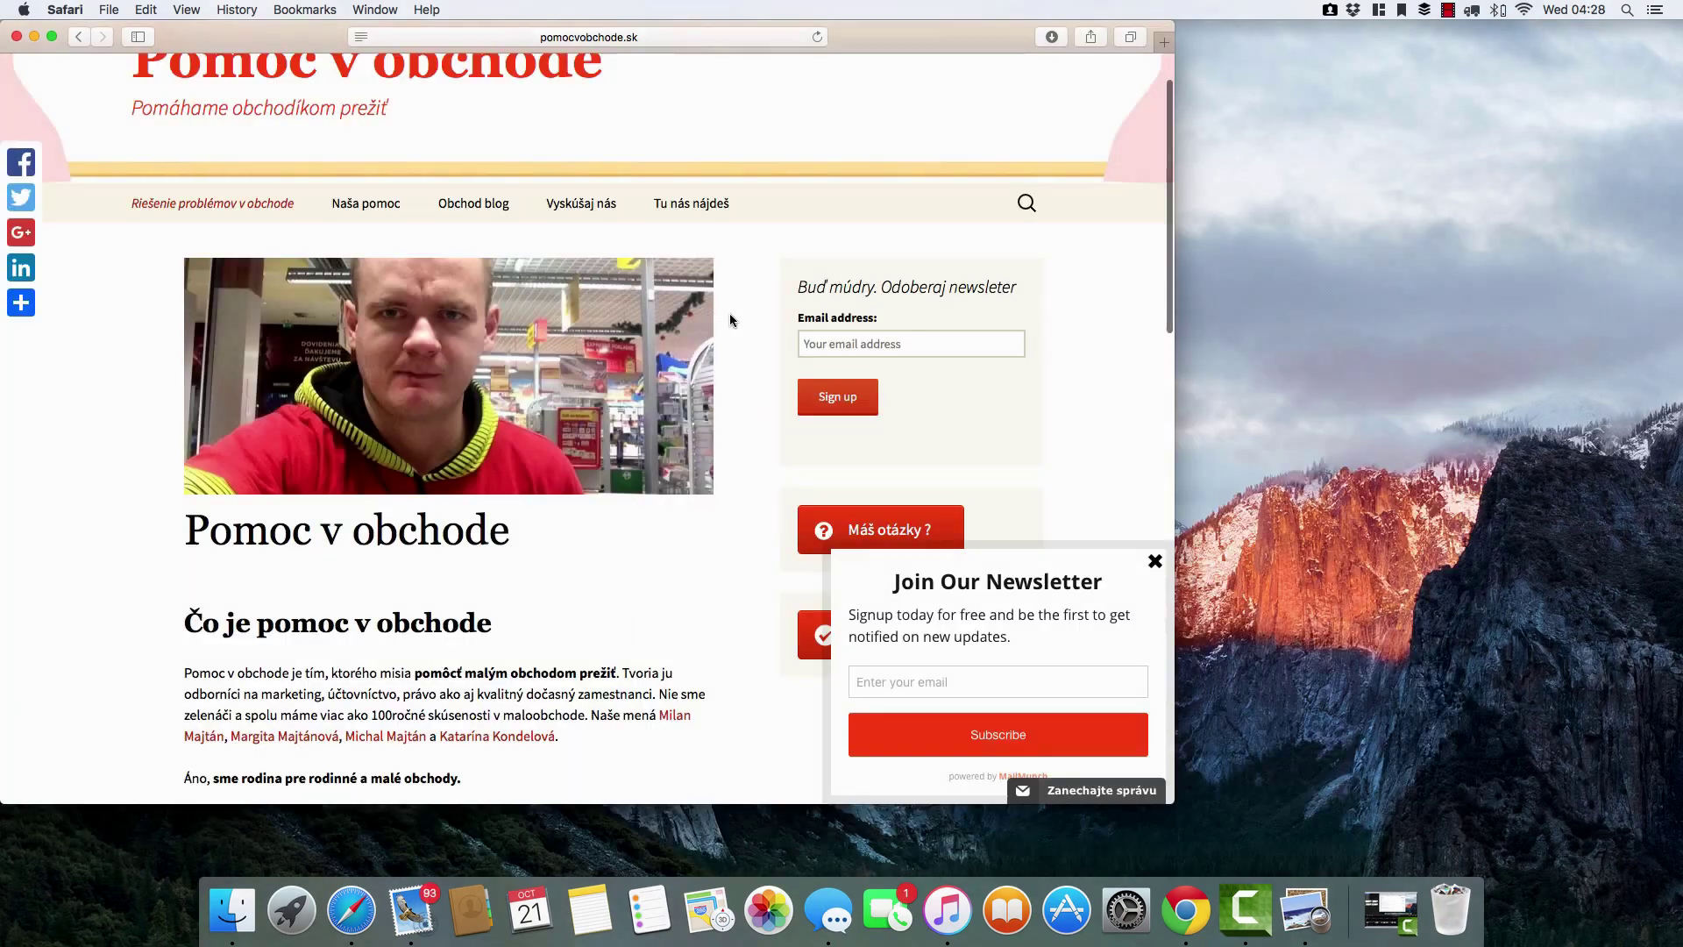
Accept the Súhlasím cookie notice on pomocvobchode.sk and confirm the signup popup appears.
{"action": "scroll", "coordinate": [731, 319], "scroll_direction": "down", "scroll_amount": 10}
{"action": "scroll", "coordinate": [730, 319], "scroll_direction": "down", "scroll_amount": 15}
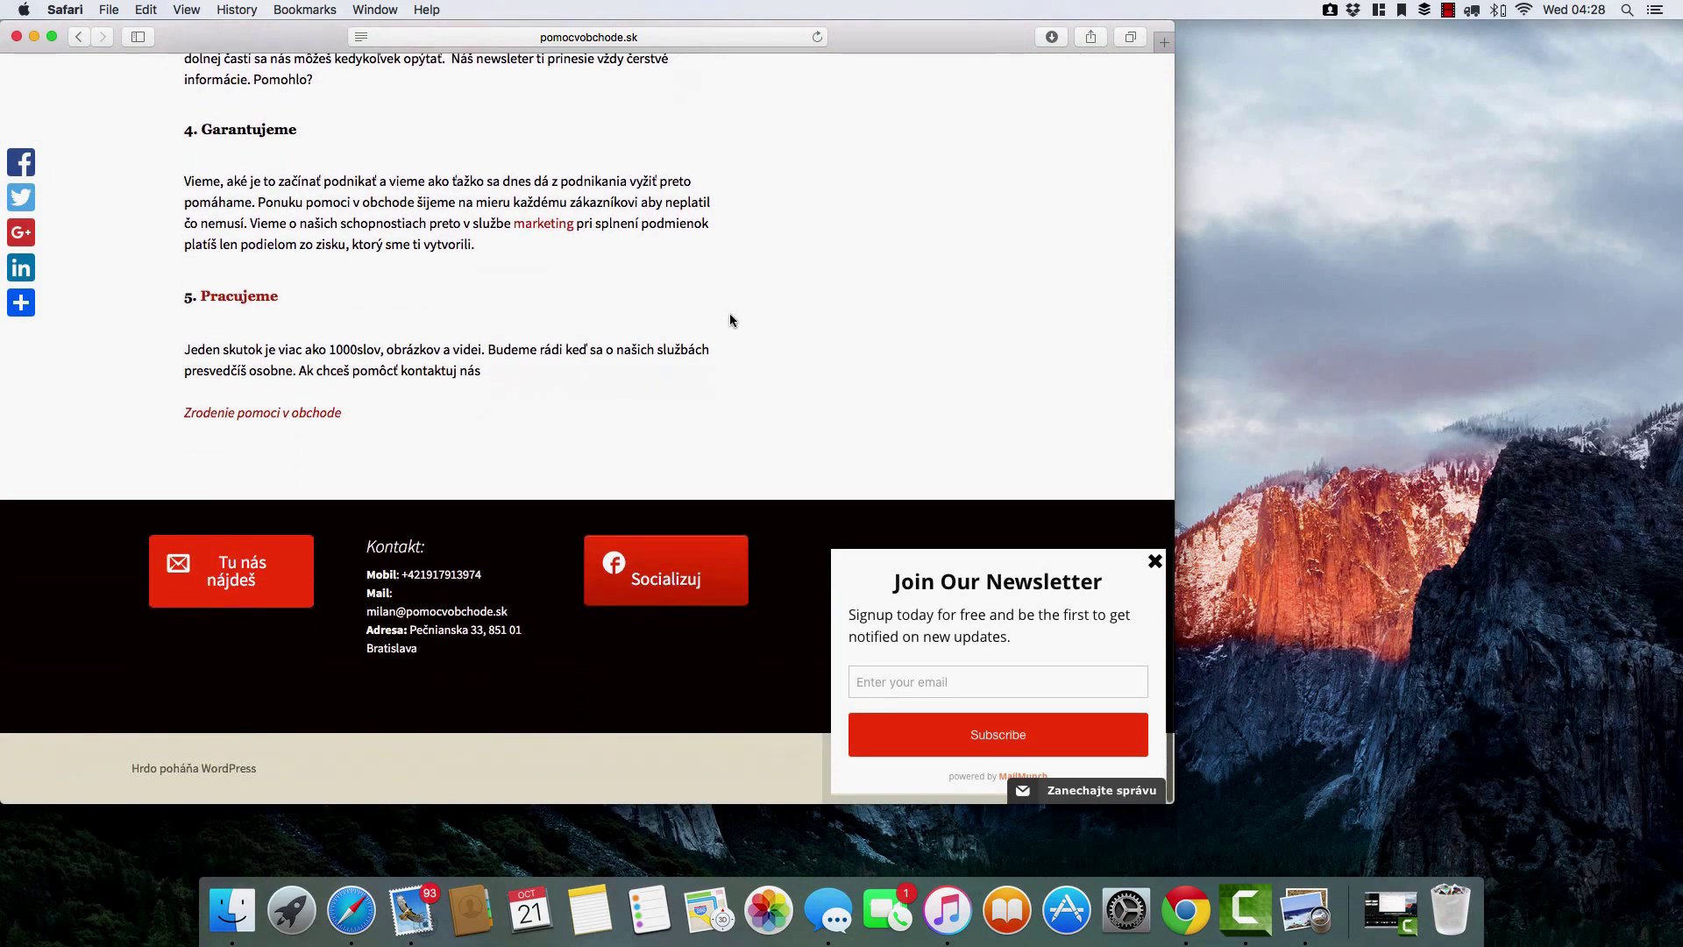
{"action": "scroll", "coordinate": [730, 313], "scroll_direction": "up", "scroll_amount": 10}
{"action": "scroll", "coordinate": [729, 315], "scroll_direction": "up", "scroll_amount": 15}
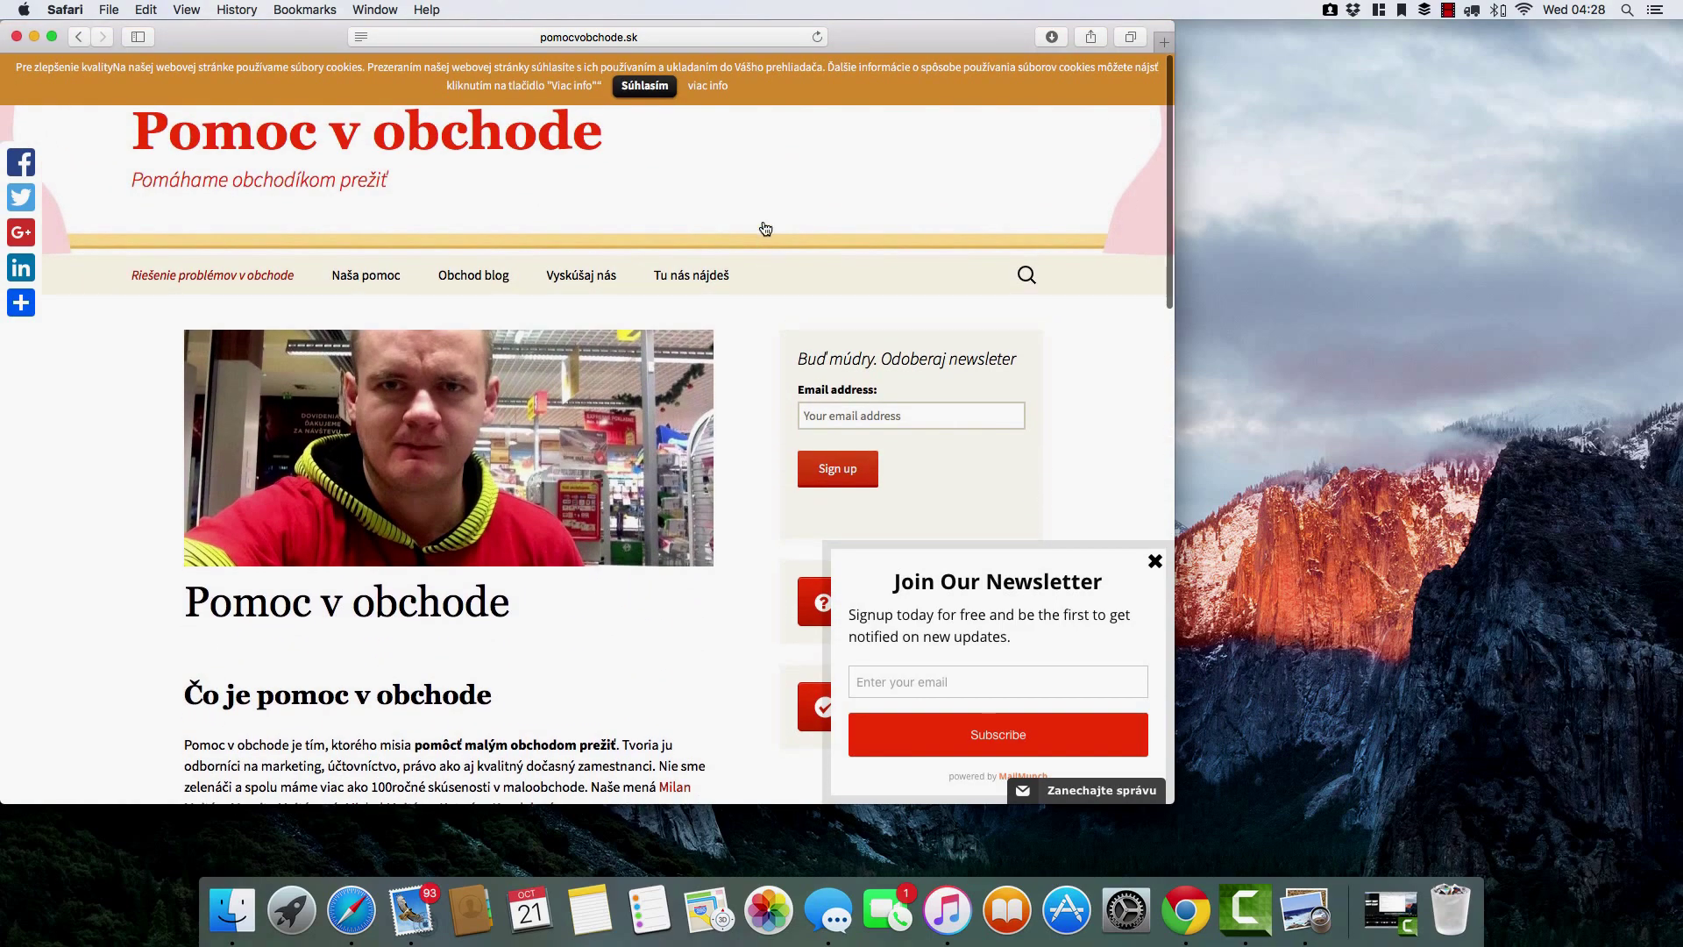
{"action": "left_click", "coordinate": [642, 85]}
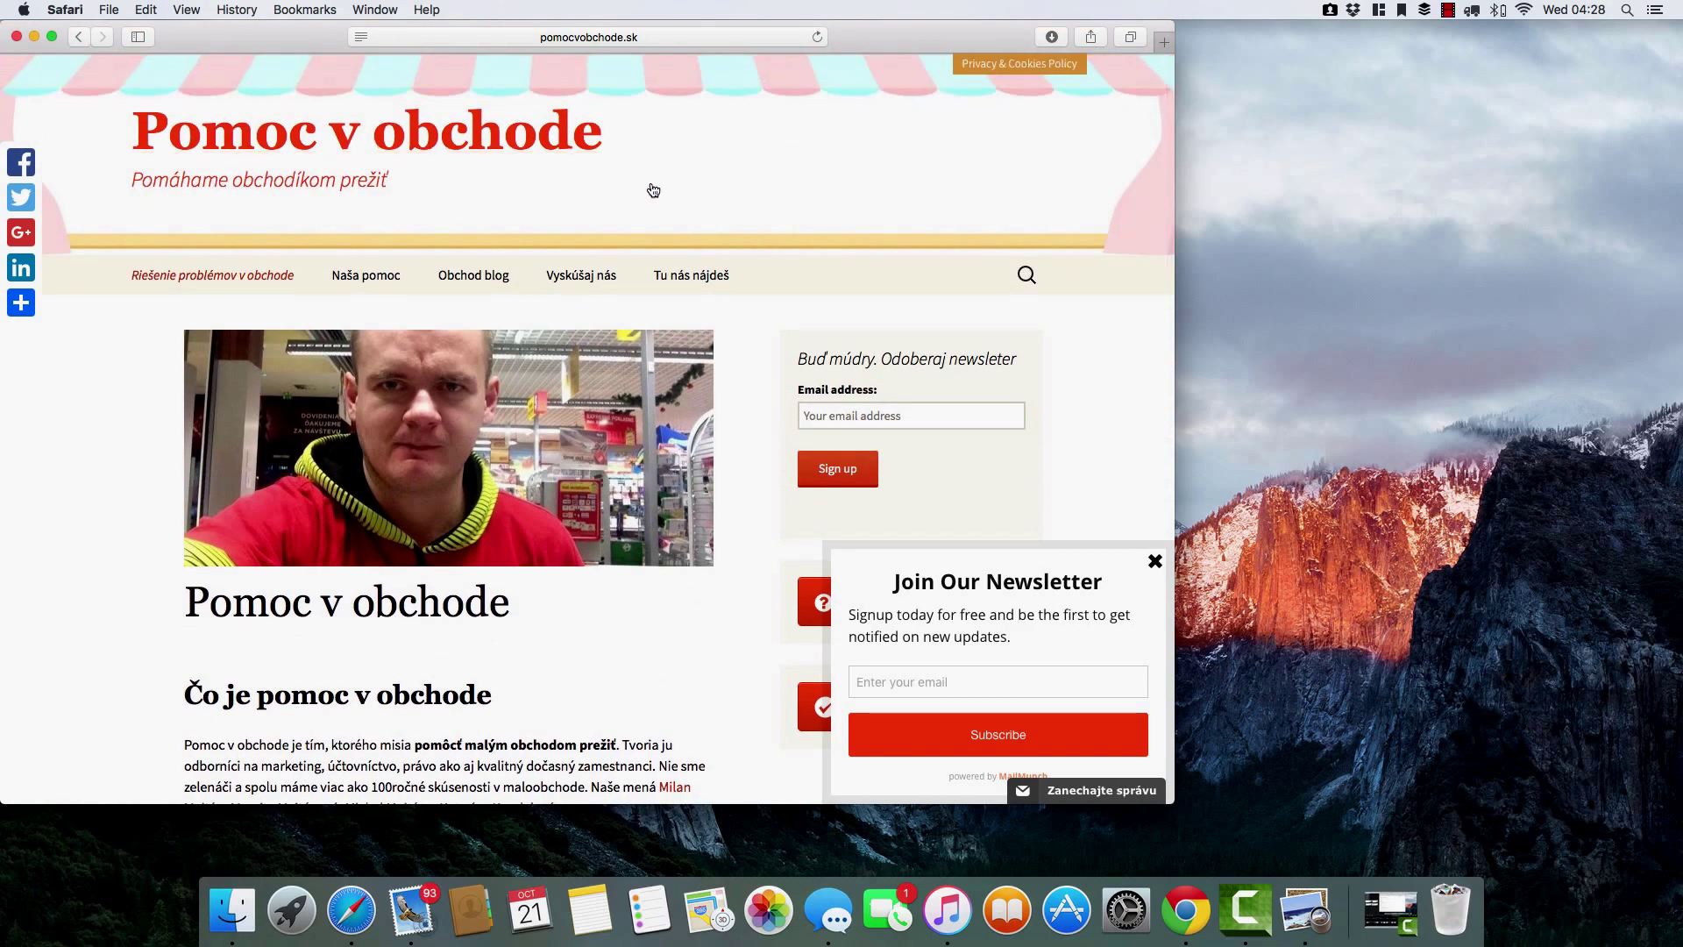
{"action": "scroll", "coordinate": [654, 188], "scroll_direction": "down", "scroll_amount": 3}
{"action": "scroll", "coordinate": [403, 156], "scroll_direction": "up", "scroll_amount": 3}
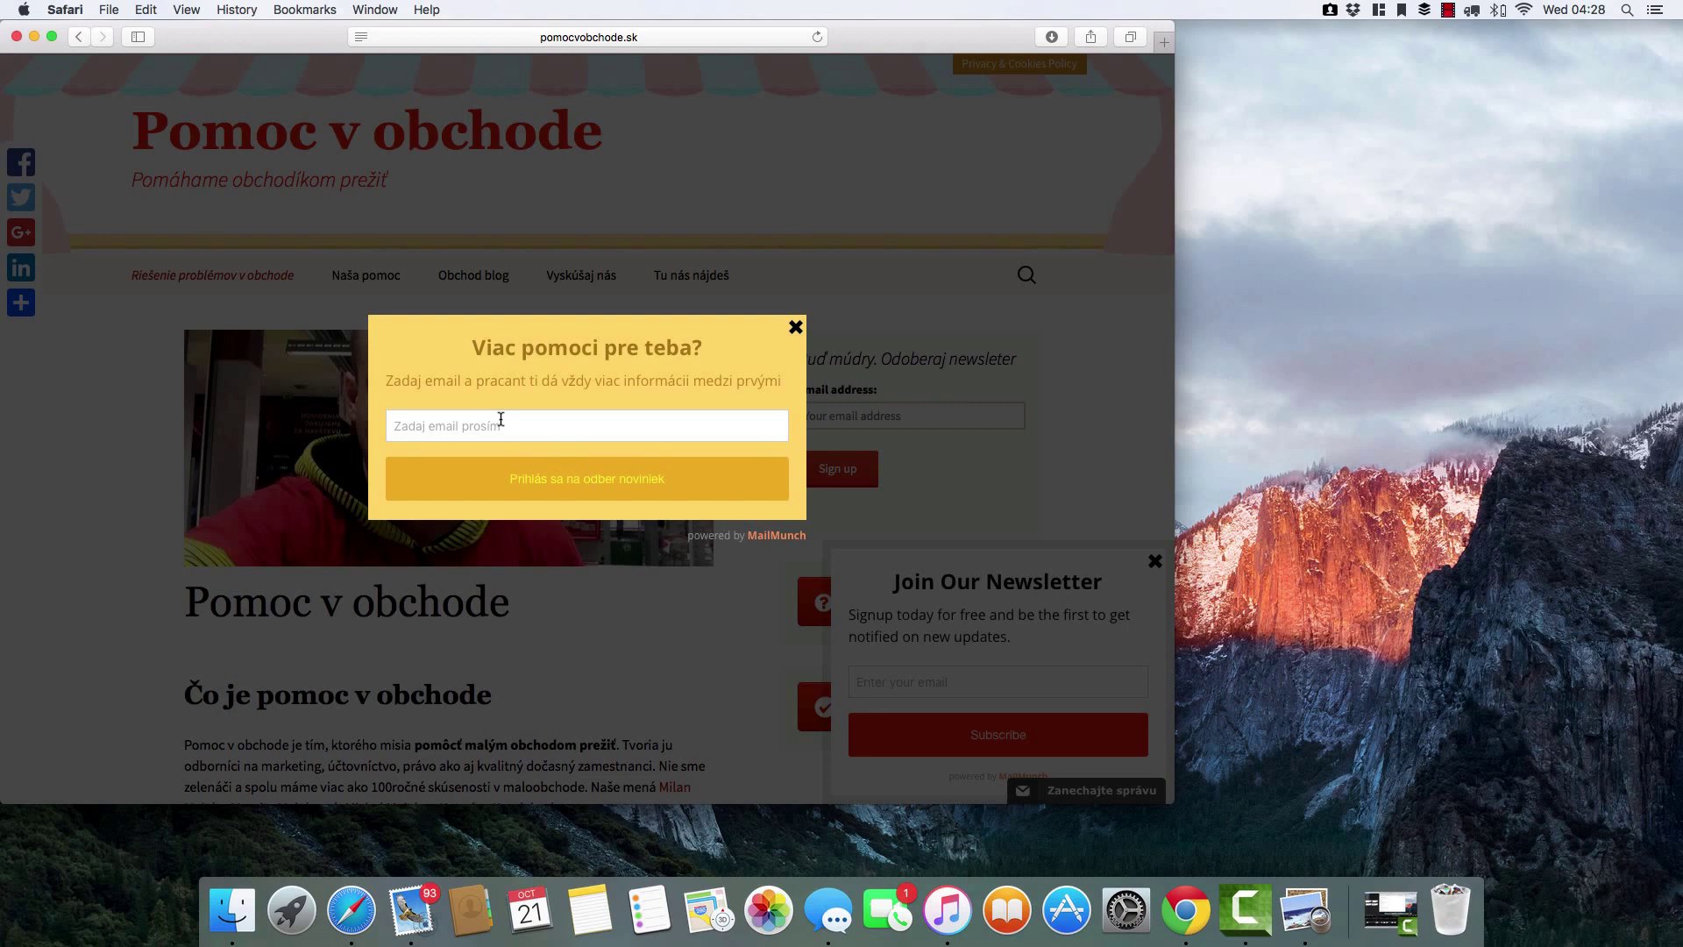
{"action": "left_click", "coordinate": [687, 39]}
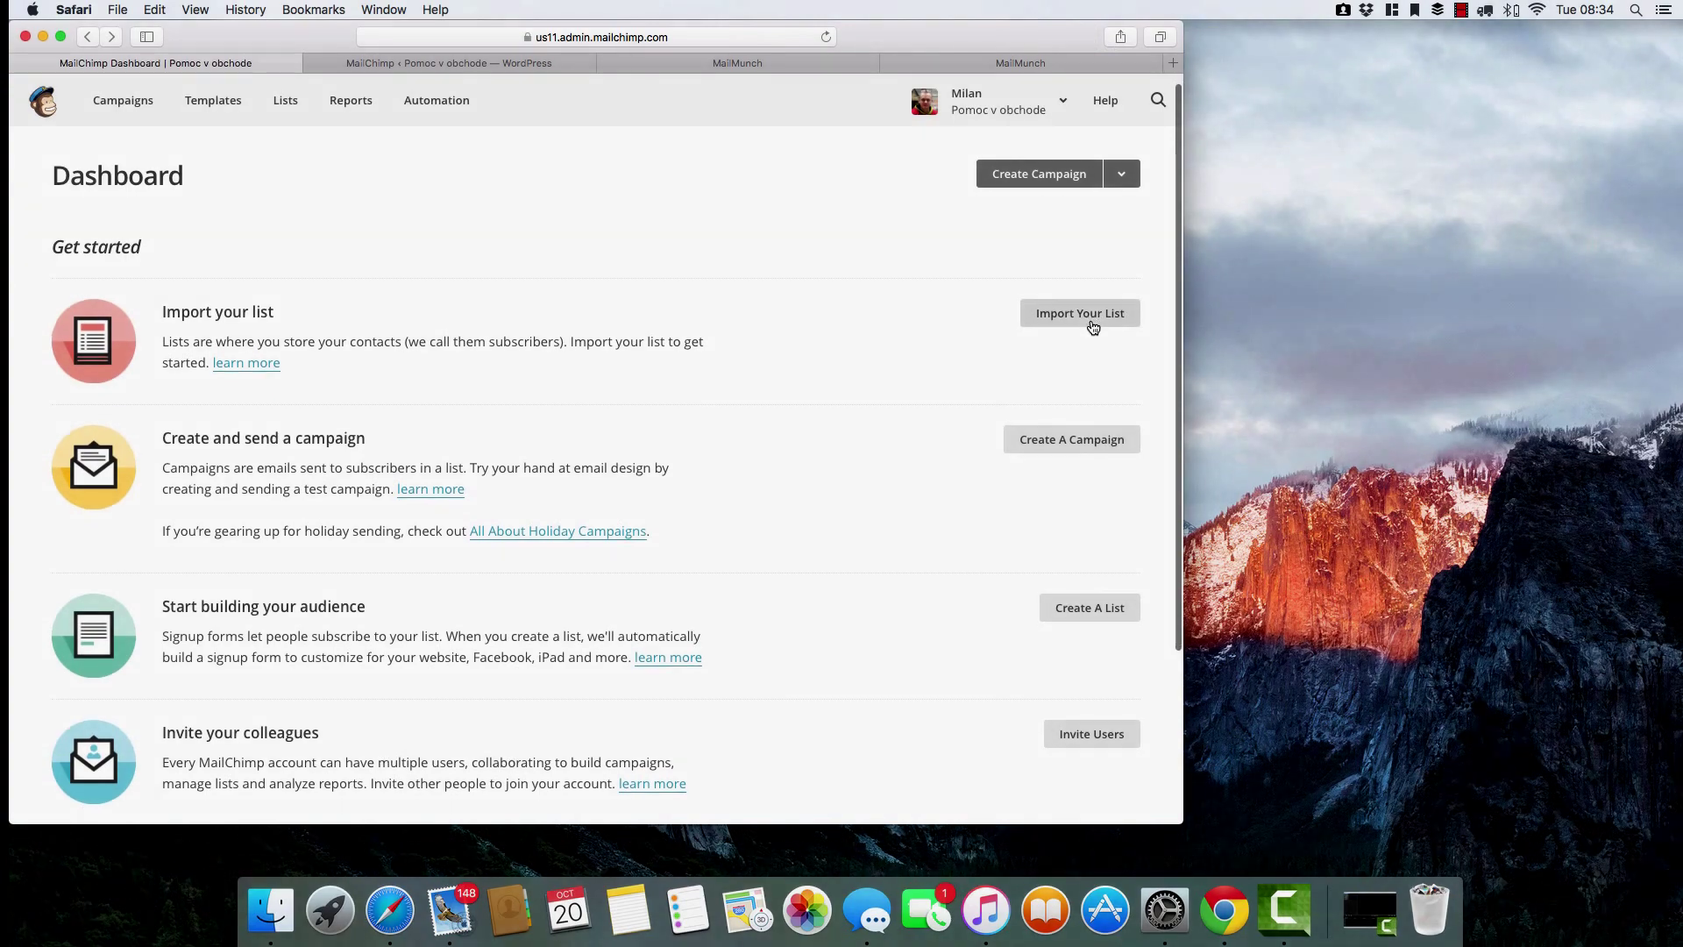
Start importing a new list named 'Pomoc v obchode newsletere'.
{"action": "scroll", "coordinate": [1093, 327], "scroll_direction": "down", "scroll_amount": 1}
{"action": "scroll", "coordinate": [1091, 320], "scroll_direction": "down", "scroll_amount": 1}
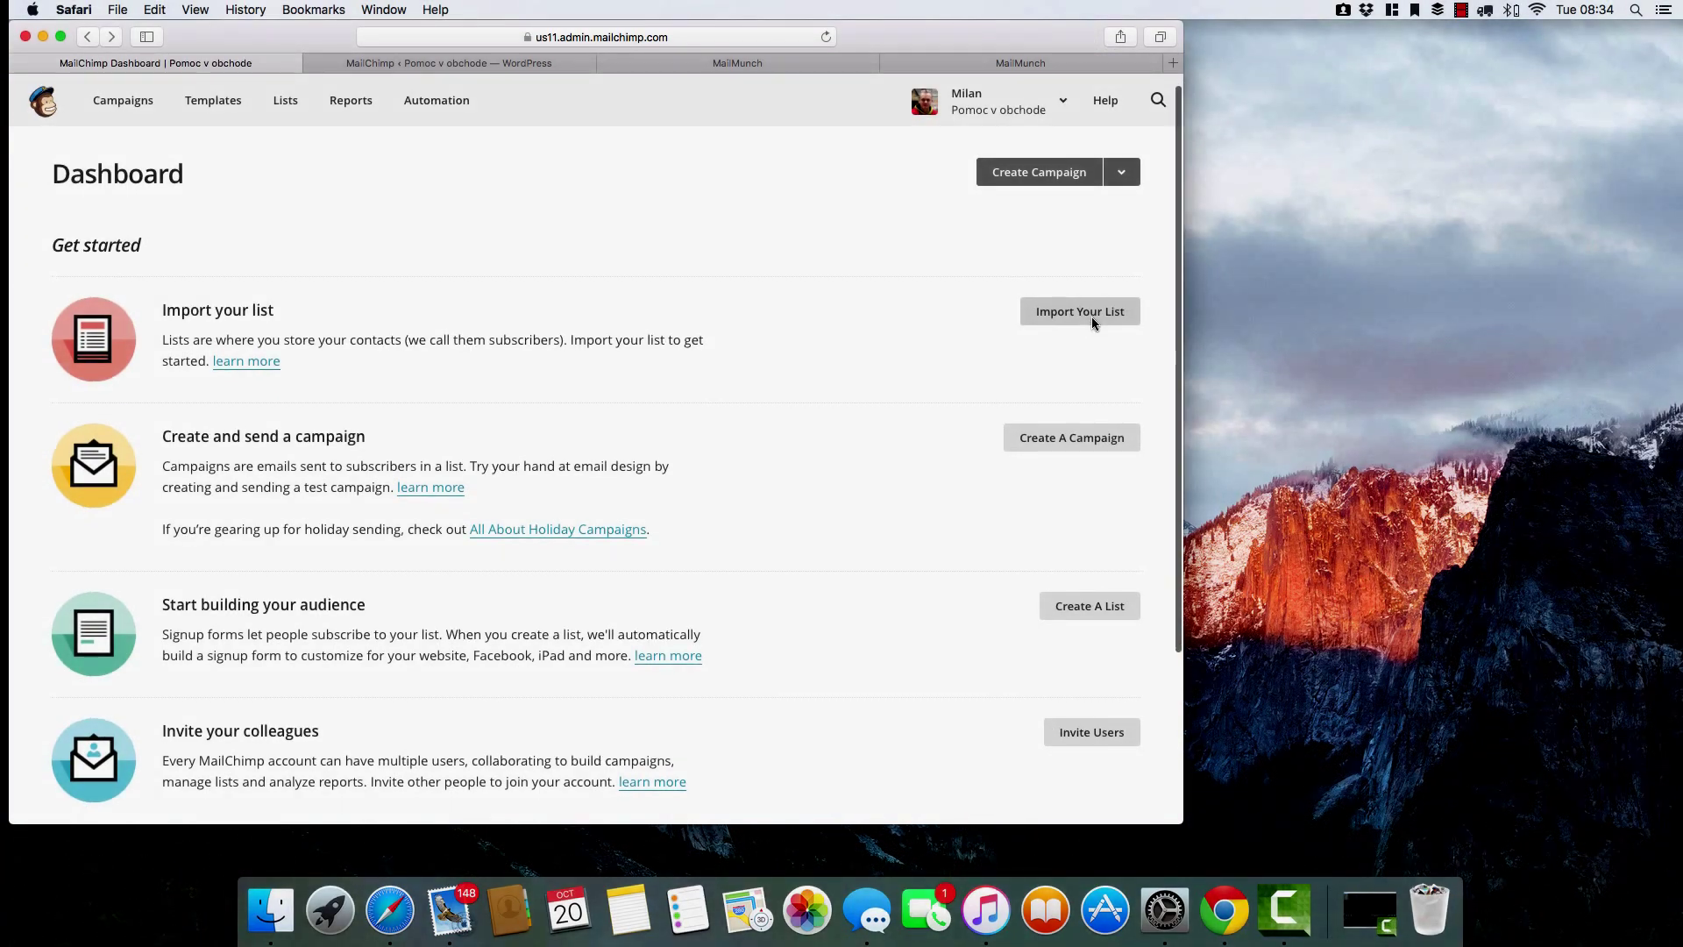
{"action": "left_click", "coordinate": [1081, 313]}
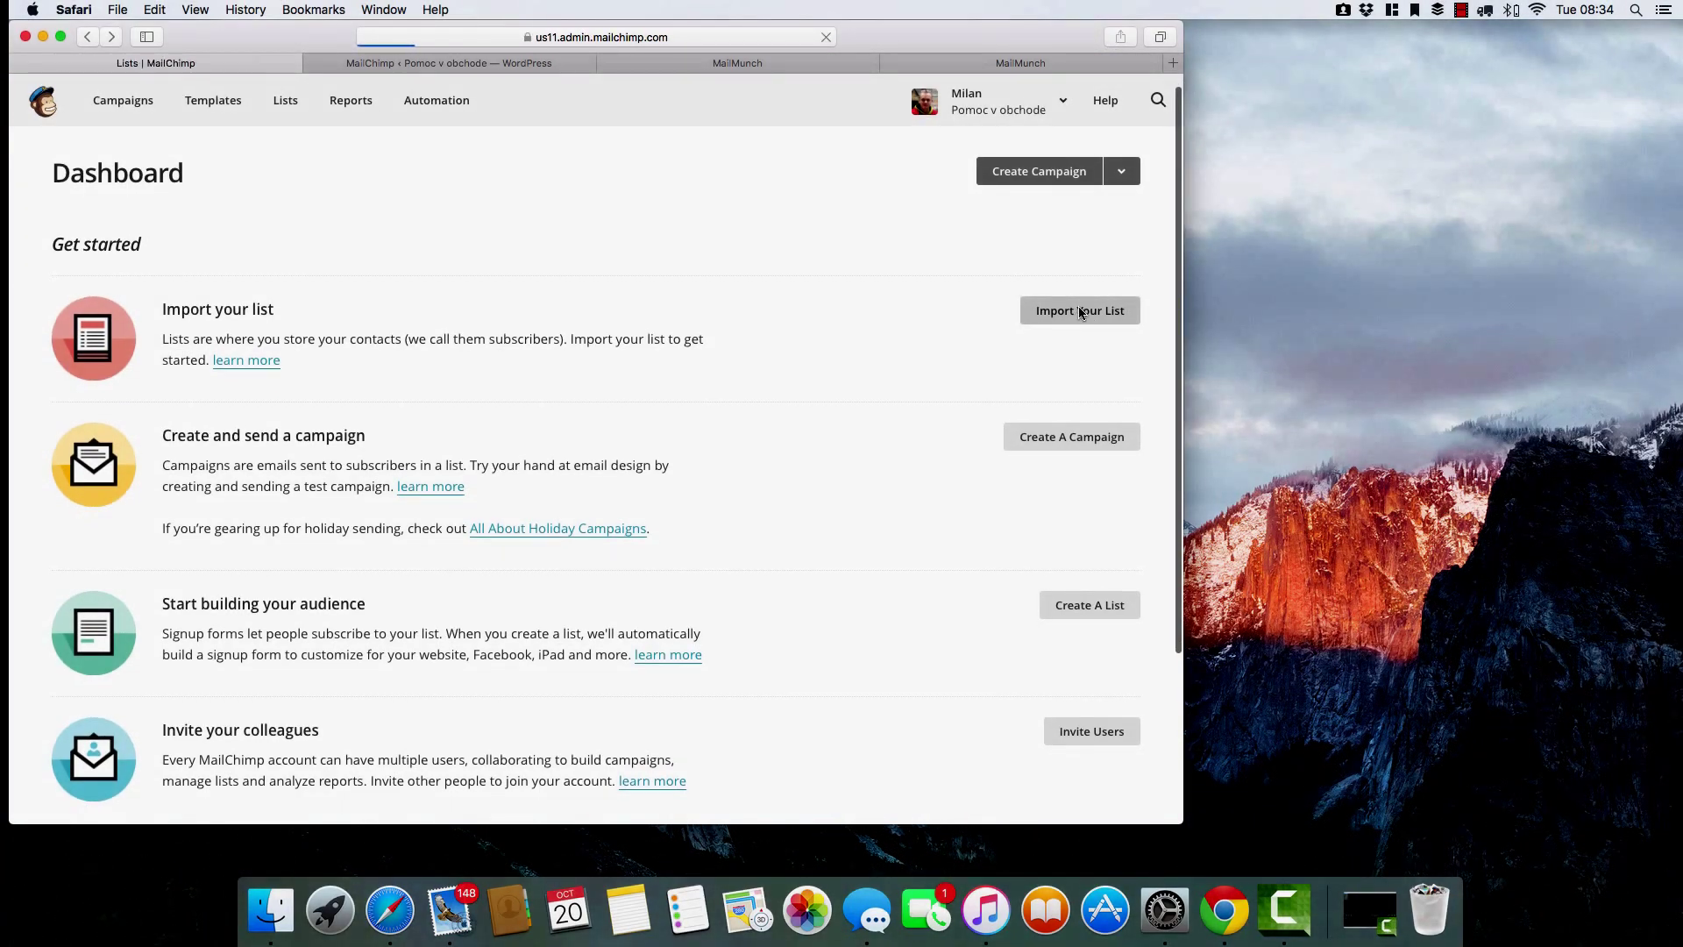
{"action": "left_click", "coordinate": [395, 366]}
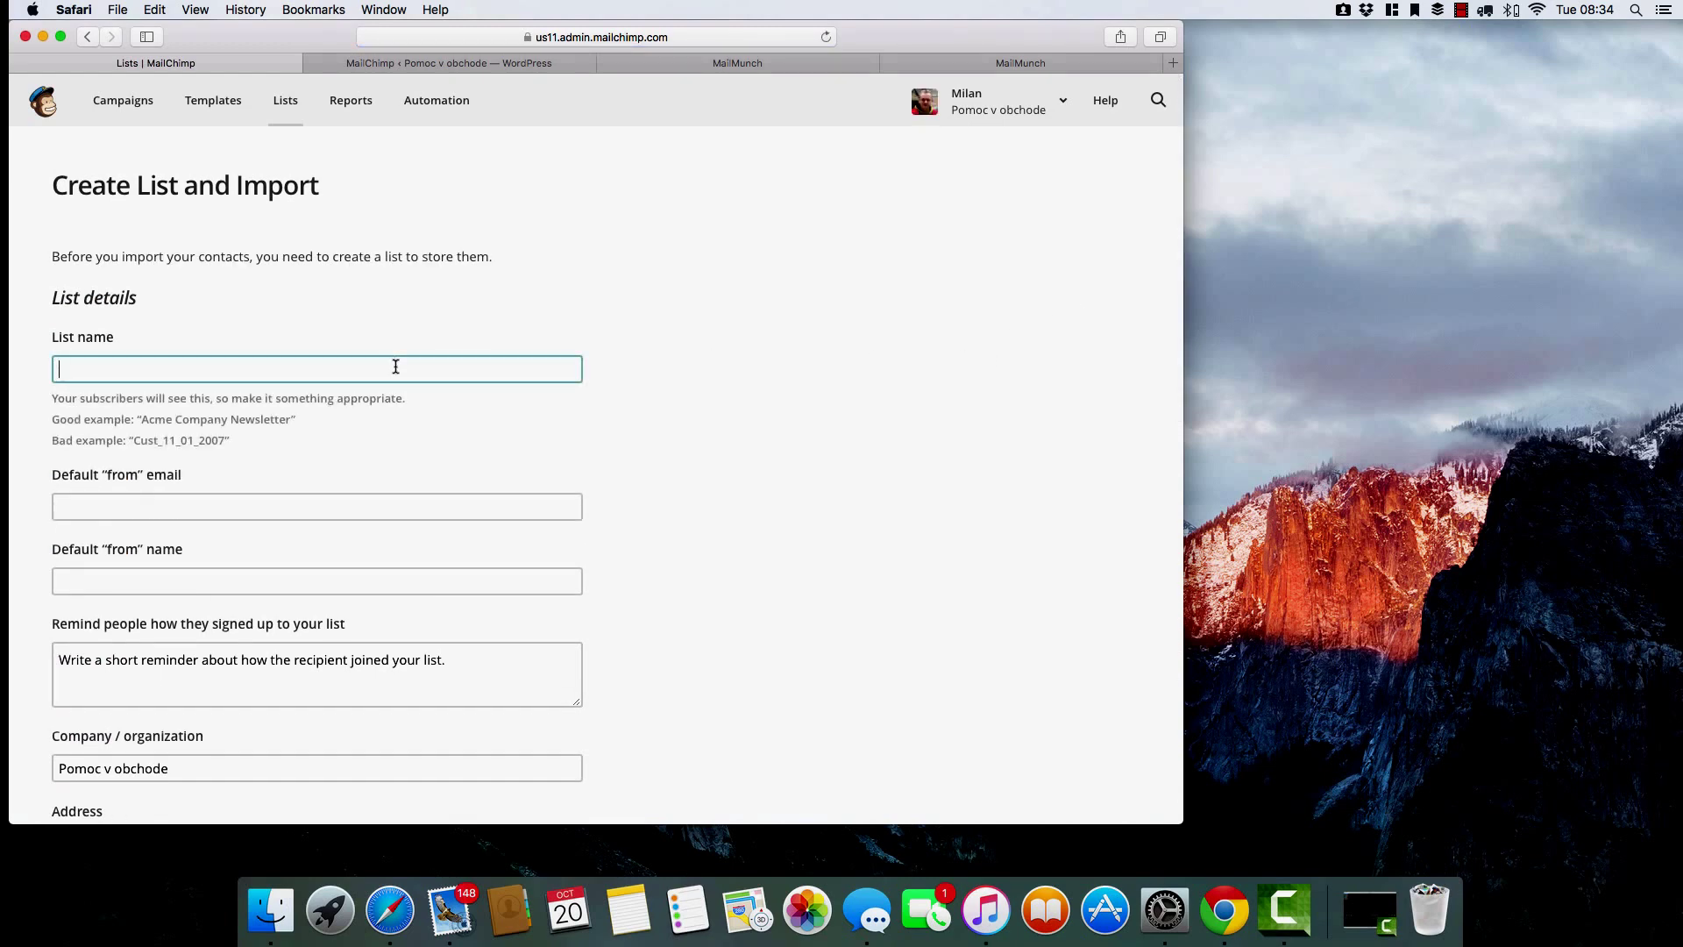
{"action": "type", "text": "Pomoc v obchode newsletere"}
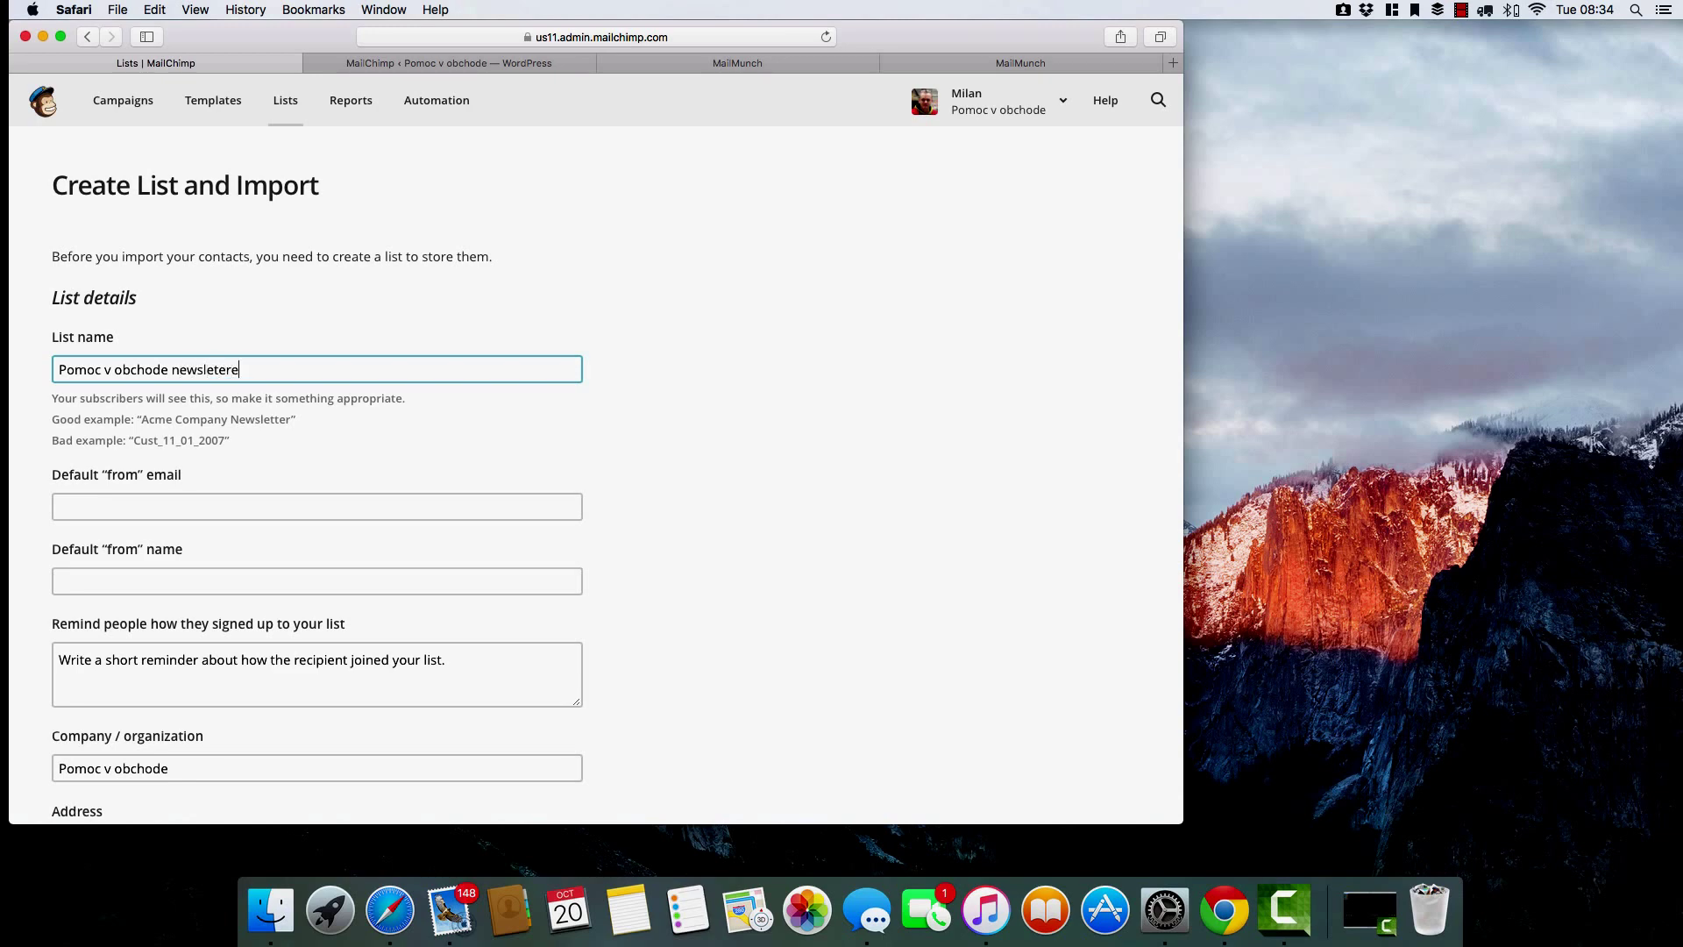
Fill in the default from e-mail and from name, correcting their typos.
{"action": "key", "text": "Tab"}
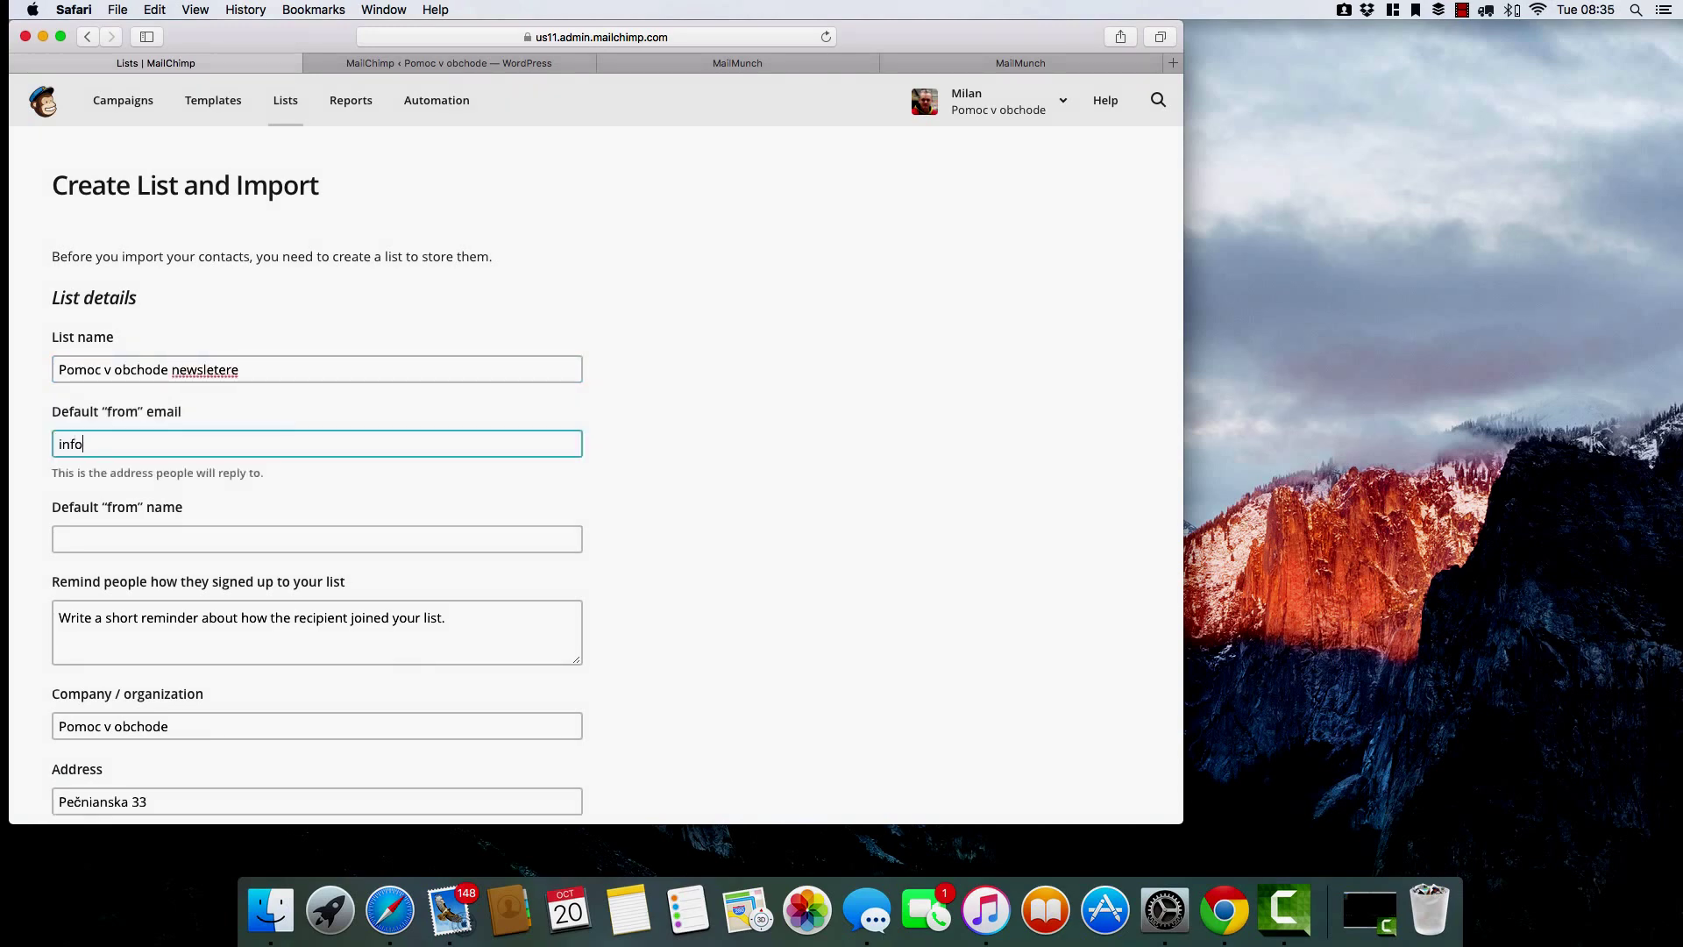
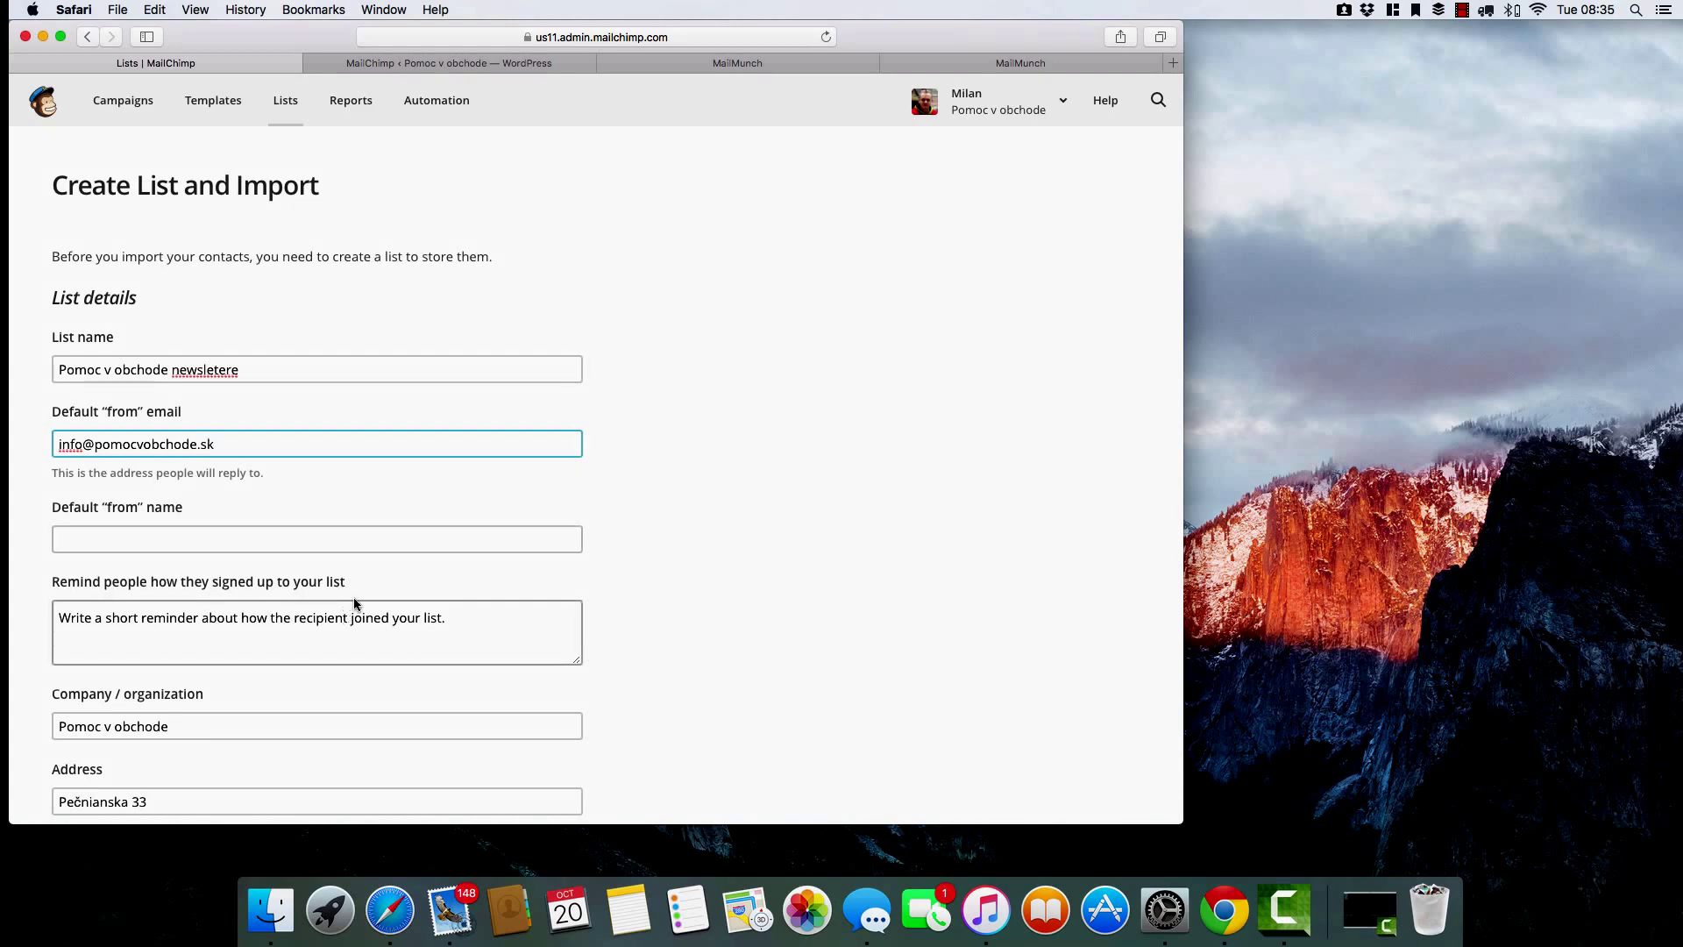
{"action": "left_click", "coordinate": [355, 538]}
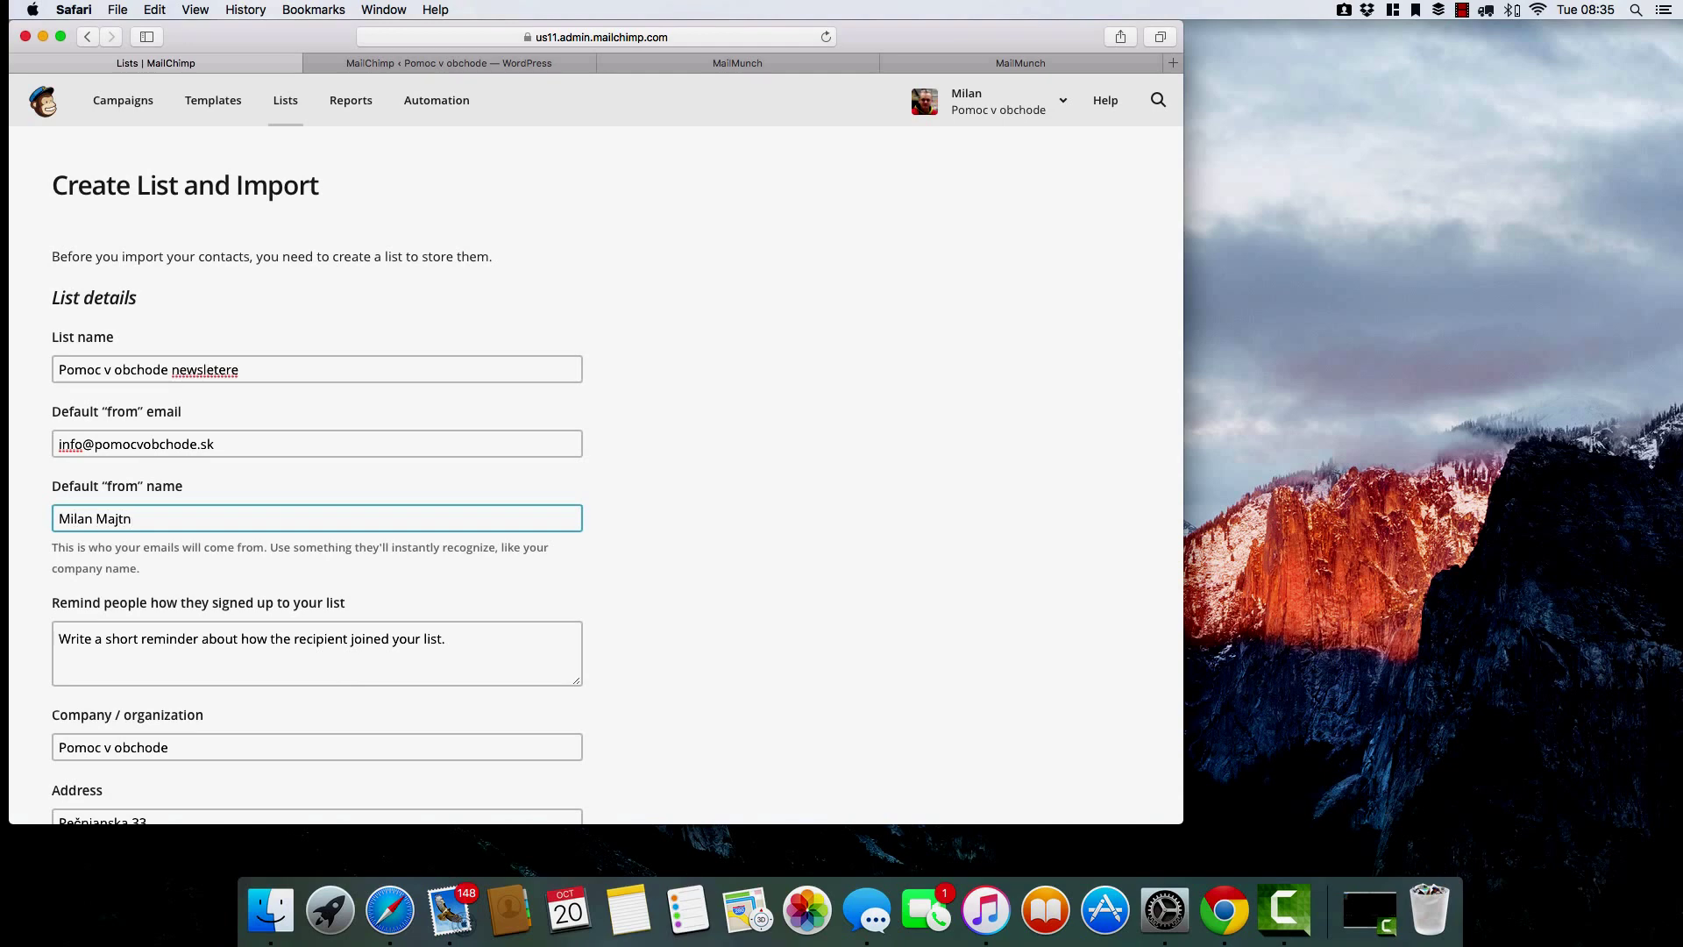
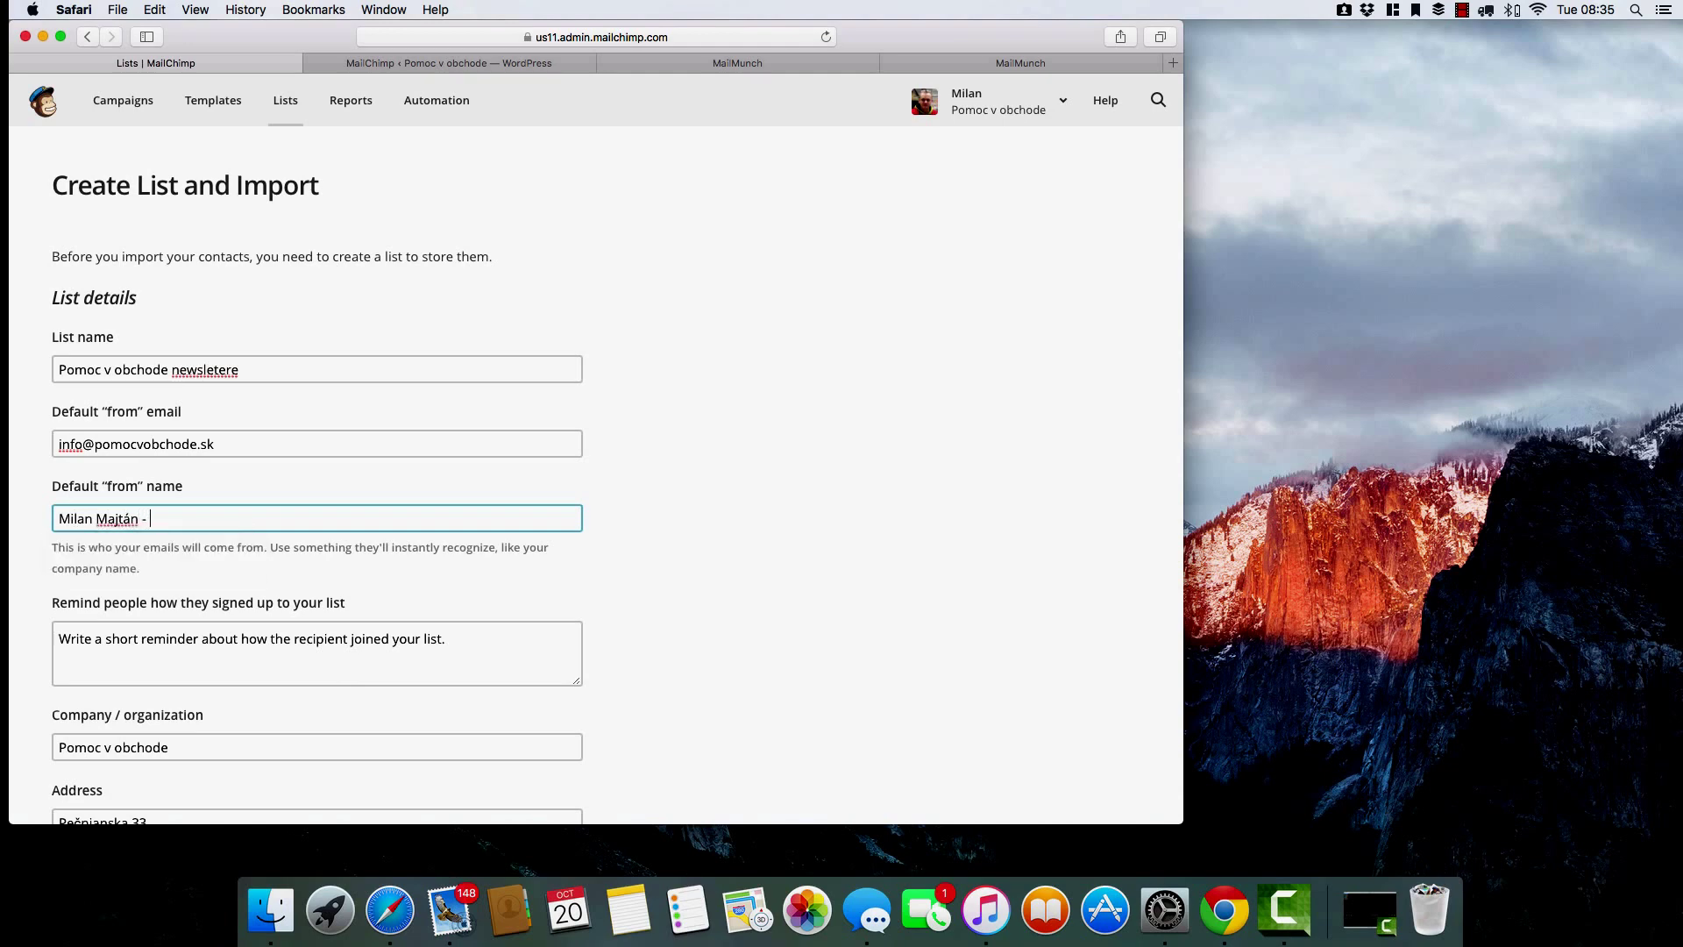
{"action": "type", "text": "- pomoc v obchode"}
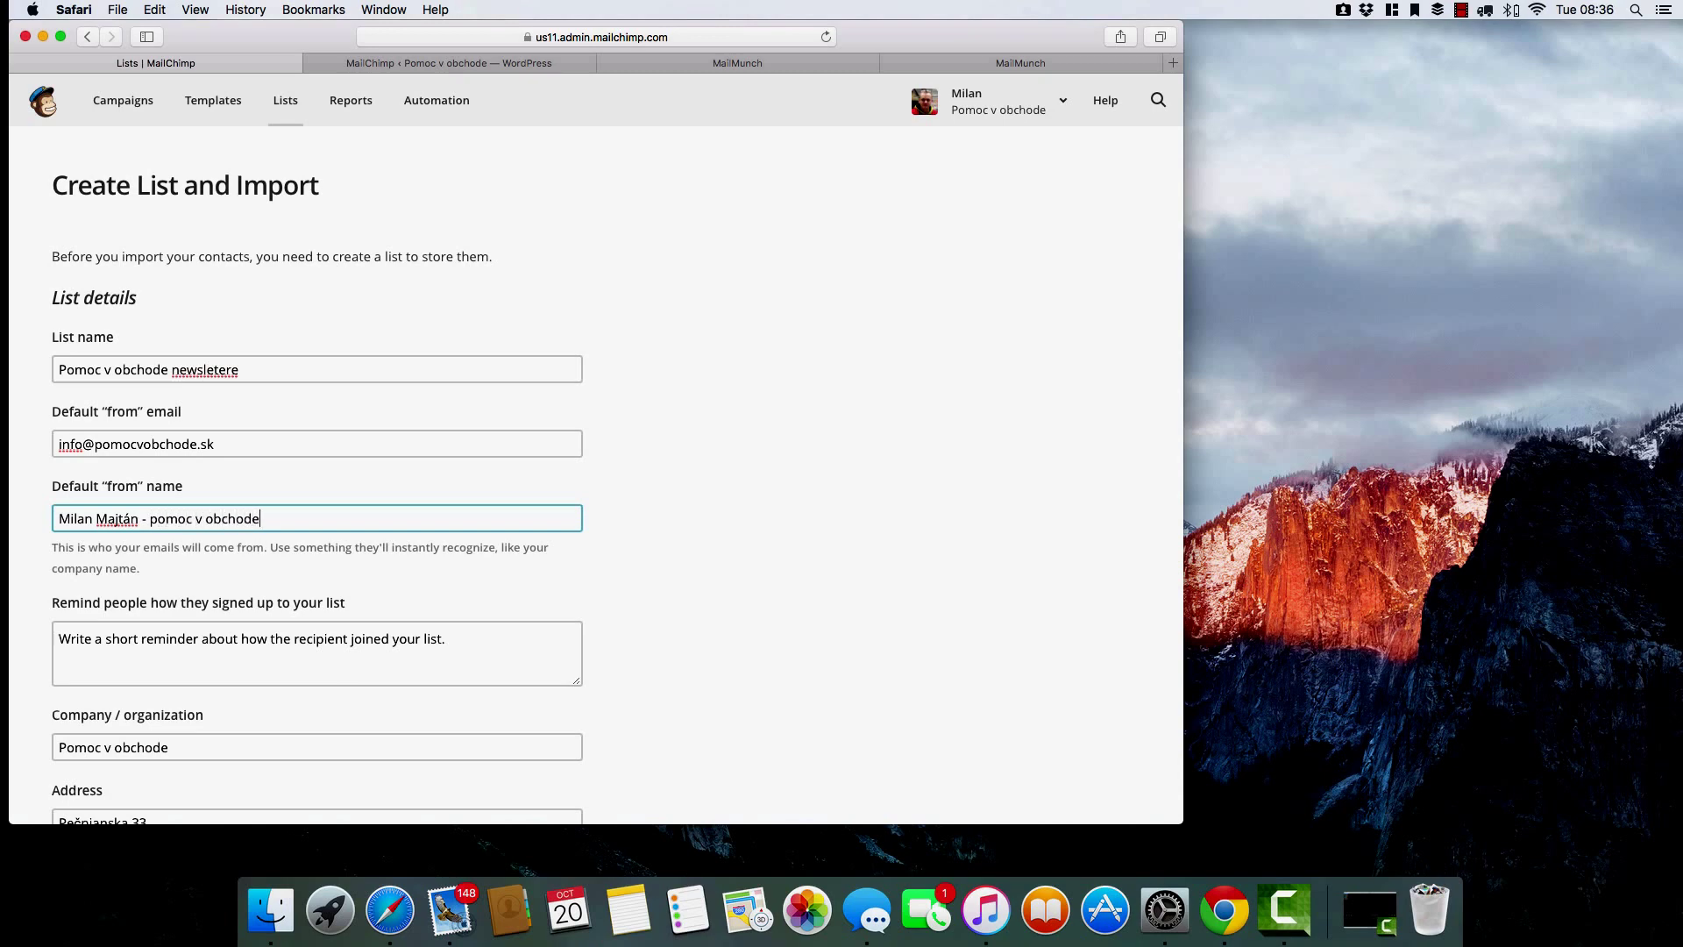
Write the signup reminder 'Ako ti pomoc v obchode pomohla tento mesiac'.
{"action": "left_click", "coordinate": [475, 642]}
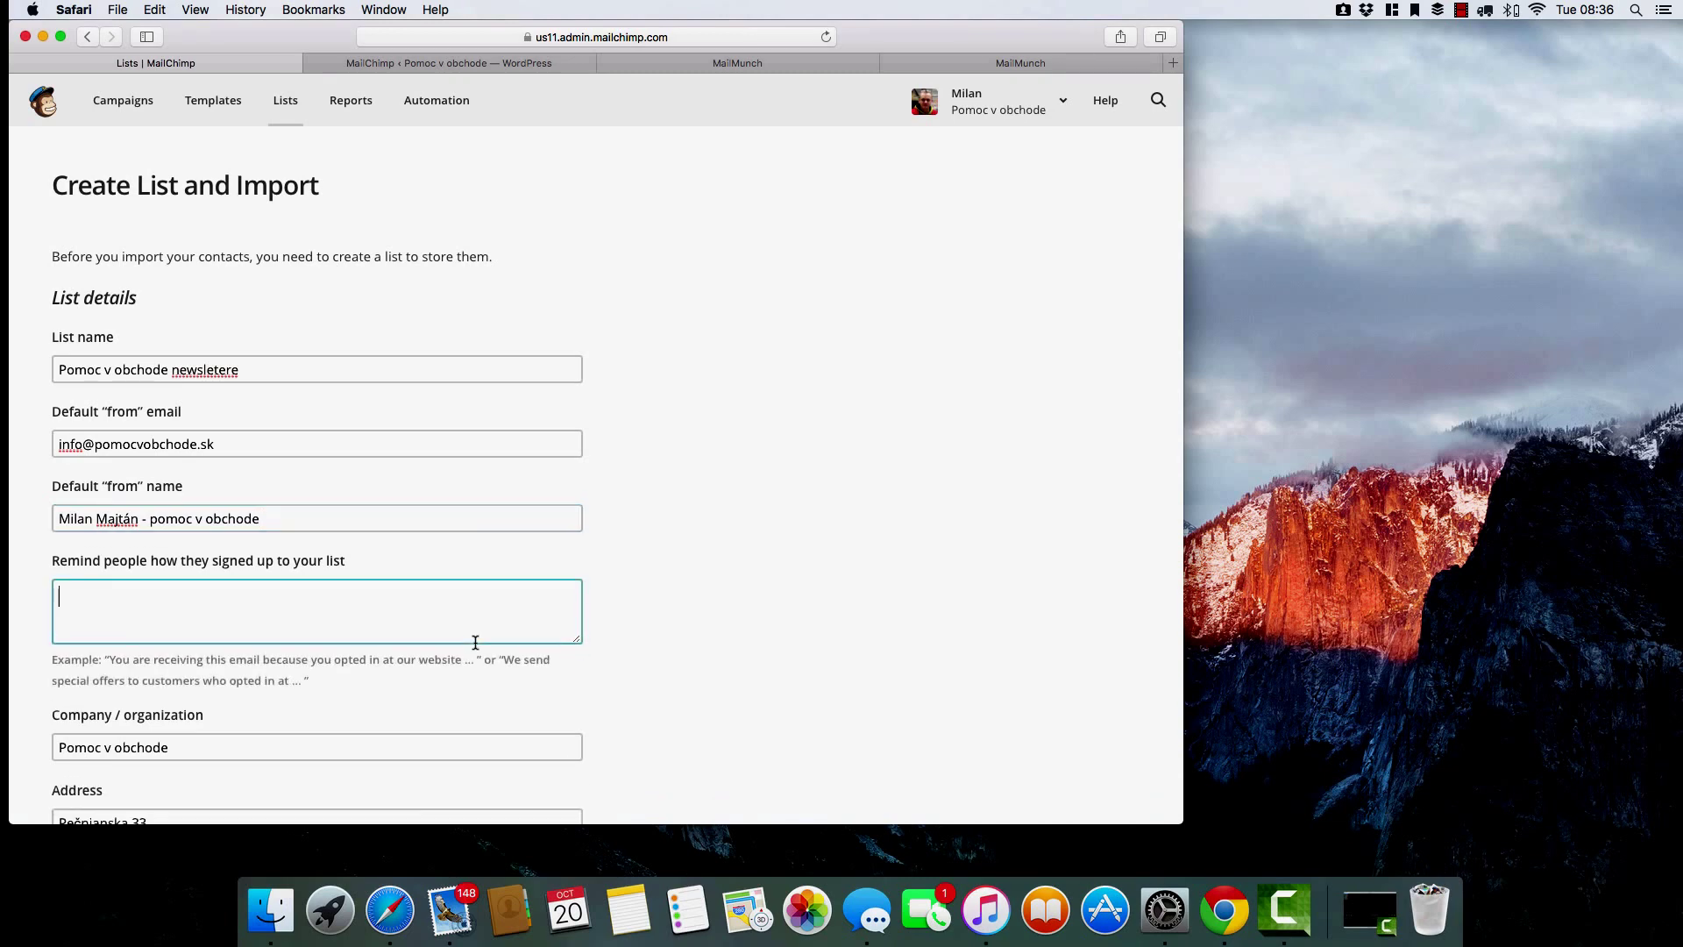
{"action": "type", "text": "Ako ti"}
{"action": "type", "text": "pomoc v obchode pomohla te"}
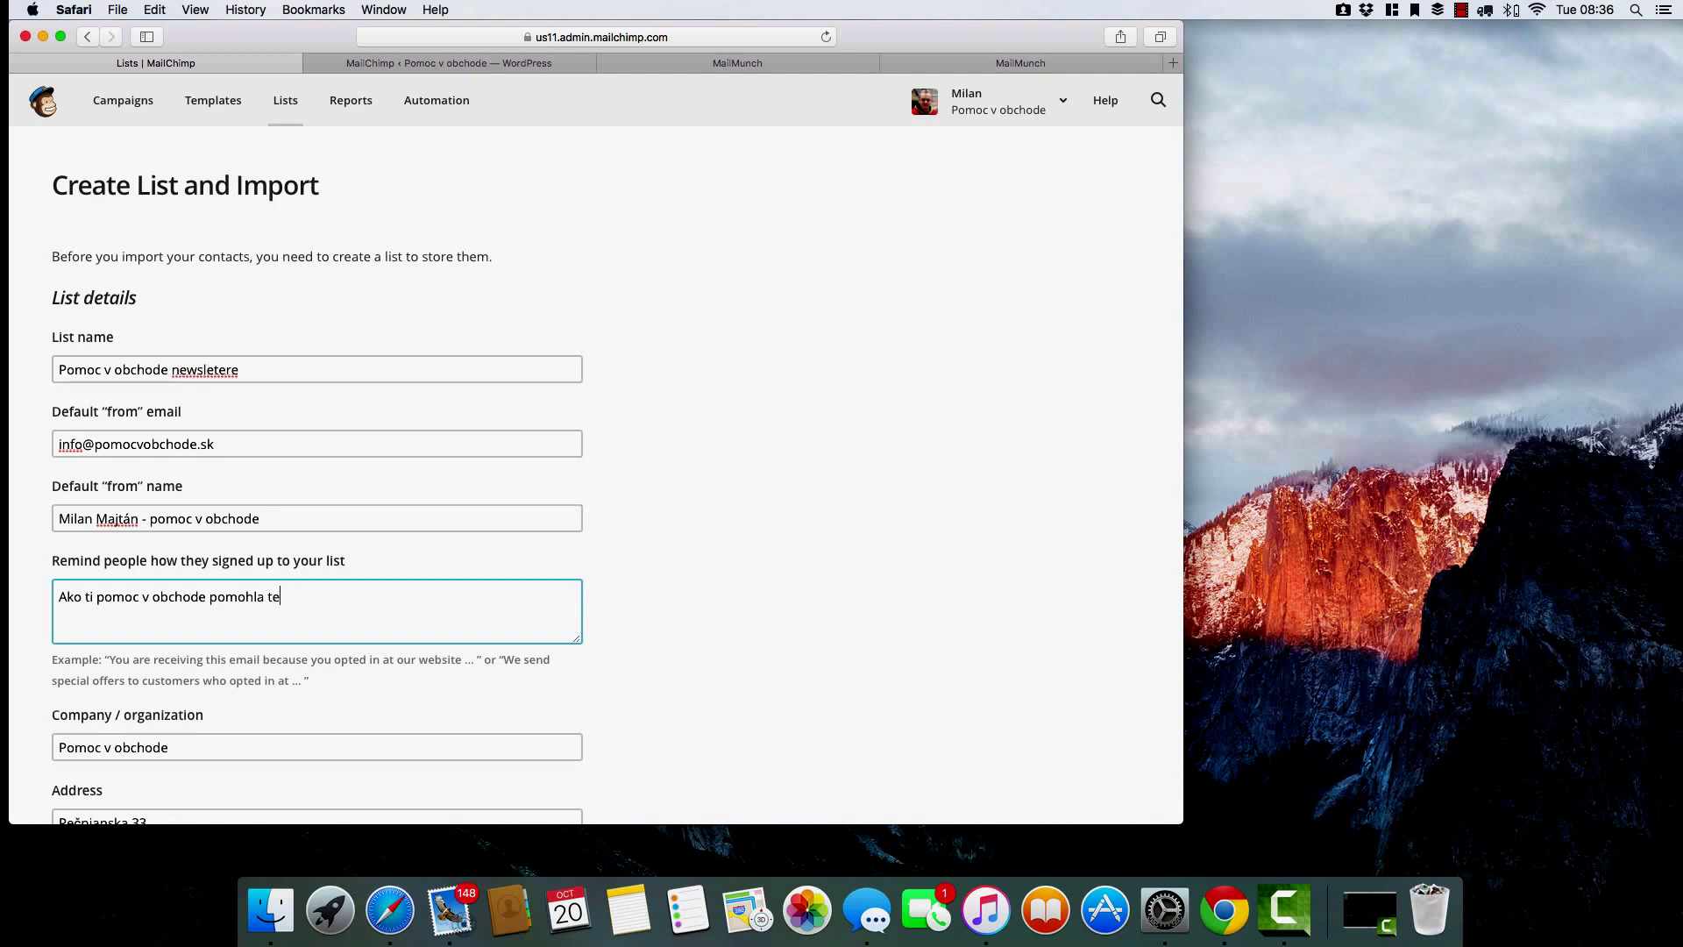
{"action": "type", "text": "nto mesiac"}
Enter the contact phone number on the new-list form.
{"action": "scroll", "coordinate": [466, 645], "scroll_direction": "down", "scroll_amount": 5}
{"action": "scroll", "coordinate": [465, 647], "scroll_direction": "down", "scroll_amount": 8}
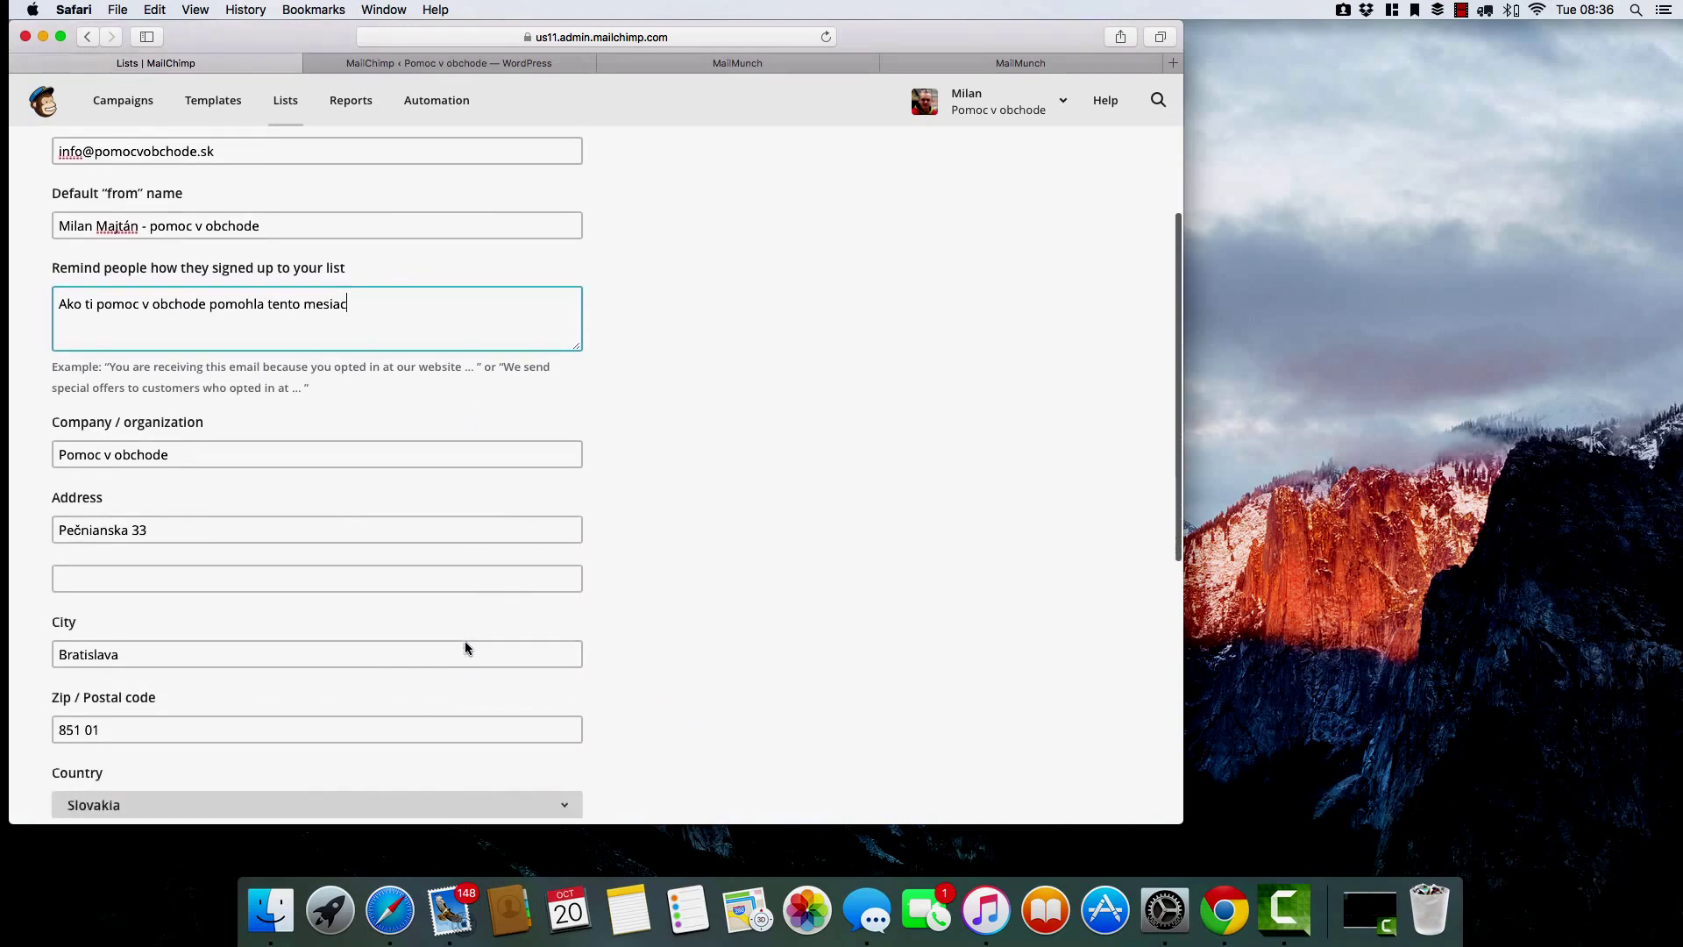
{"action": "left_click", "coordinate": [459, 661]}
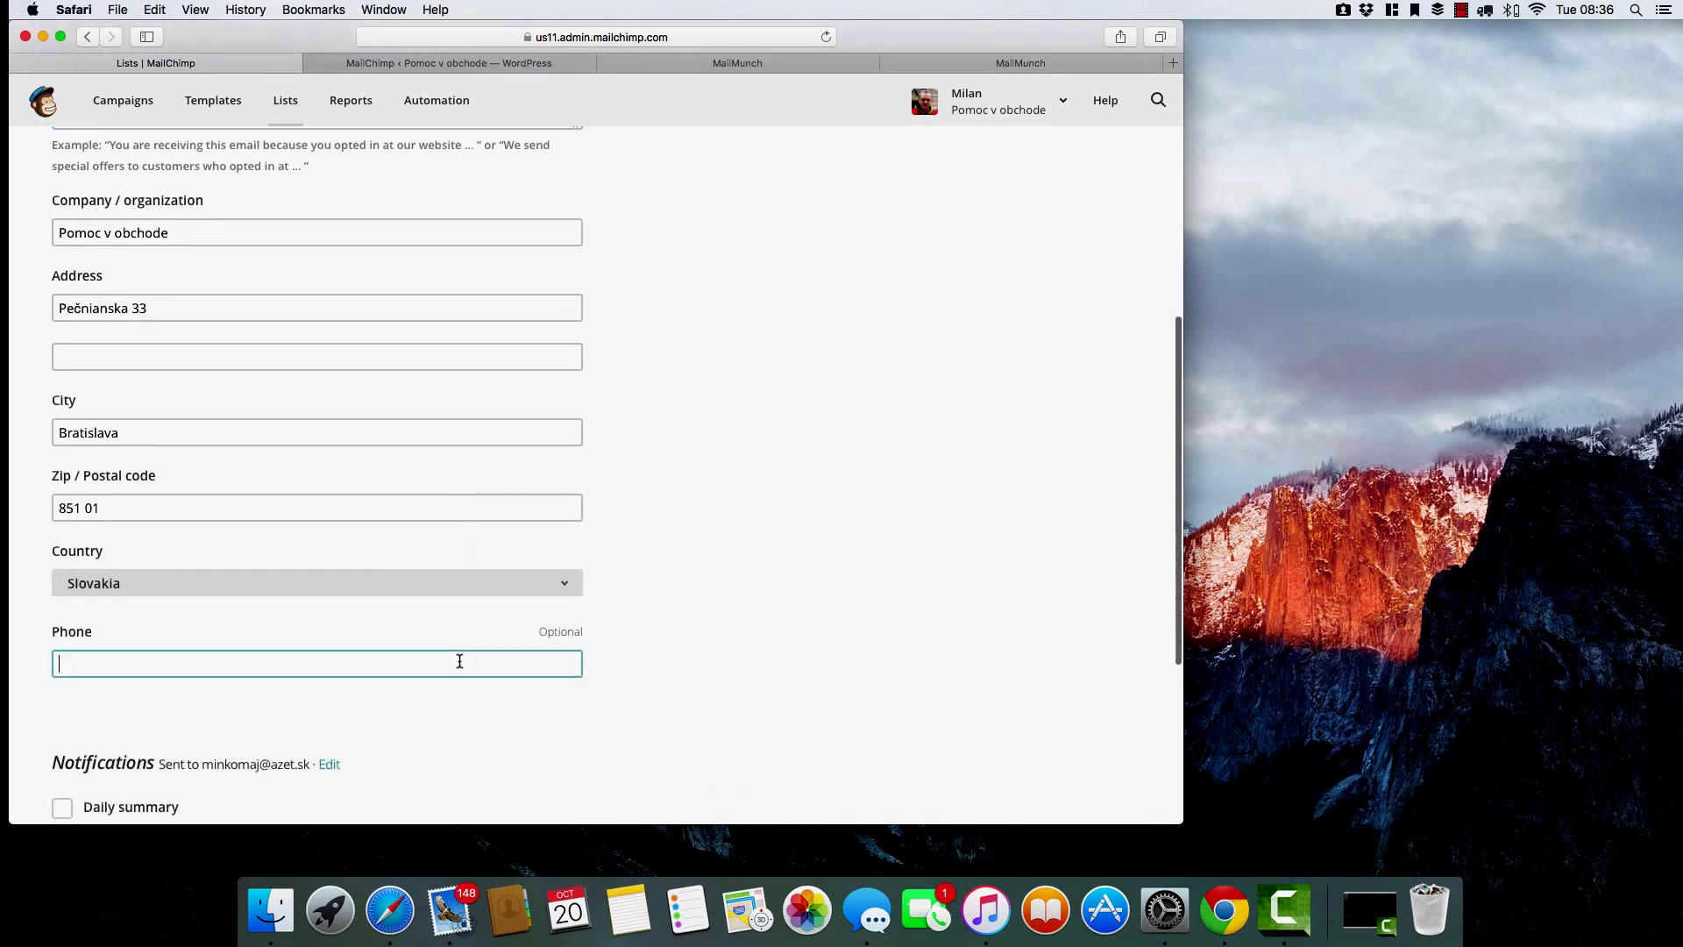
{"action": "scroll", "coordinate": [461, 661], "scroll_direction": "down", "scroll_amount": 1}
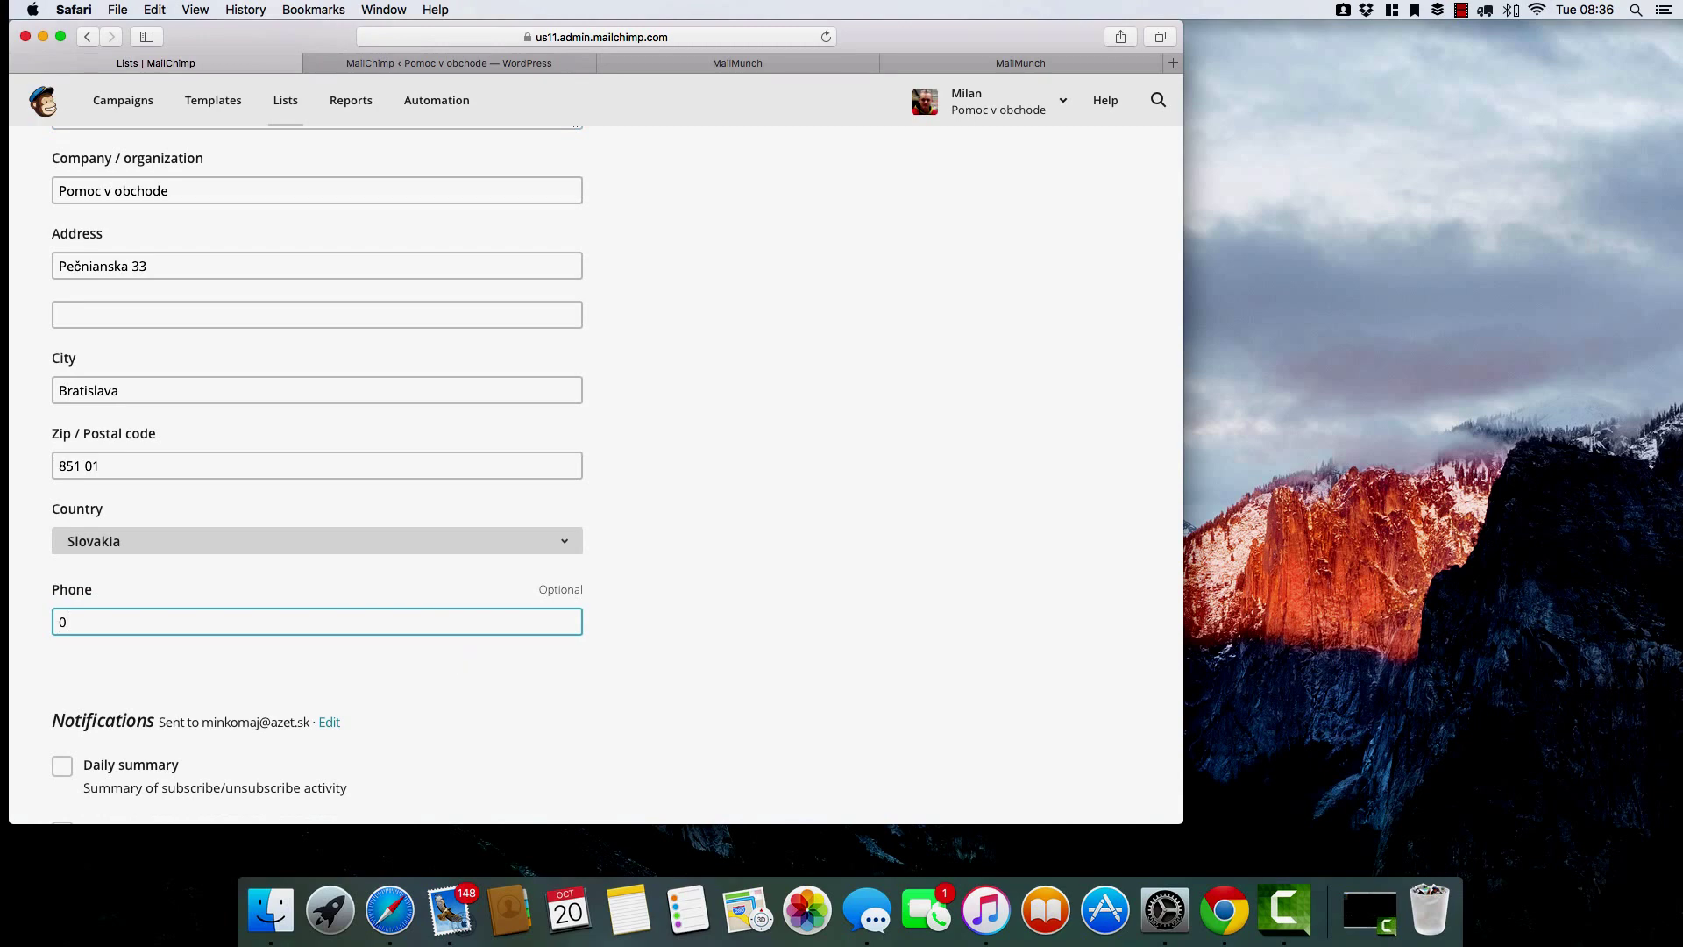
Turn on Daily summary notifications and create the list to go to import.
{"action": "scroll", "coordinate": [461, 659], "scroll_direction": "down", "scroll_amount": 5}
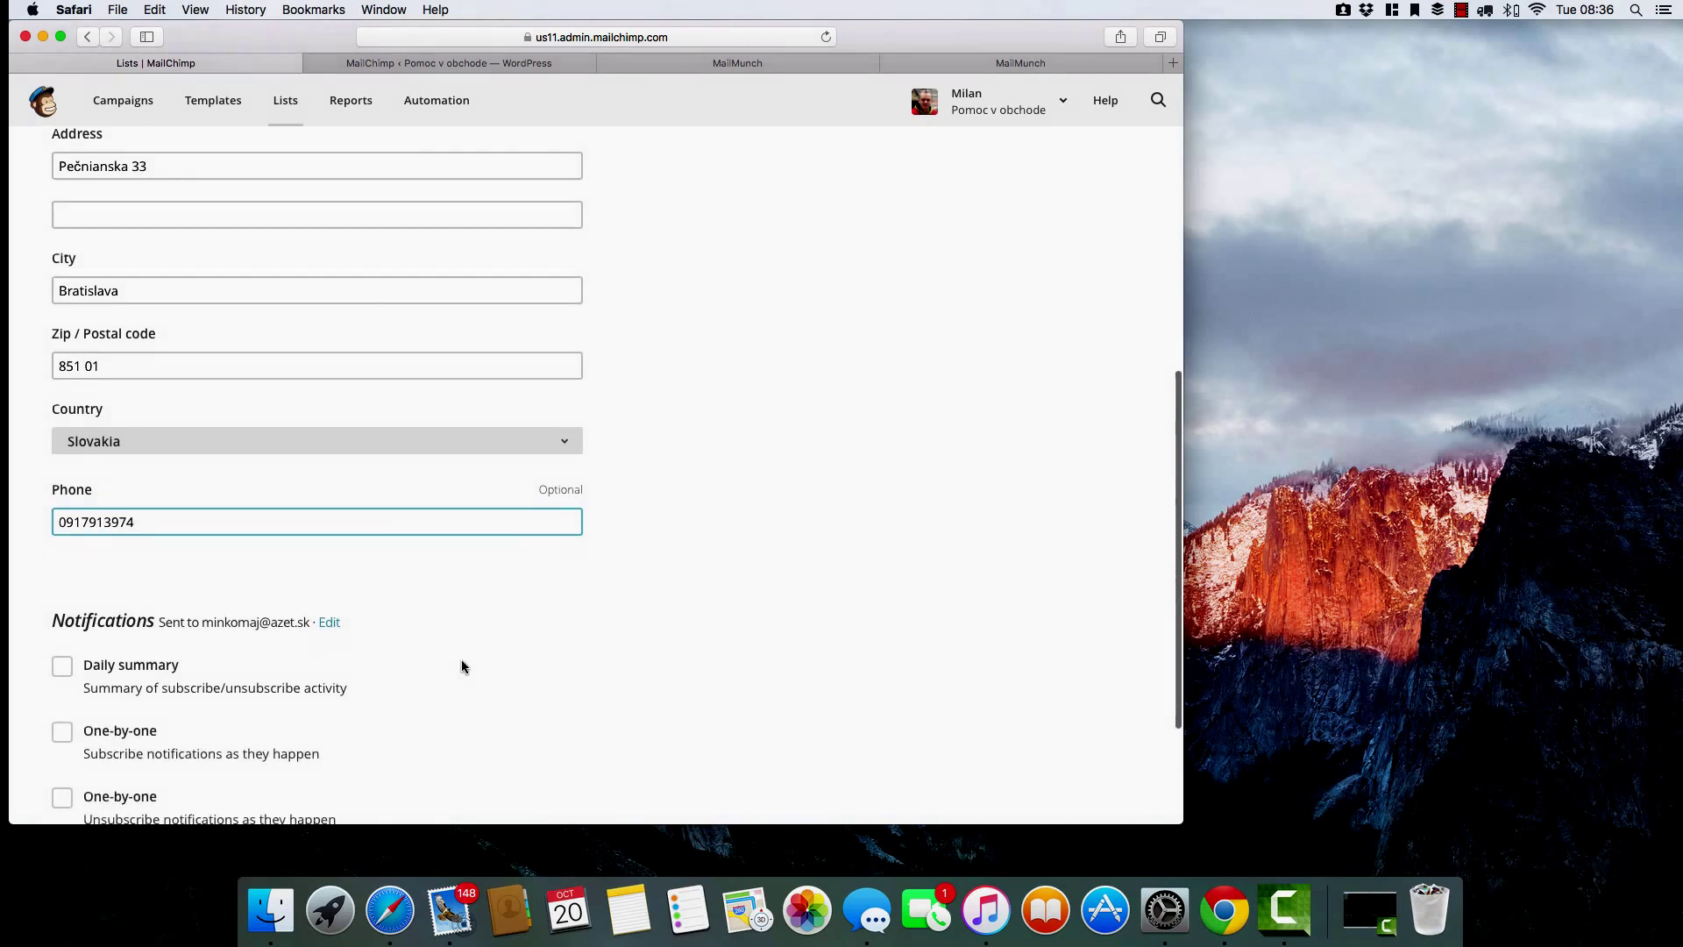
{"action": "scroll", "coordinate": [462, 666], "scroll_direction": "down", "scroll_amount": 1}
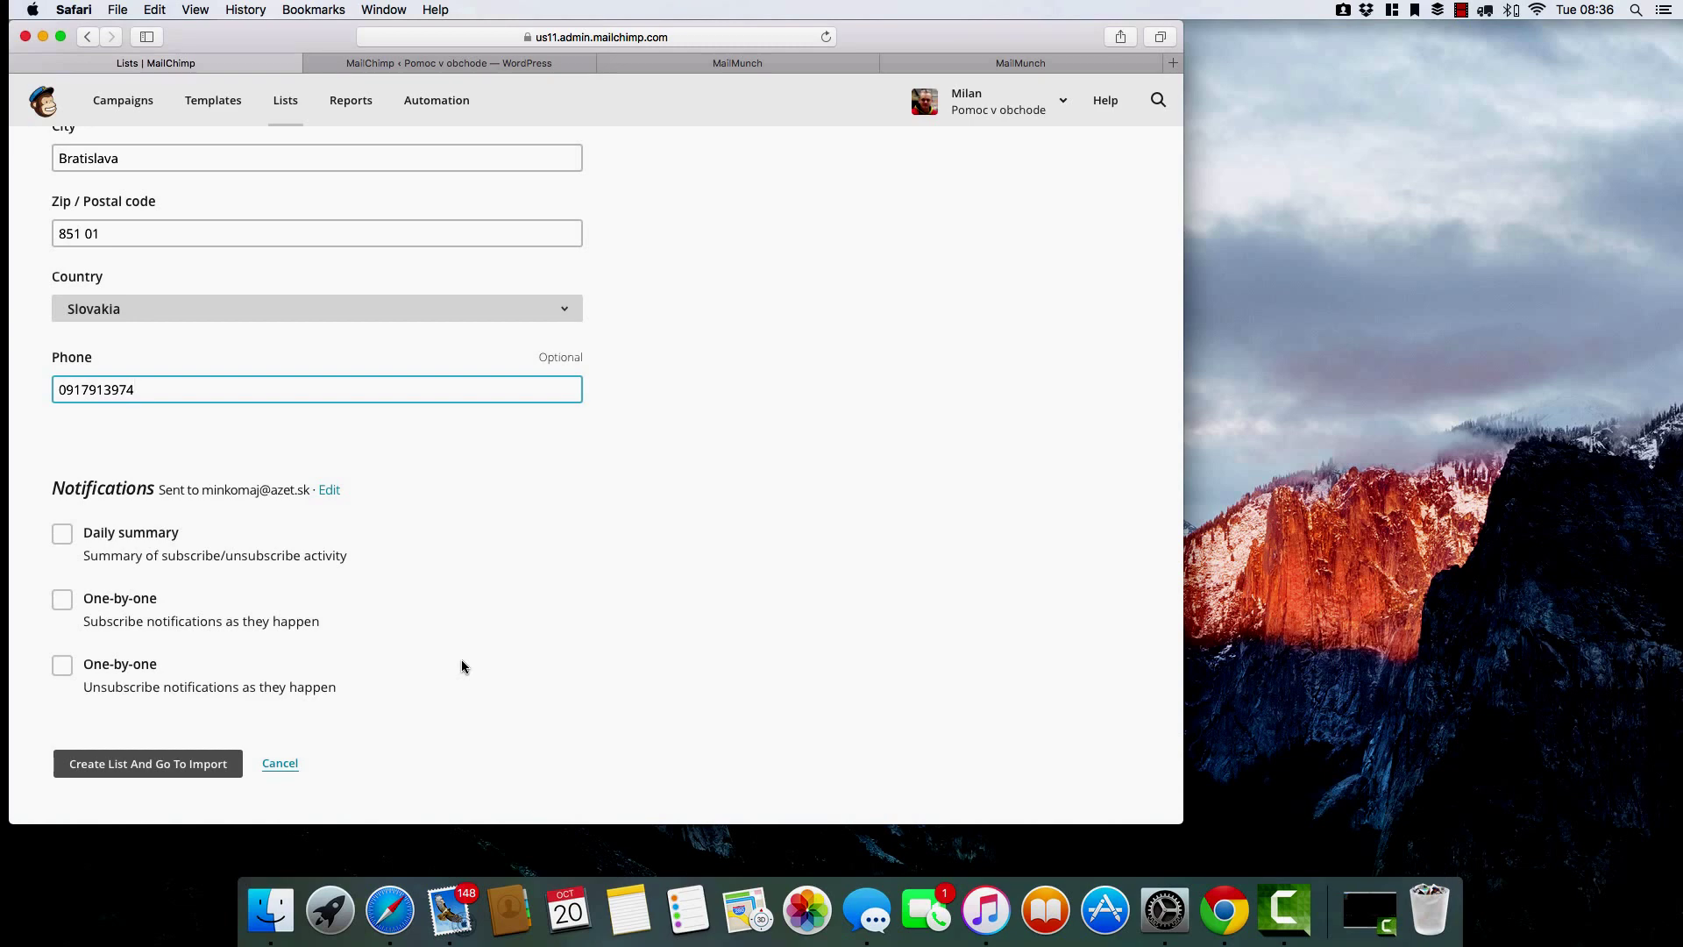
{"action": "scroll", "coordinate": [449, 661], "scroll_direction": "down", "scroll_amount": 2}
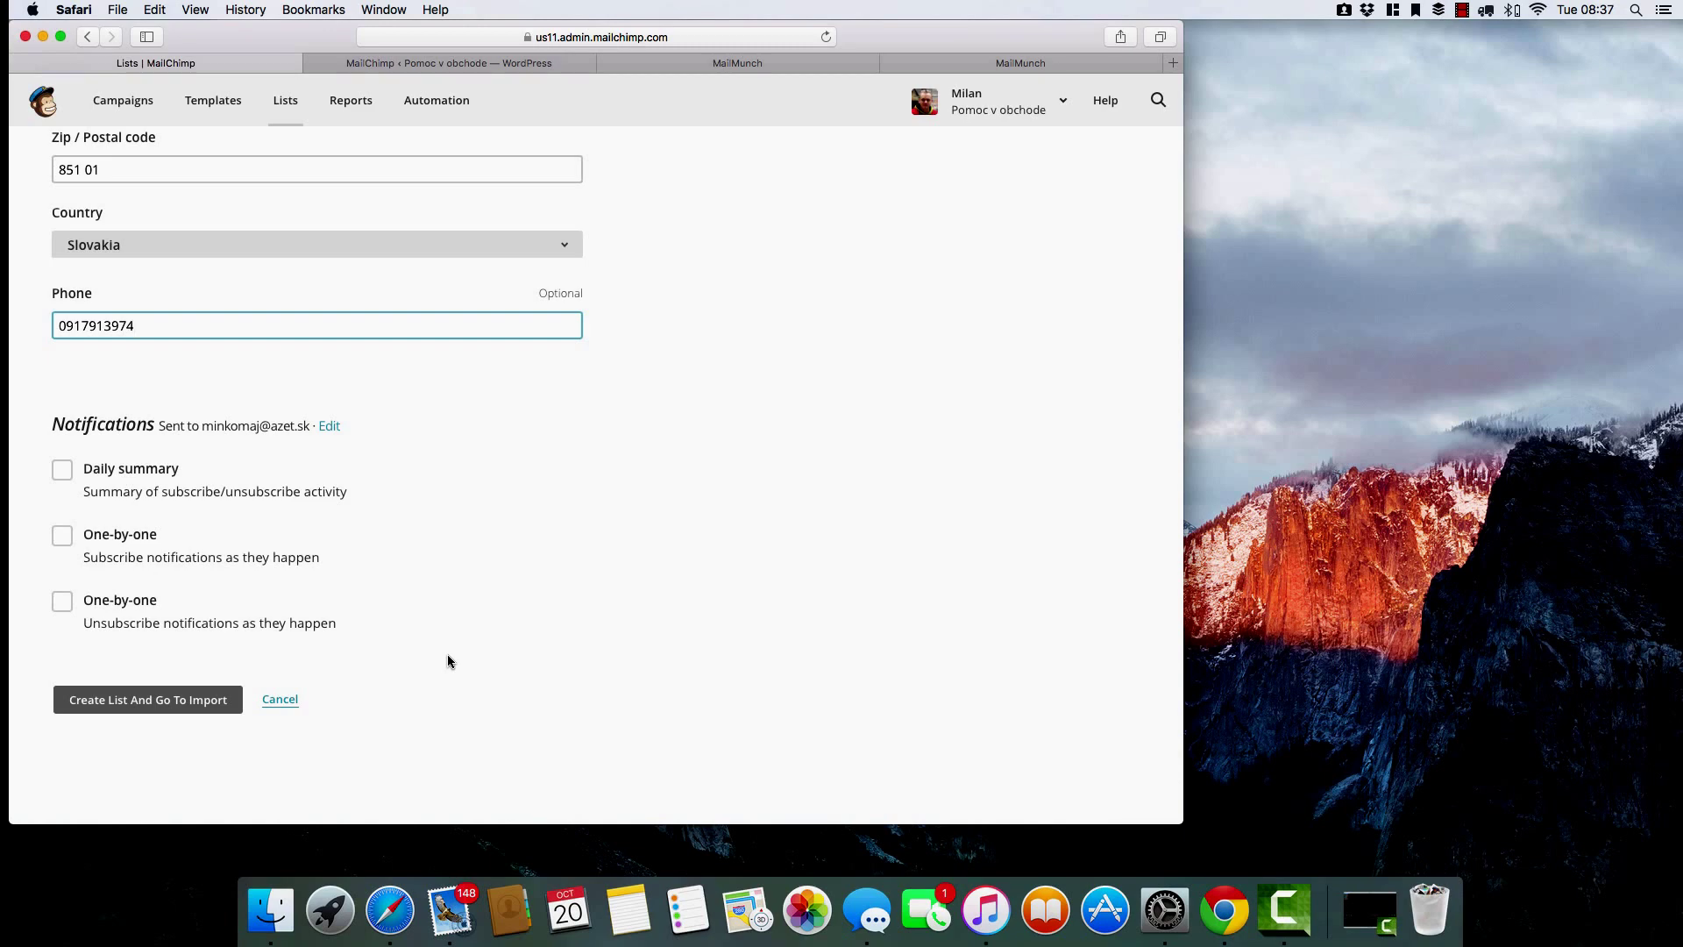
{"action": "left_click", "coordinate": [63, 478]}
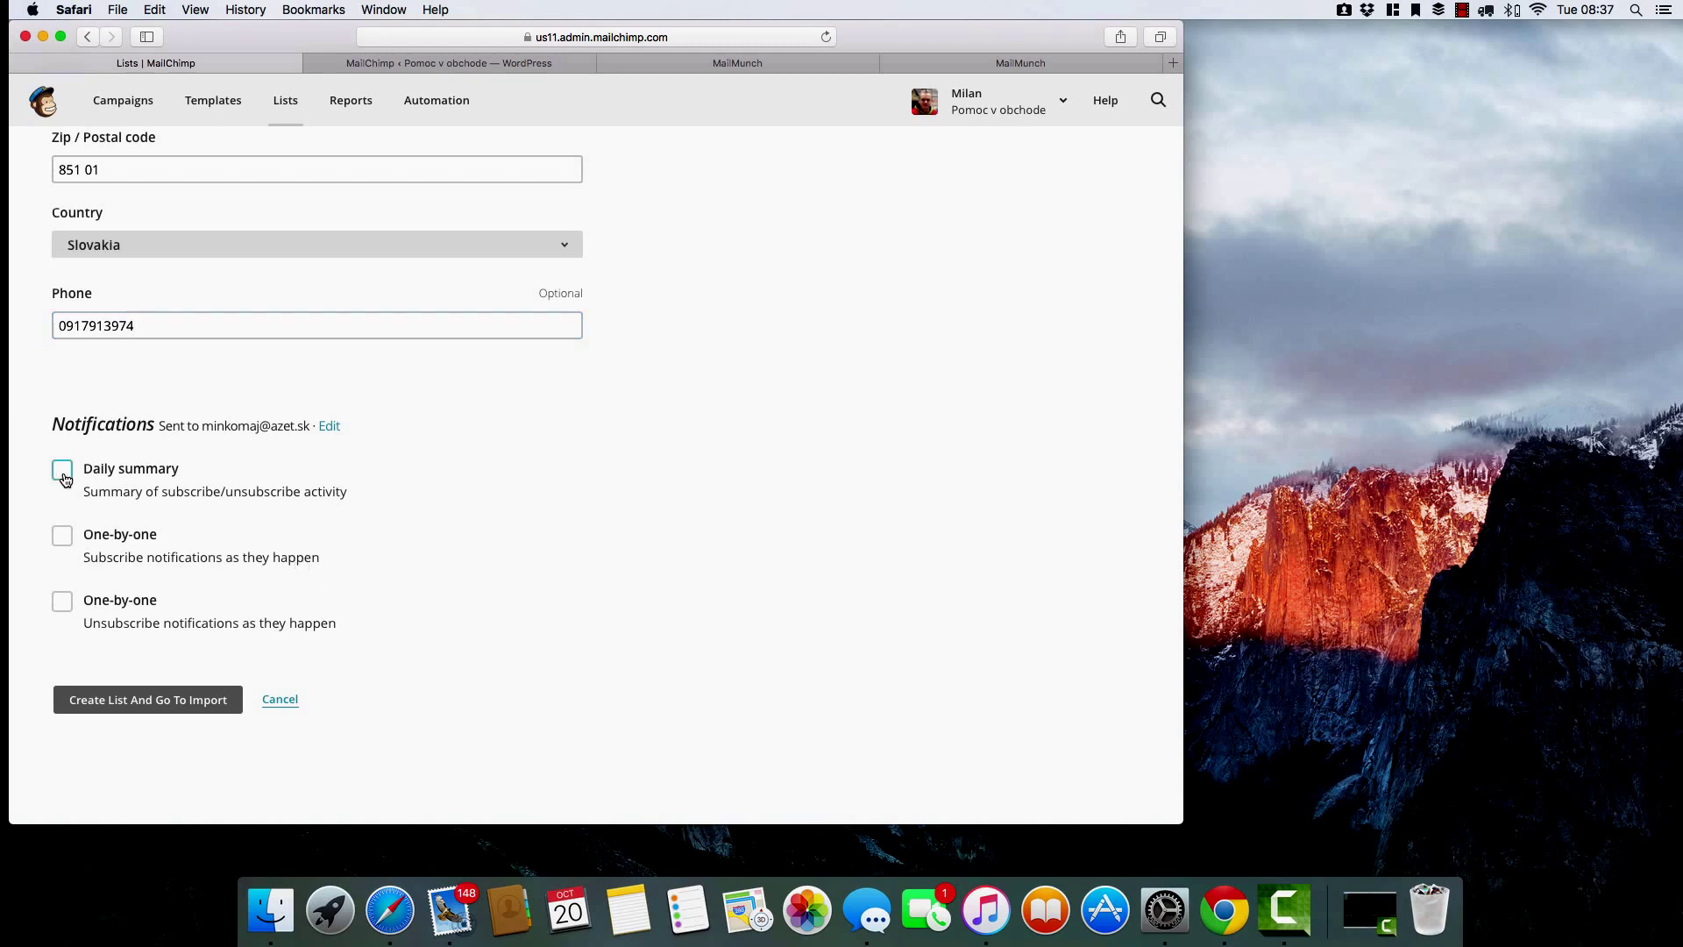
{"action": "left_click", "coordinate": [200, 702]}
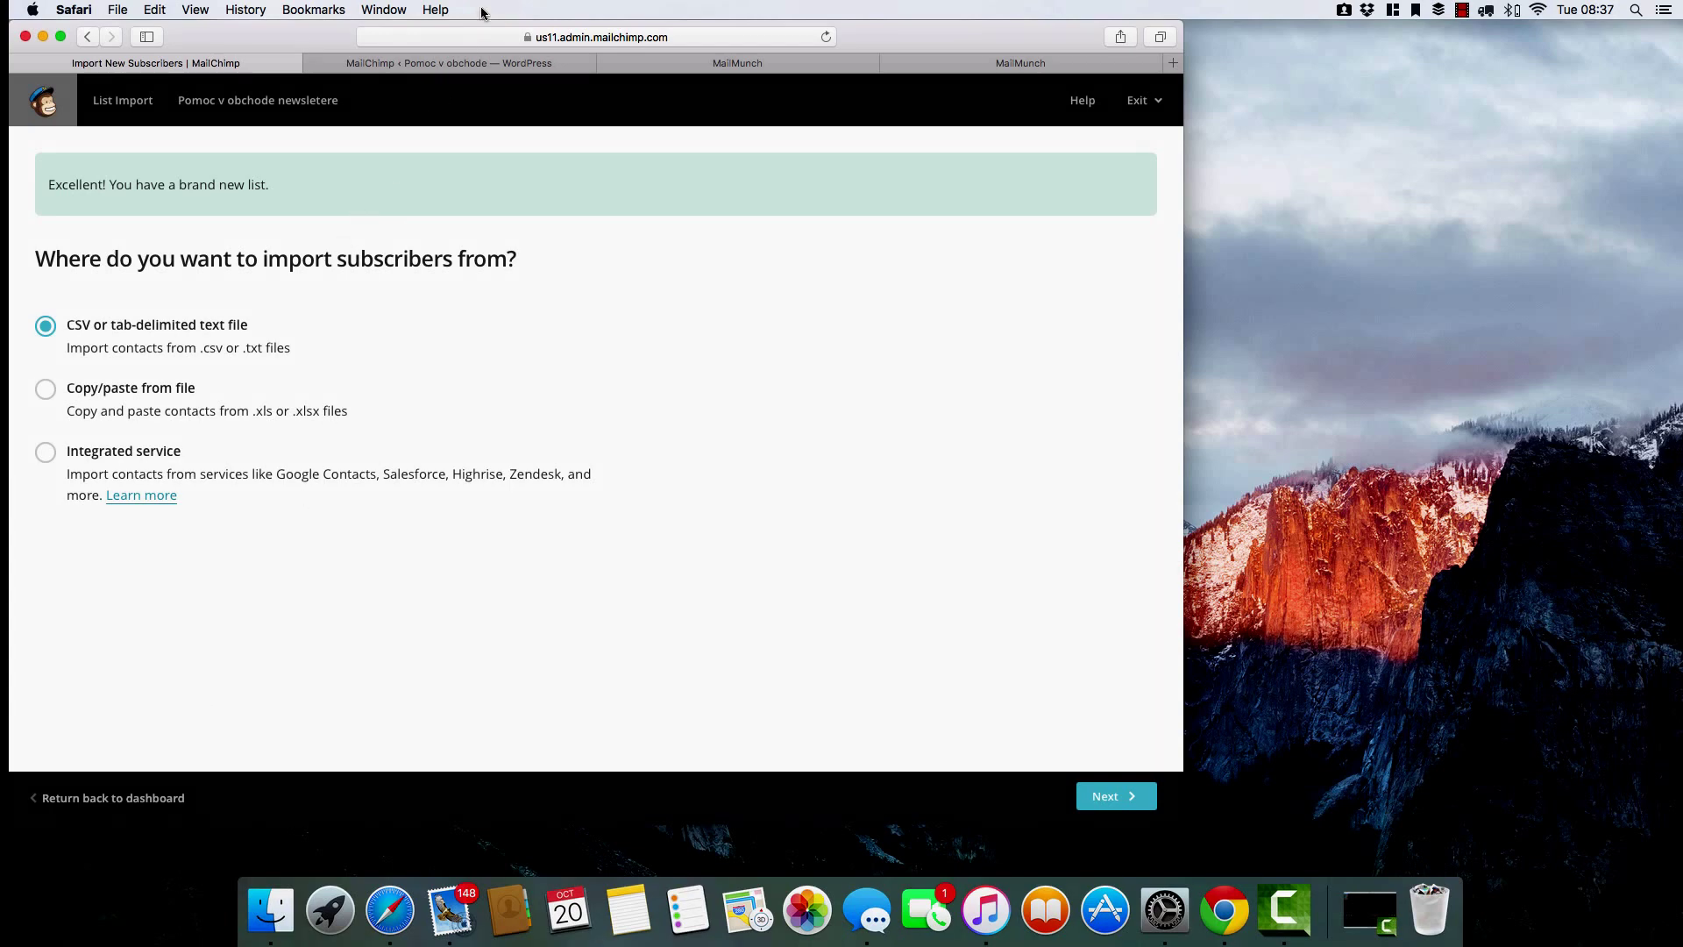
Export the Popover Optin Form's four subscribers as CSV and load it, keeping Email mapped.
{"action": "left_click", "coordinate": [486, 65]}
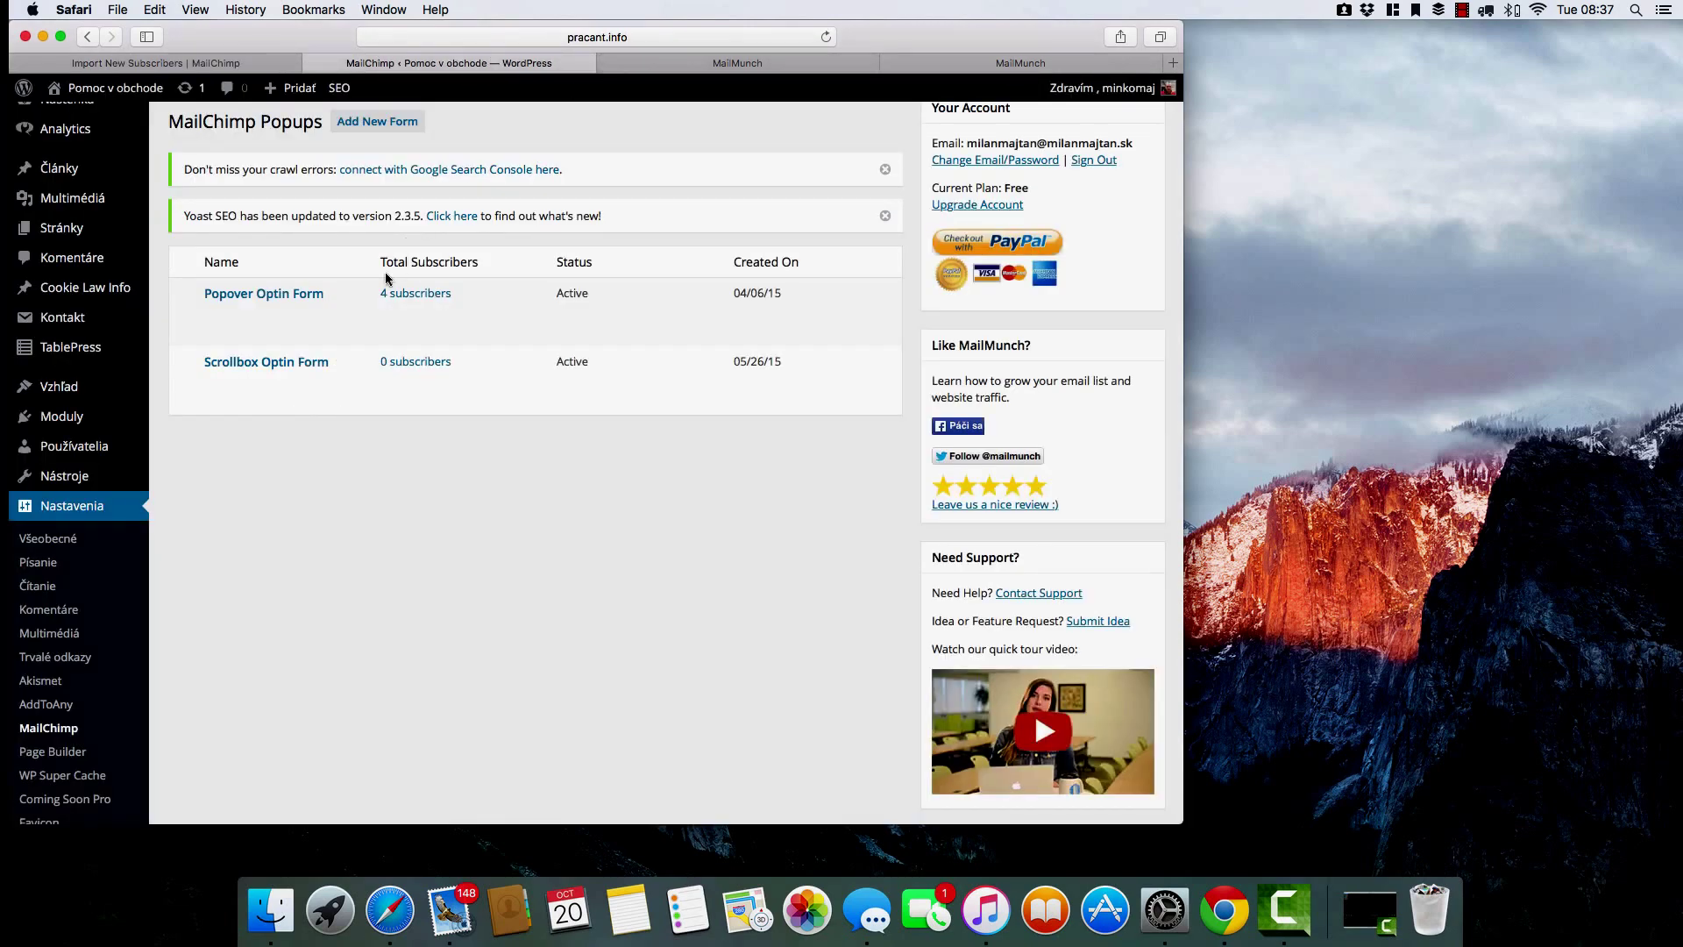
{"action": "mouse_move", "coordinate": [307, 302]}
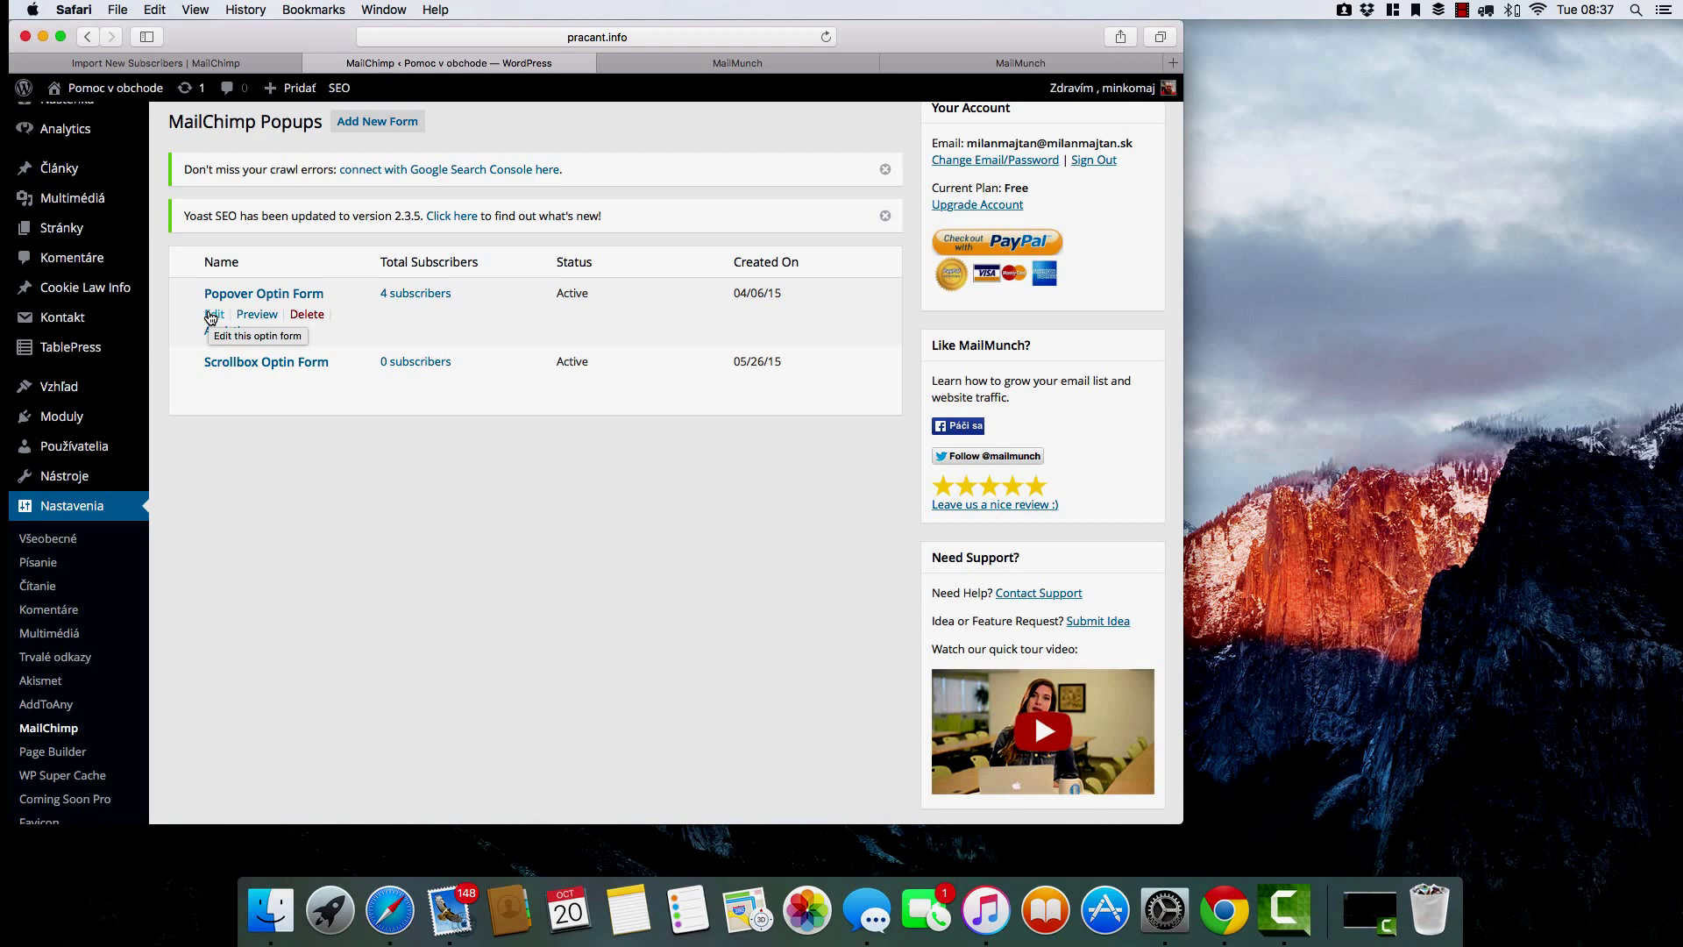
{"action": "left_click", "coordinate": [430, 294]}
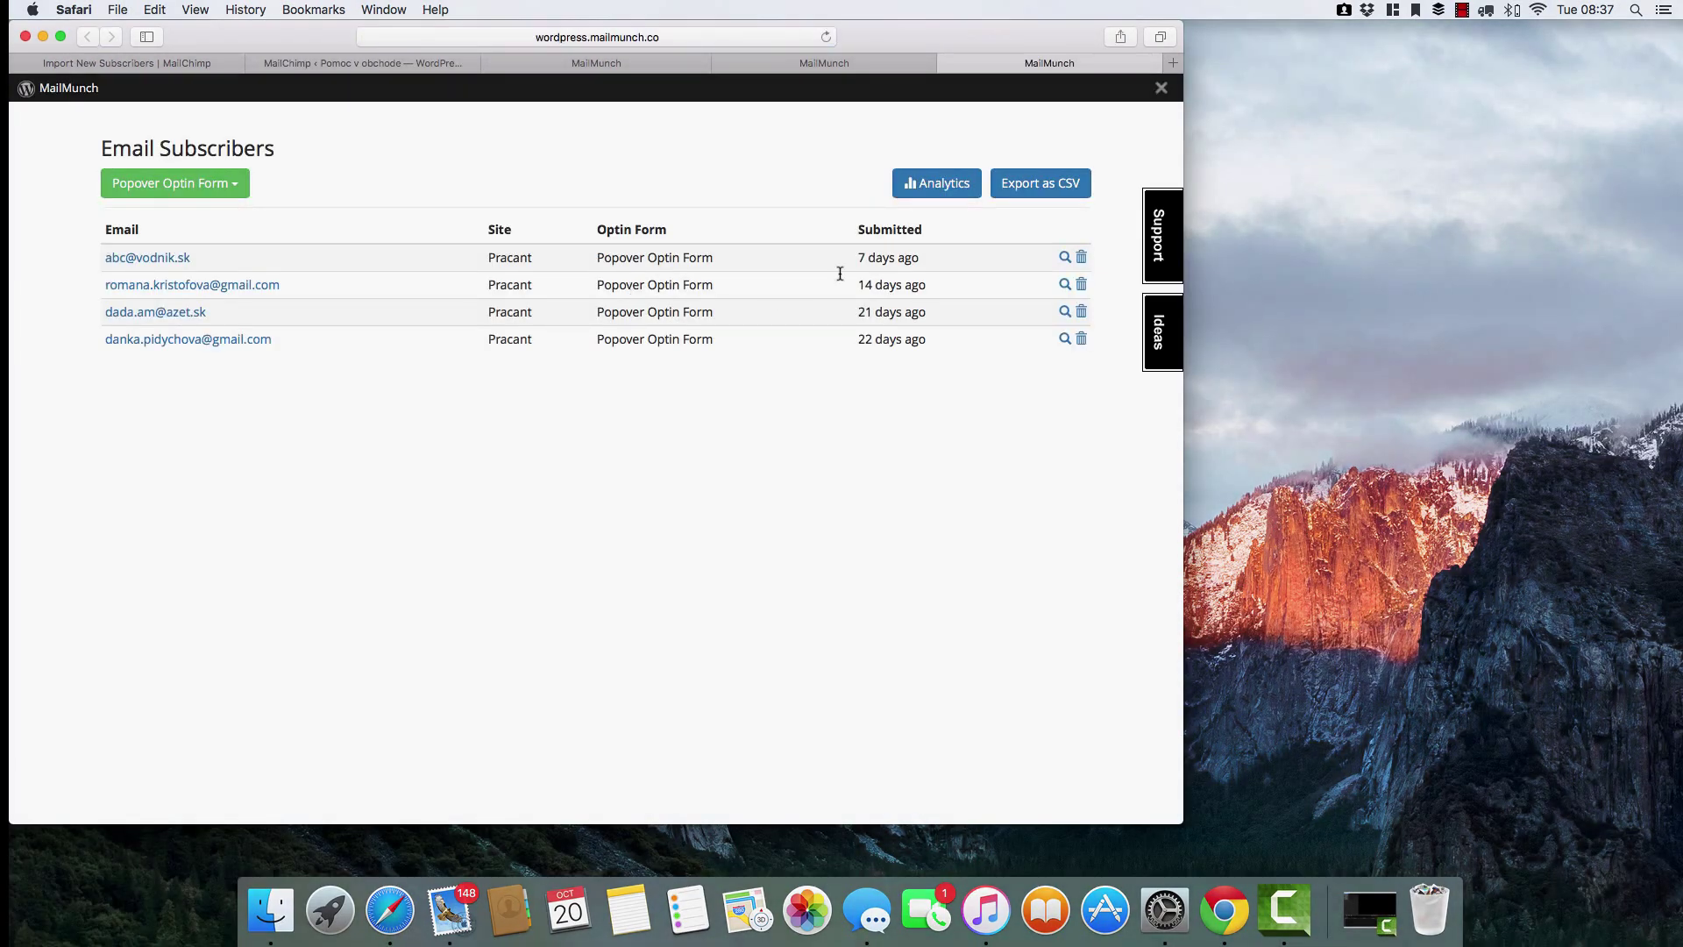
{"action": "left_click", "coordinate": [1007, 191]}
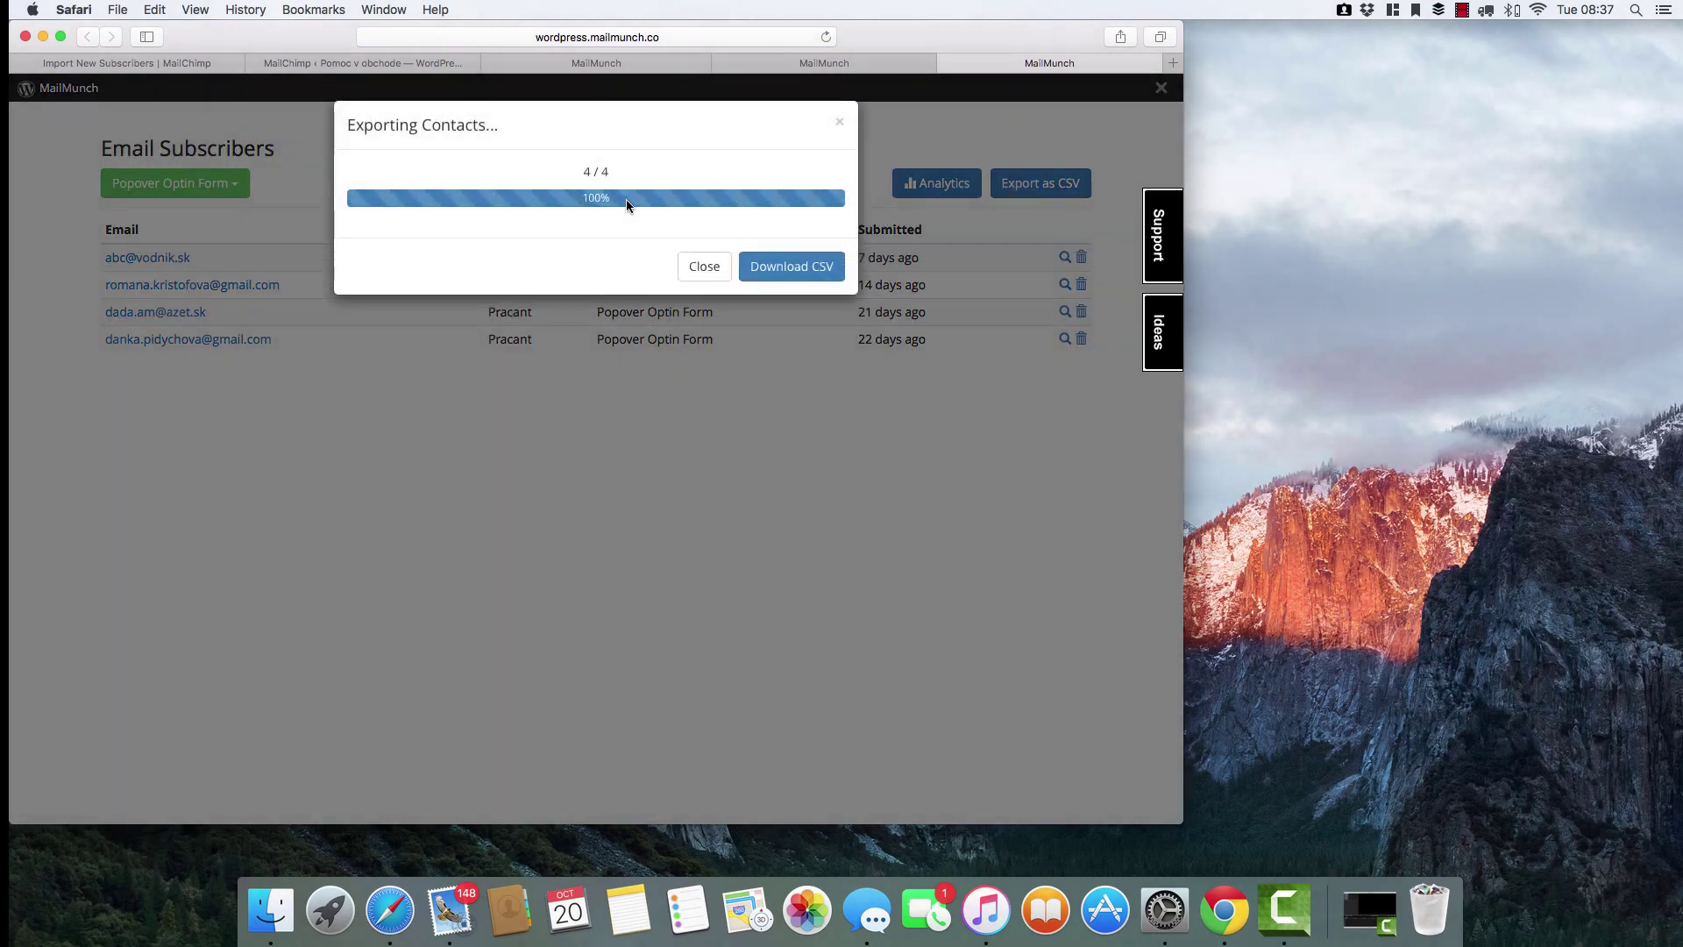
{"action": "left_click", "coordinate": [799, 275]}
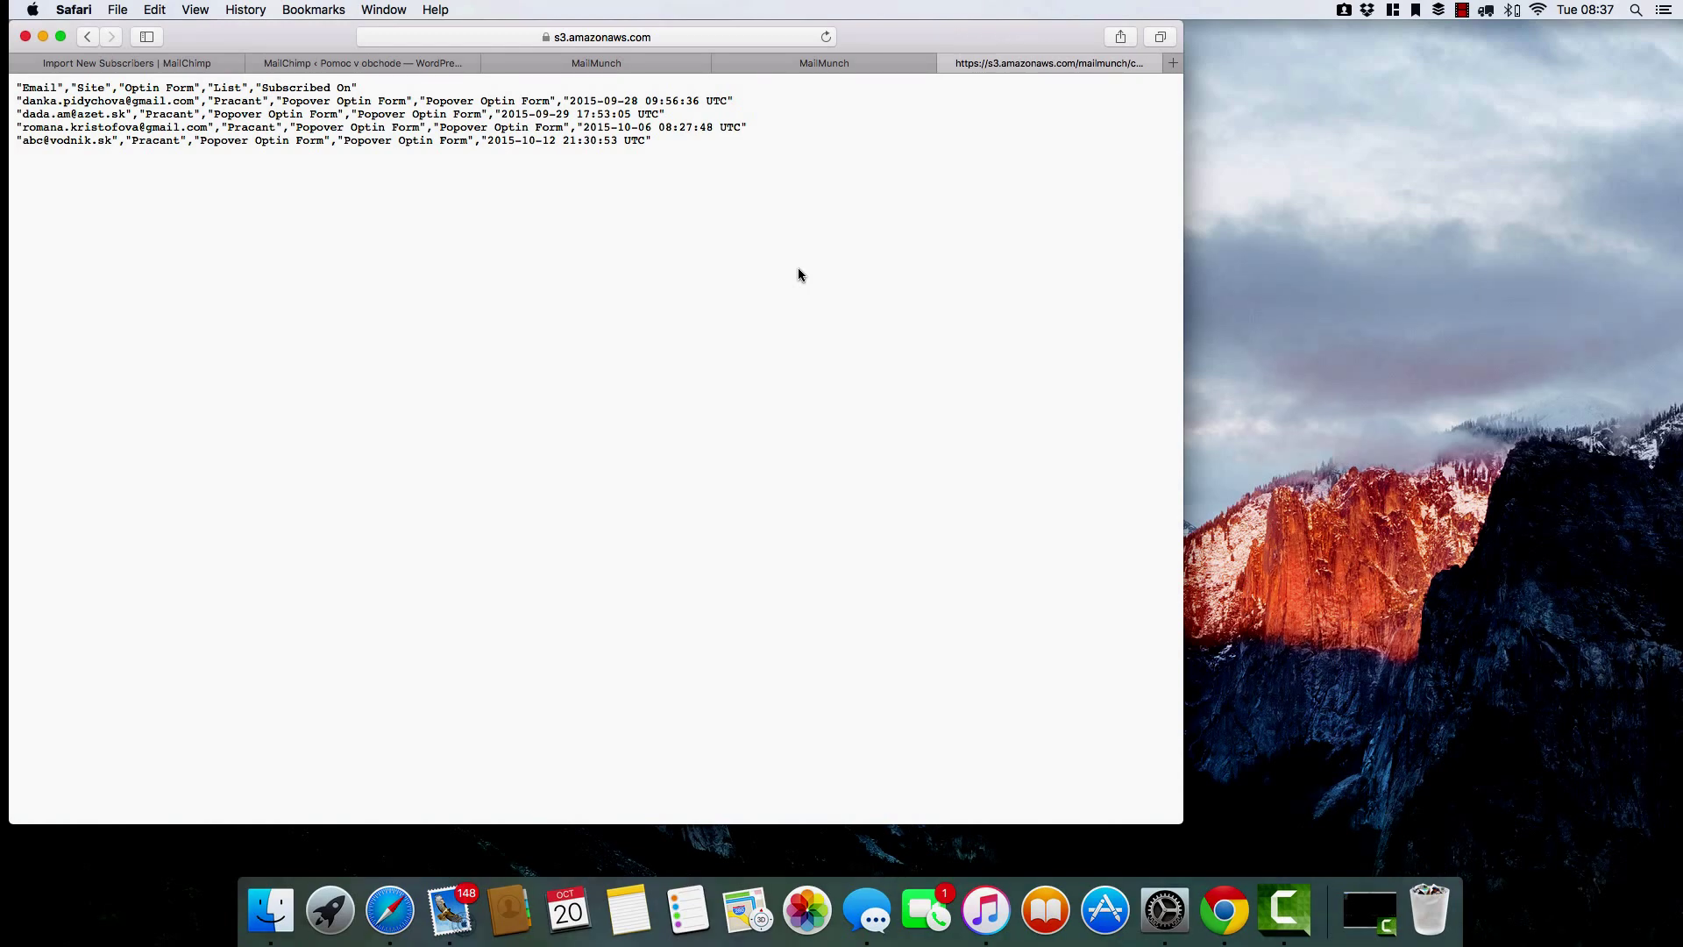
{"action": "left_click", "coordinate": [859, 68]}
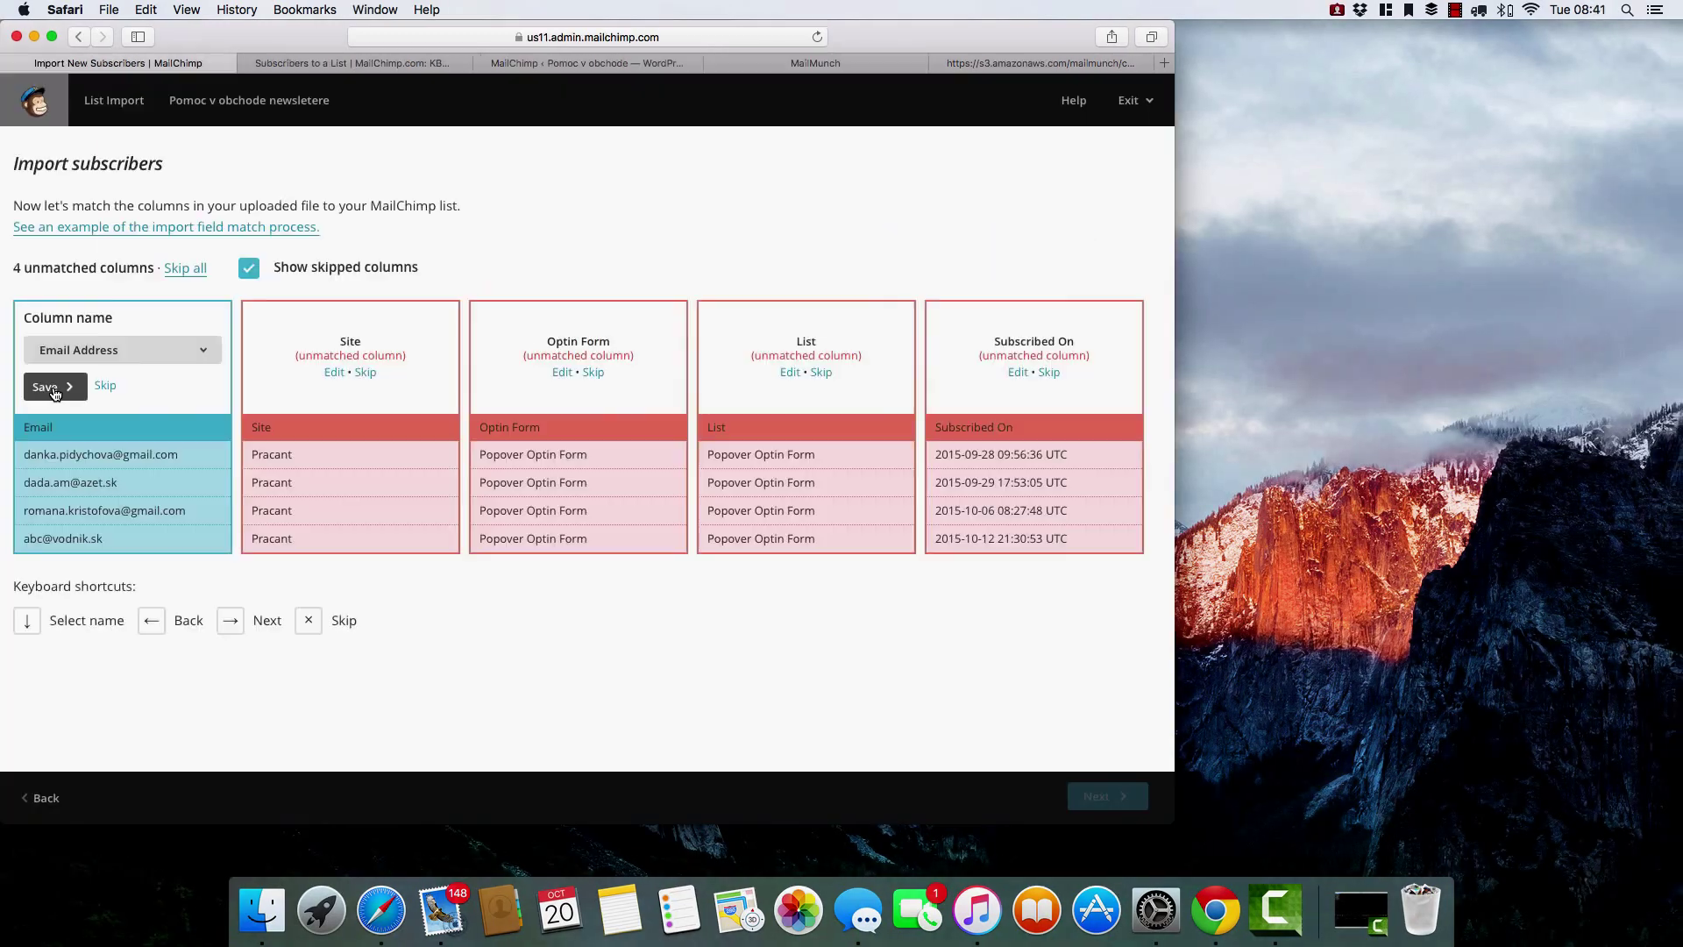
{"action": "left_click", "coordinate": [52, 386]}
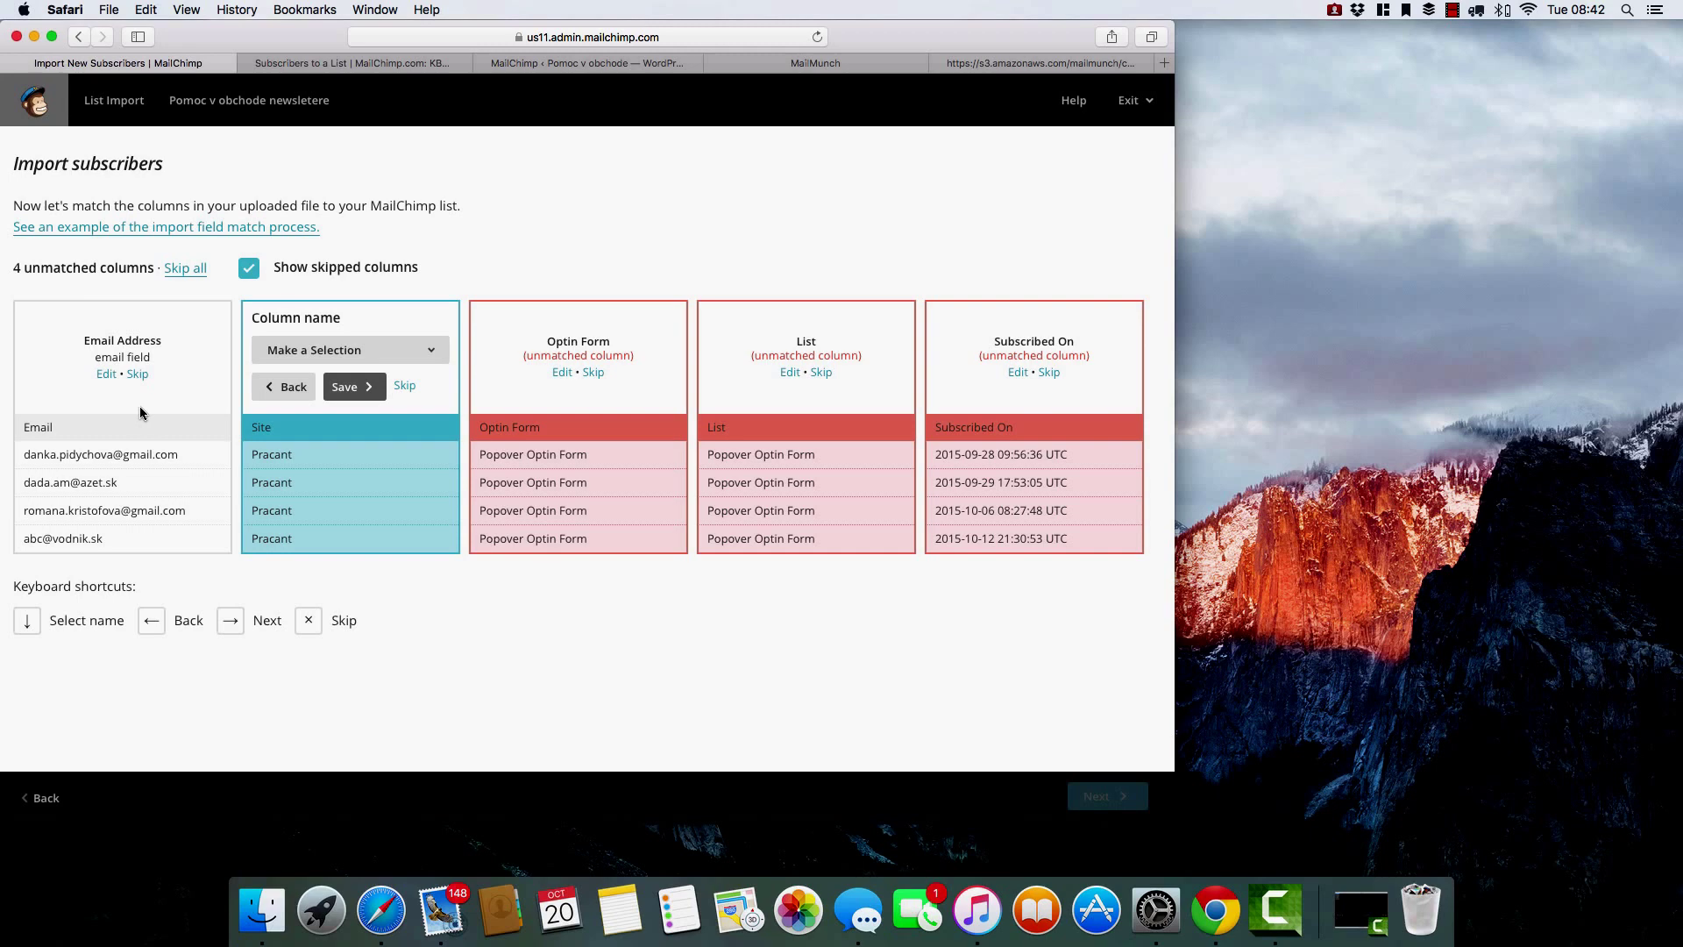
Skip the Site, Optin Form, List and Subscribed On columns and import the four subscribers.
{"action": "left_click", "coordinate": [404, 387]}
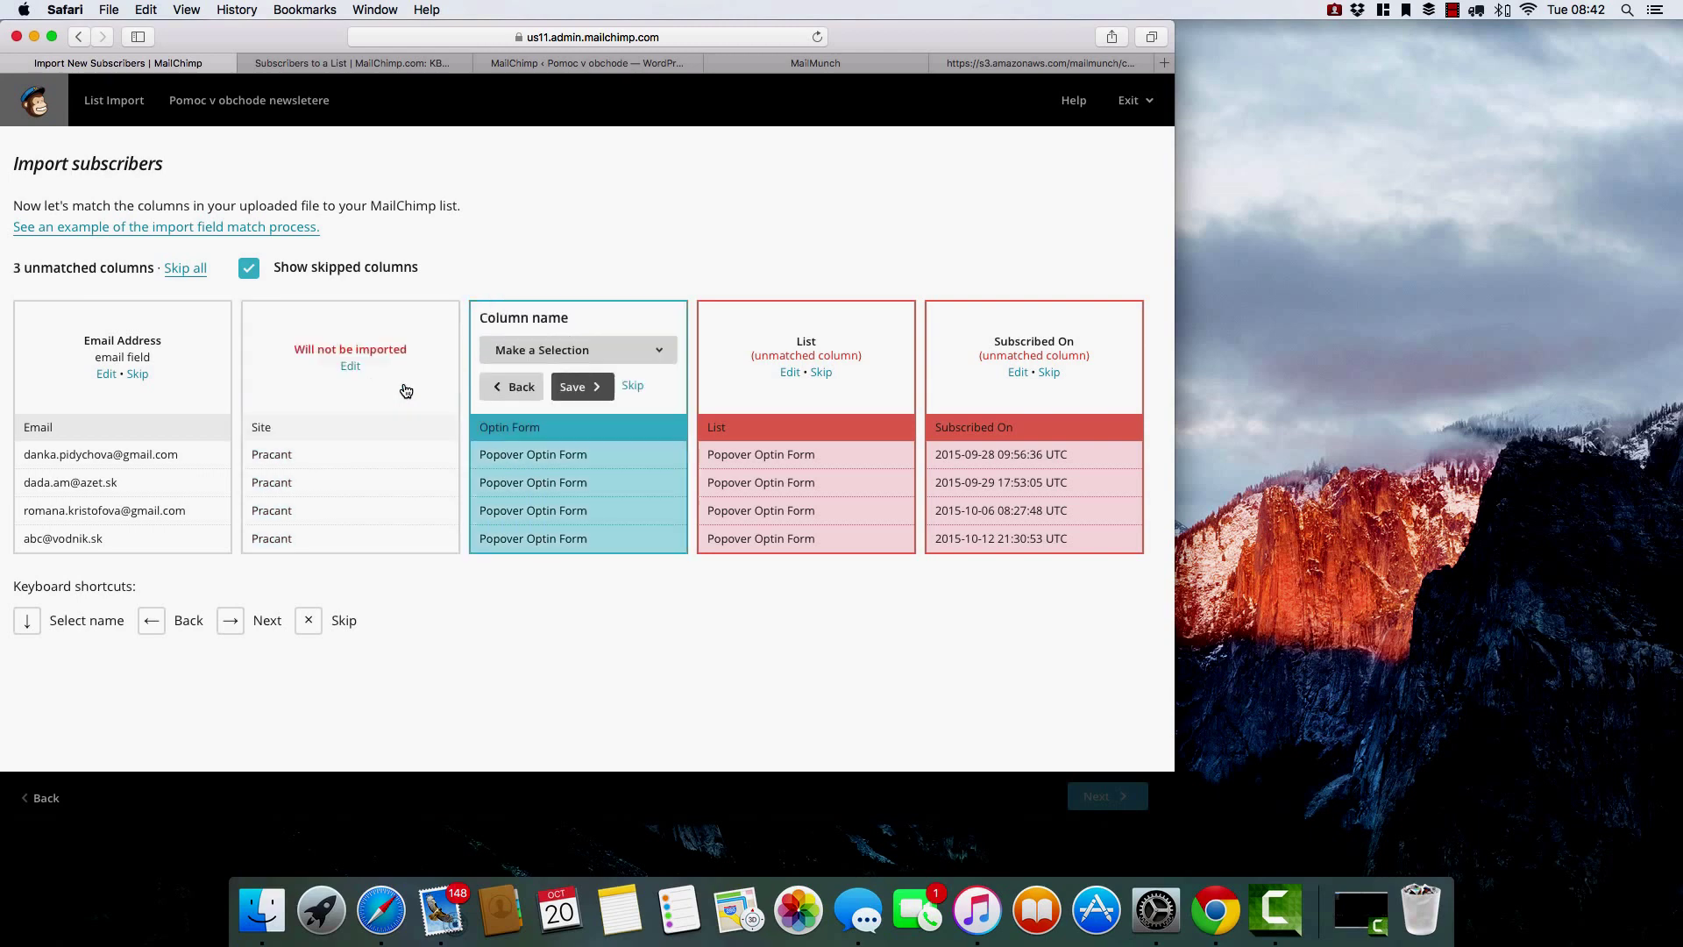
{"action": "left_click", "coordinate": [632, 386]}
{"action": "left_click", "coordinate": [637, 387]}
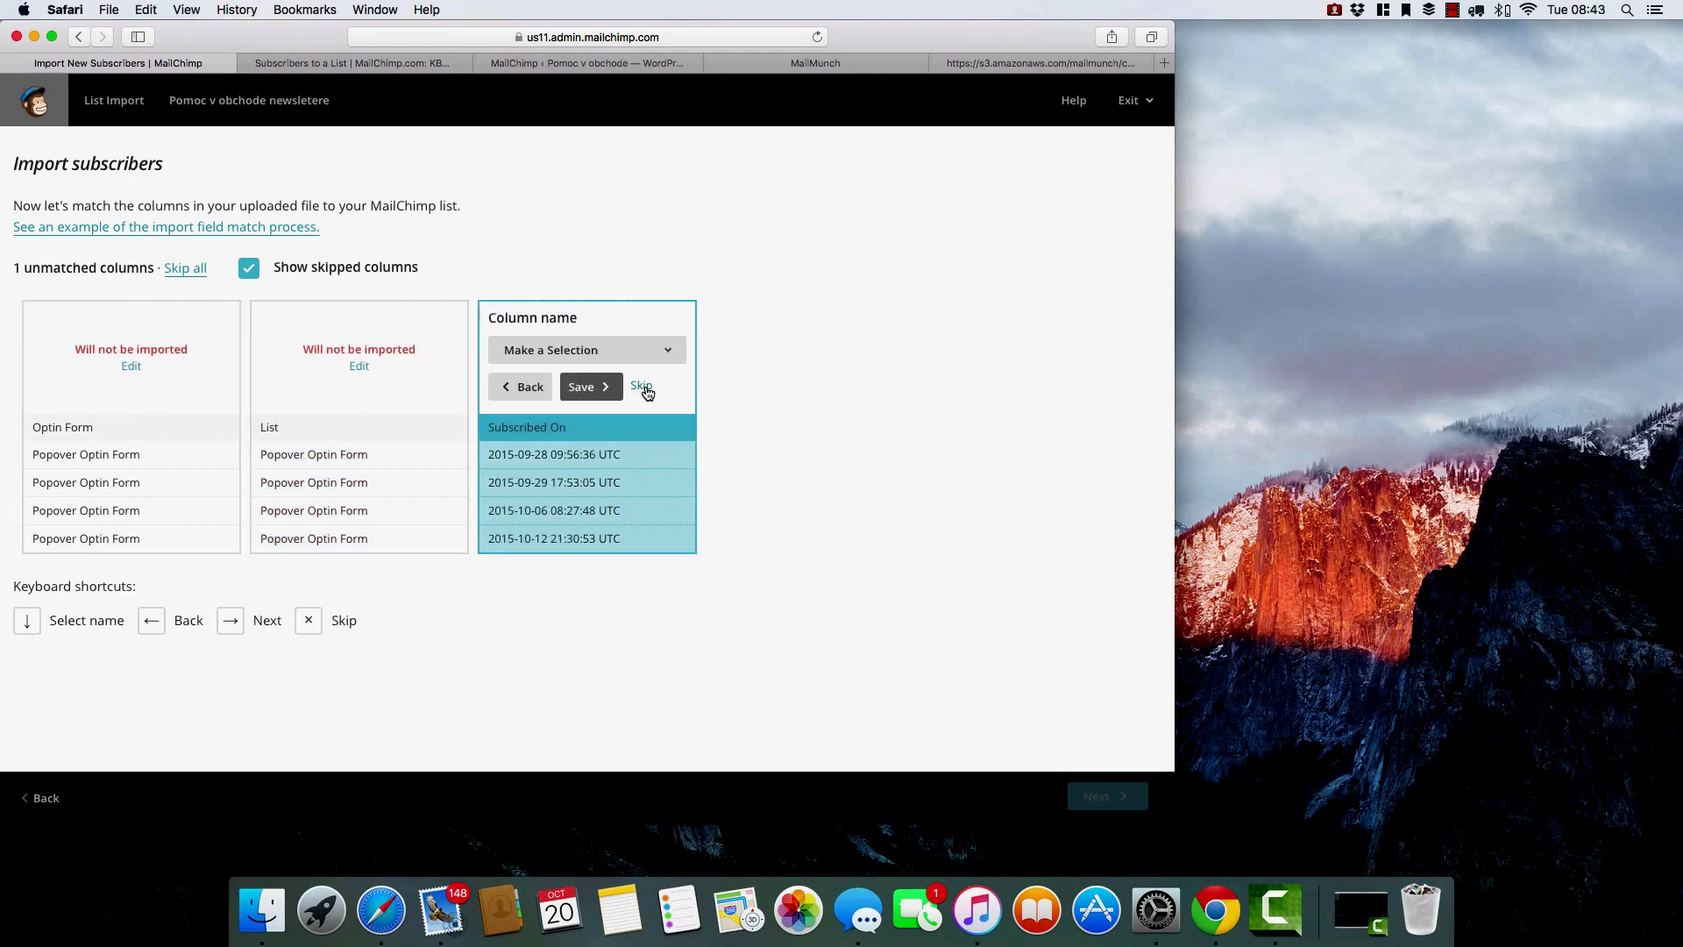
{"action": "left_click", "coordinate": [642, 386]}
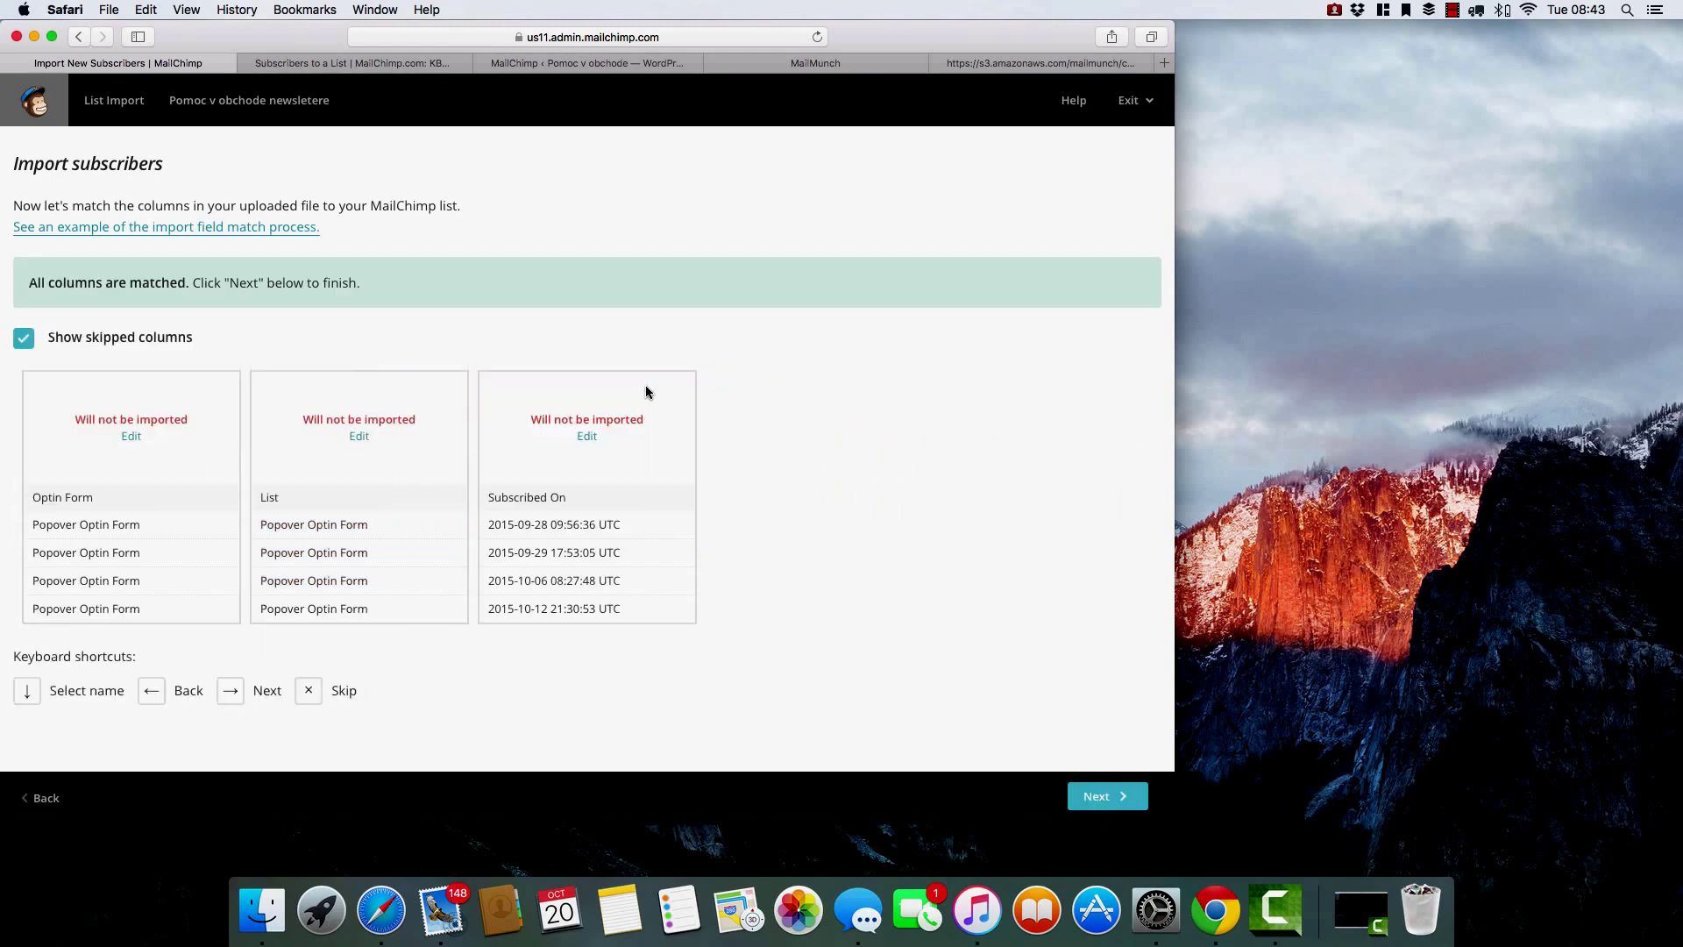
{"action": "left_click", "coordinate": [1102, 797]}
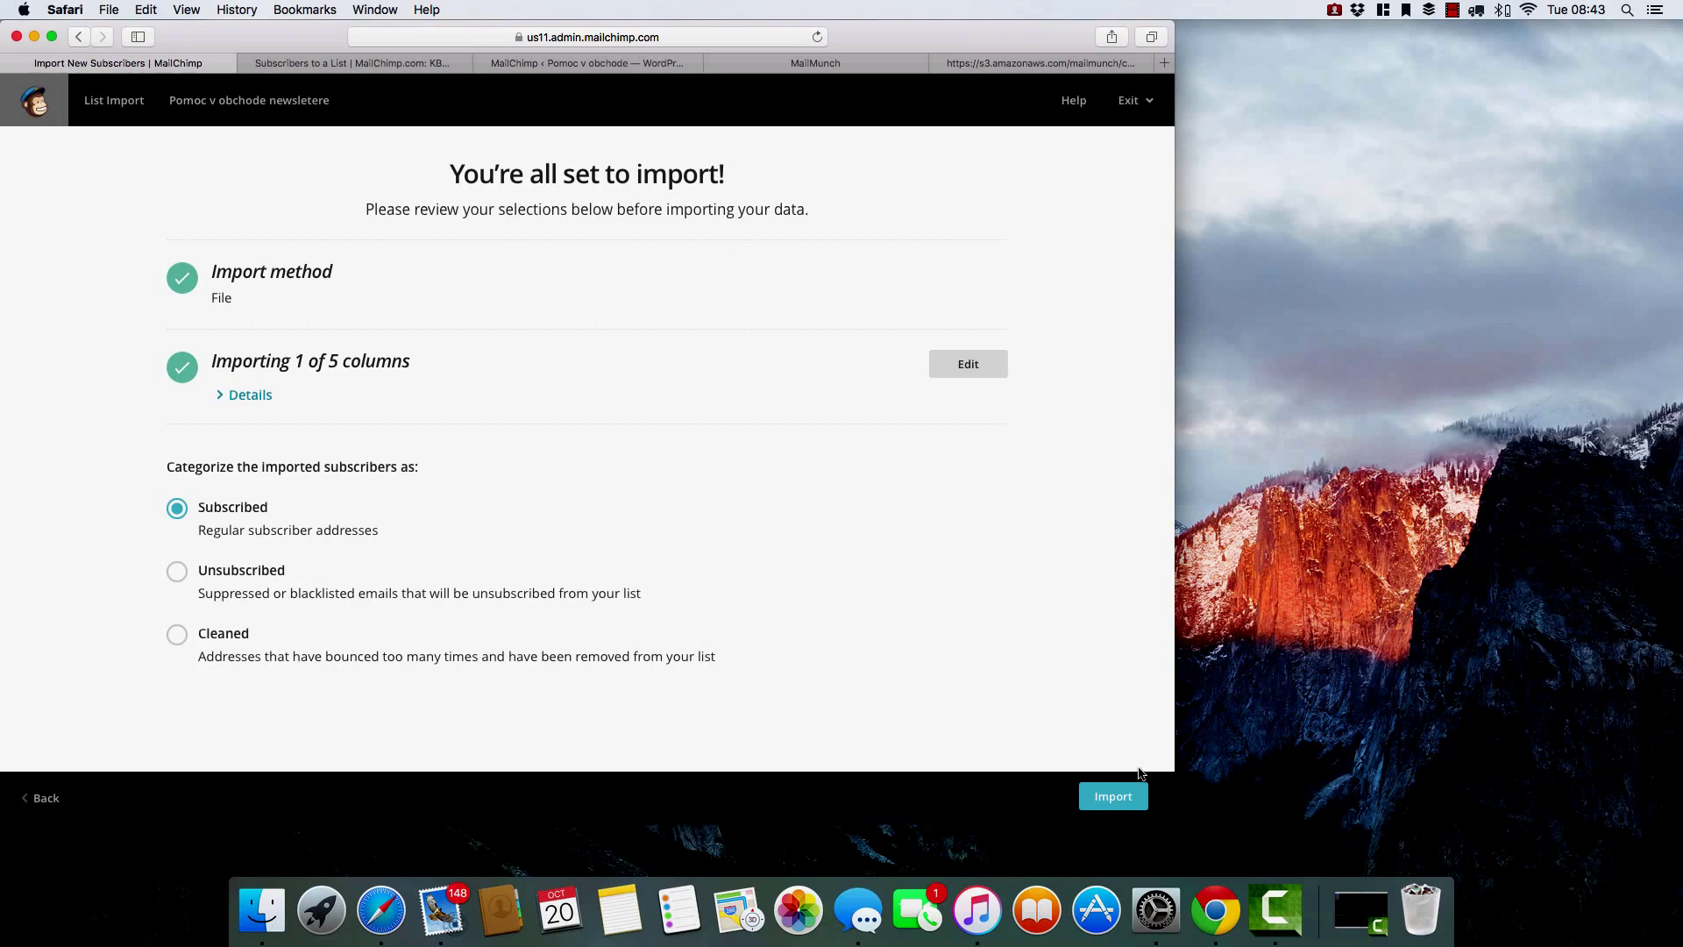
{"action": "left_click", "coordinate": [1119, 802]}
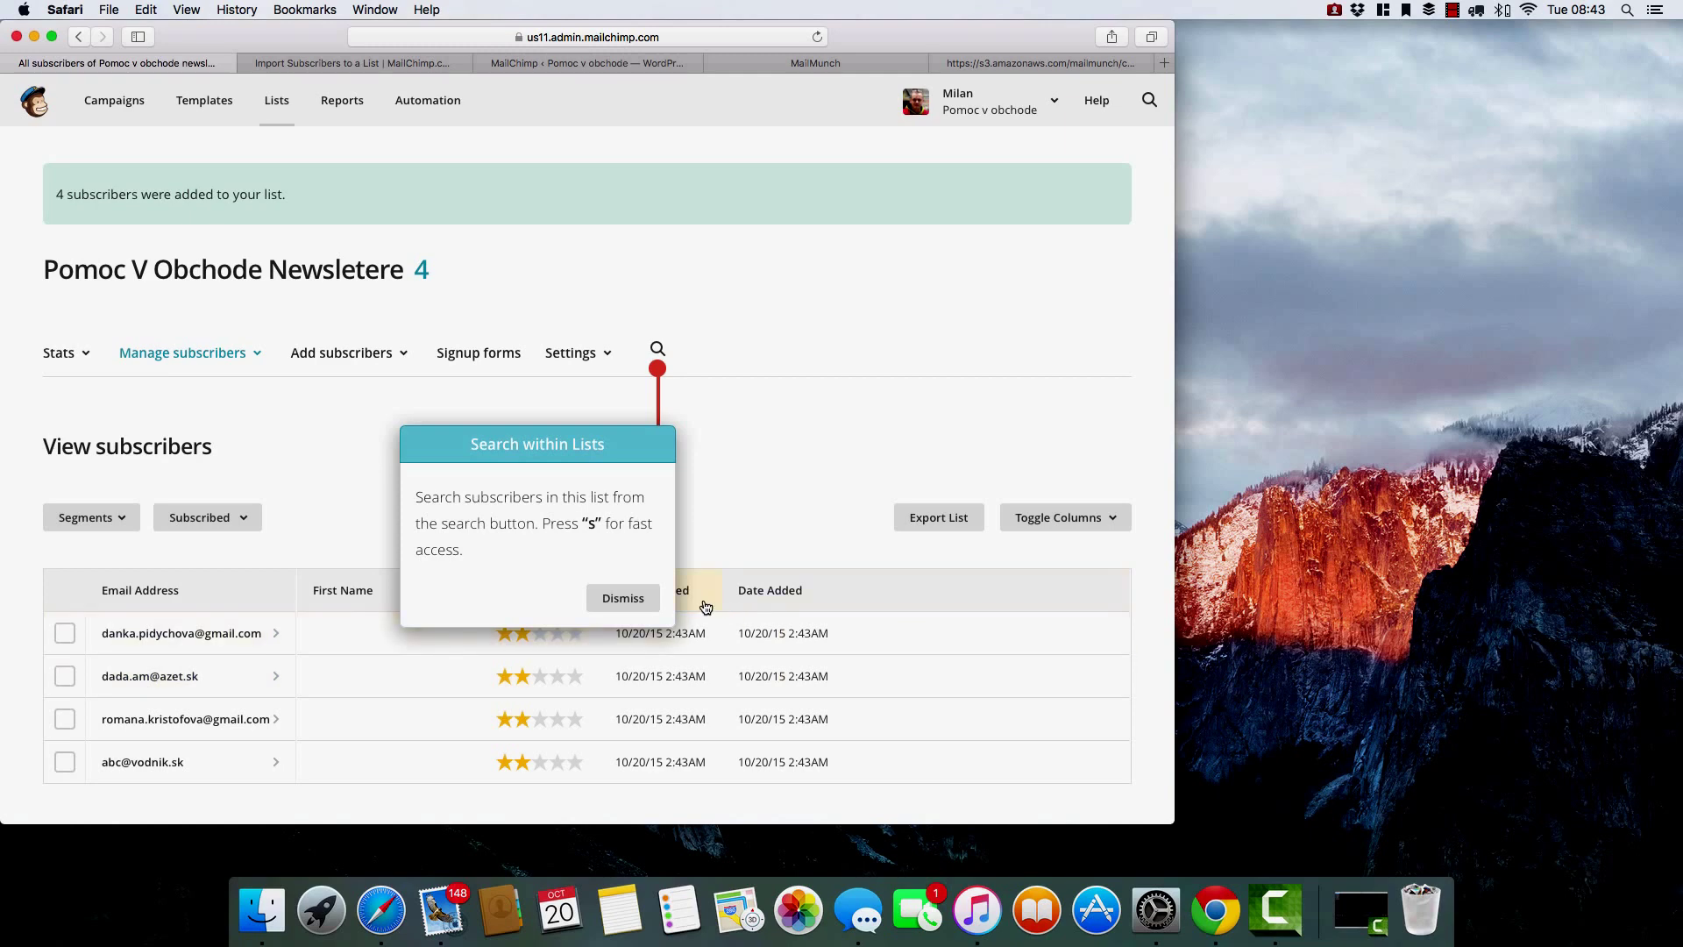
Dismiss the search tip and go to Google Drive via the Google apps grid.
{"action": "left_click", "coordinate": [634, 603]}
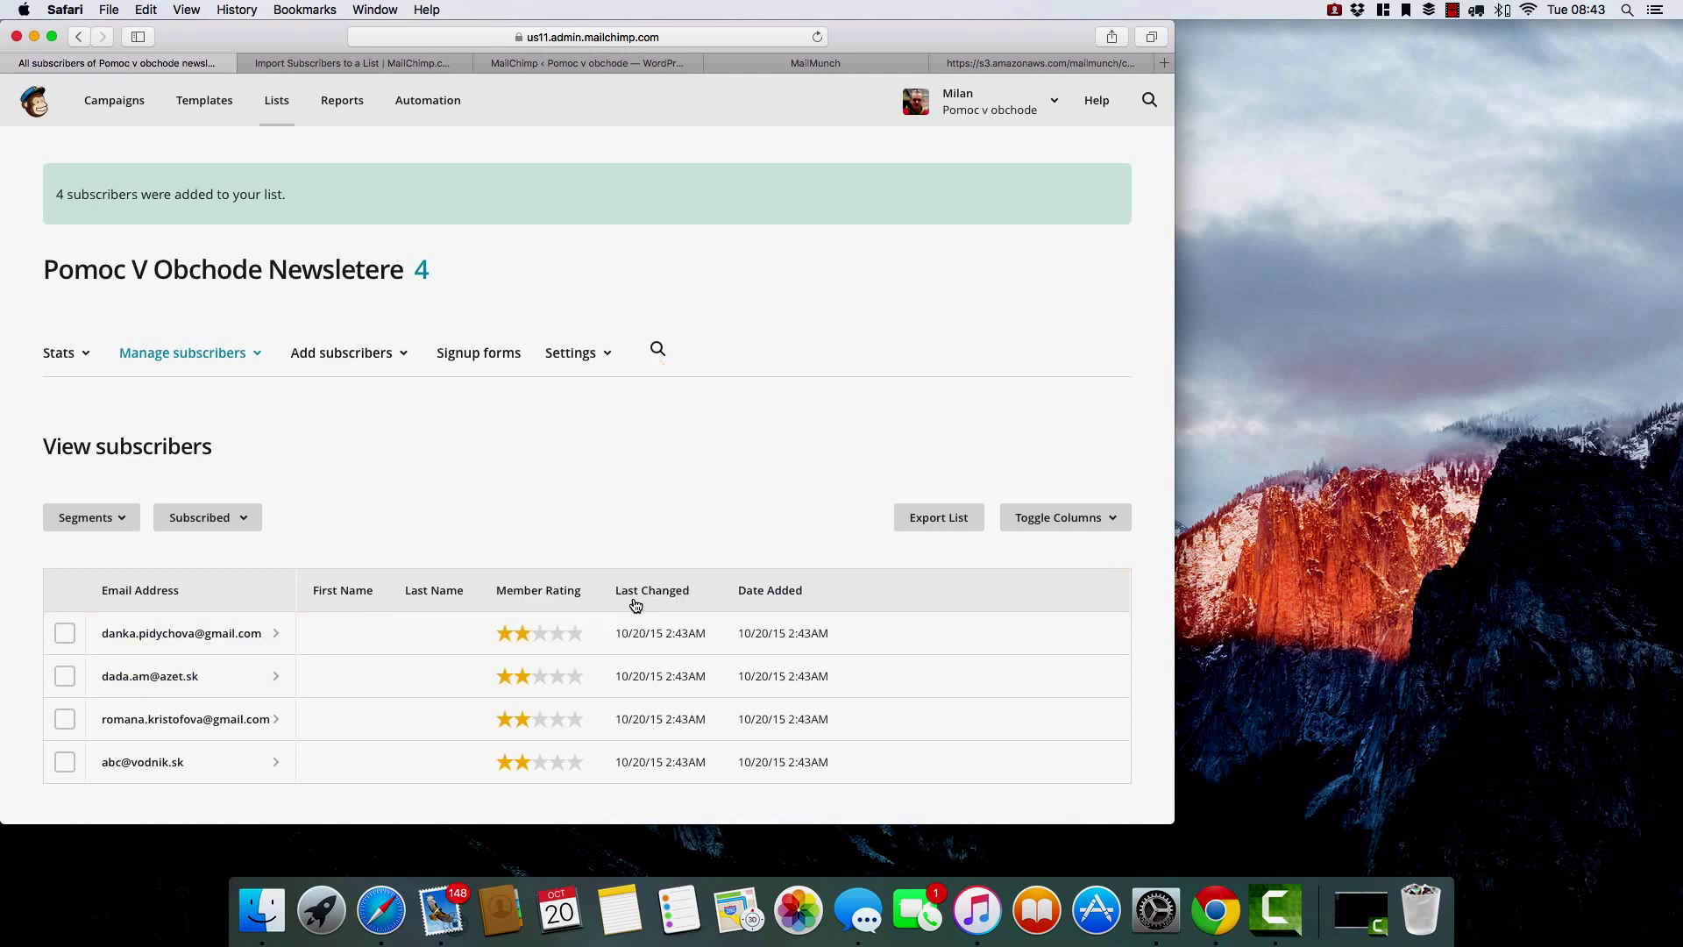
{"action": "scroll", "coordinate": [838, 619], "scroll_direction": "down", "scroll_amount": 2}
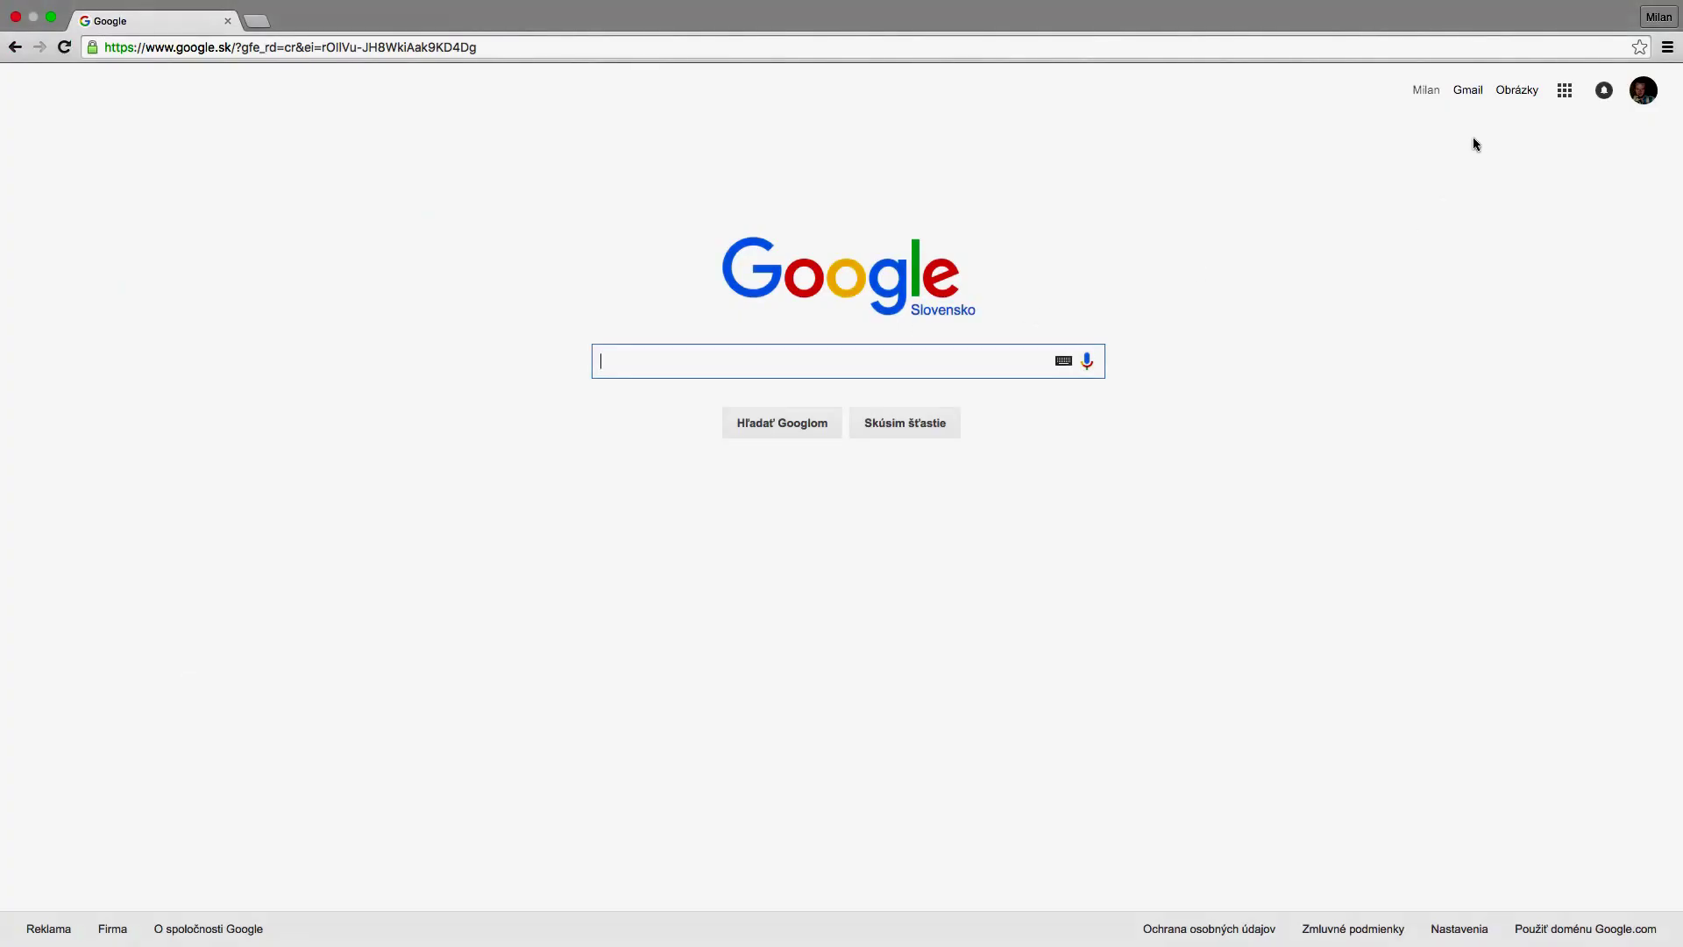
{"action": "left_click", "coordinate": [1563, 93]}
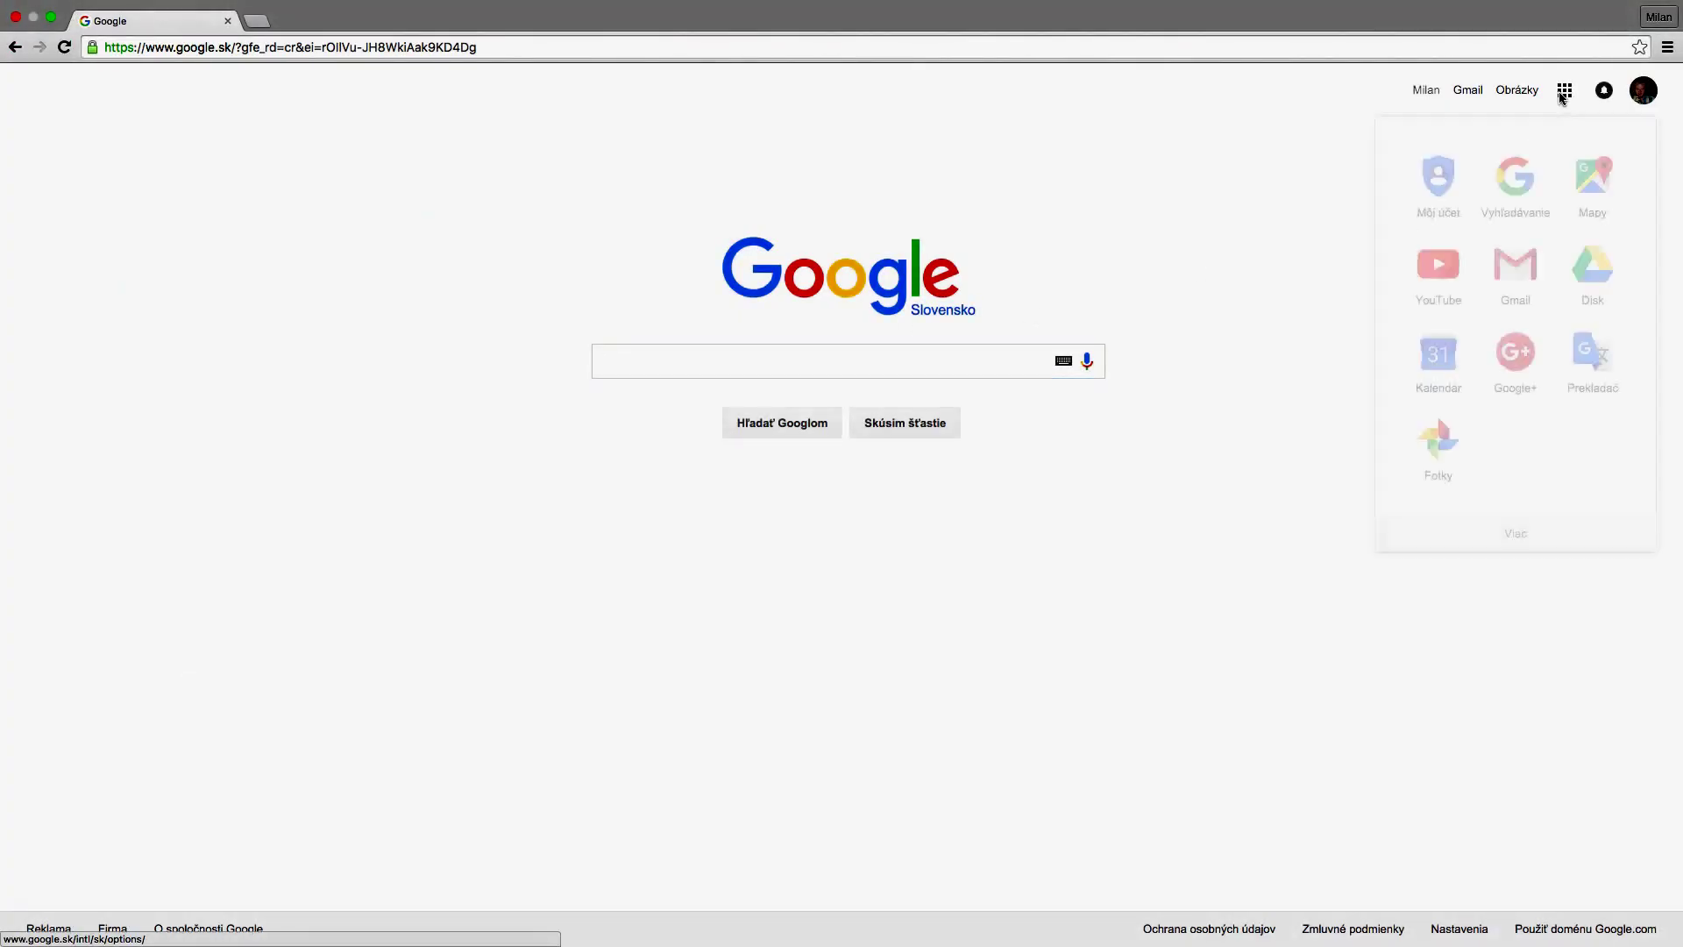
{"action": "left_click", "coordinate": [1595, 267]}
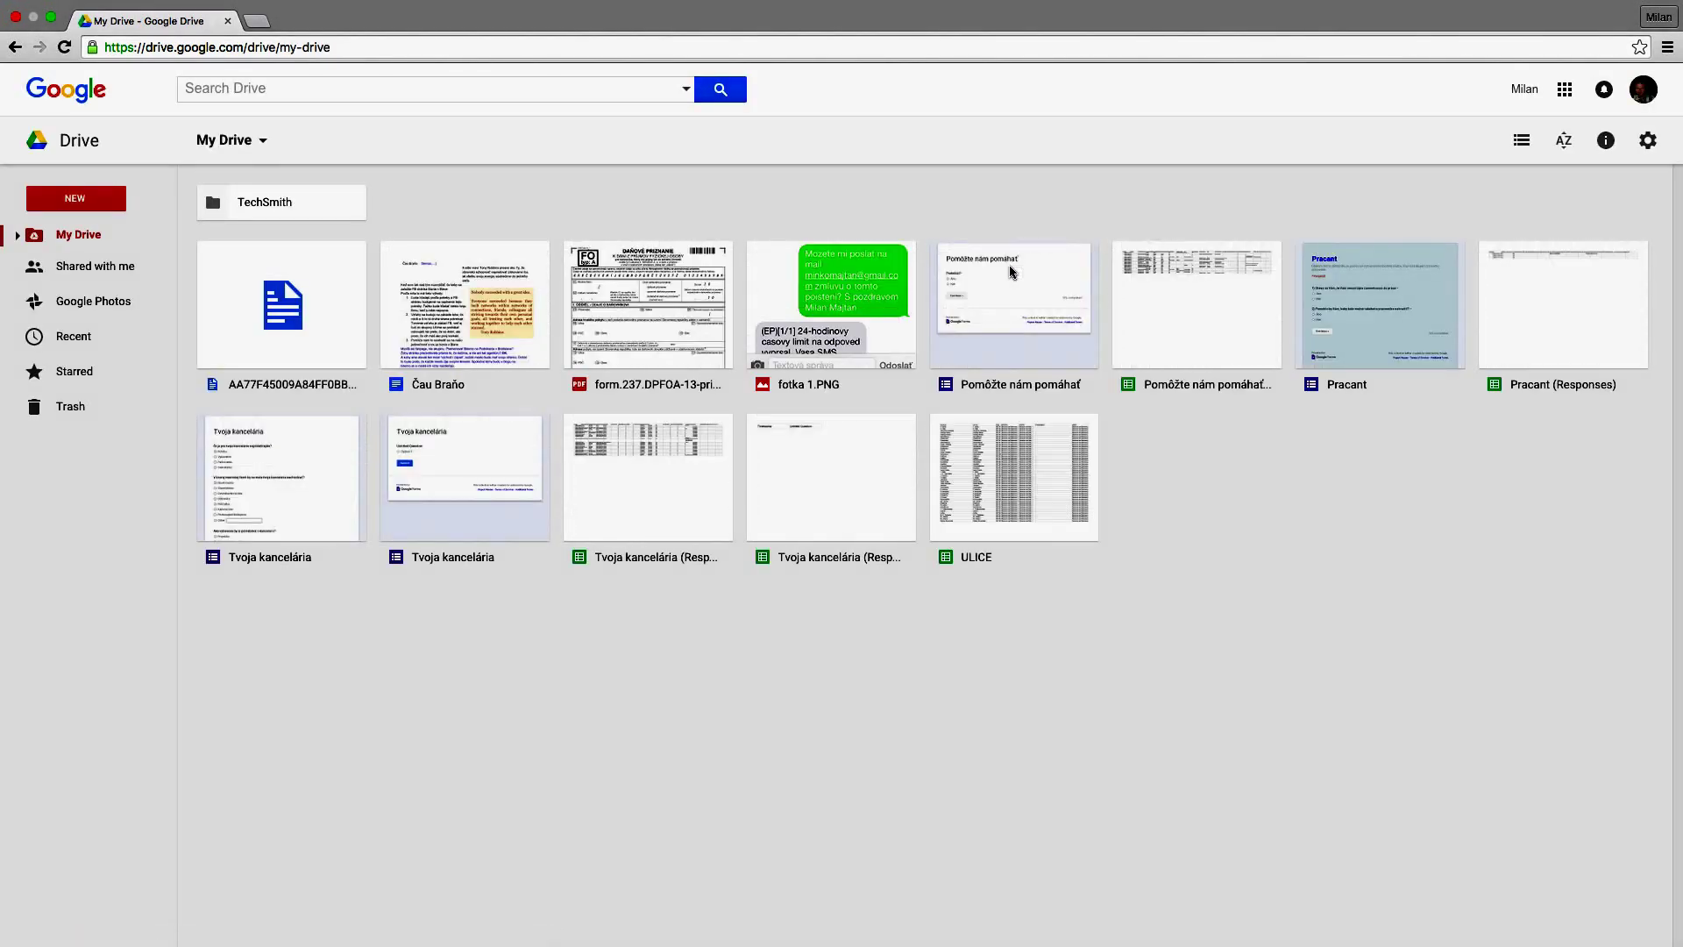
Open the Pomôžte nám pomáhať (Responses) spreadsheet and select the e-mail in cell R5.
{"action": "double_click", "coordinate": [1187, 306]}
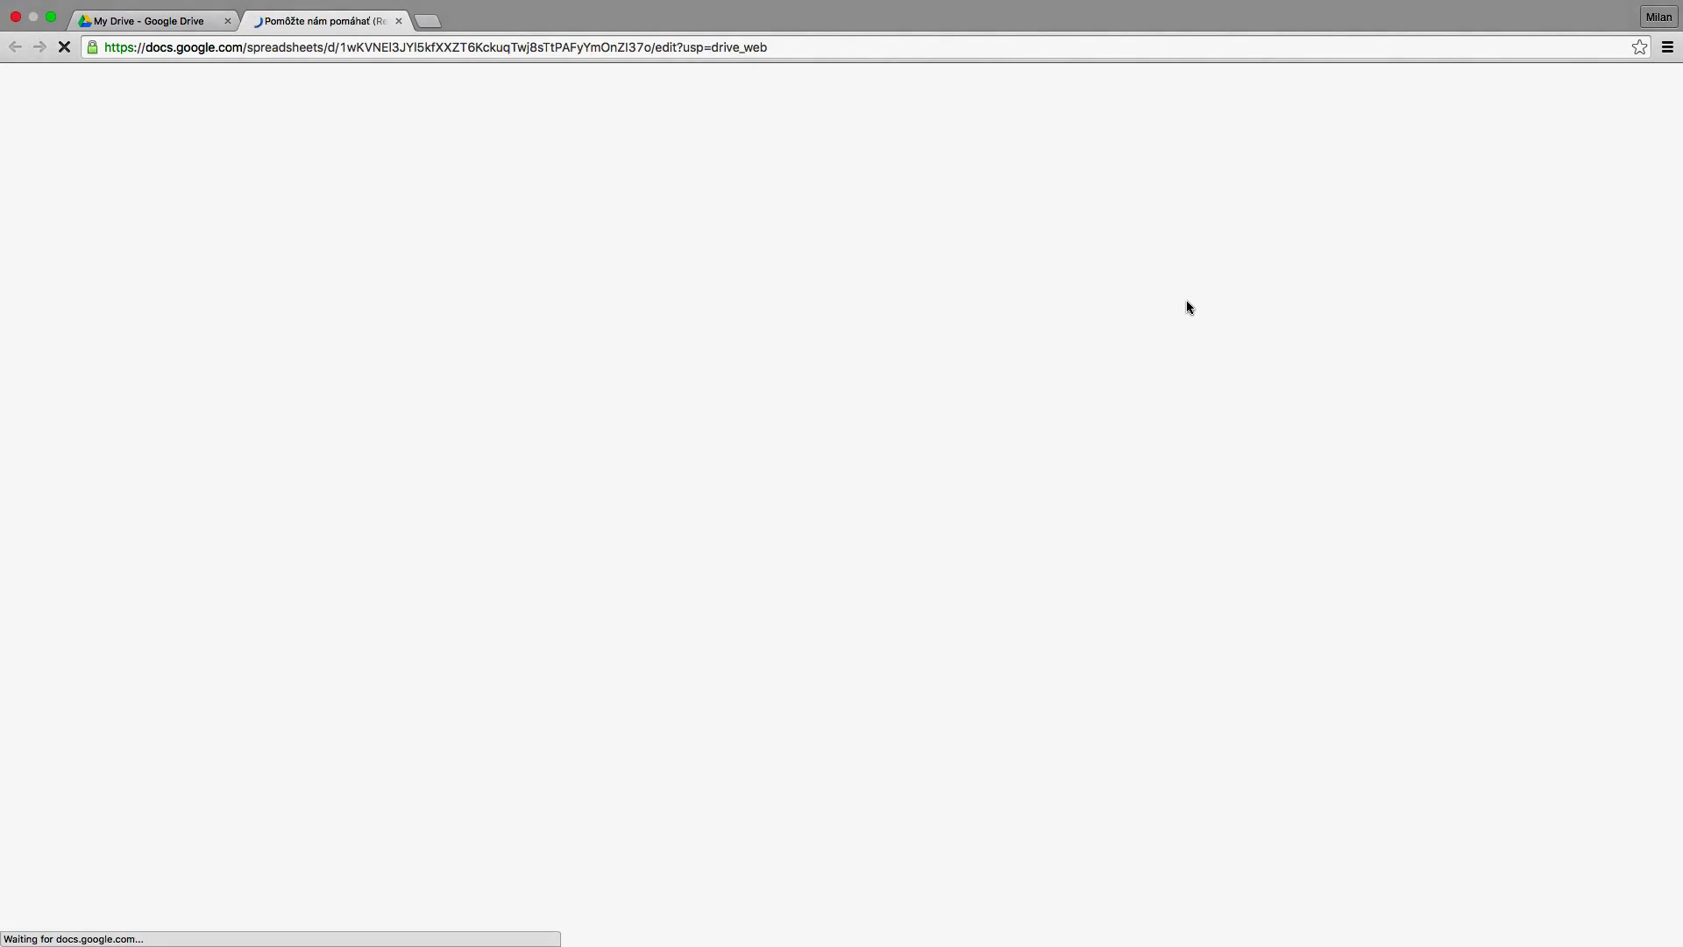
{"action": "scroll", "coordinate": [329, 294], "scroll_direction": "right", "scroll_amount": 15}
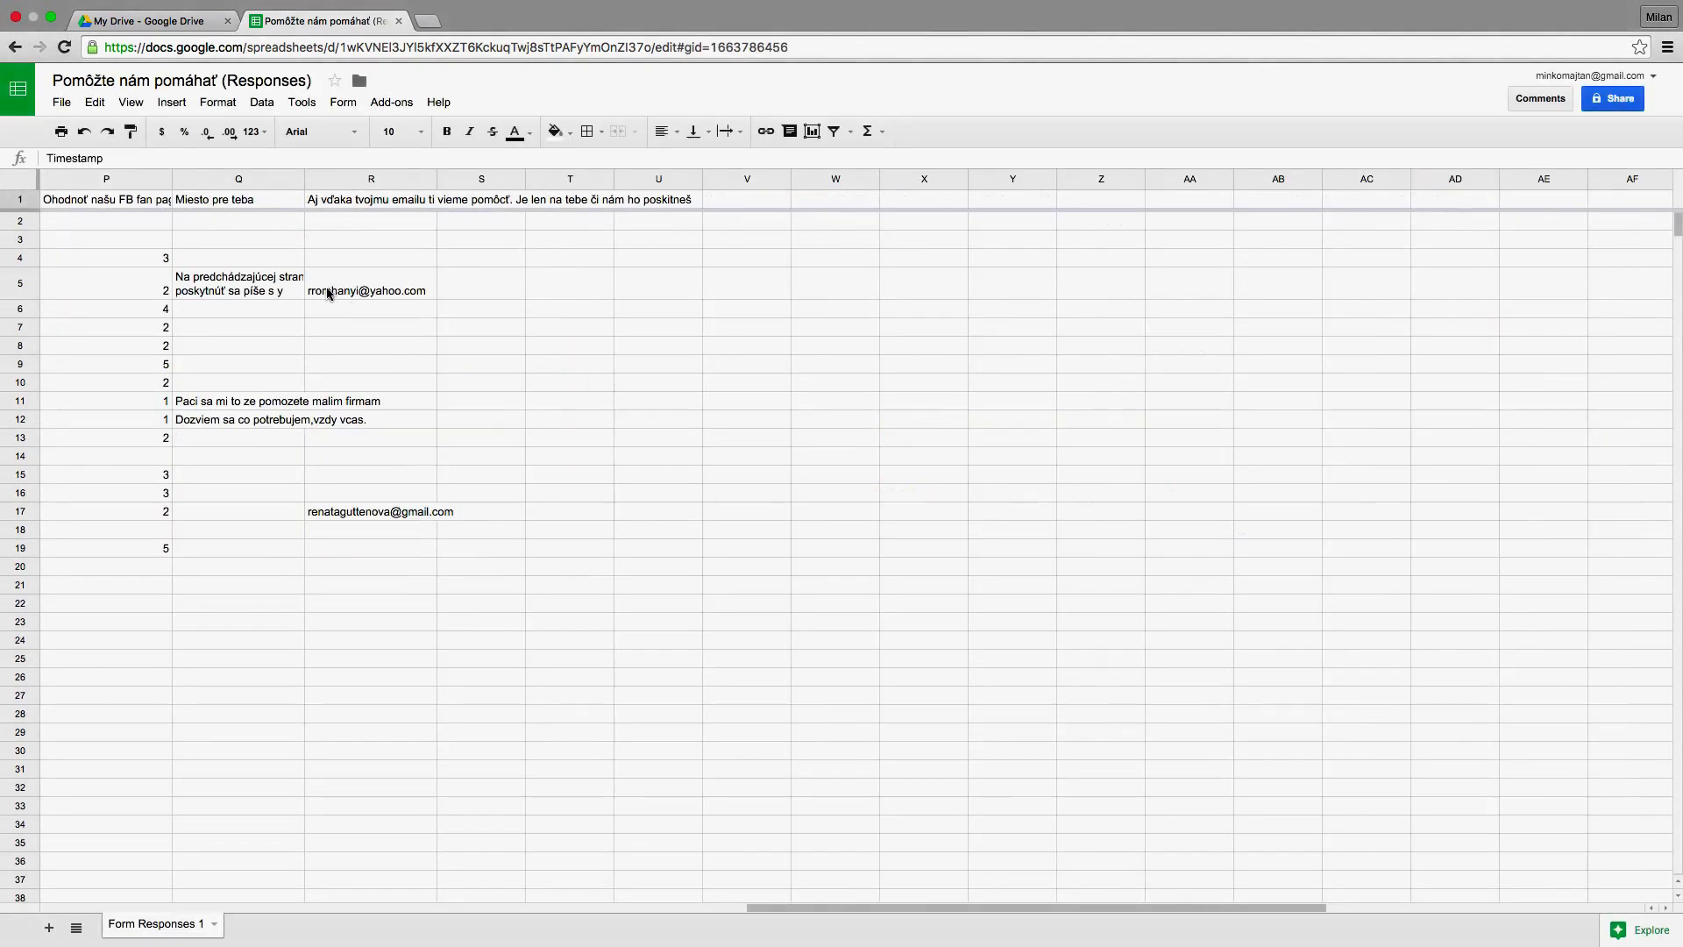
{"action": "left_click", "coordinate": [329, 294]}
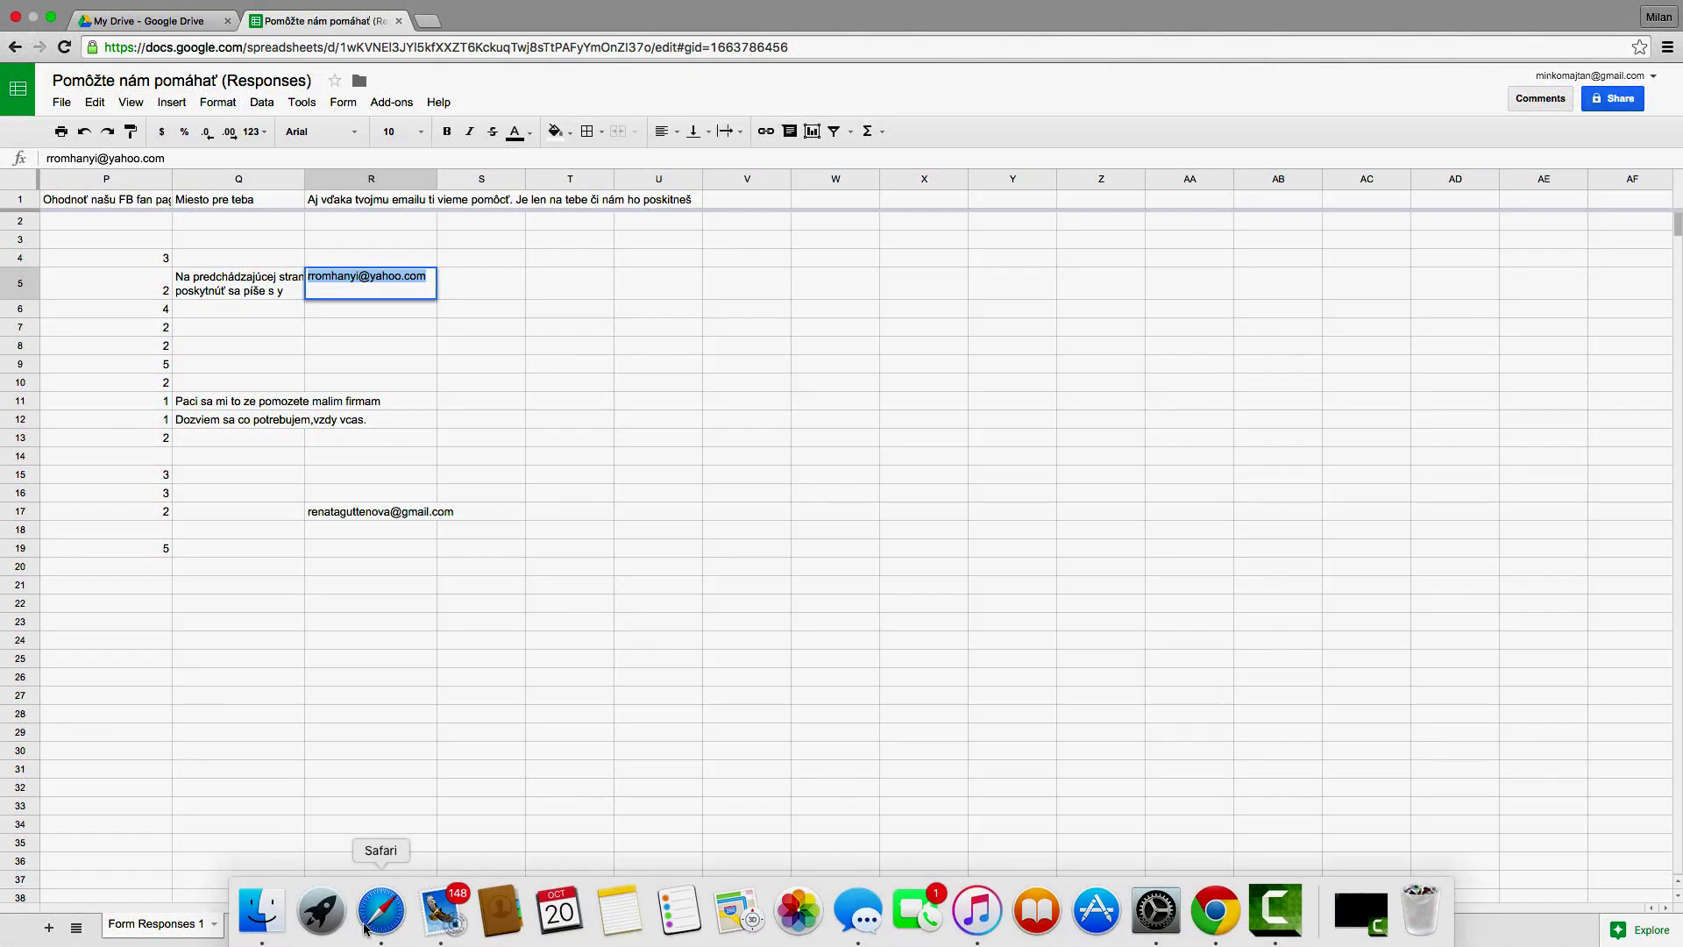
{"action": "left_click", "coordinate": [374, 920]}
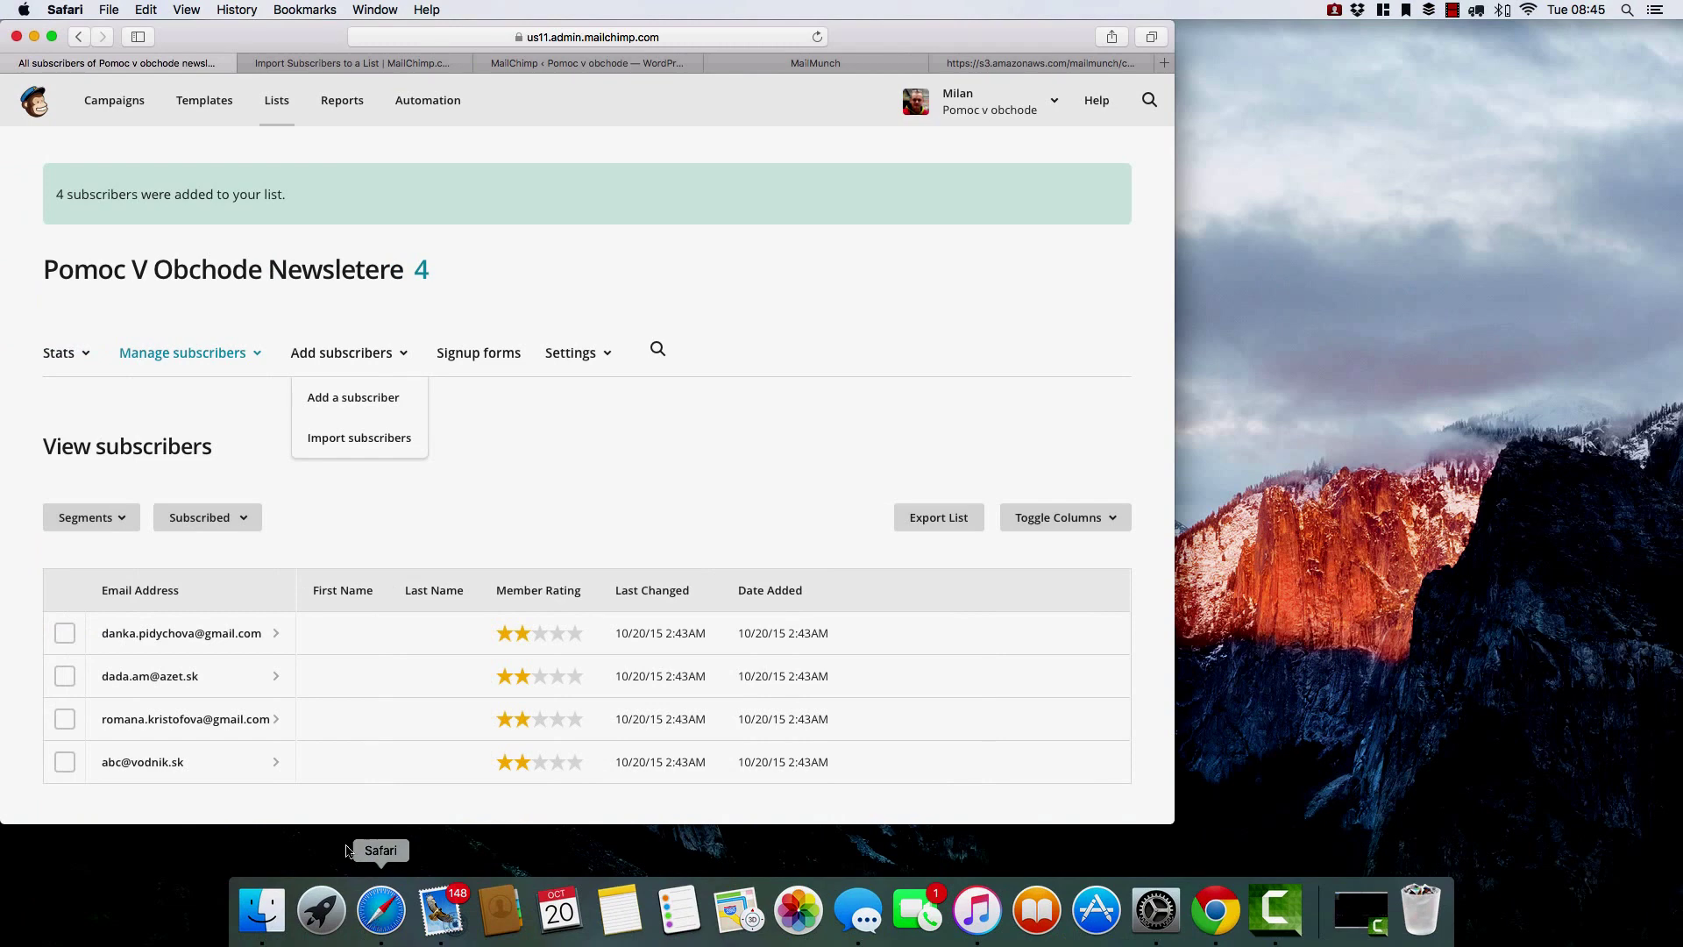
Add the respondent's e-mail address as a single subscriber with e-mail permission confirmed.
{"action": "left_click", "coordinate": [340, 402]}
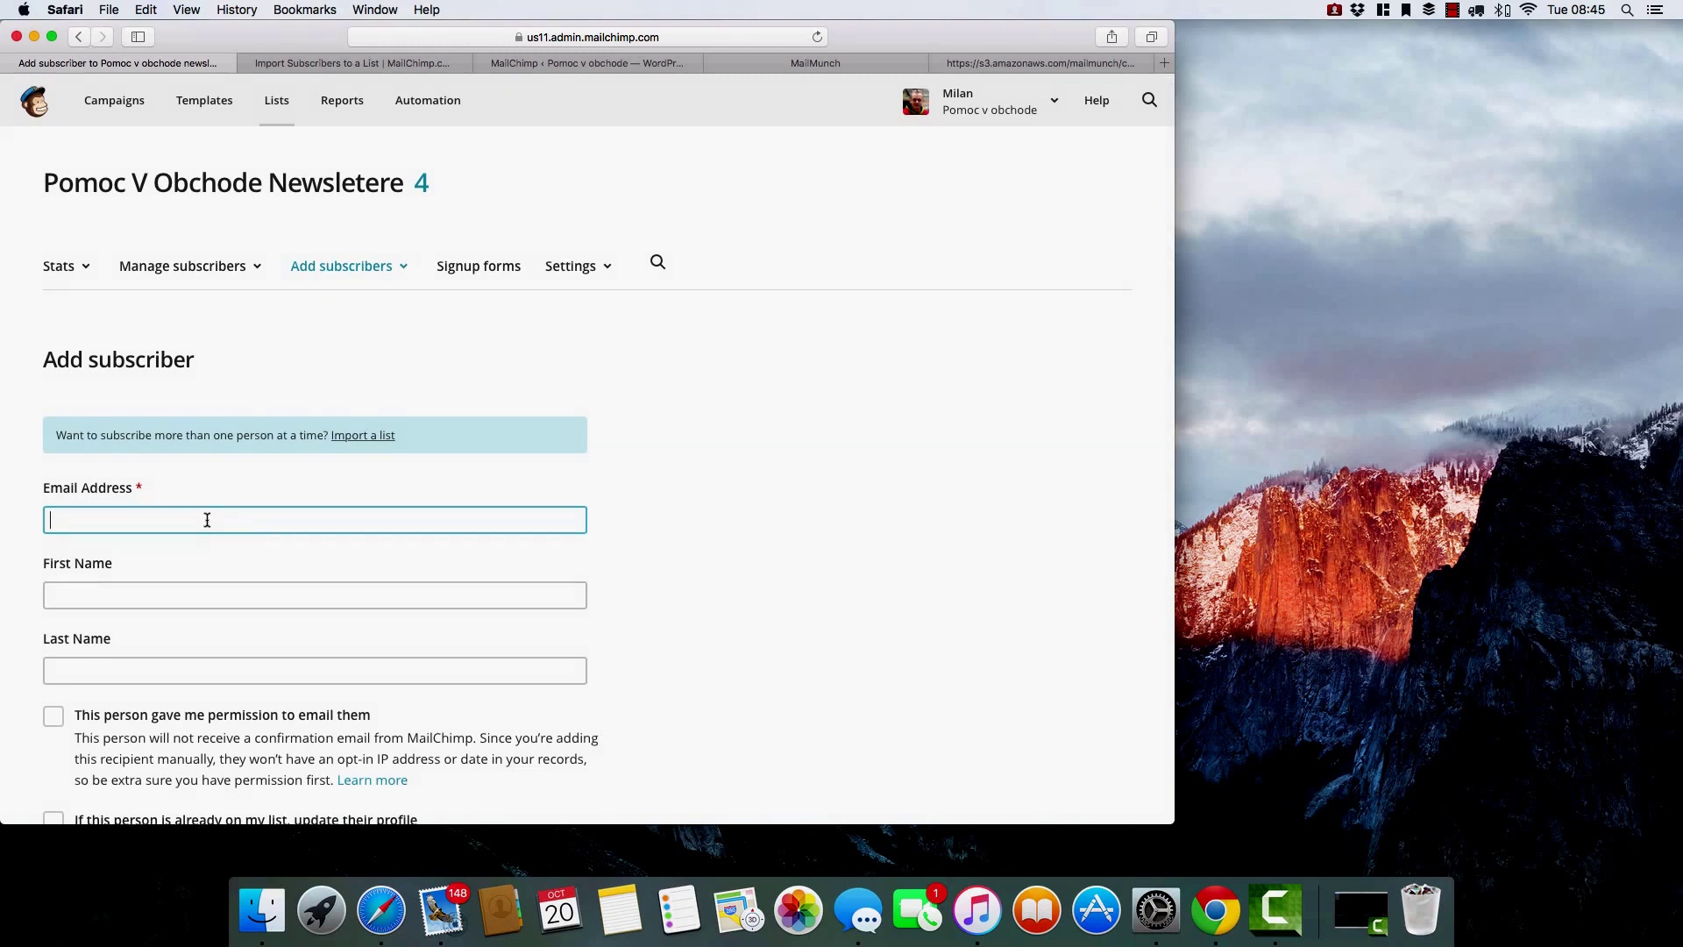
{"action": "key", "text": "super+v"}
{"action": "scroll", "coordinate": [332, 706], "scroll_direction": "down", "scroll_amount": 3}
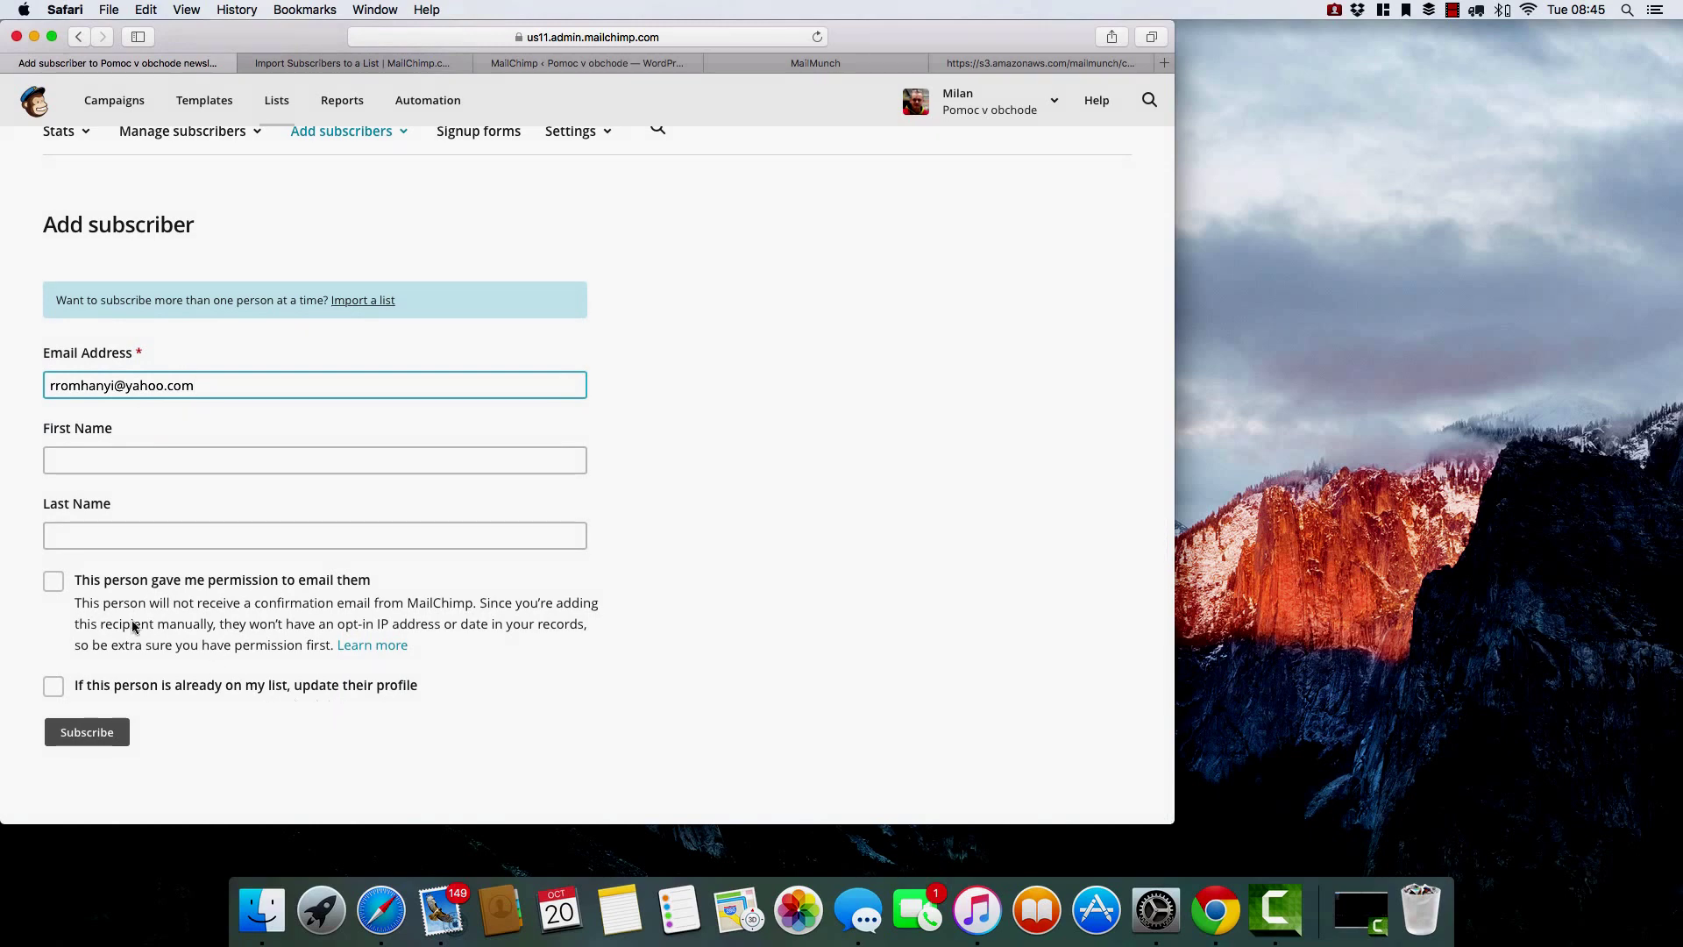
{"action": "left_click", "coordinate": [53, 582]}
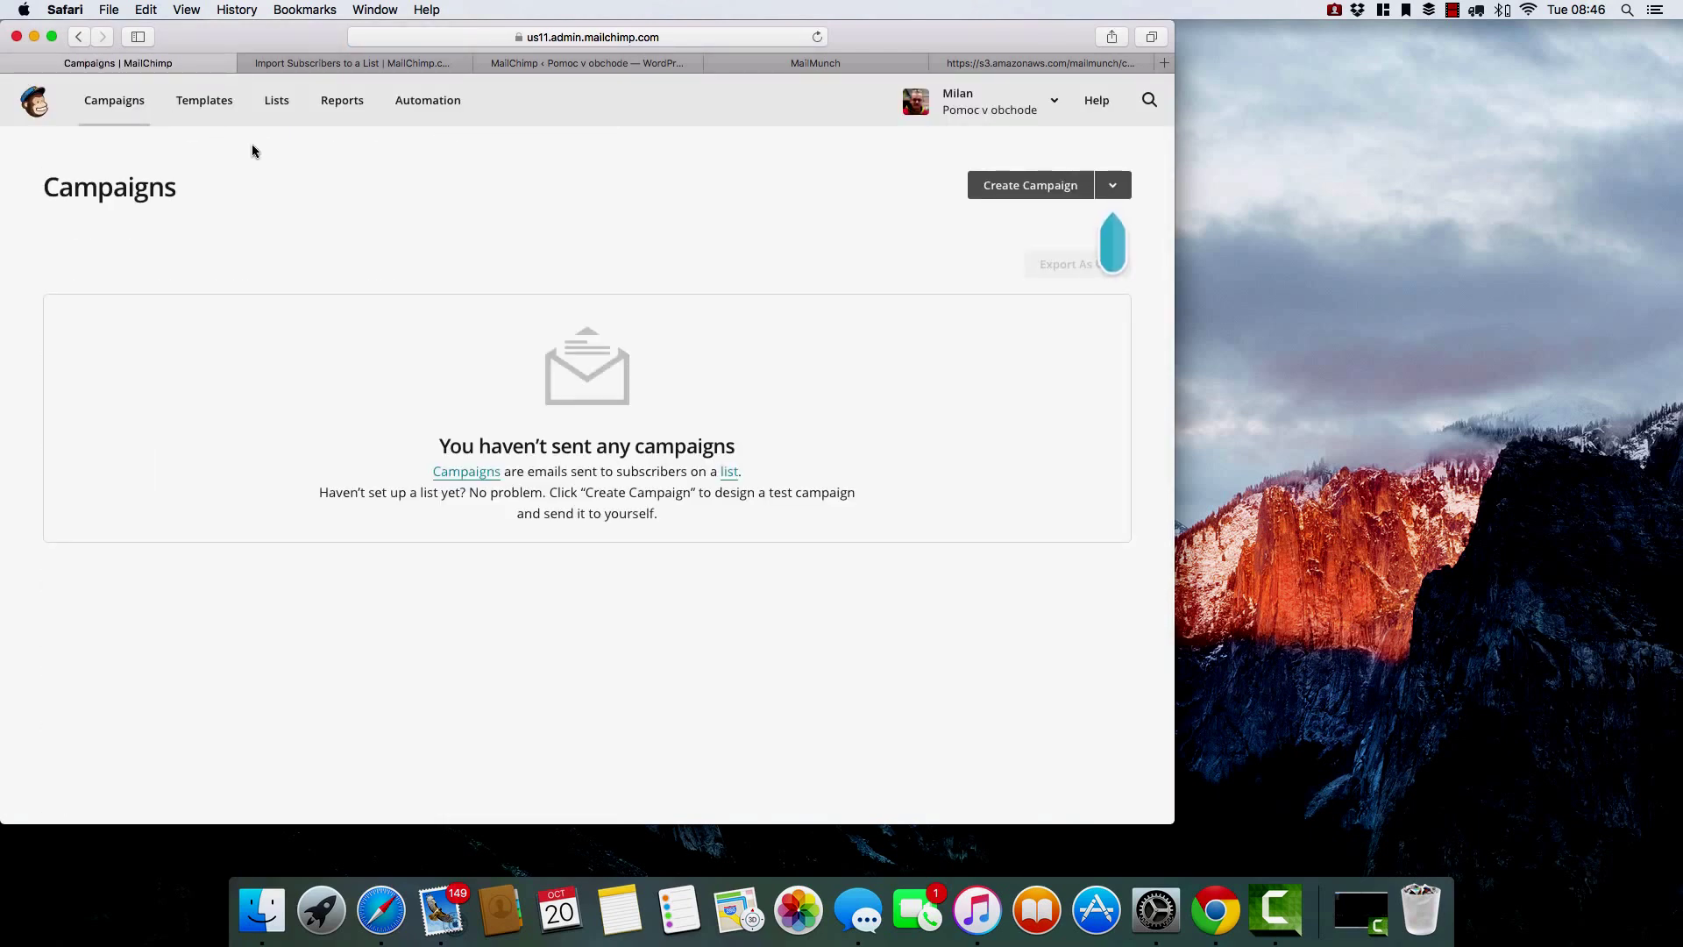
Create a regular campaign addressed to the entire Pomoc v obchode newsletere list.
{"action": "left_click", "coordinate": [1041, 188]}
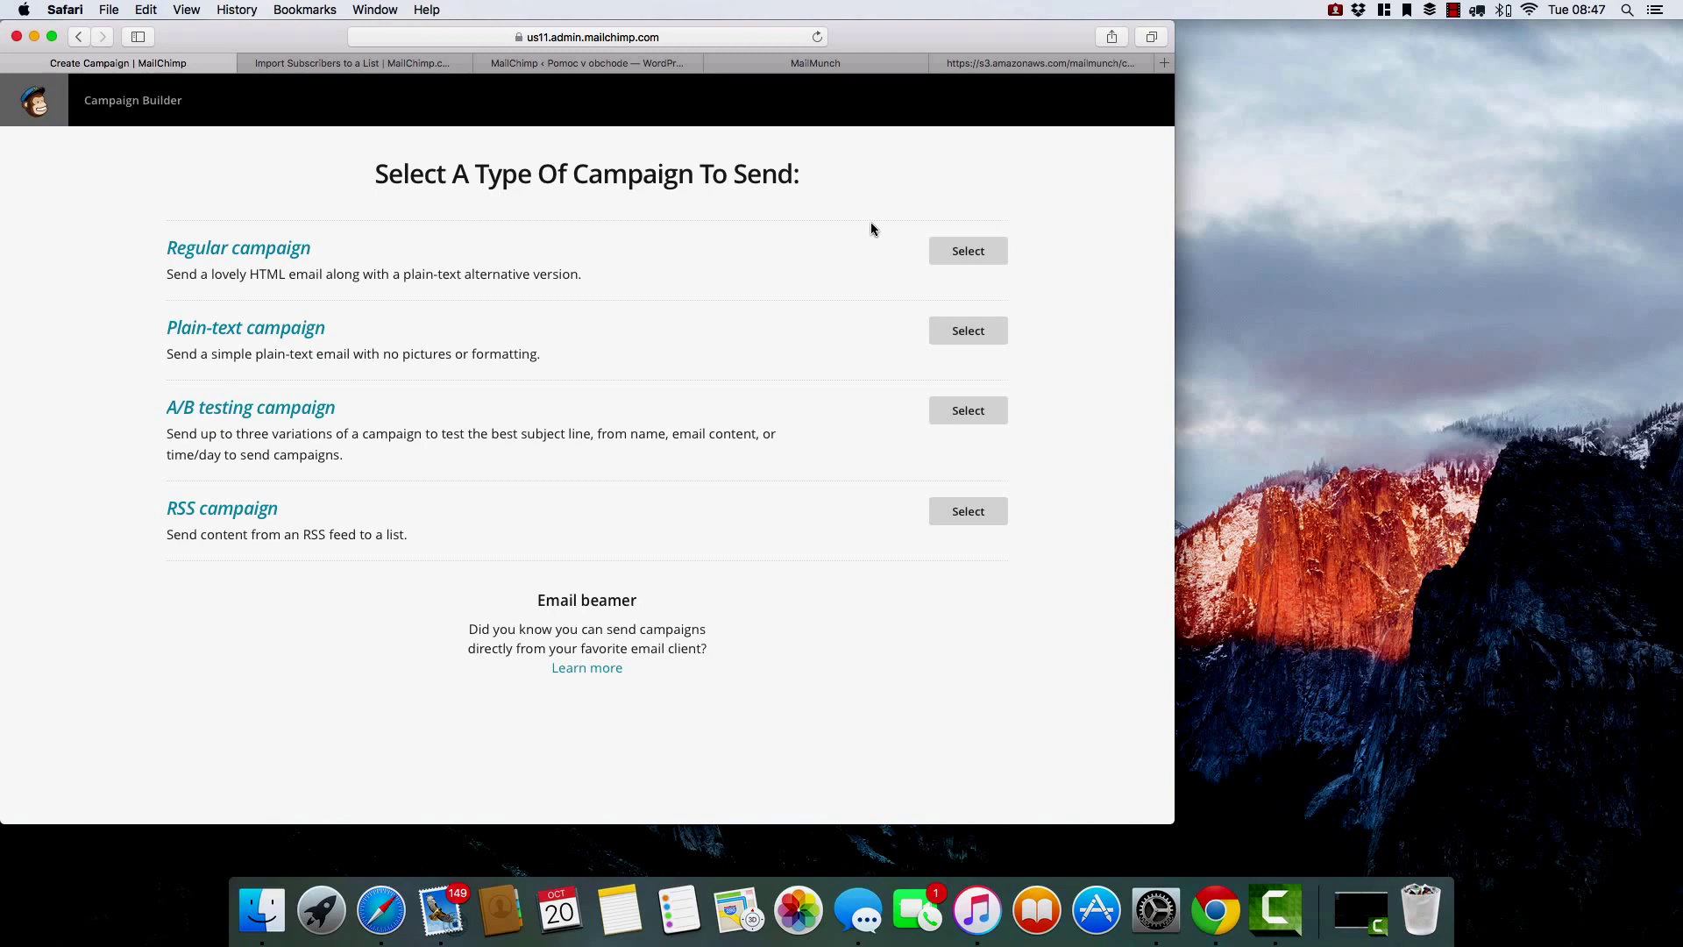
{"action": "left_click", "coordinate": [969, 254]}
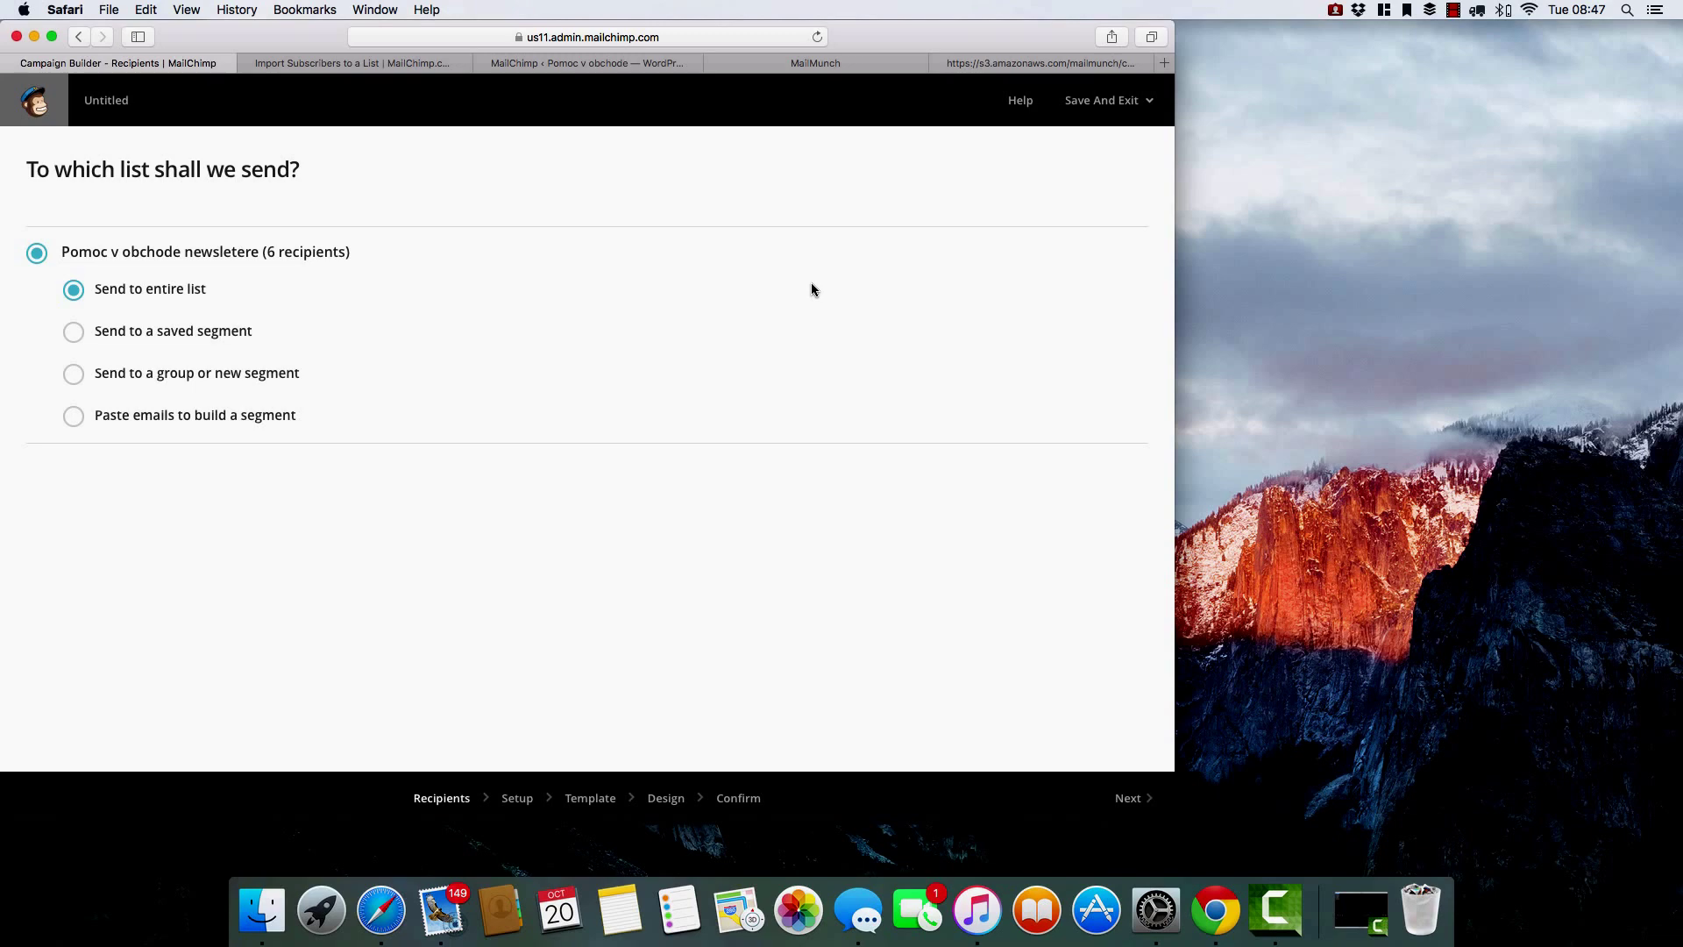
{"action": "left_click", "coordinate": [1132, 803]}
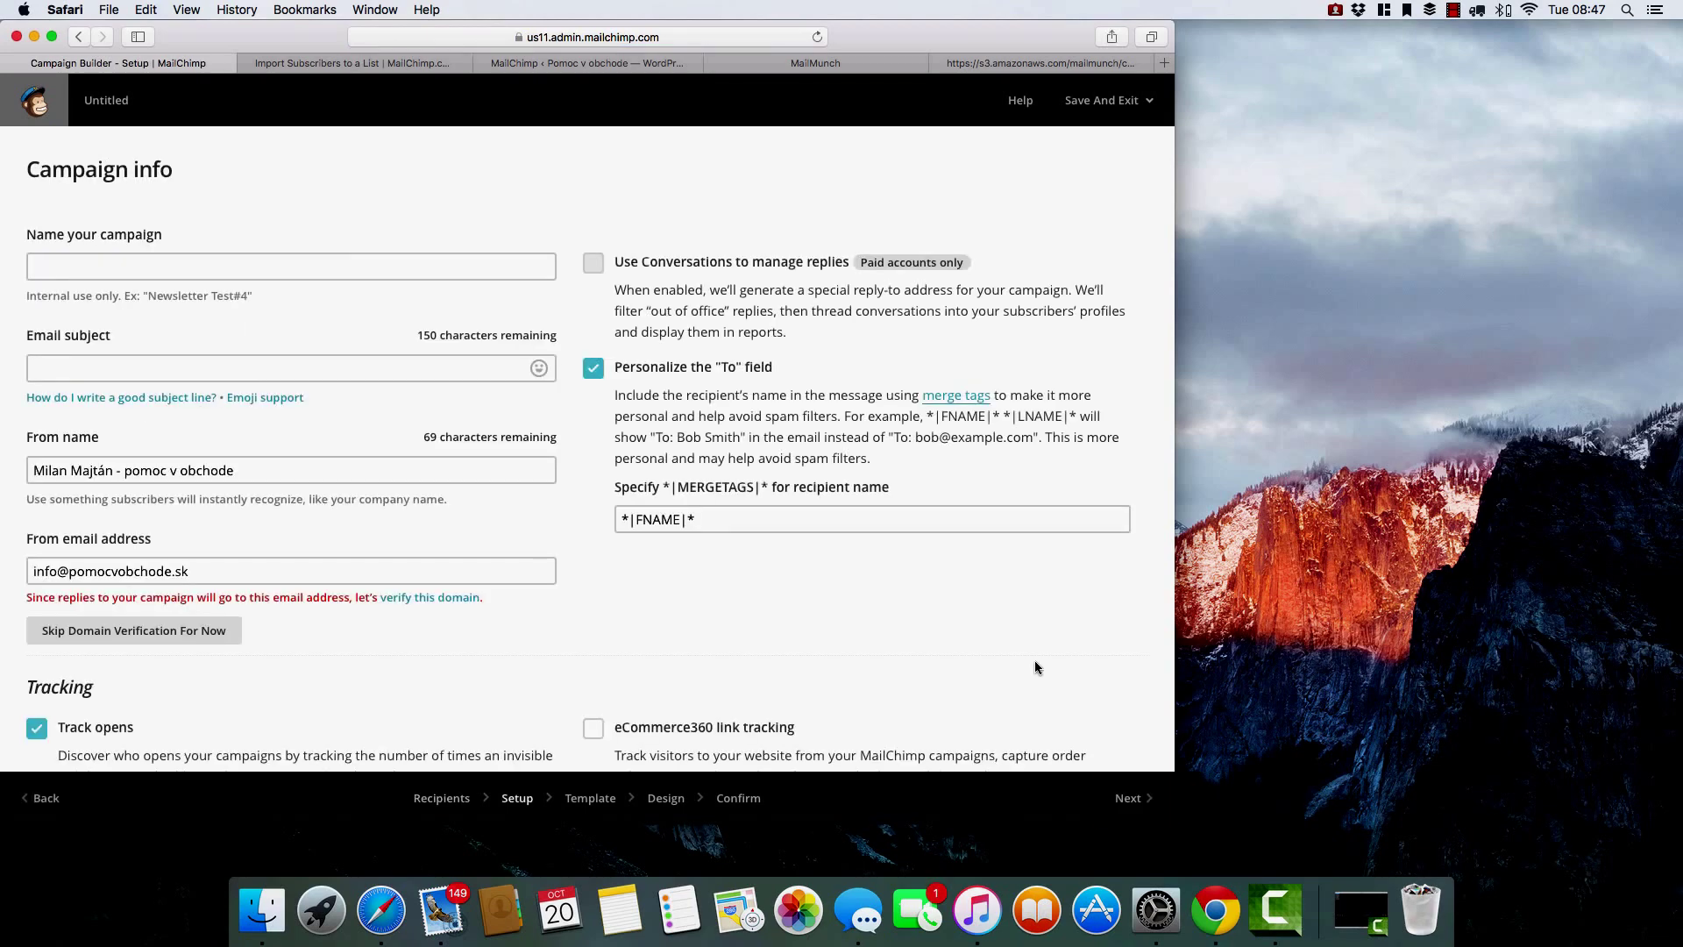
Name the campaign 'Prvý newsletter'.
{"action": "left_click", "coordinate": [119, 269]}
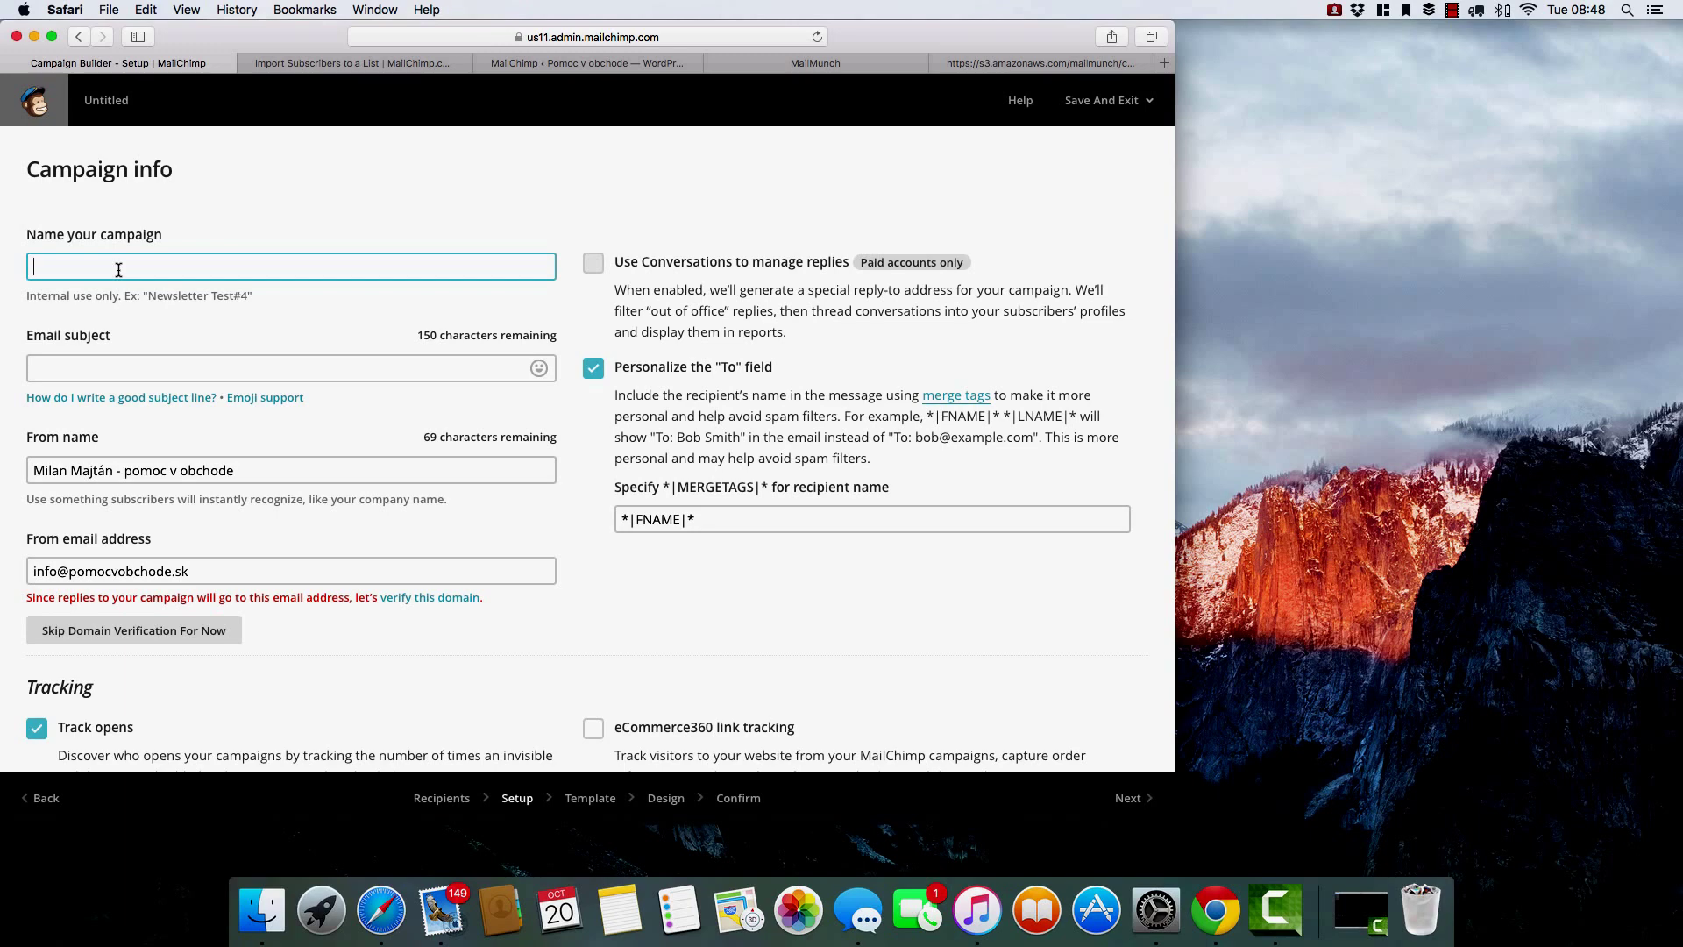
{"action": "type", "text": "Prvý newsletter"}
Enter 'Pomoc v obchode' as the email subject.
{"action": "left_click", "coordinate": [111, 361]}
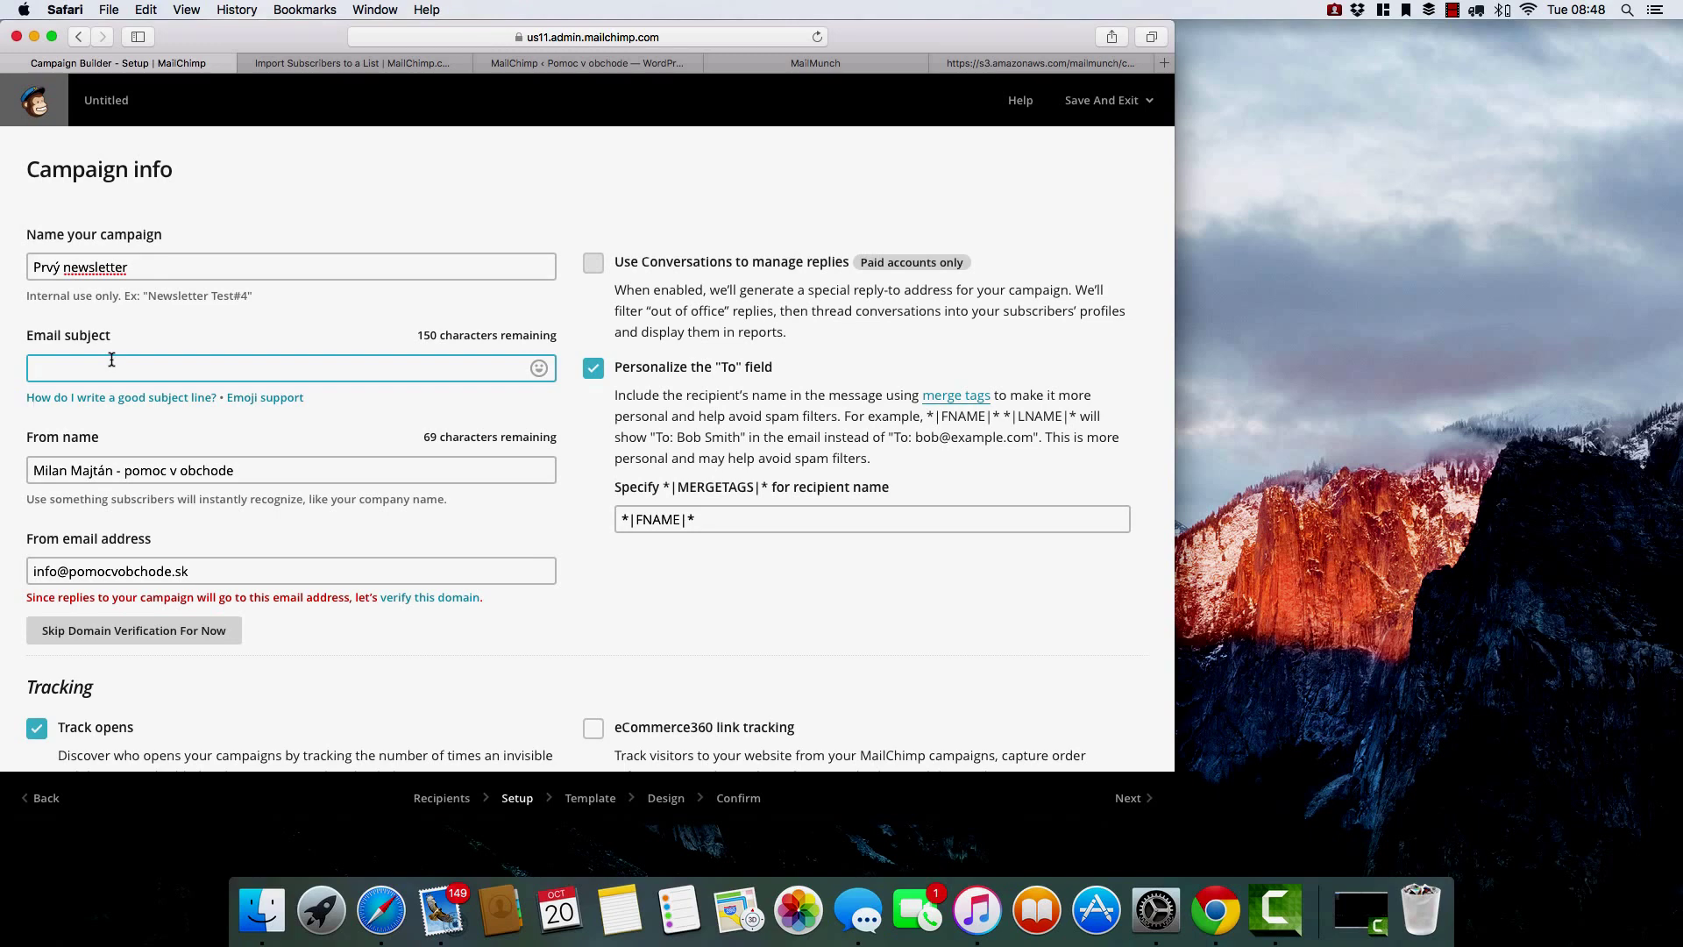
{"action": "type", "text": "Vytaj"}
{"action": "key", "text": "BackSpace"}
{"action": "key", "text": "BackSpace"}
{"action": "key", "text": "BackSpace"}
{"action": "key", "text": "BackSpace"}
{"action": "key", "text": "BackSpace"}
{"action": "type", "text": "Pomoc v obchode"}
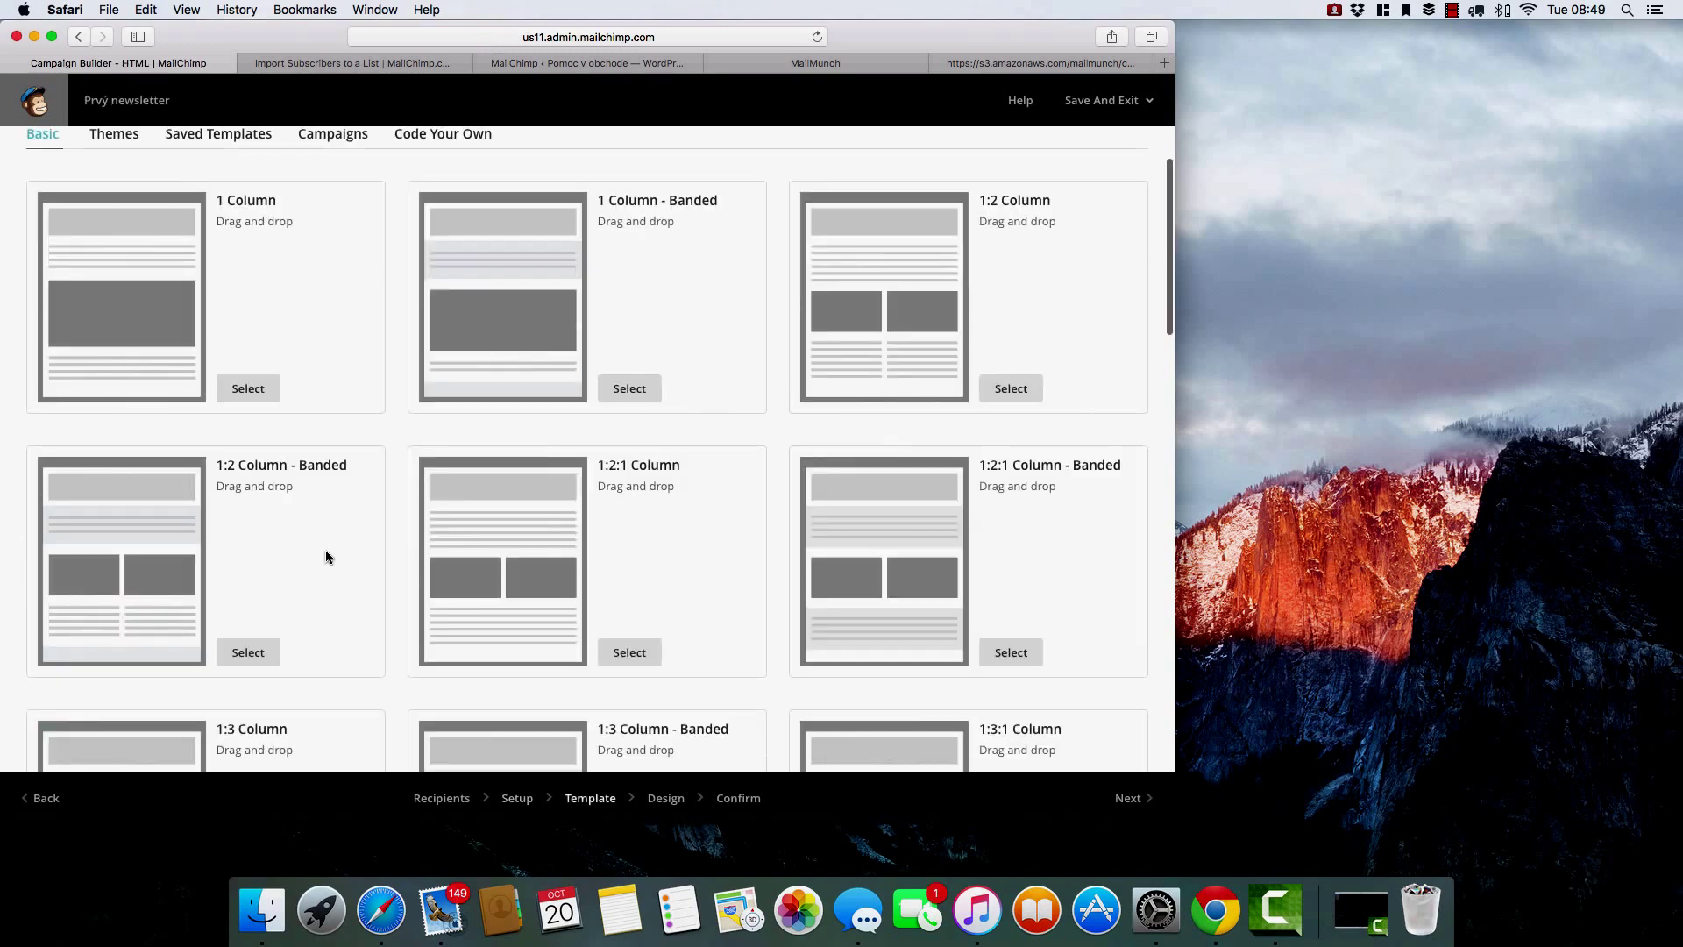
Choose the 3:1:3 Column - Banded layout from the template grid.
{"action": "scroll", "coordinate": [324, 550], "scroll_direction": "down", "scroll_amount": 3}
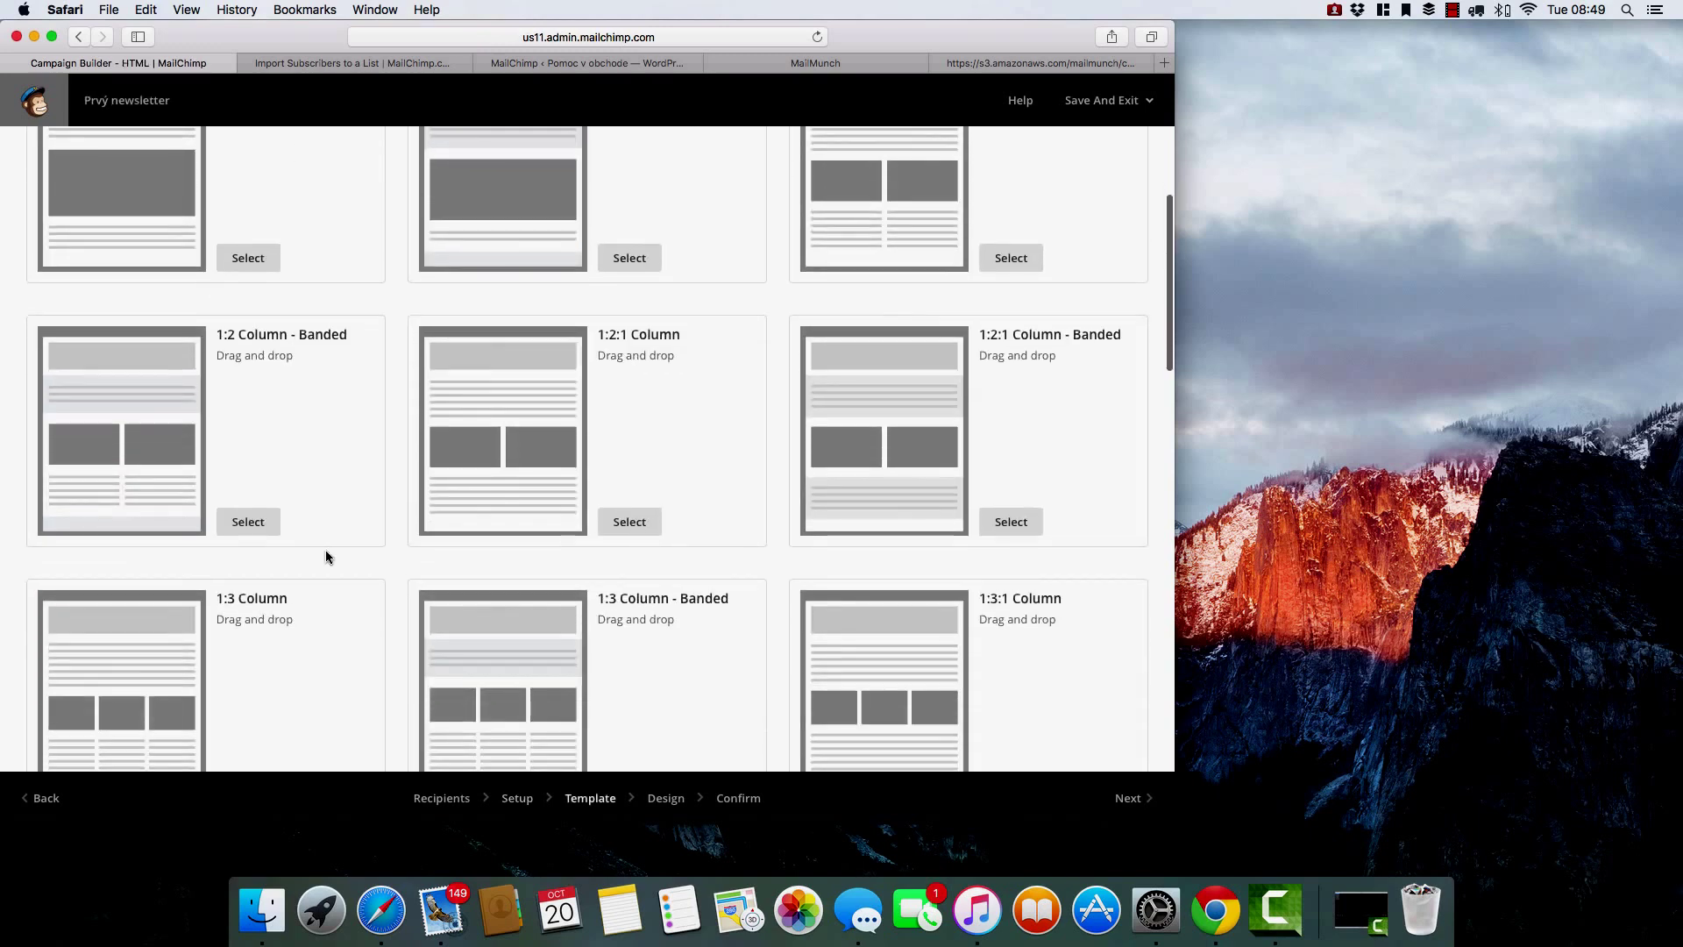
{"action": "scroll", "coordinate": [324, 550], "scroll_direction": "down", "scroll_amount": 2}
{"action": "scroll", "coordinate": [326, 556], "scroll_direction": "down", "scroll_amount": 3}
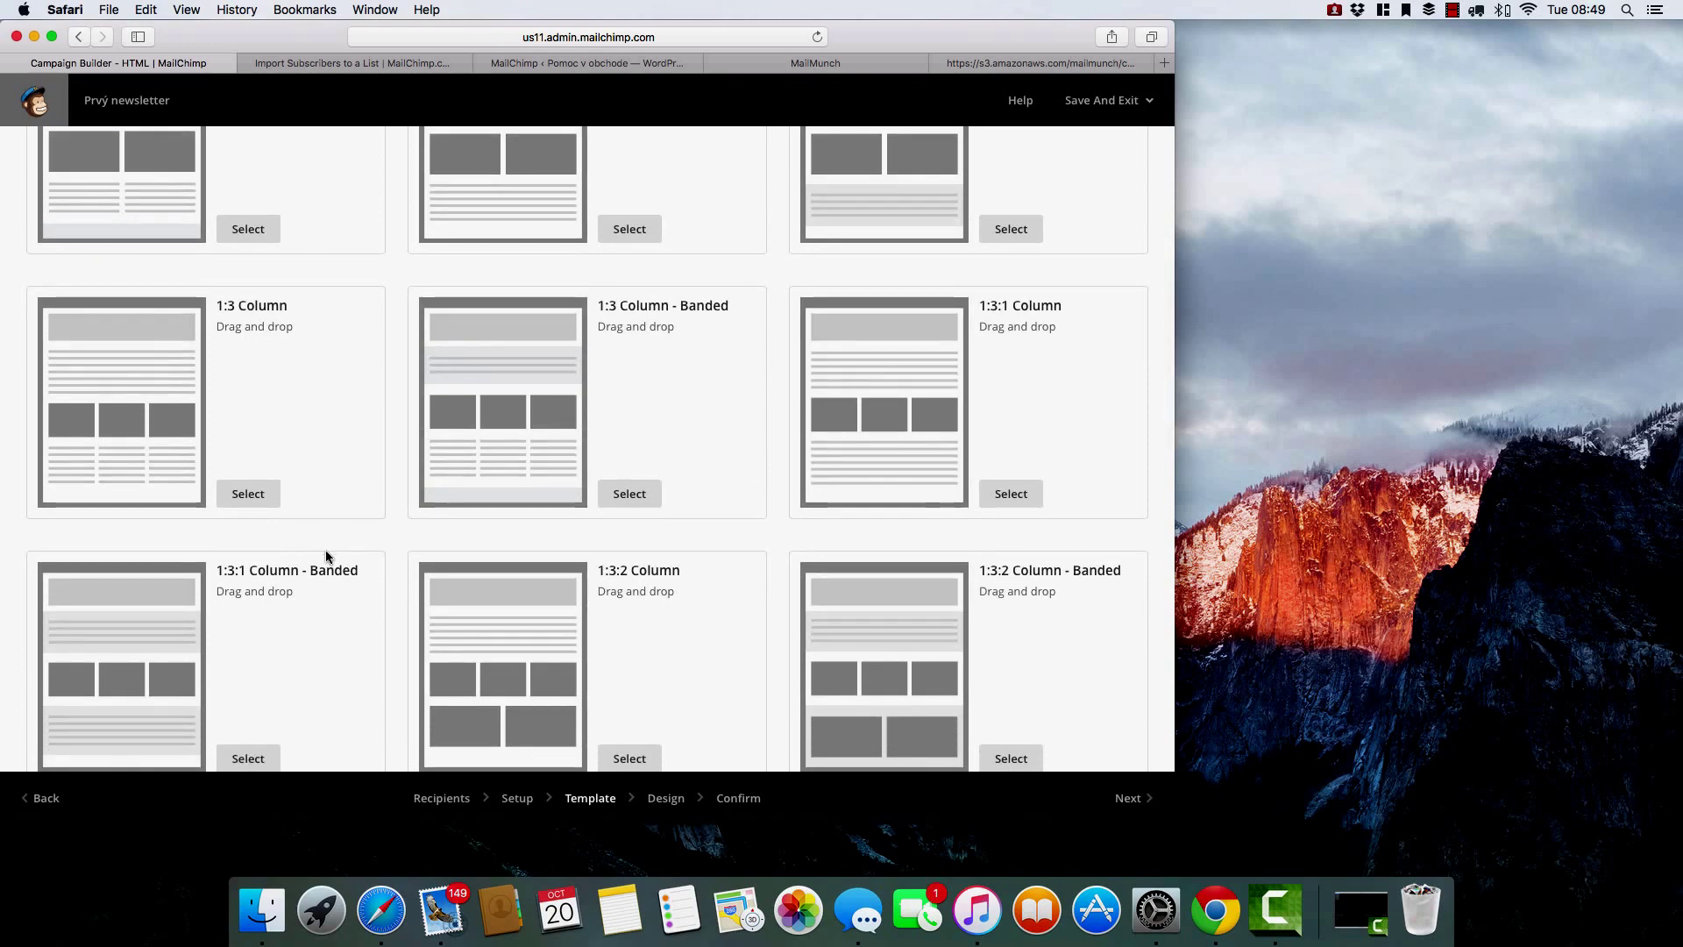
{"action": "scroll", "coordinate": [326, 556], "scroll_direction": "down", "scroll_amount": 3}
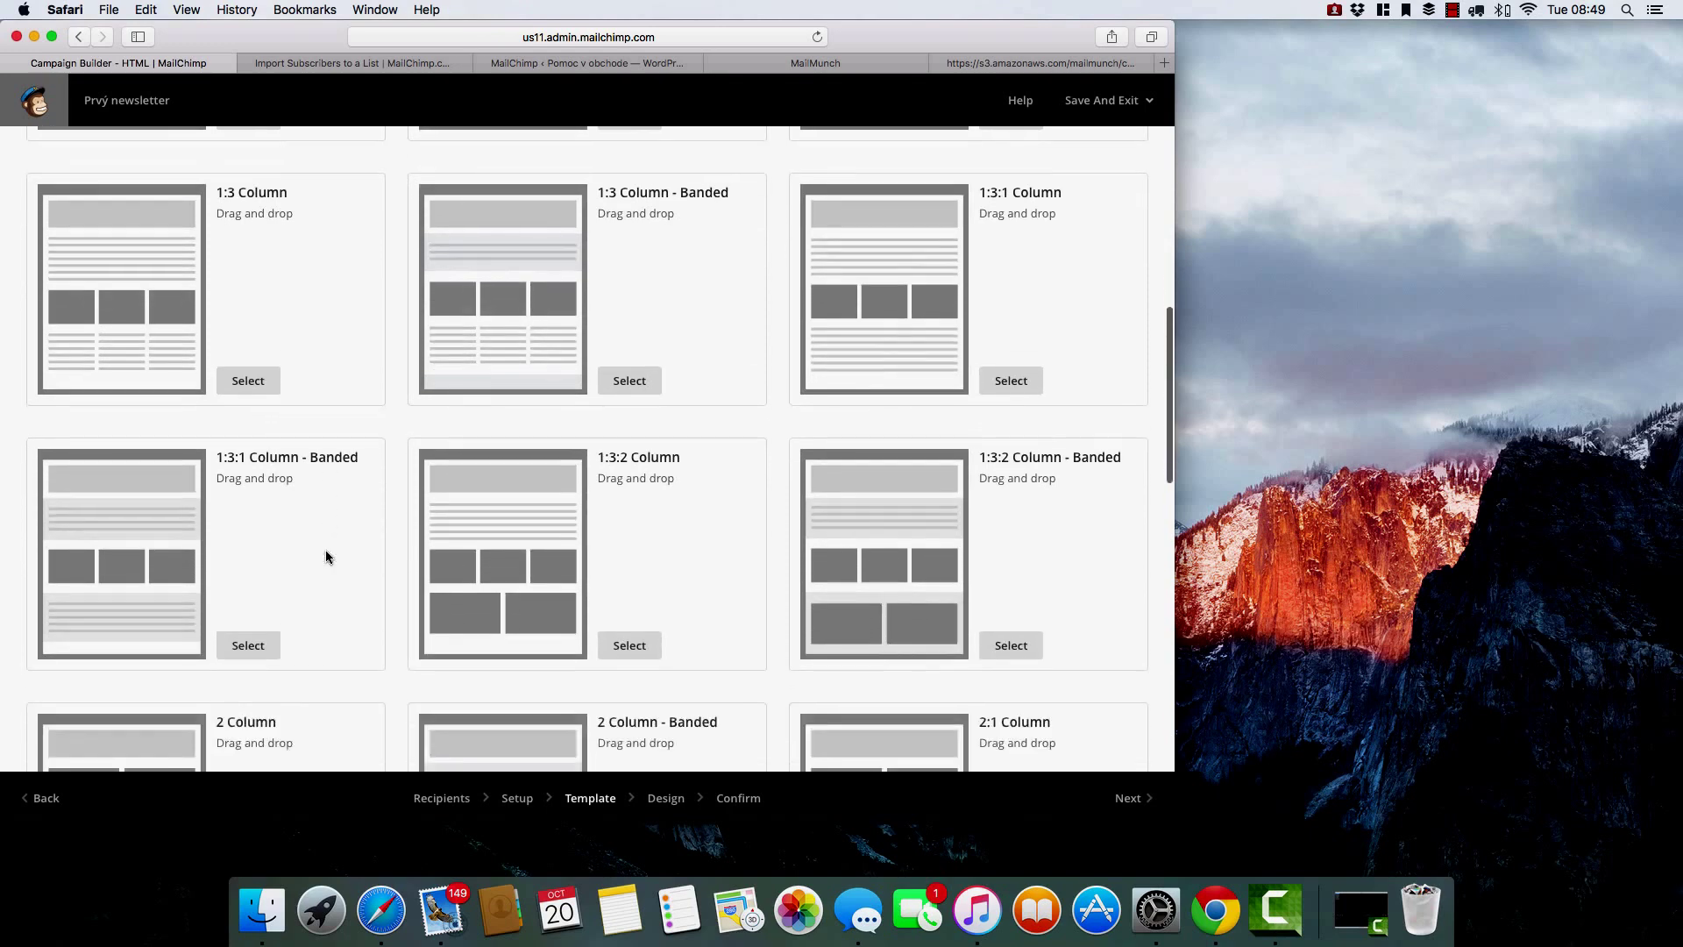
{"action": "scroll", "coordinate": [326, 557], "scroll_direction": "down", "scroll_amount": 9}
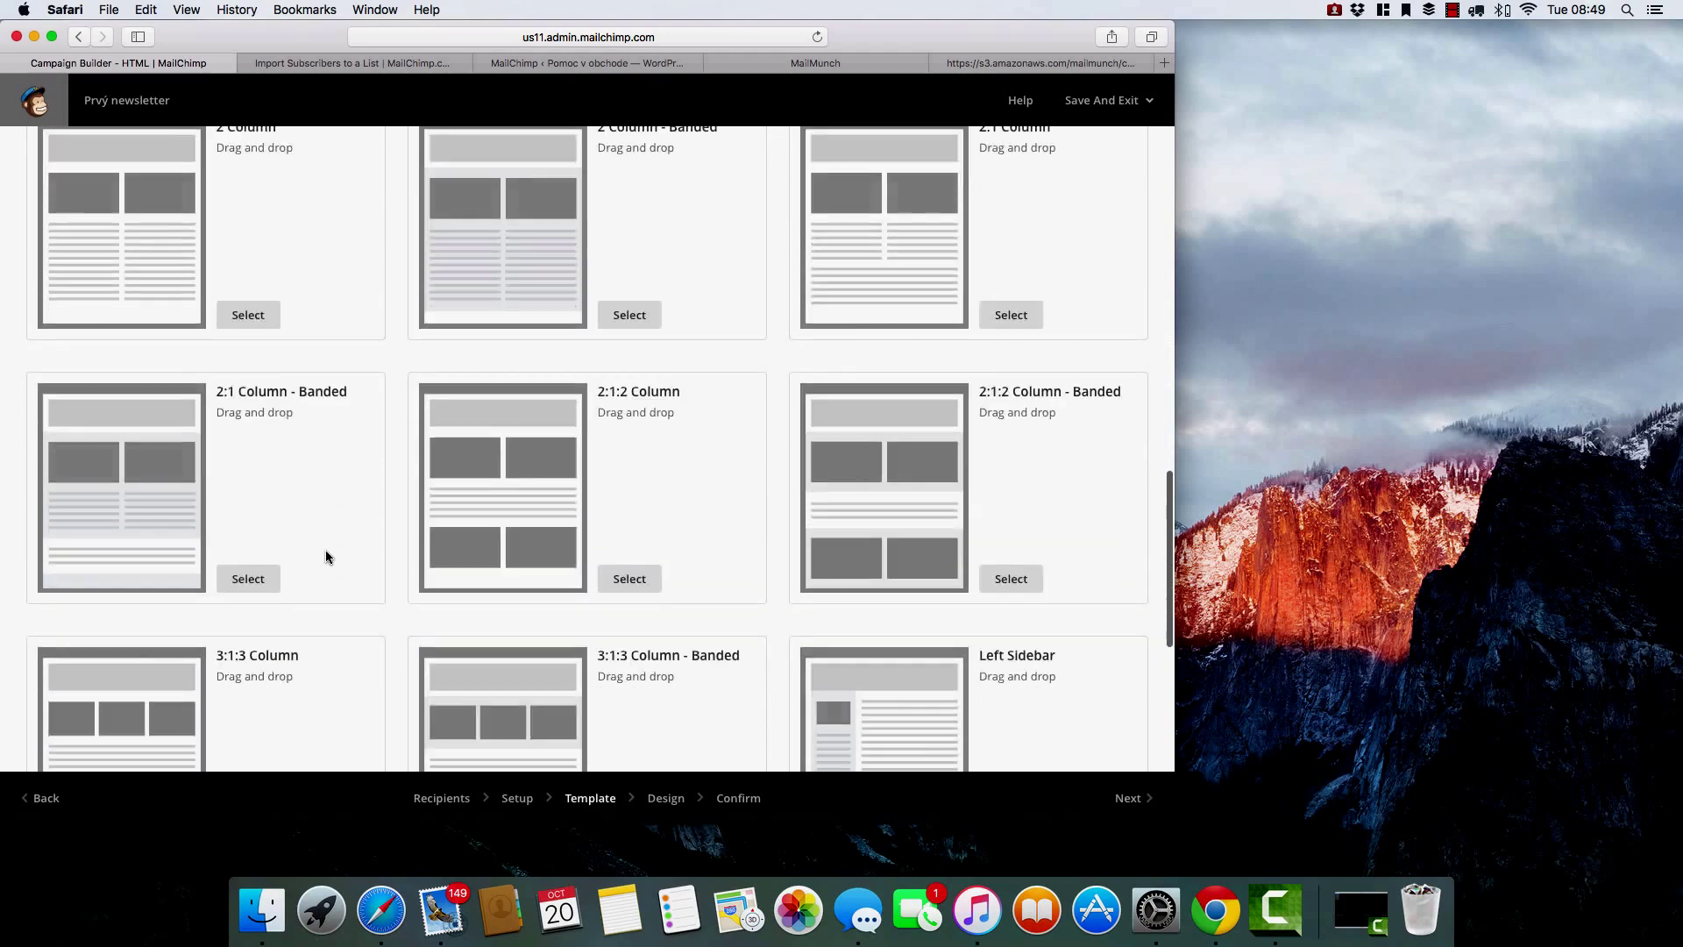
{"action": "scroll", "coordinate": [324, 549], "scroll_direction": "down", "scroll_amount": 3}
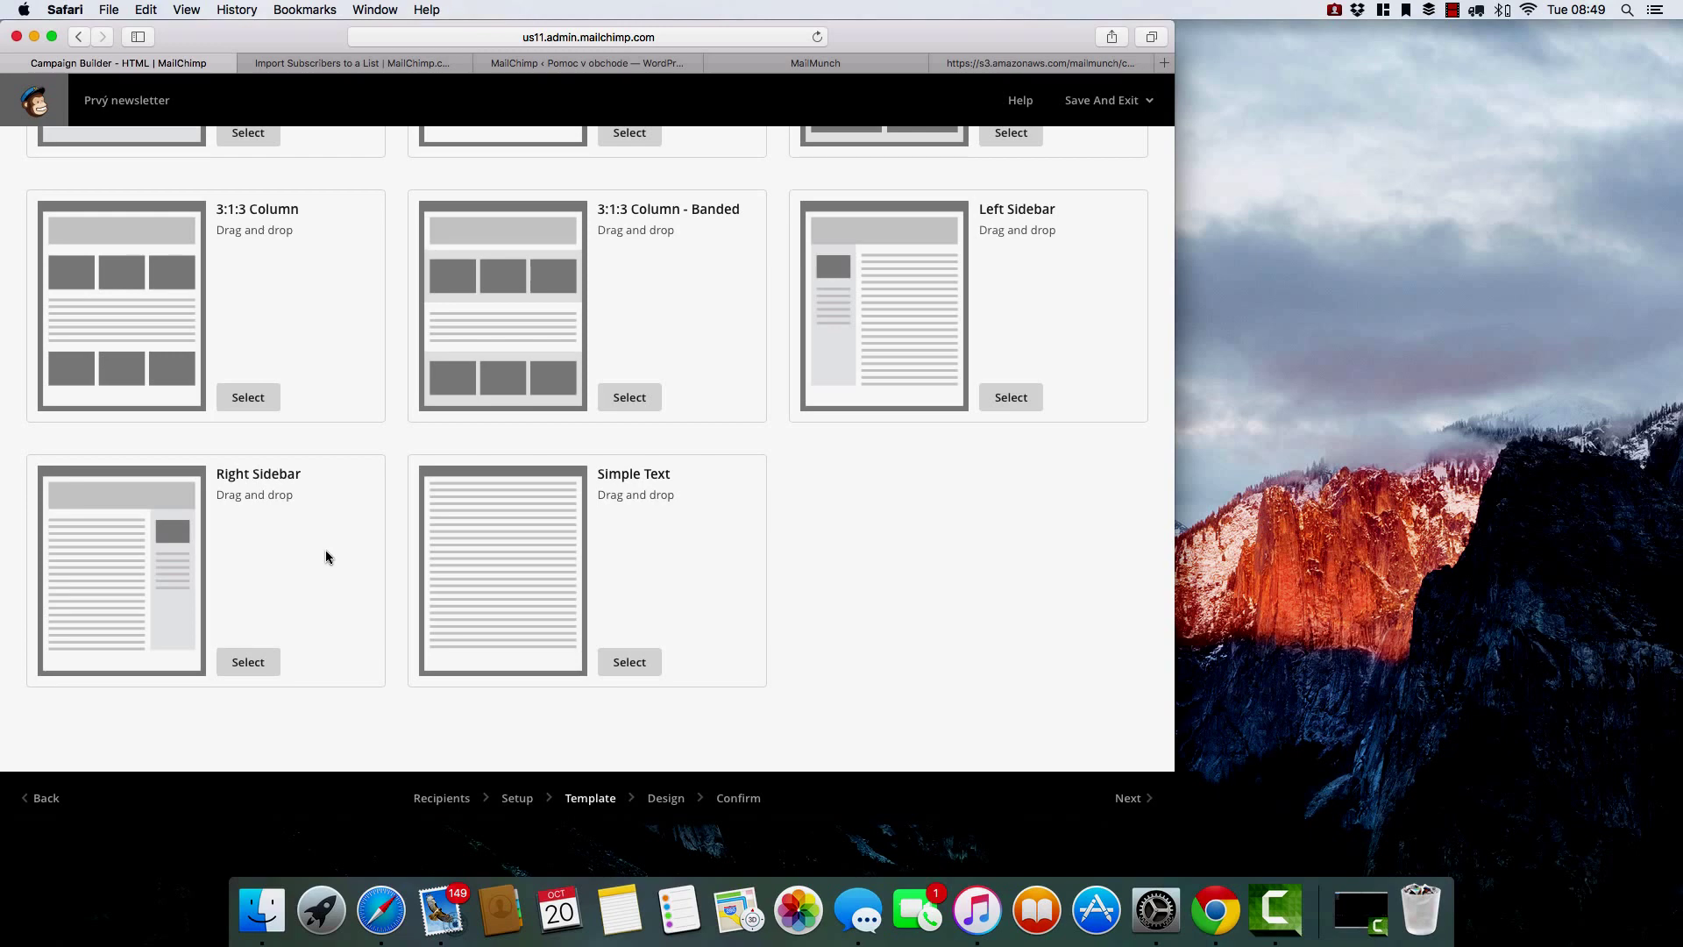
{"action": "scroll", "coordinate": [326, 558], "scroll_direction": "up", "scroll_amount": 3}
{"action": "left_click", "coordinate": [628, 619]}
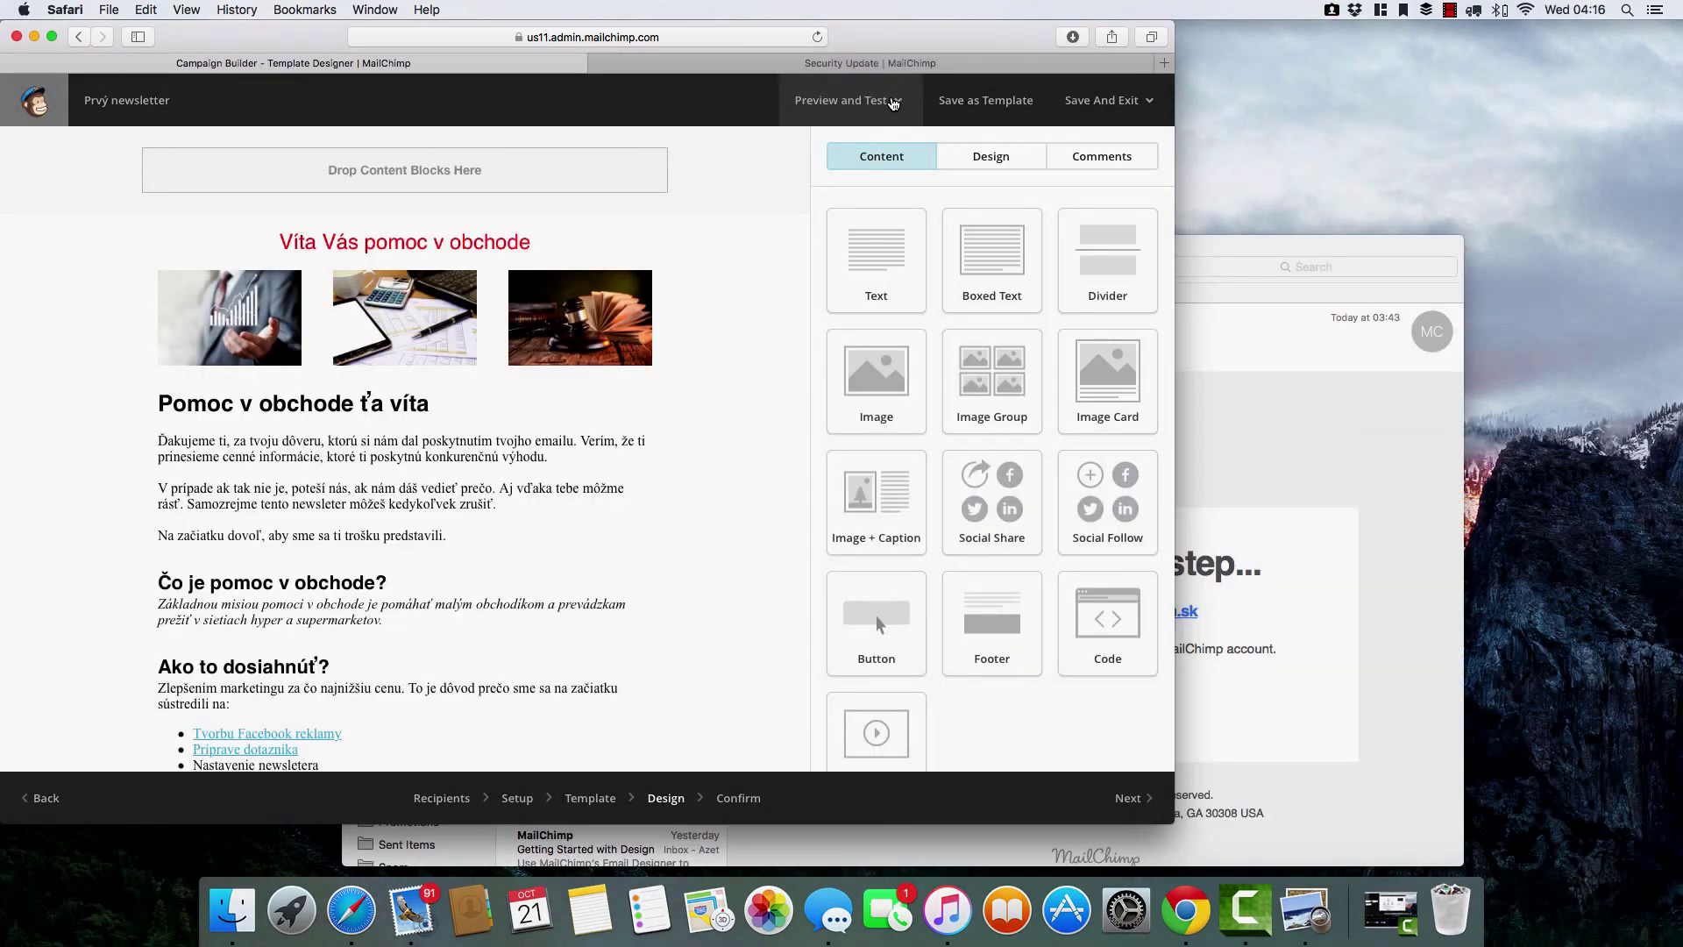
Send a test email of the Prvý newsletter design, then switch to the Mail app.
{"action": "left_click", "coordinate": [899, 104]}
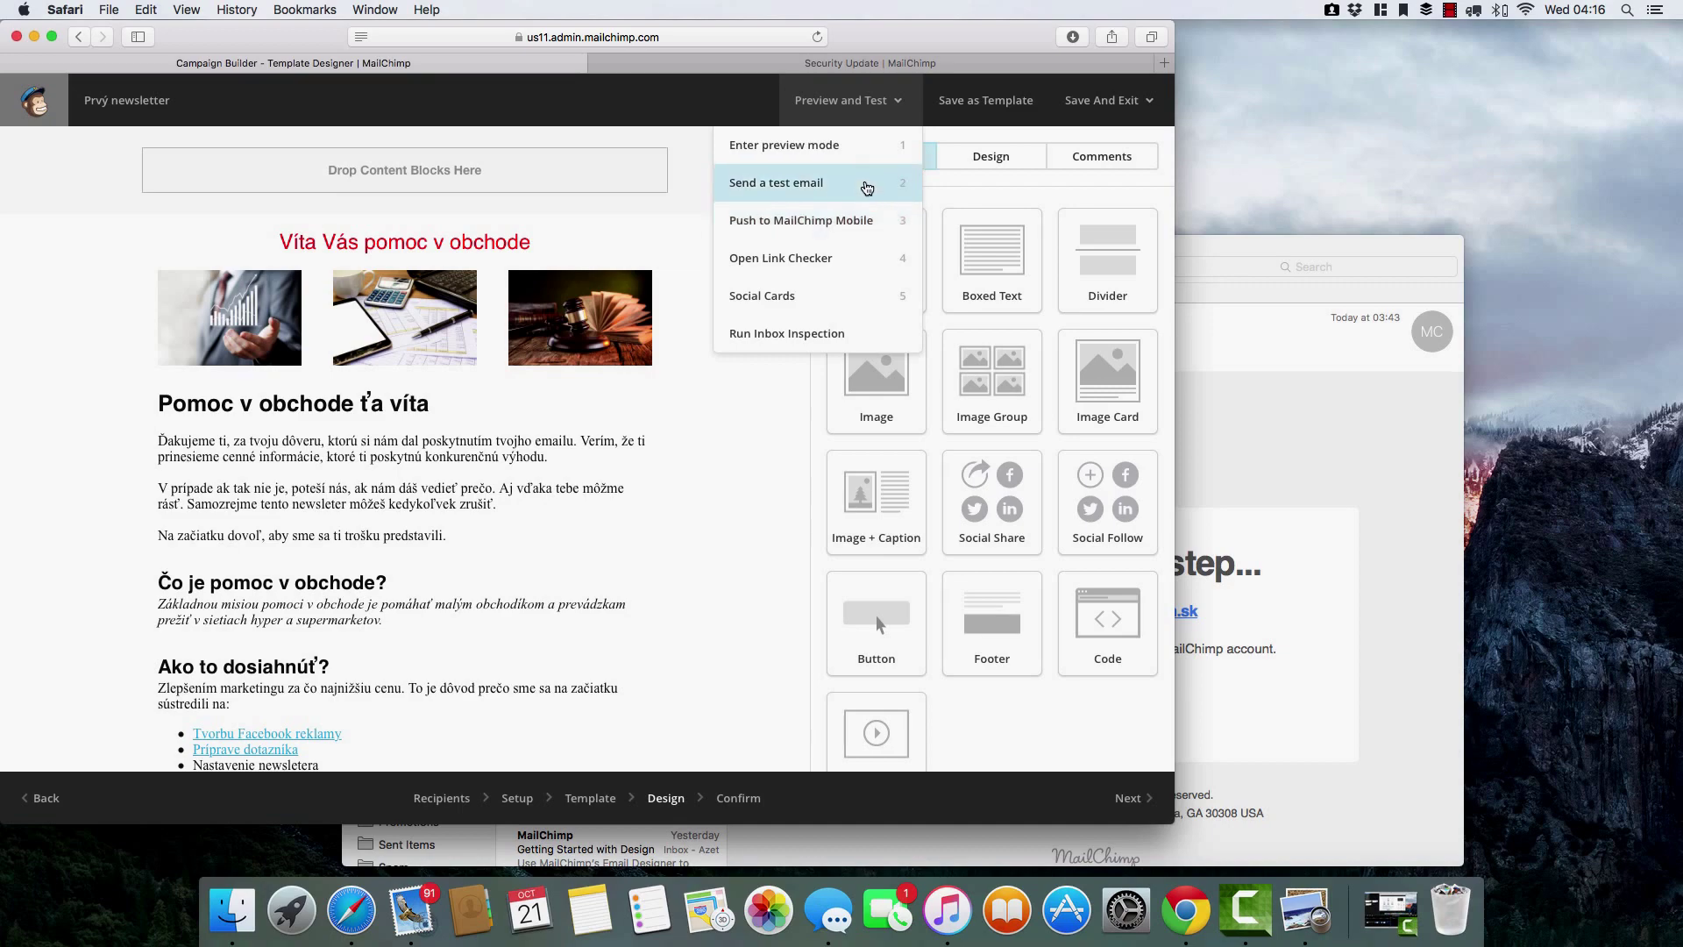
{"action": "left_click", "coordinate": [858, 190]}
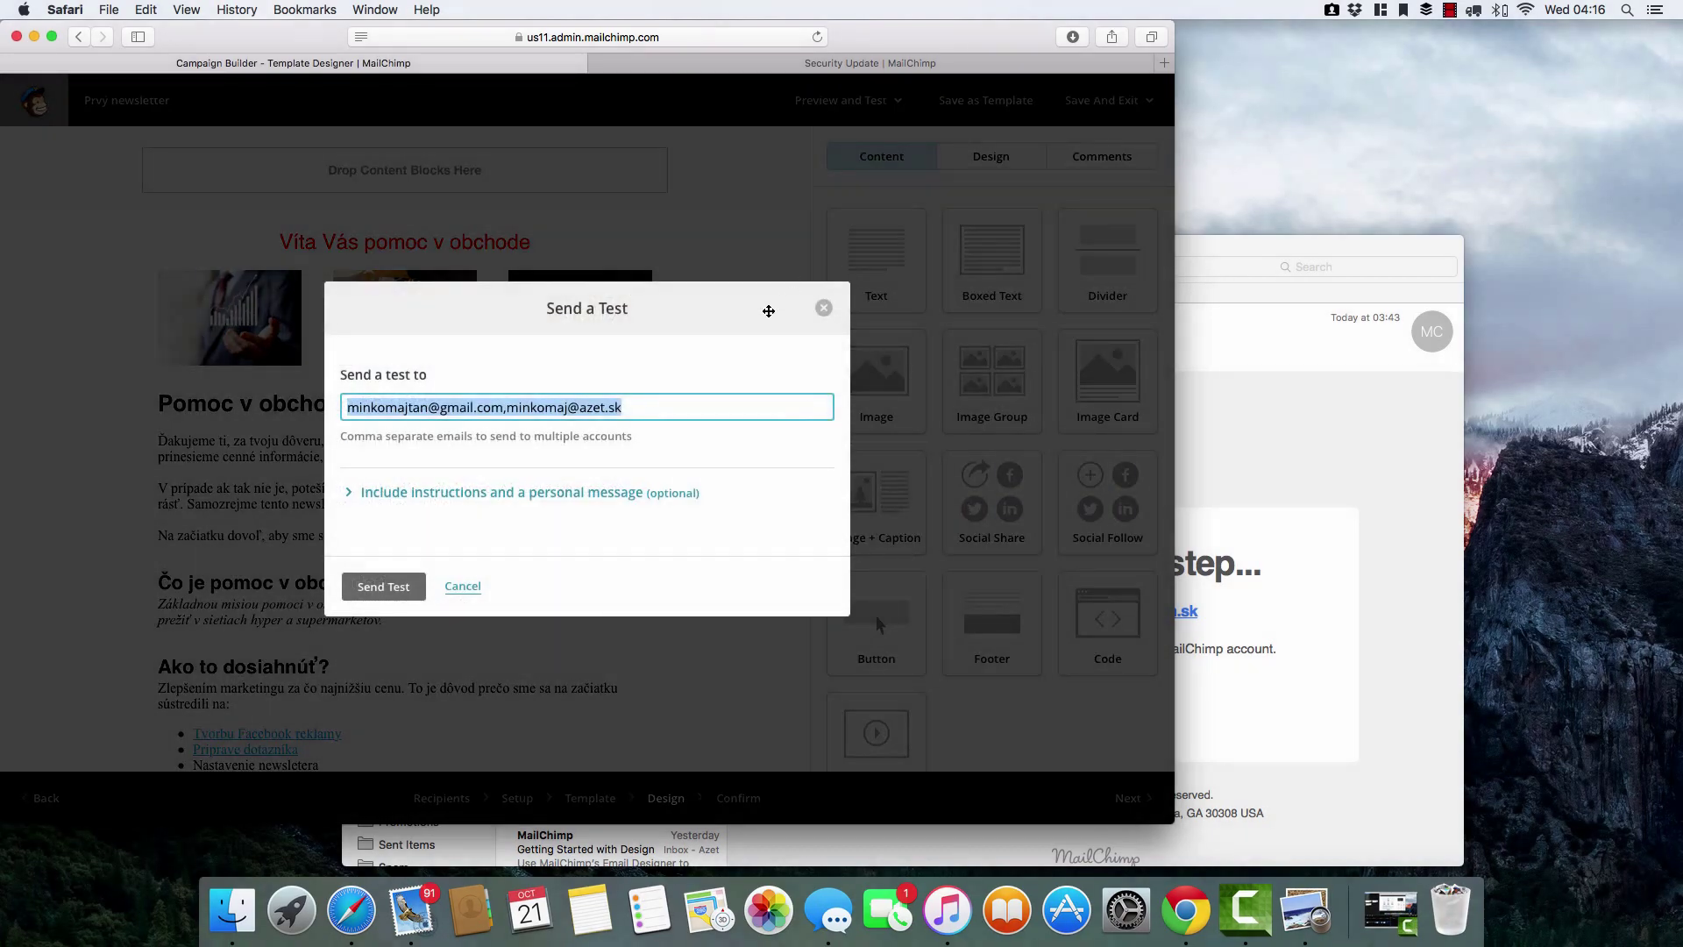
{"action": "left_click", "coordinate": [383, 589]}
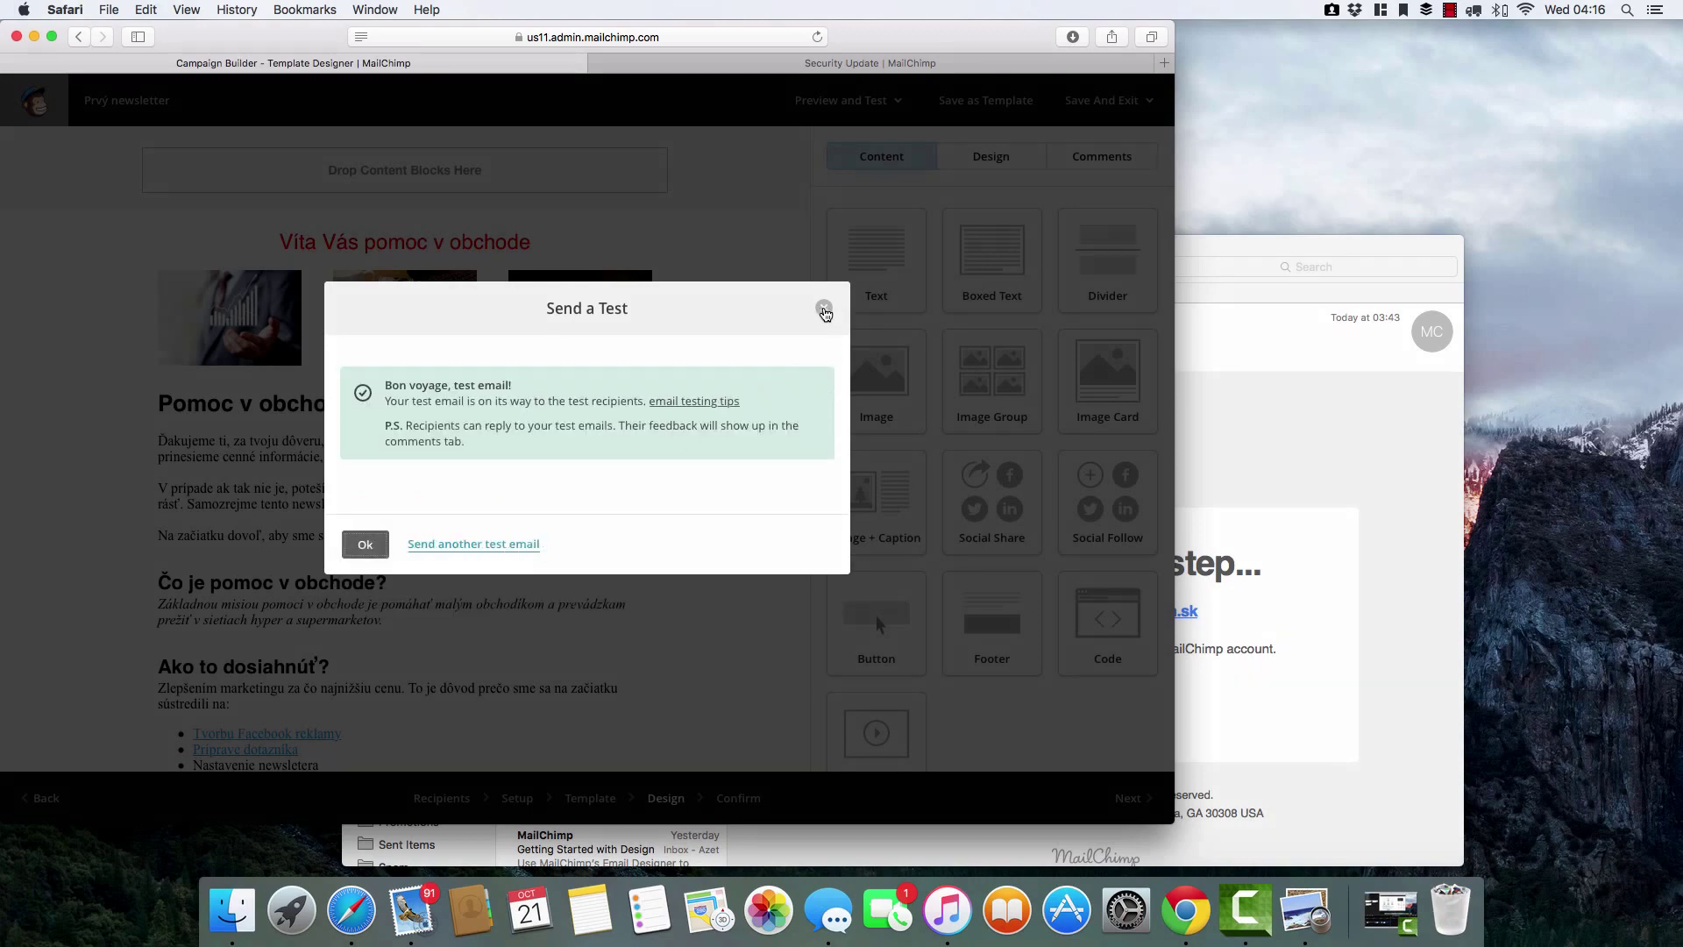
{"action": "left_click", "coordinate": [823, 311]}
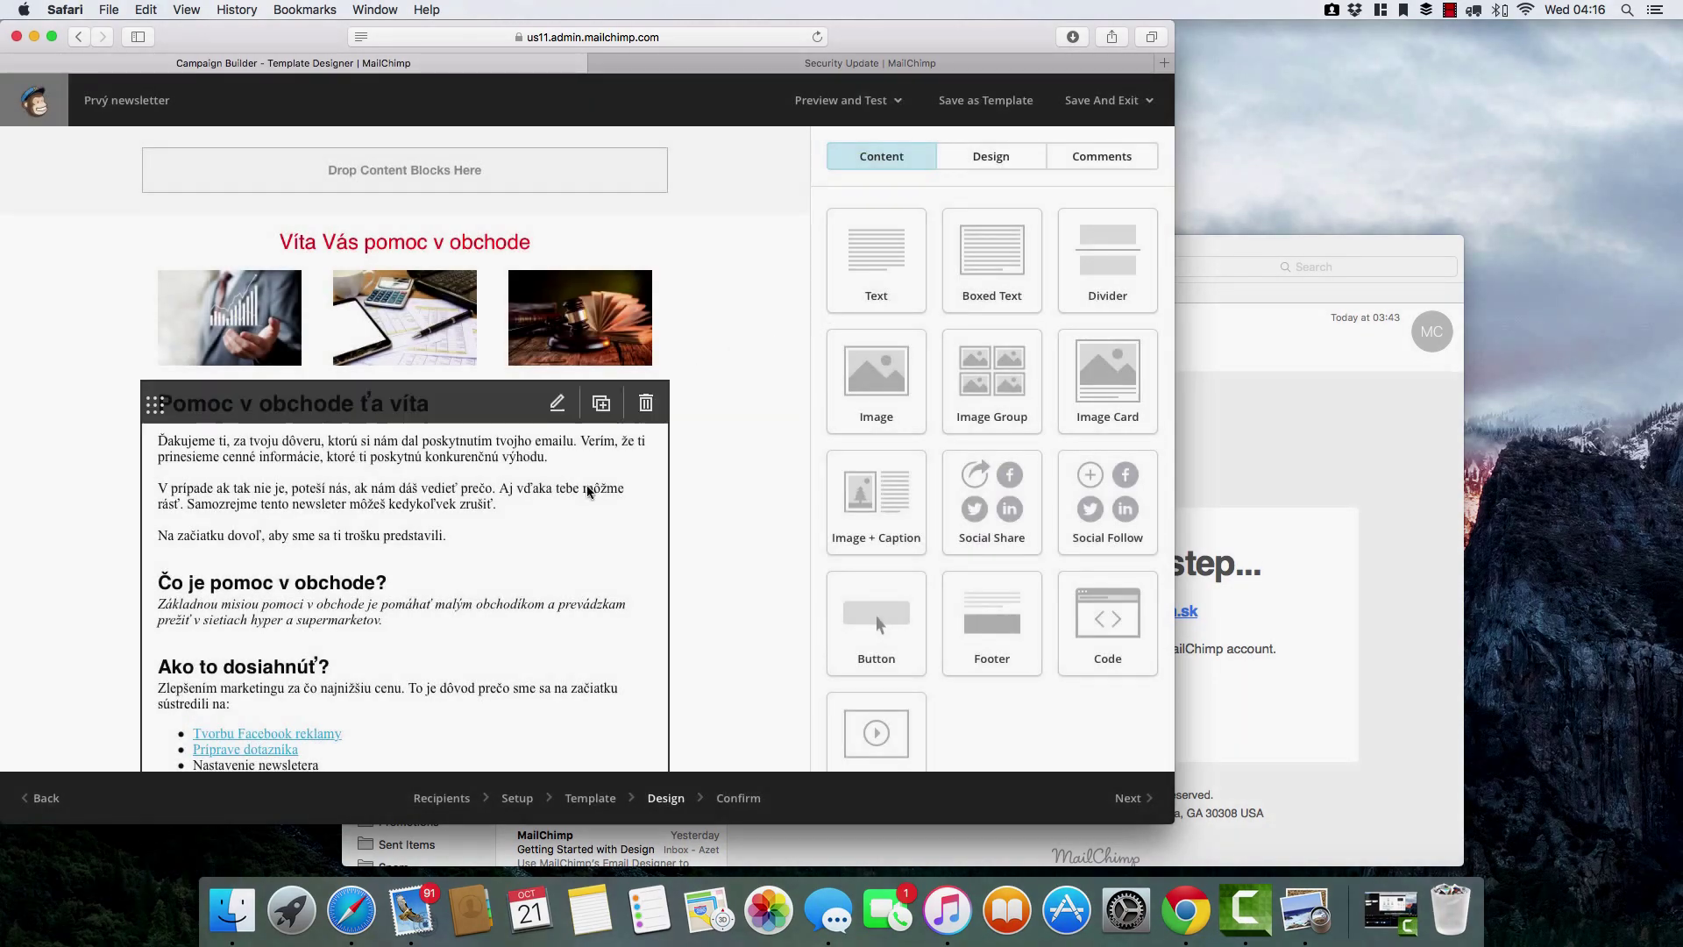
{"action": "left_click", "coordinate": [409, 908]}
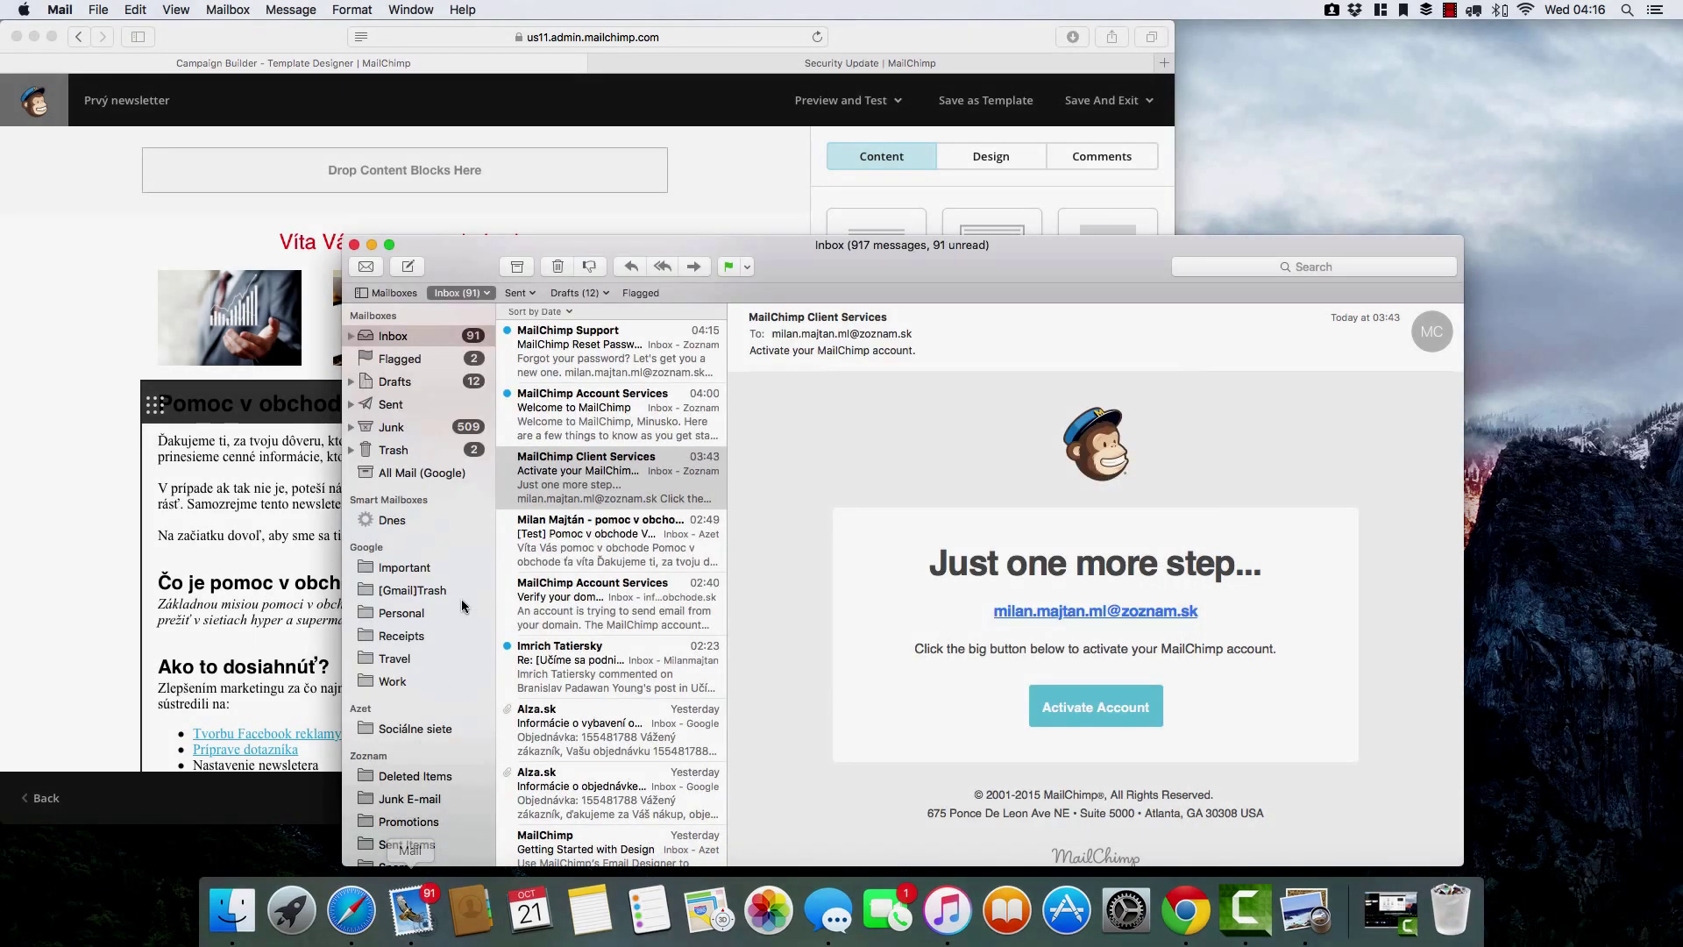
Open the '[Test] Pomoc v obchode' message and read it down to the footer.
{"action": "scroll", "coordinate": [622, 359], "scroll_direction": "left", "scroll_amount": 3}
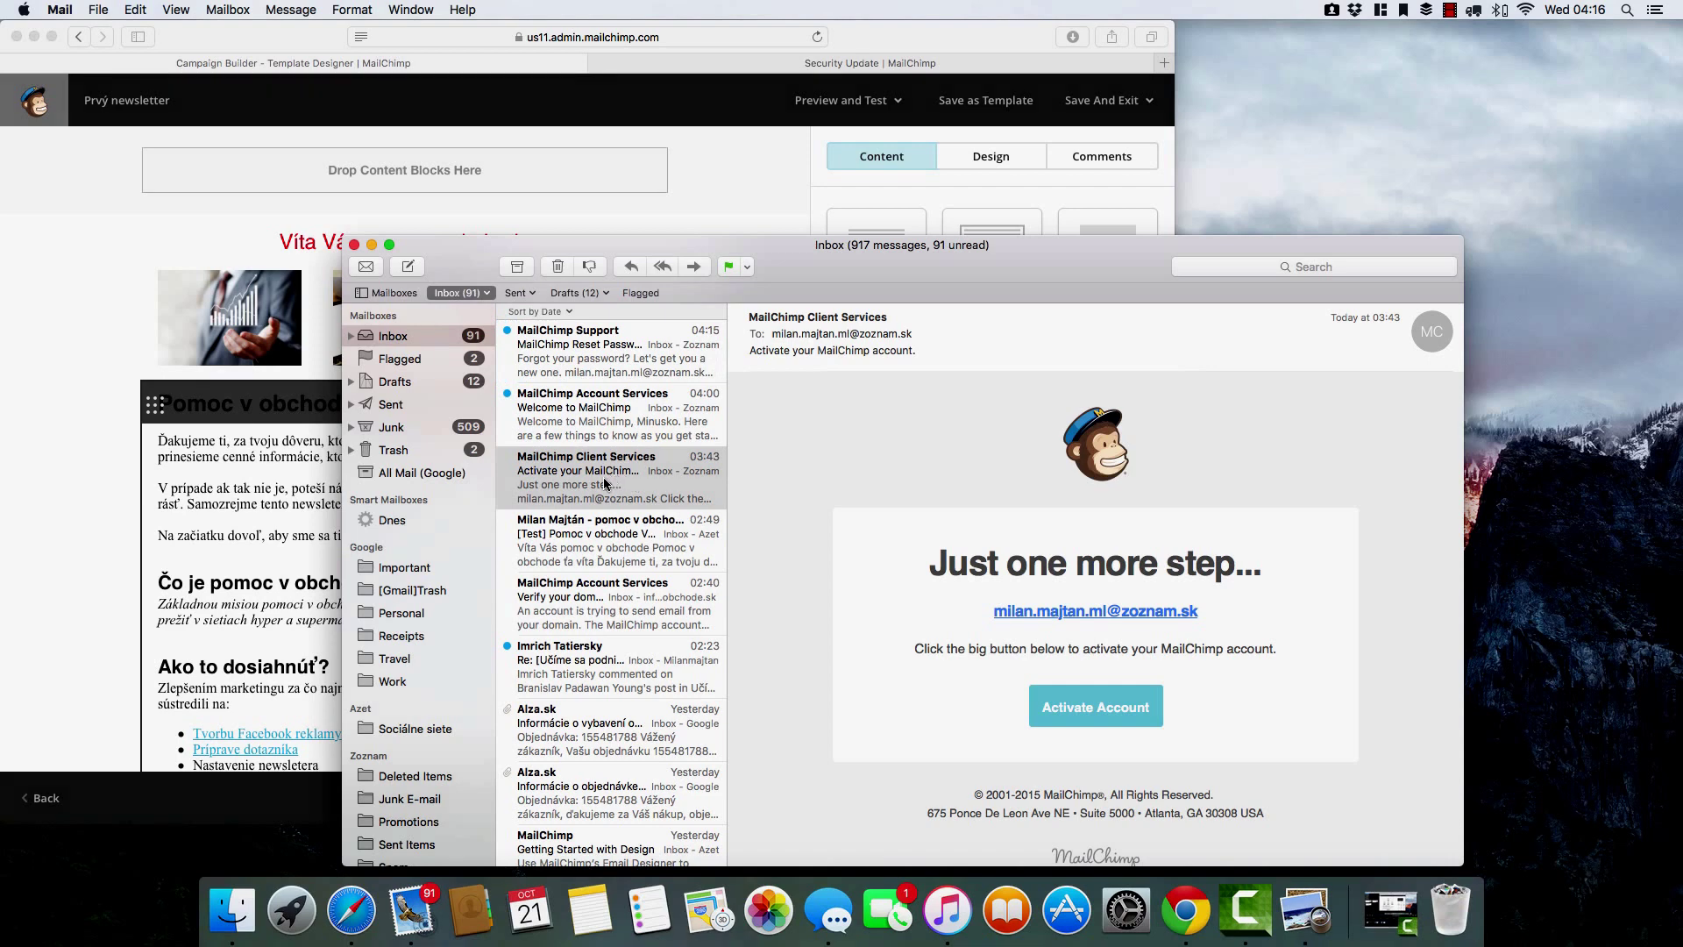
{"action": "left_click", "coordinate": [603, 539]}
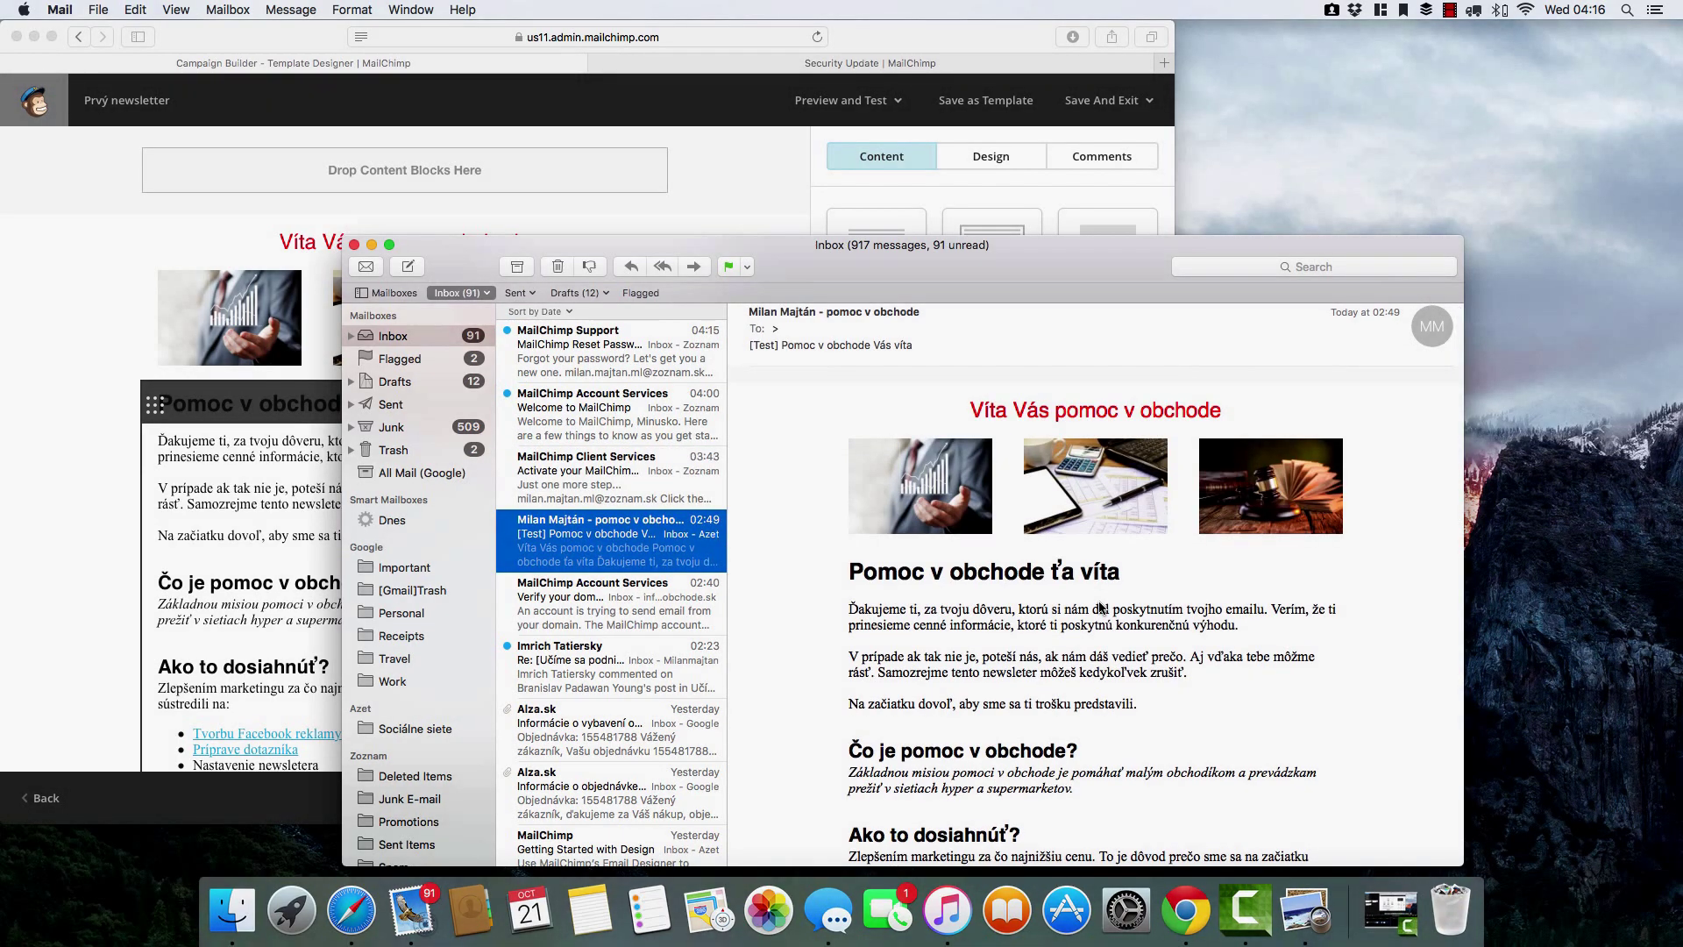
{"action": "scroll", "coordinate": [1101, 607], "scroll_direction": "down", "scroll_amount": 10}
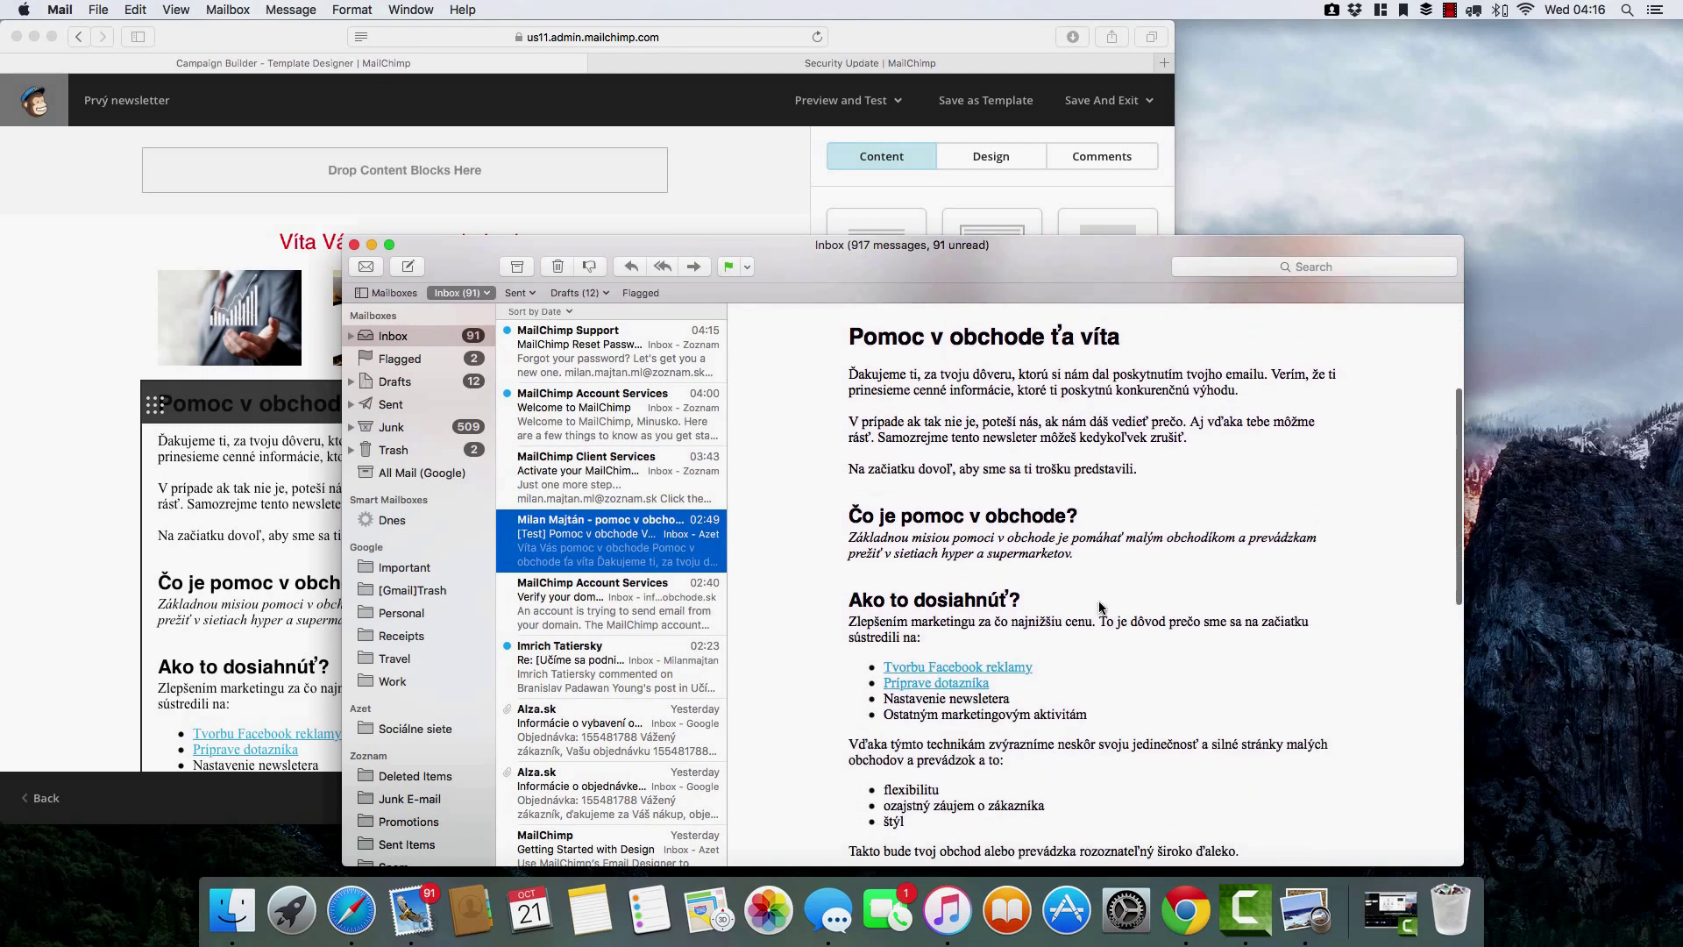
{"action": "scroll", "coordinate": [1100, 607], "scroll_direction": "down", "scroll_amount": 10}
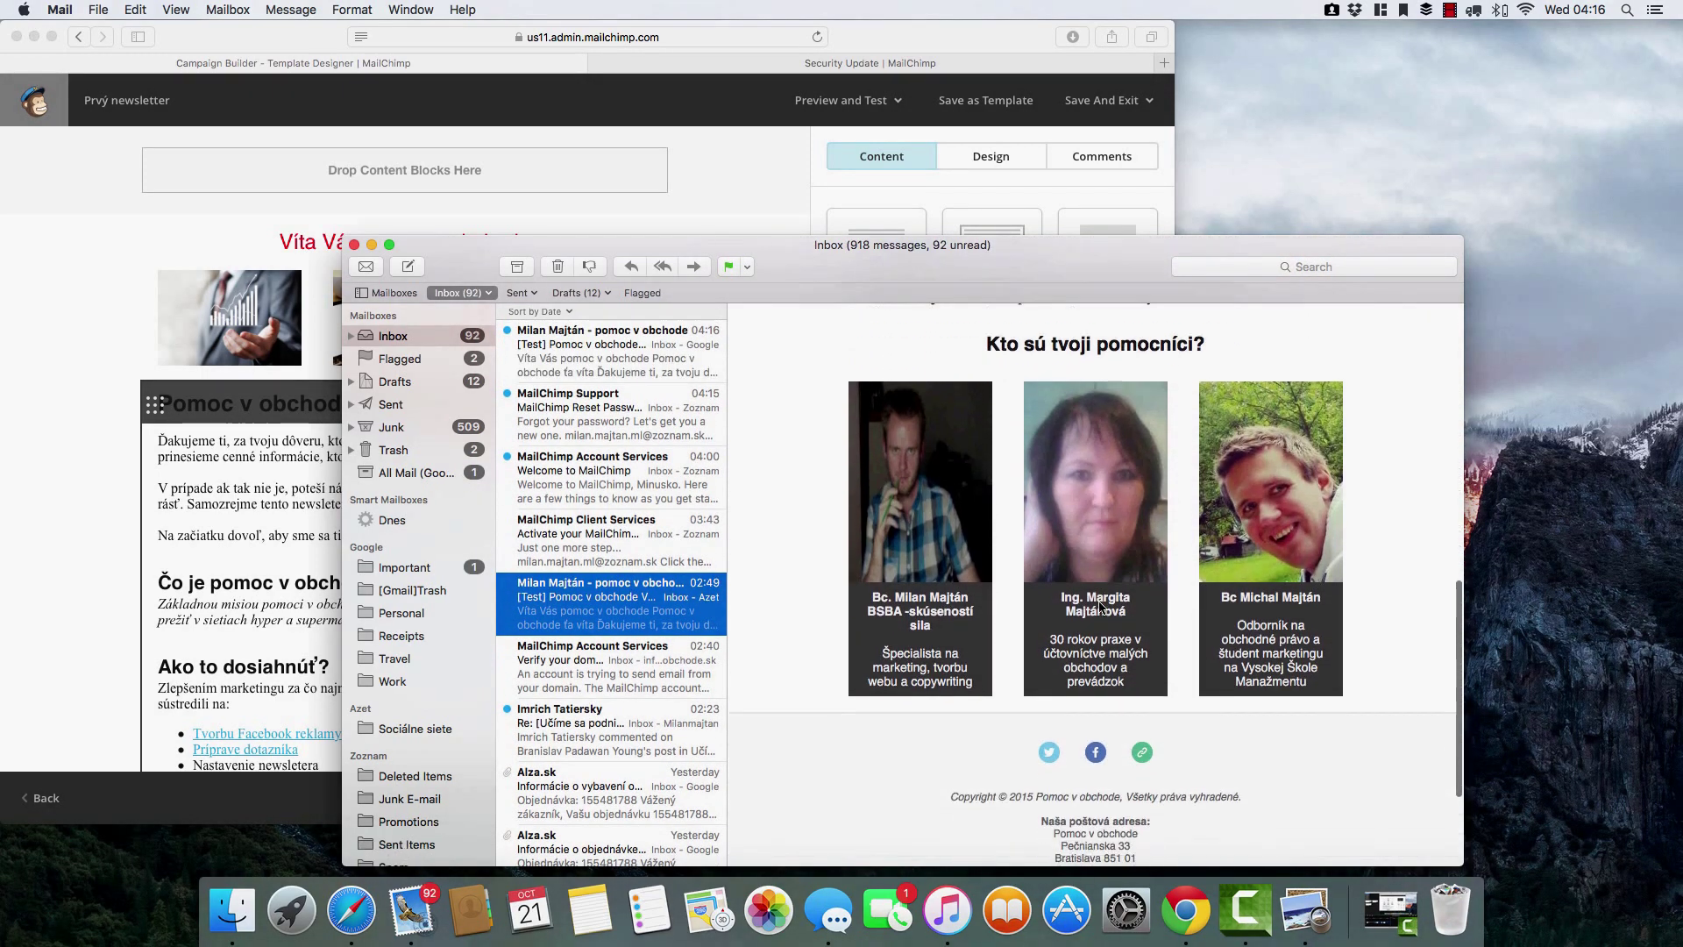
{"action": "scroll", "coordinate": [1101, 607], "scroll_direction": "down", "scroll_amount": 2}
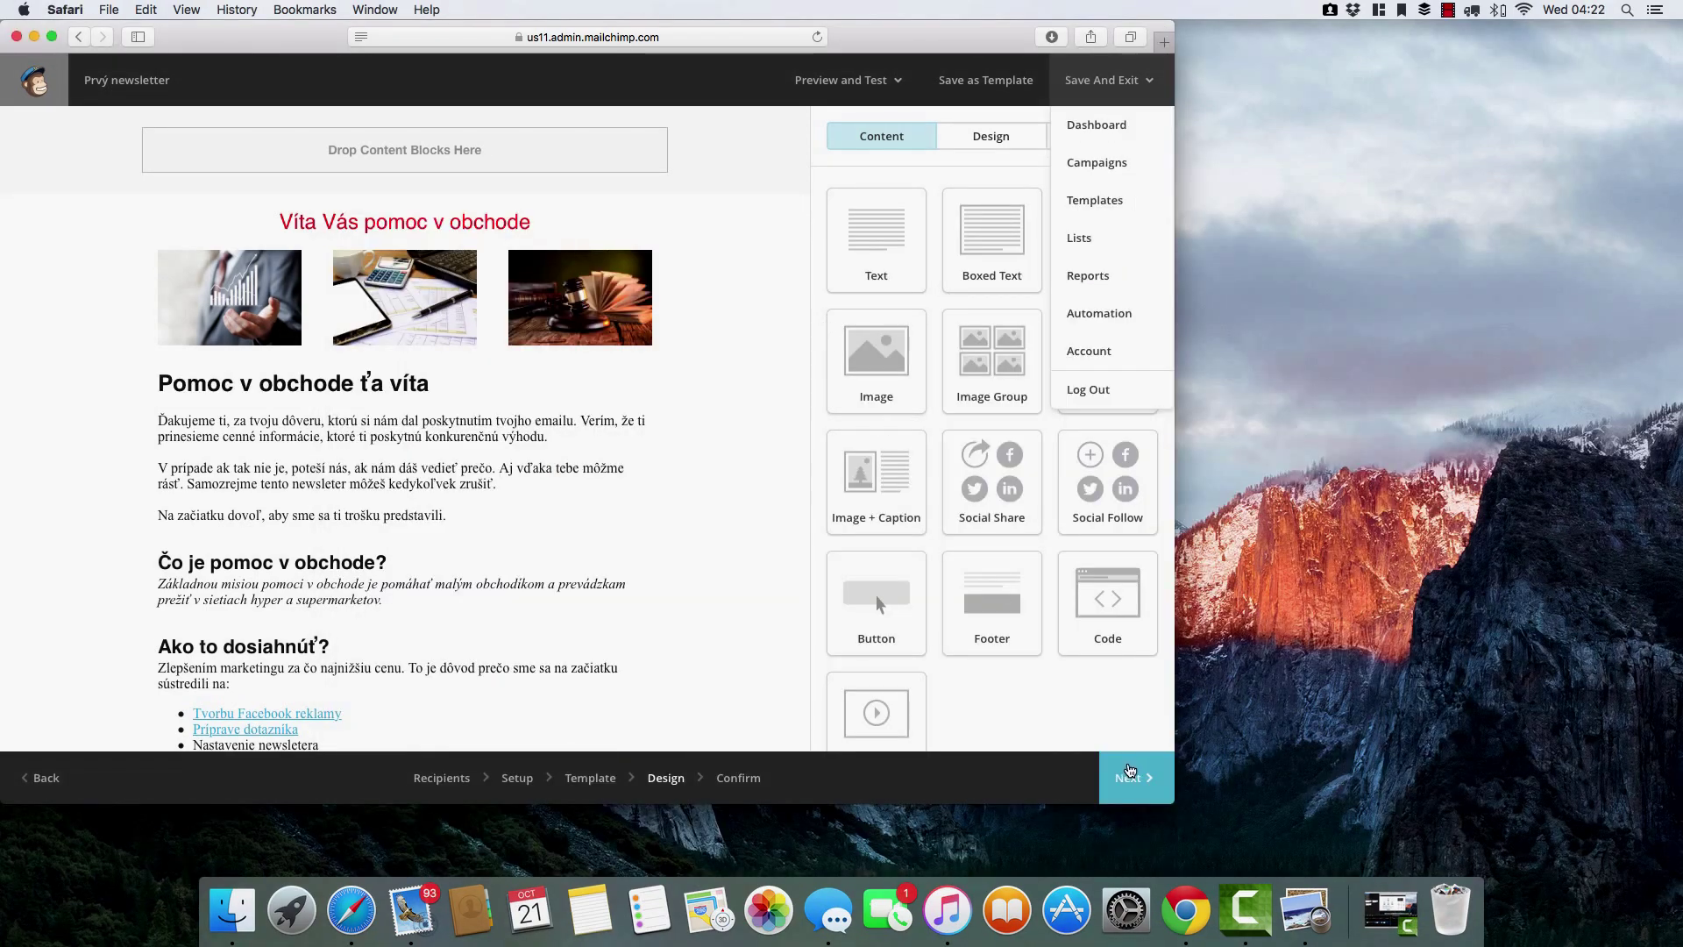
Advance to the Confirm step and resolve the Social Cards warning.
{"action": "left_click", "coordinate": [1135, 779]}
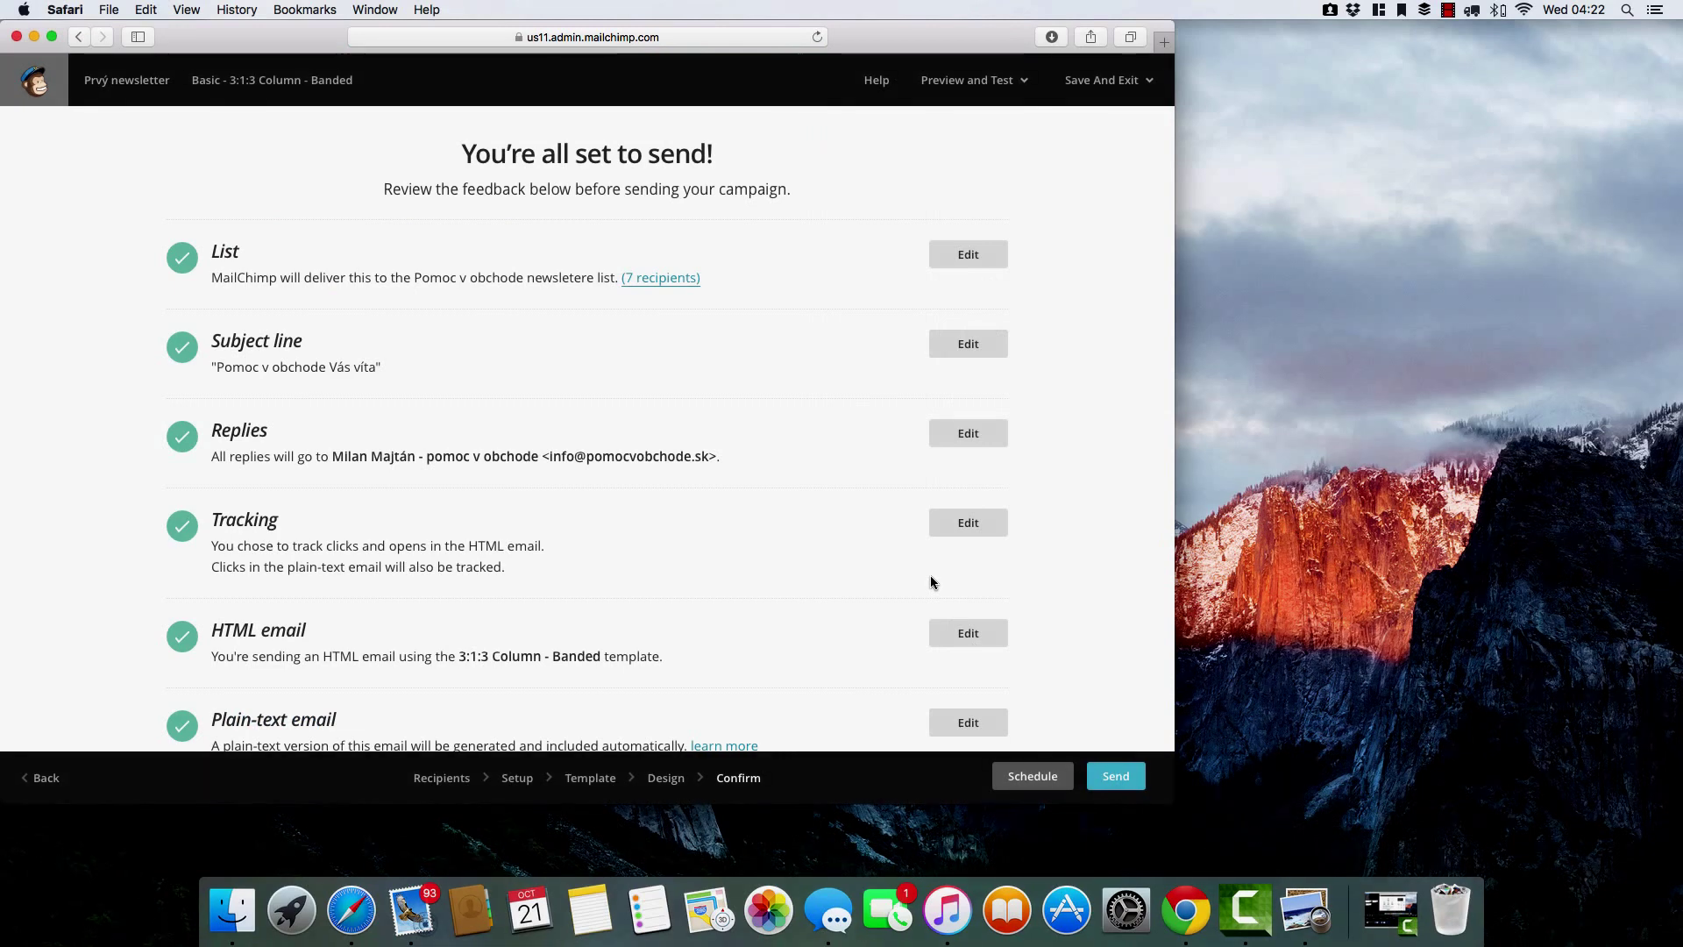
{"action": "scroll", "coordinate": [931, 582], "scroll_direction": "down", "scroll_amount": 5}
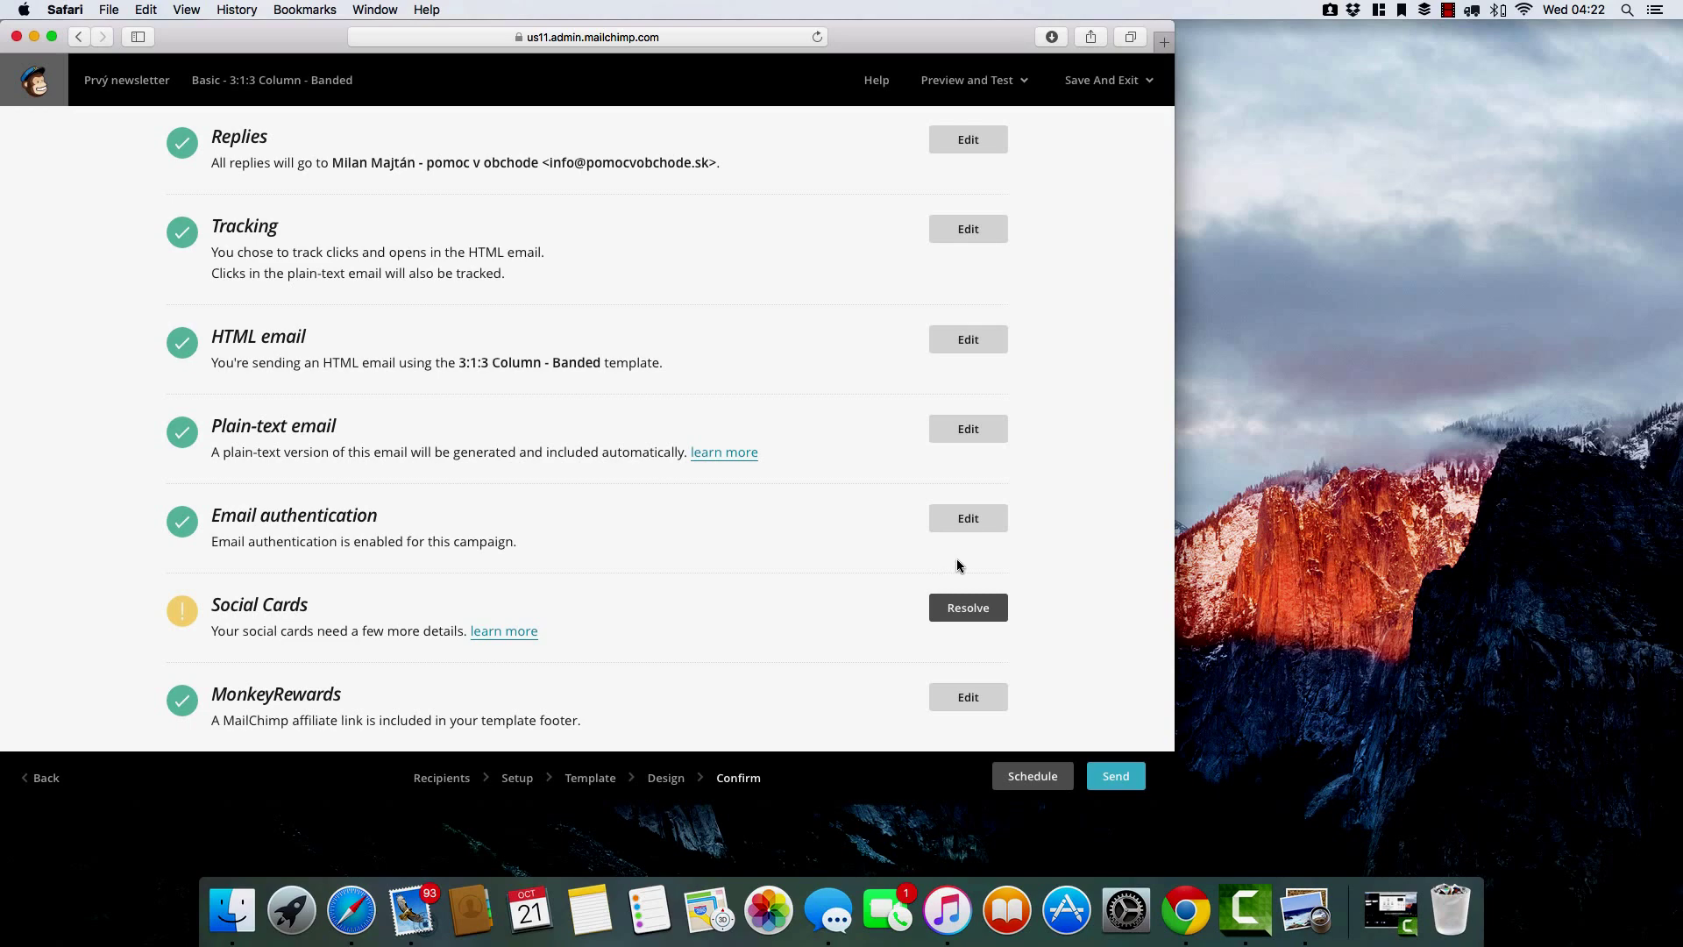
{"action": "scroll", "coordinate": [957, 565], "scroll_direction": "up", "scroll_amount": 1}
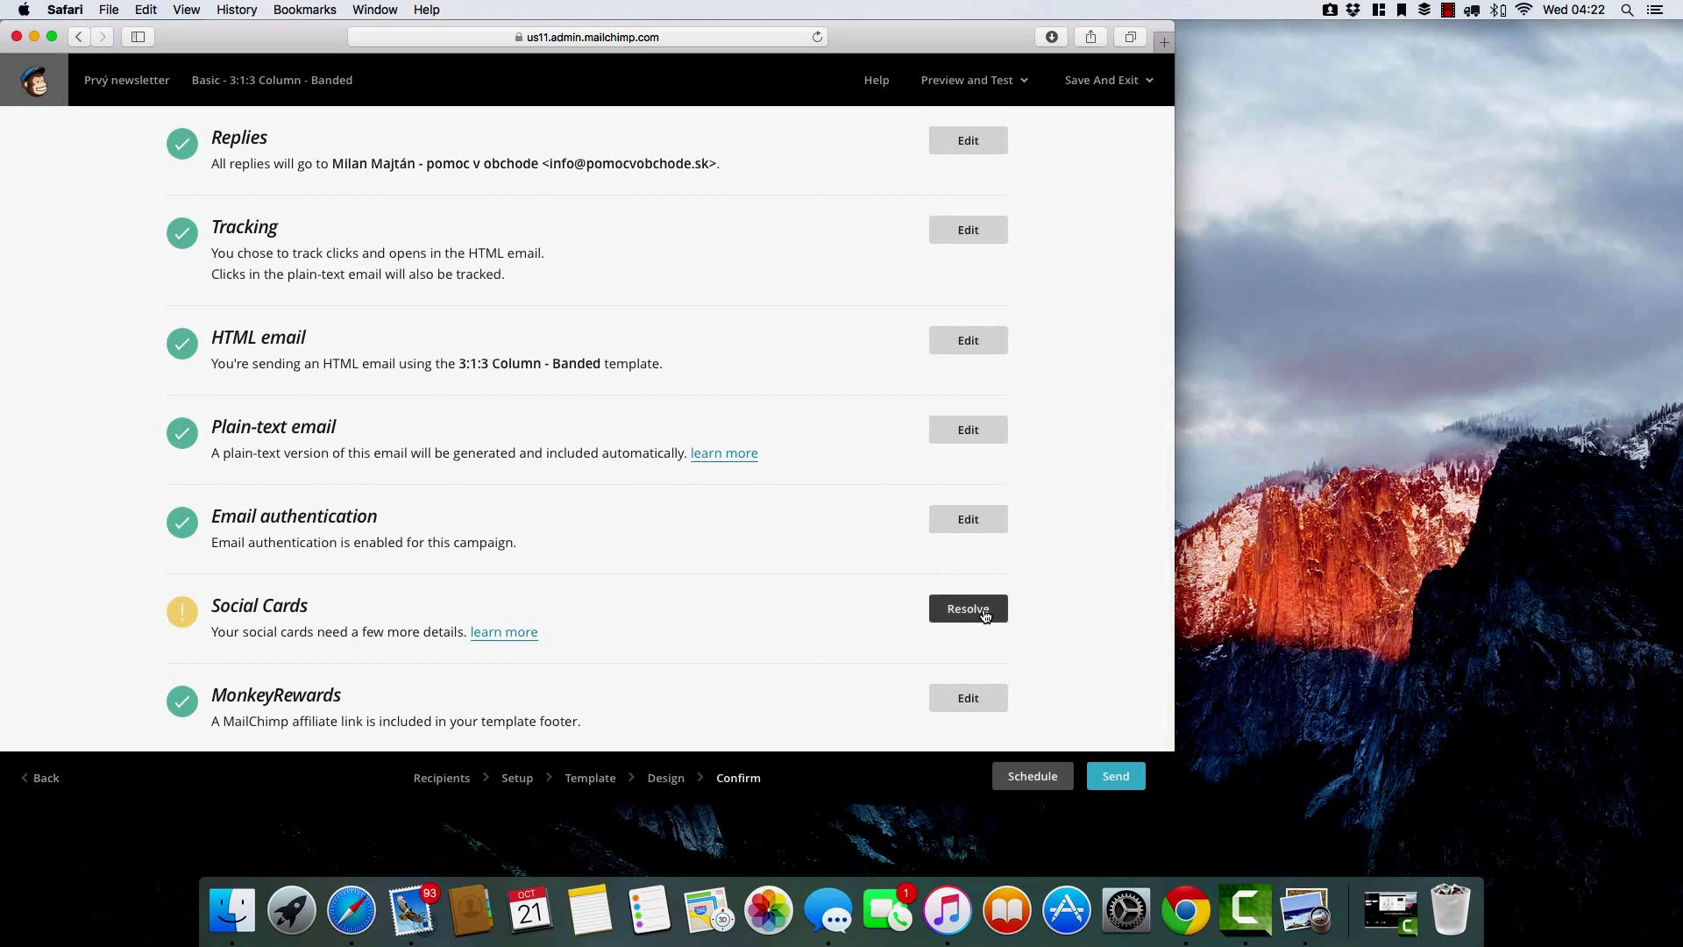
{"action": "left_click", "coordinate": [973, 613]}
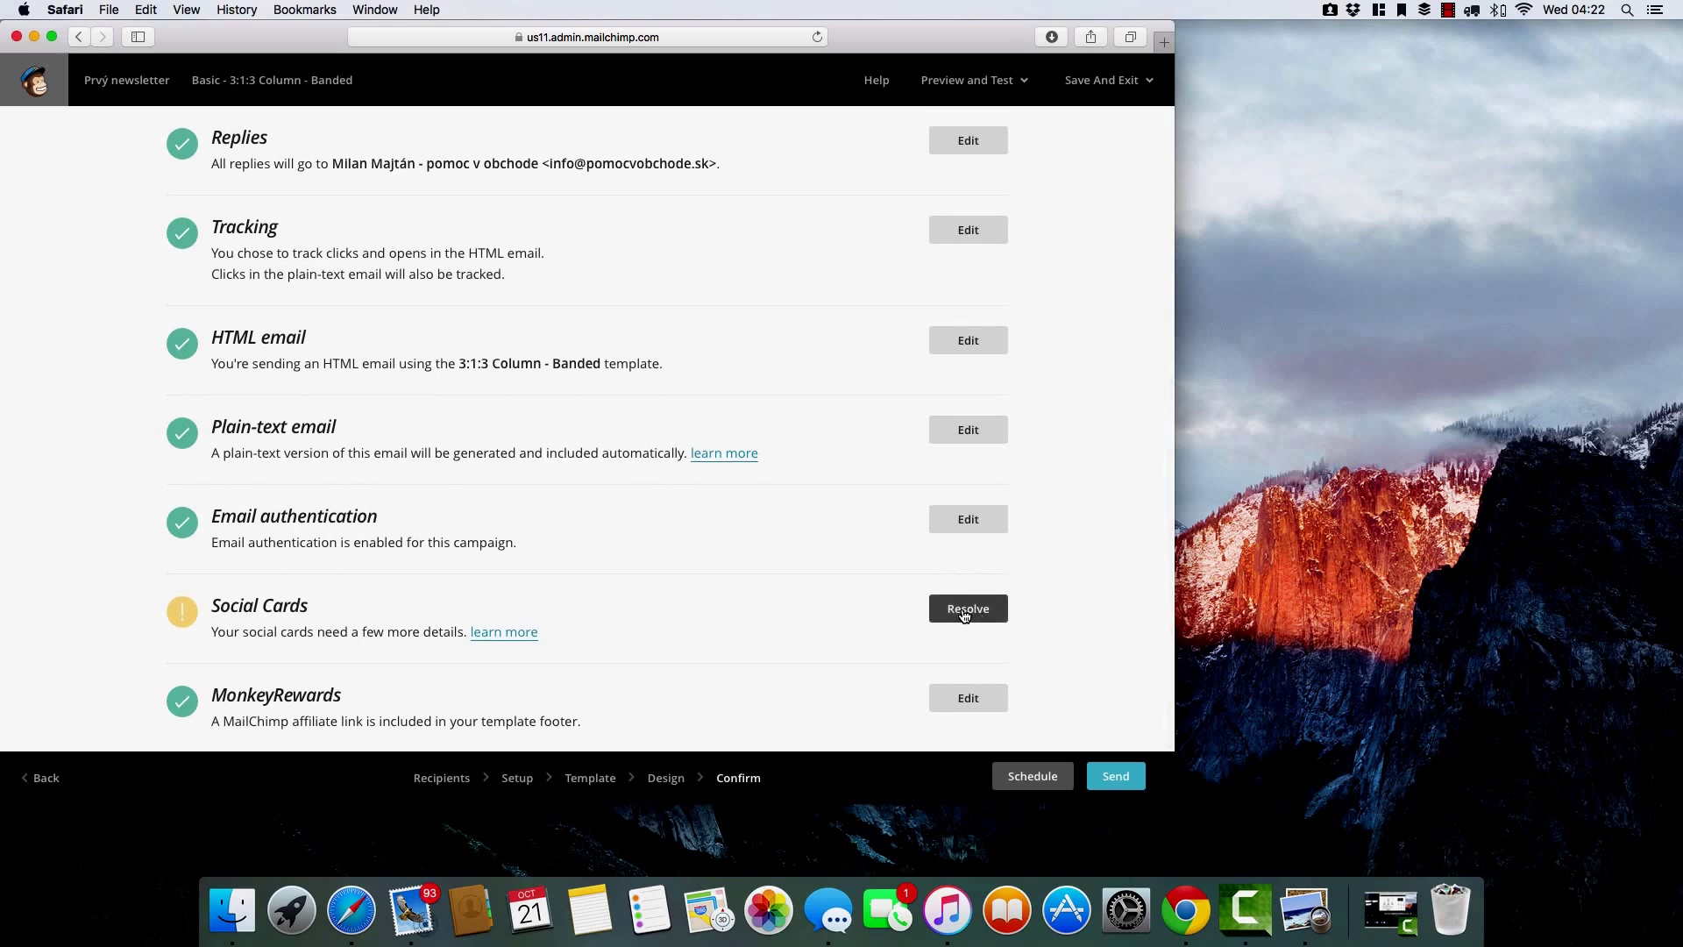
Look over the scheduling options, then cancel back to the checklist.
{"action": "left_click", "coordinate": [1041, 775]}
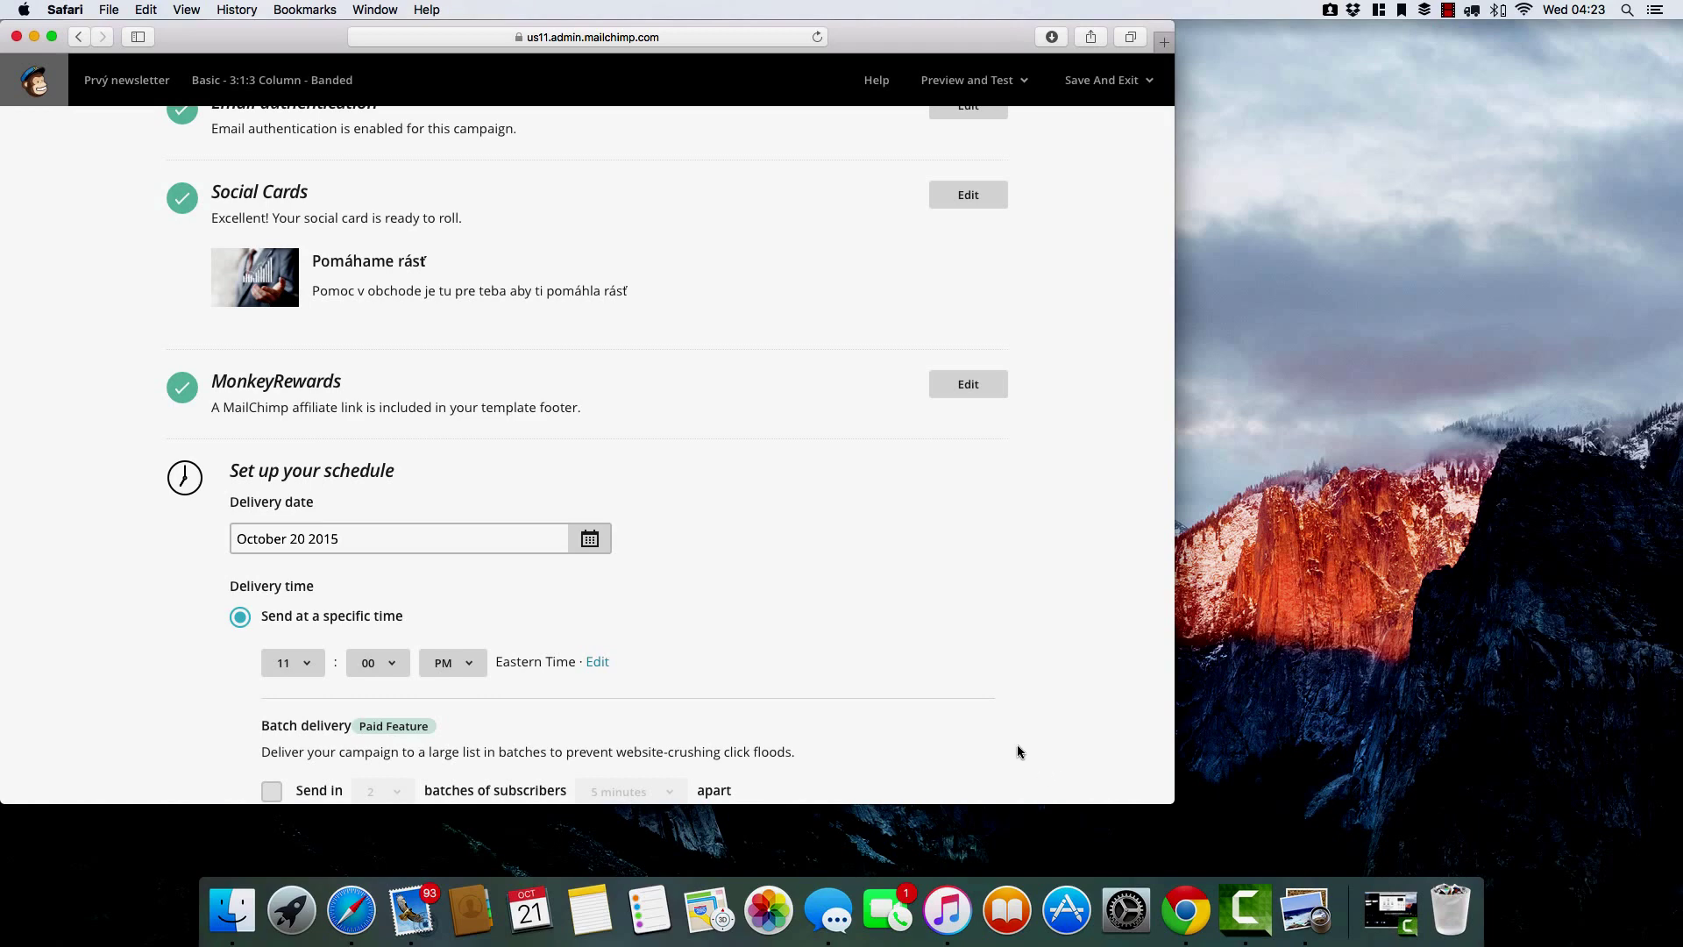
{"action": "scroll", "coordinate": [1018, 746], "scroll_direction": "down", "scroll_amount": 5}
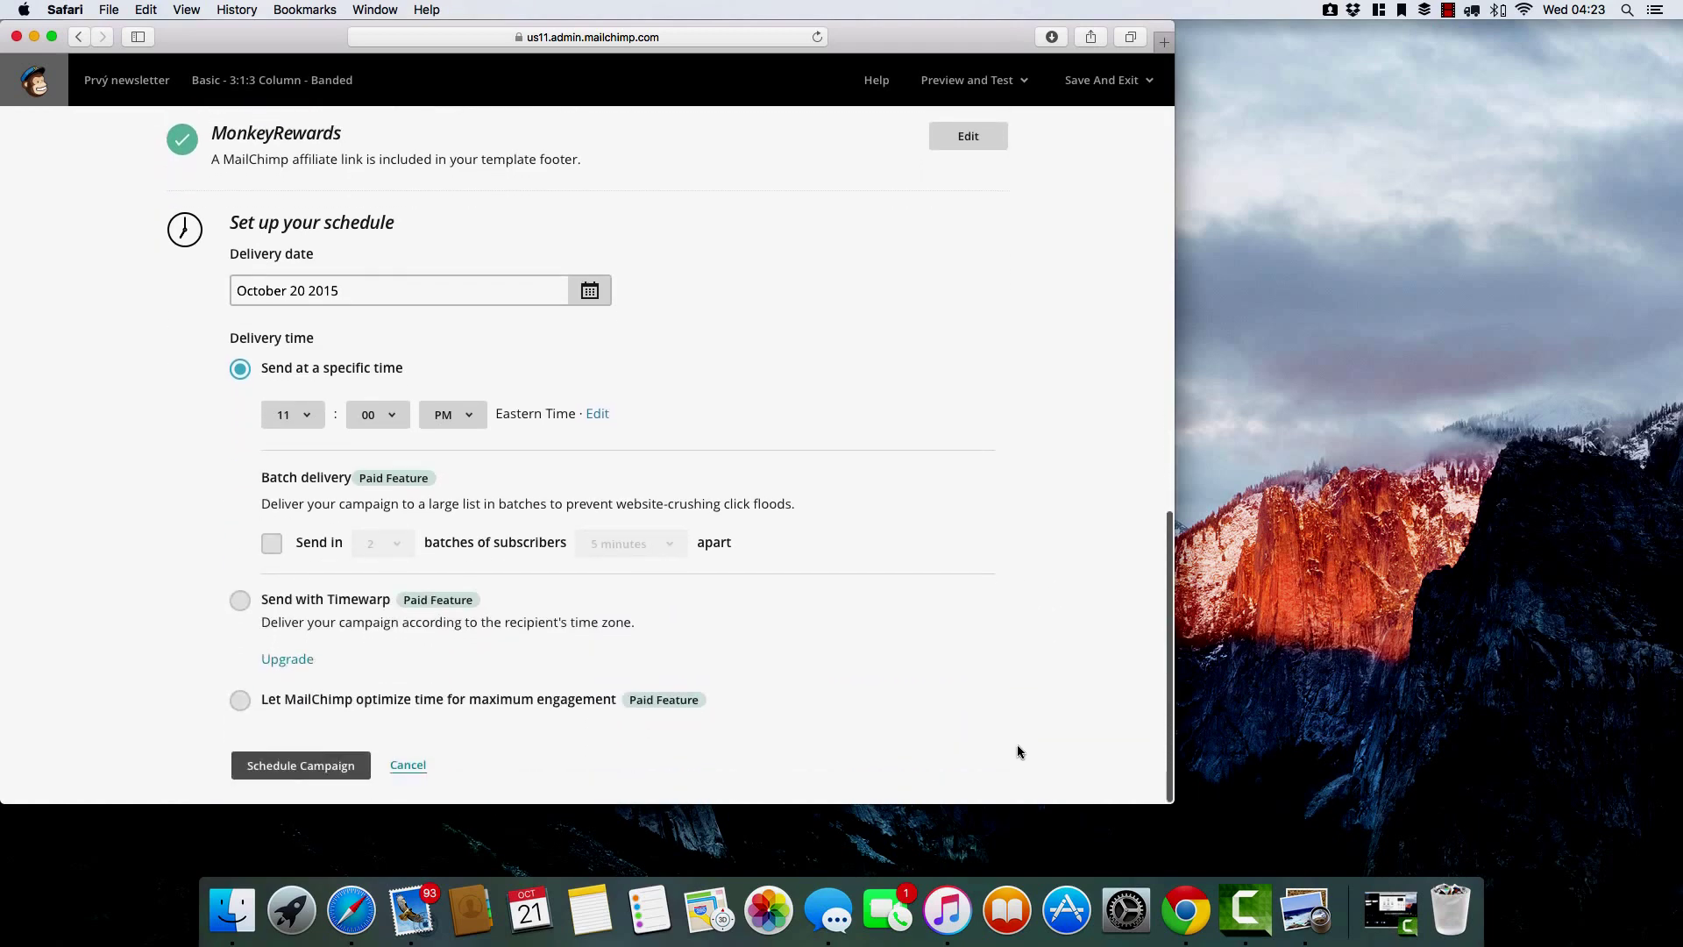
{"action": "scroll", "coordinate": [1017, 744], "scroll_direction": "up", "scroll_amount": 15}
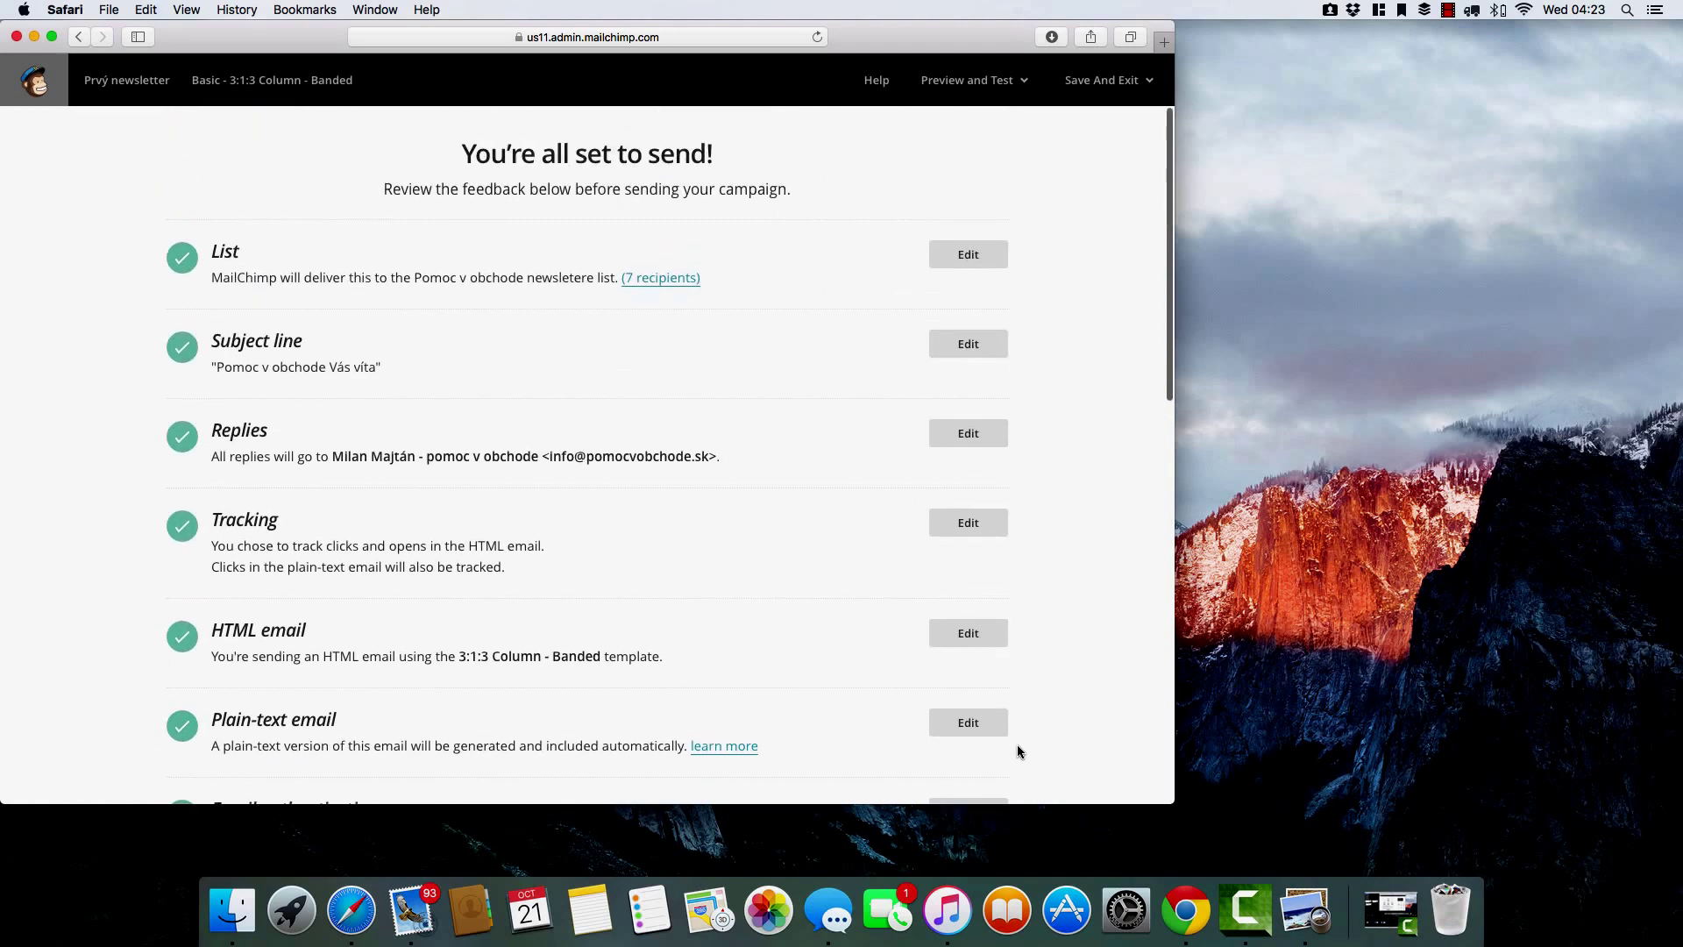
{"action": "scroll", "coordinate": [1090, 517], "scroll_direction": "down", "scroll_amount": 10}
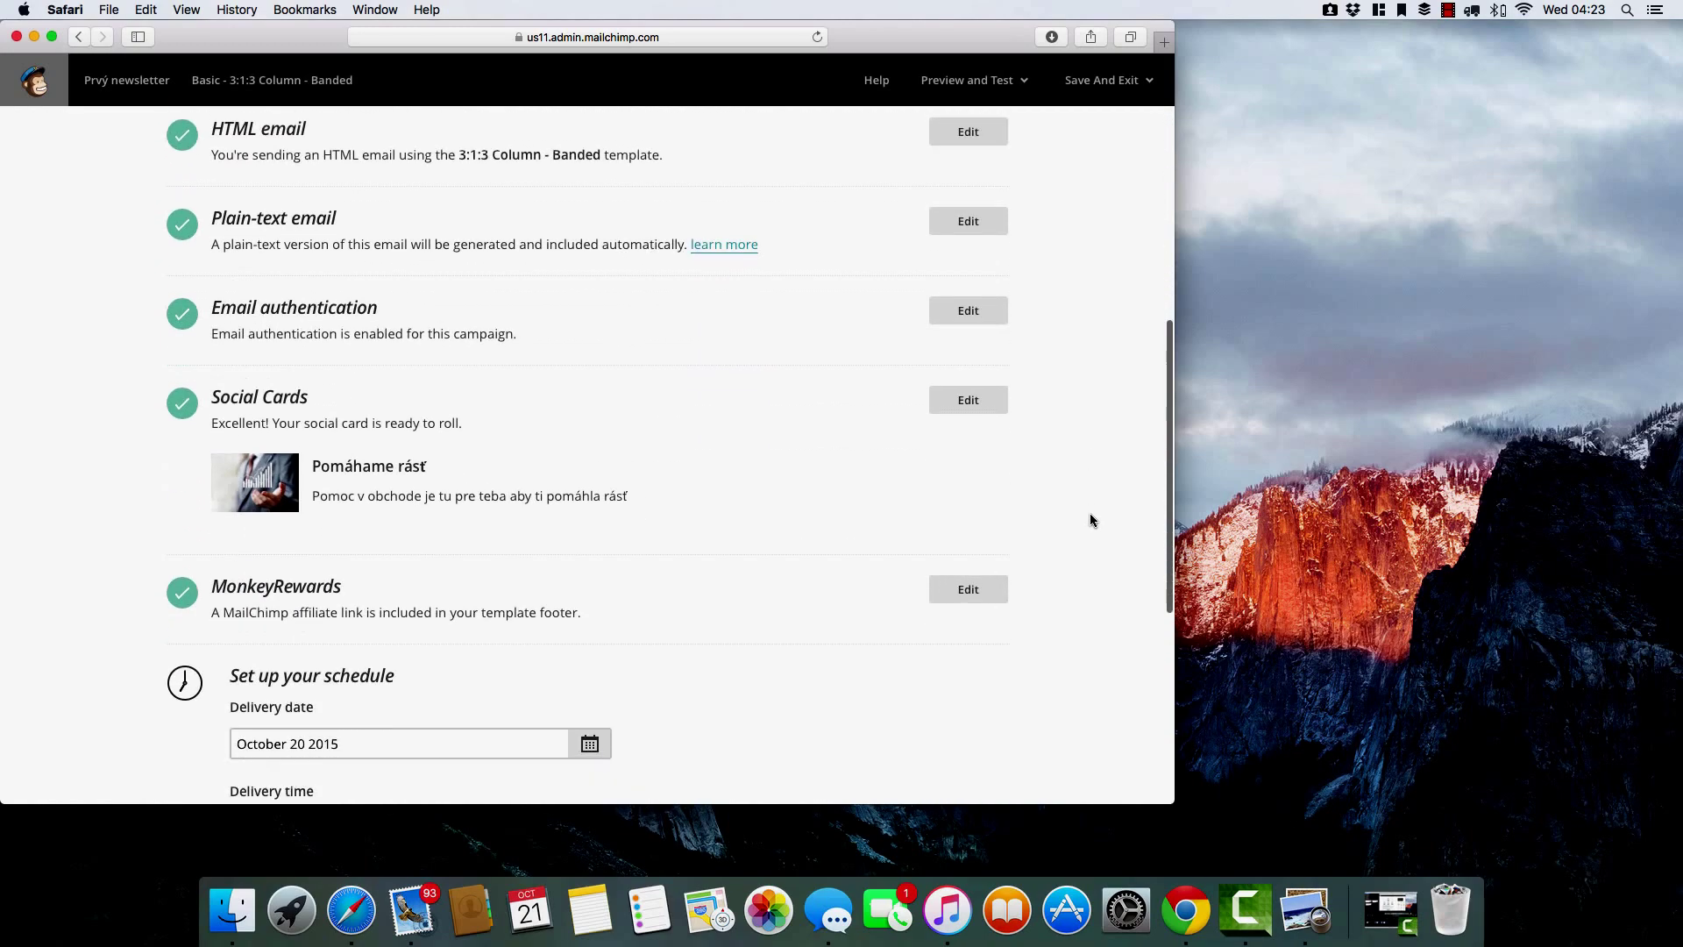
{"action": "scroll", "coordinate": [1090, 518], "scroll_direction": "down", "scroll_amount": 9}
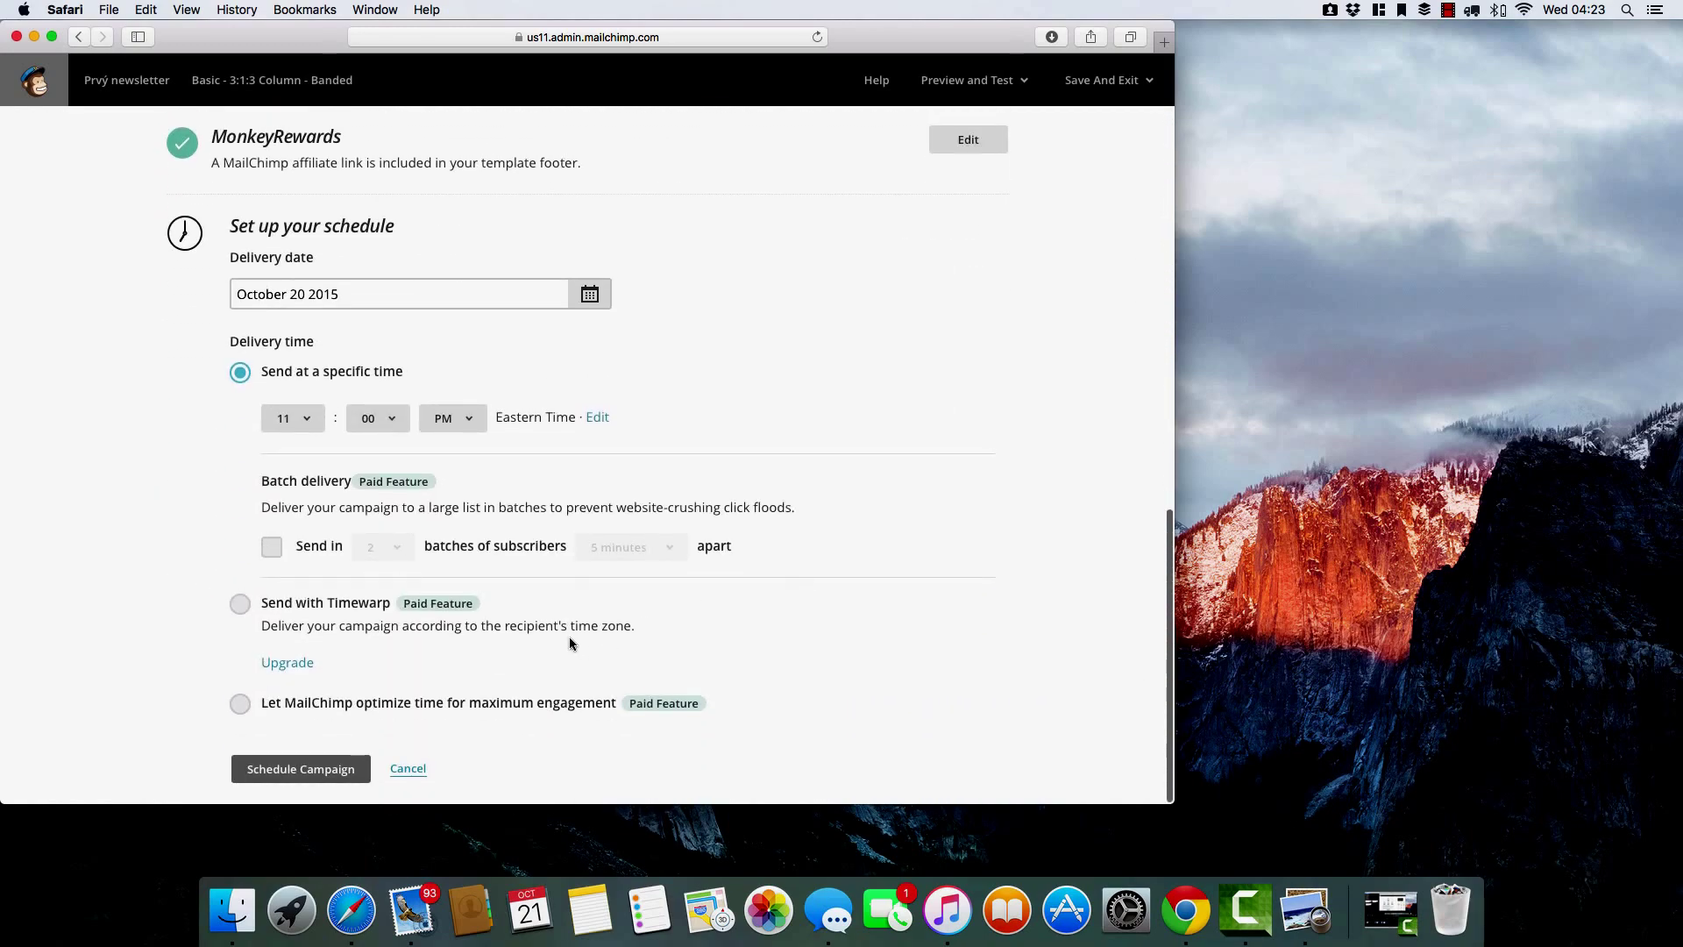
{"action": "left_click", "coordinate": [405, 769]}
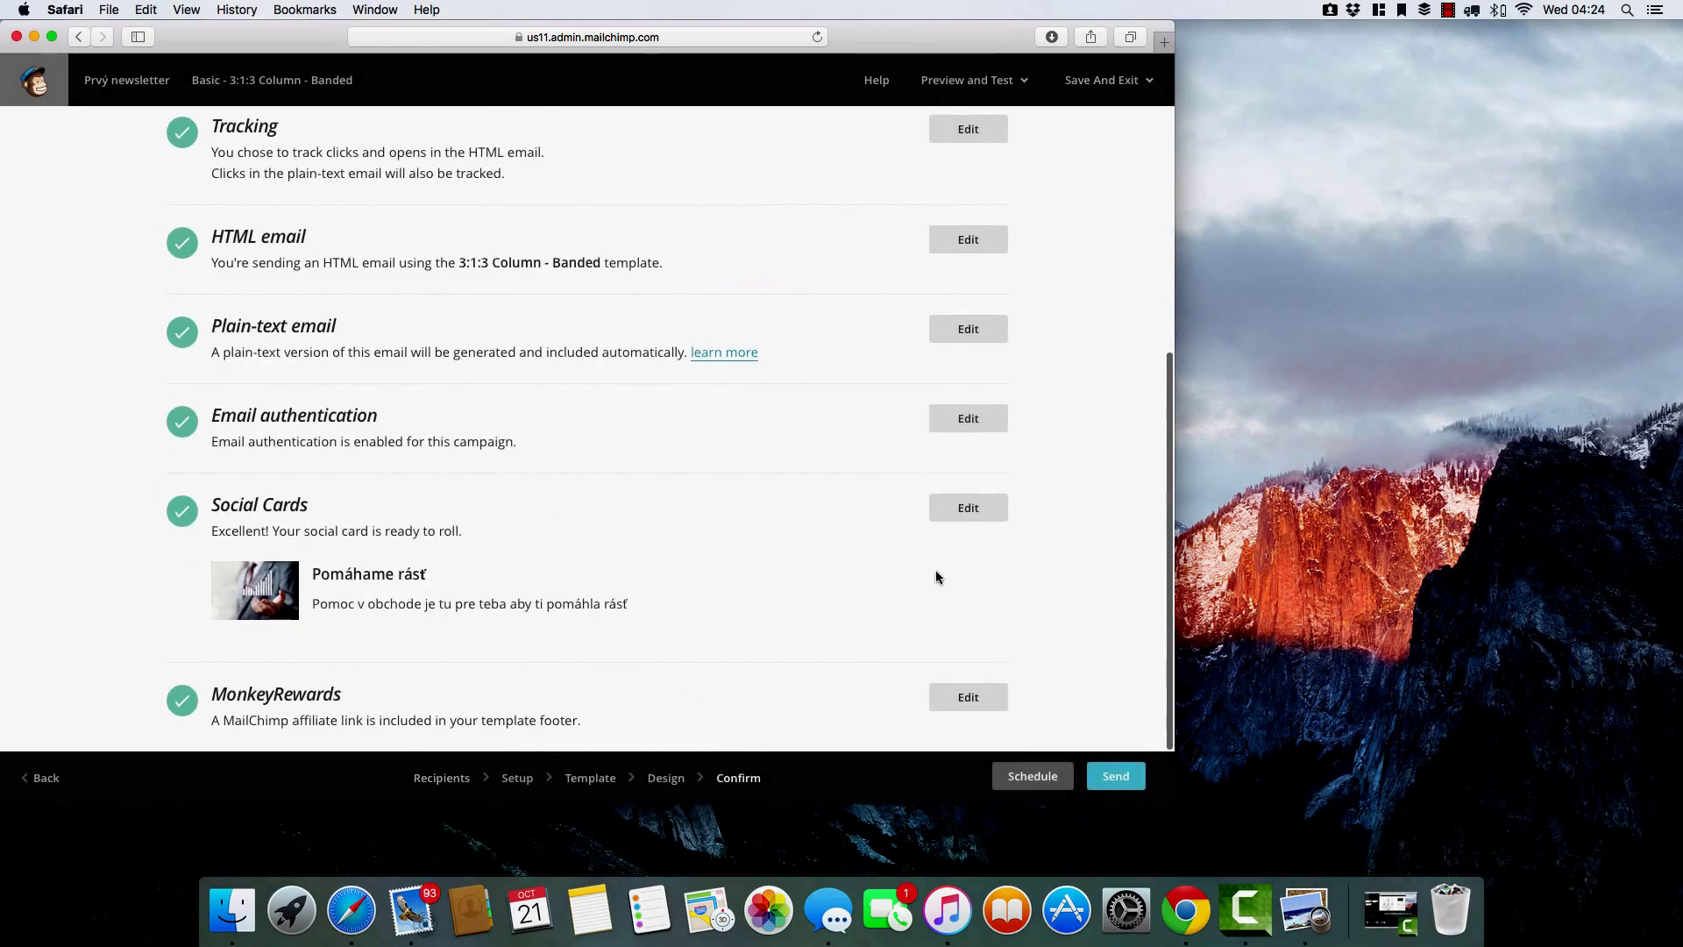